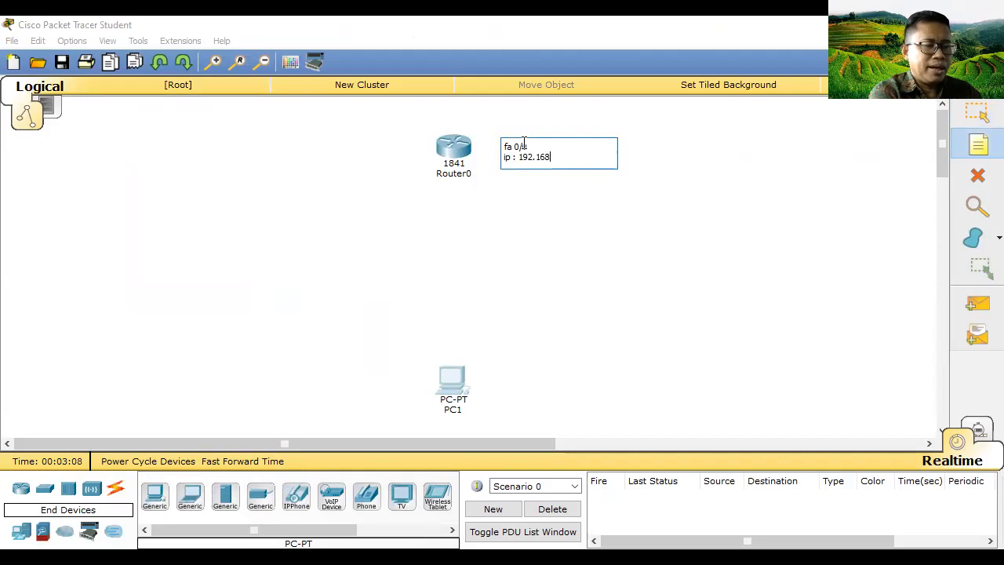
# Step: Complete the router's note with ip : 192.168.10.1 and sm : 255.255.25.0, and add a note reading "dhcp" beside PC1
pyautogui.write('10.1')
pyautogui.press('Return')
pyautogui.write('sm : 25')
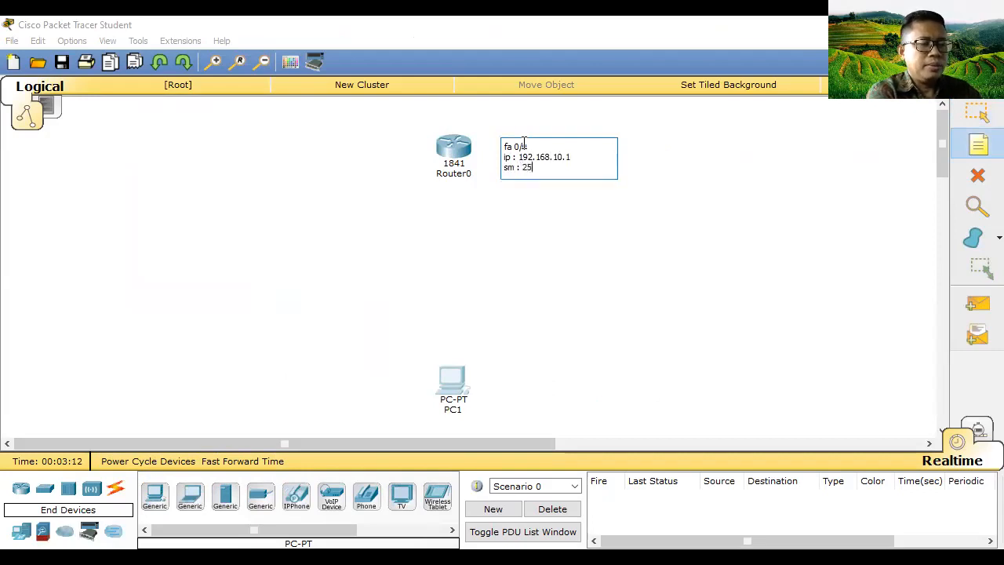
pyautogui.write('5.255.25.0')
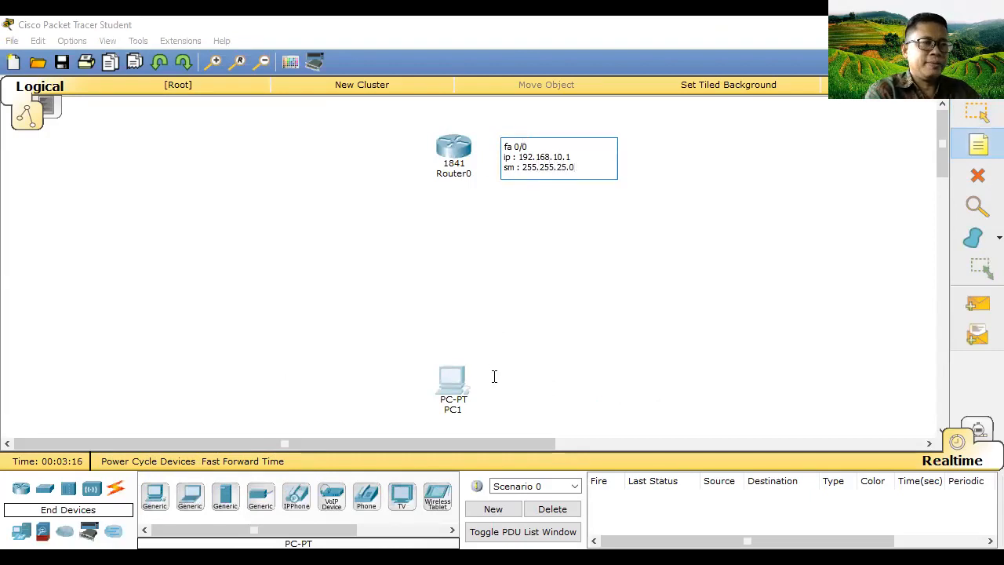
pyautogui.click(494, 376)
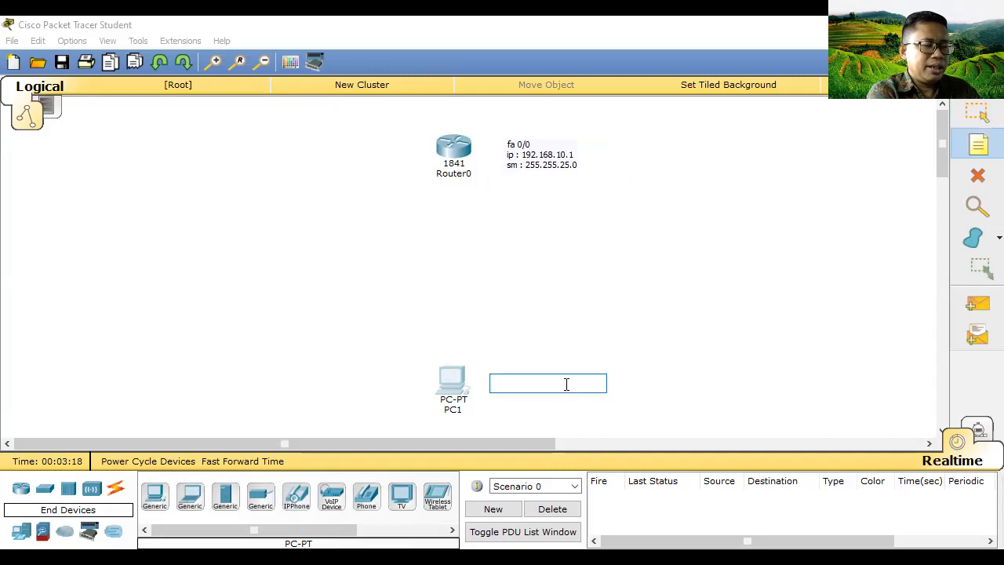
pyautogui.write('dhcp')
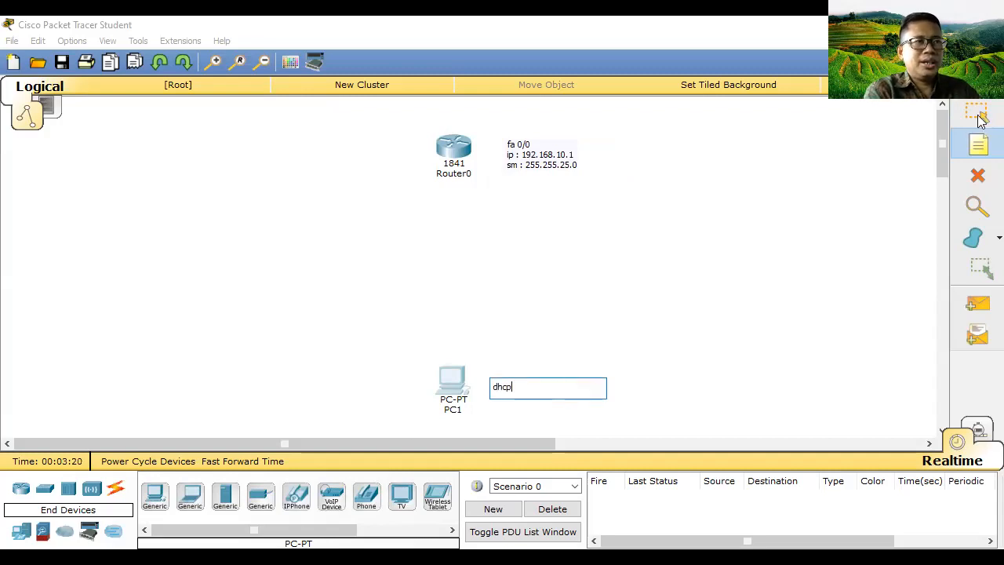
# Step: Connect Router0's FastEthernet0/0 to PC1's FastEthernet0 with a Copper Cross-Over cable
pyautogui.click(115, 488)
pyautogui.click(261, 496)
pyautogui.click(455, 149)
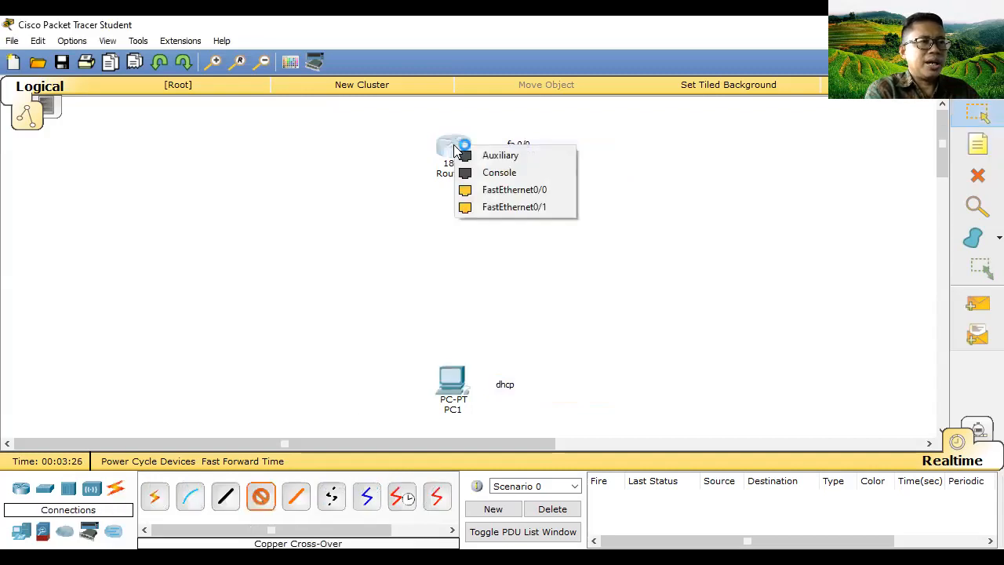
pyautogui.click(514, 190)
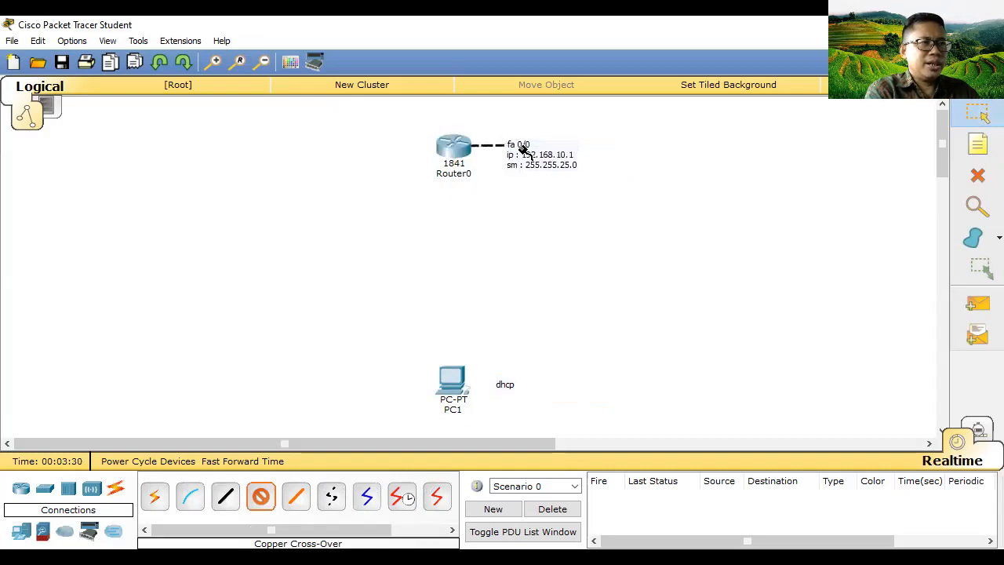
pyautogui.click(452, 379)
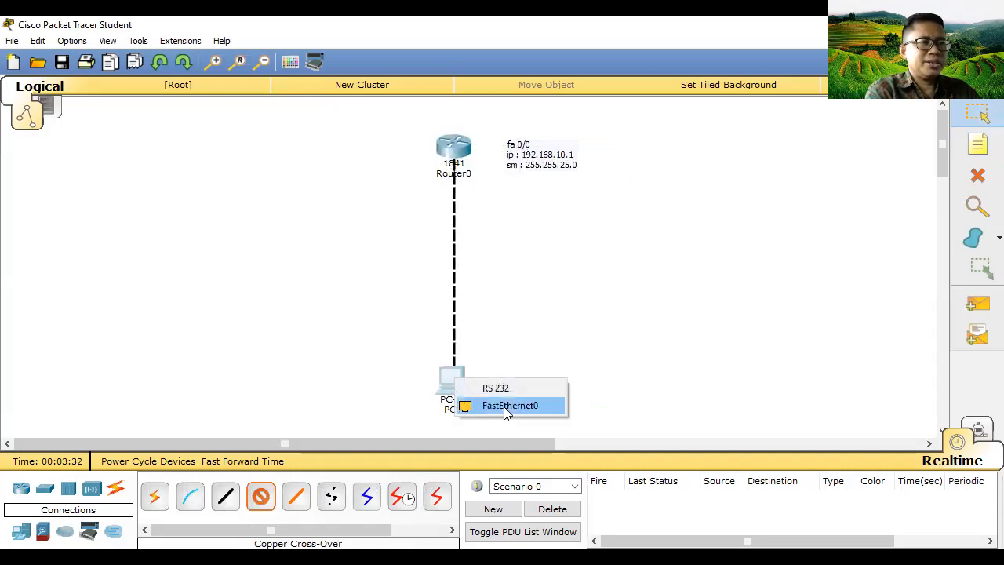
pyautogui.click(508, 406)
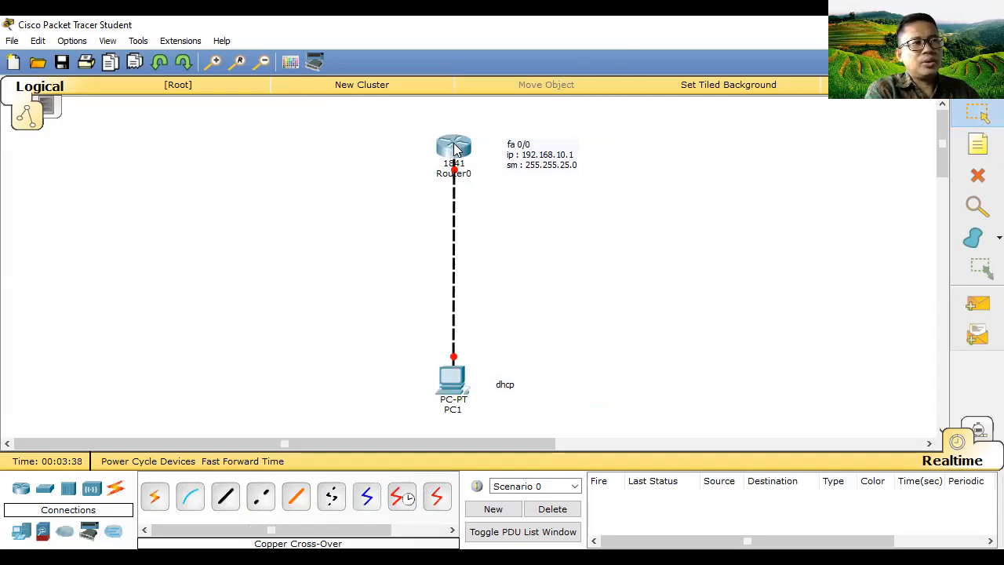
# Step: Open Router0's command line, answer no to the configuration dialog and start the console session
pyautogui.moveTo(455, 149)
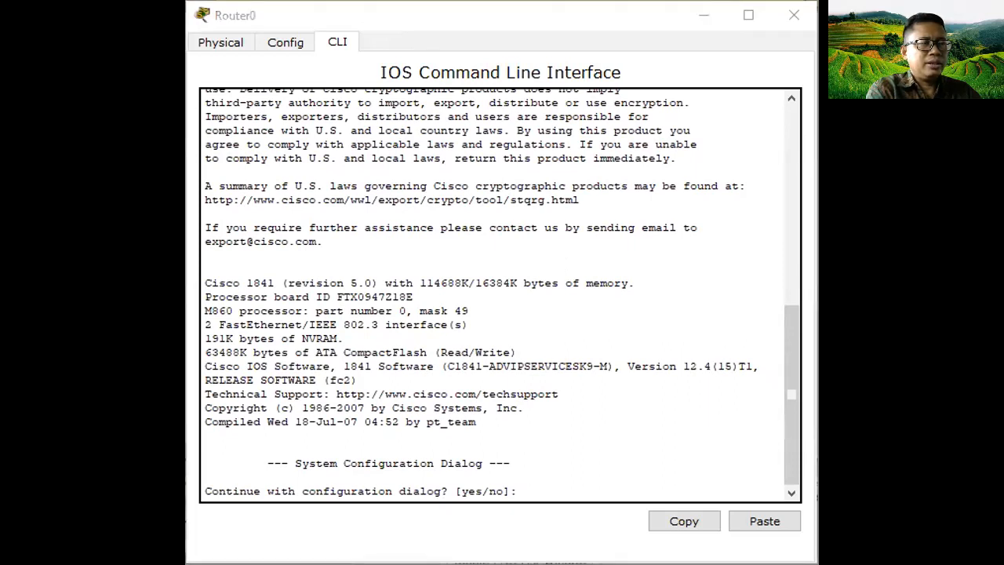
pyautogui.click(562, 13)
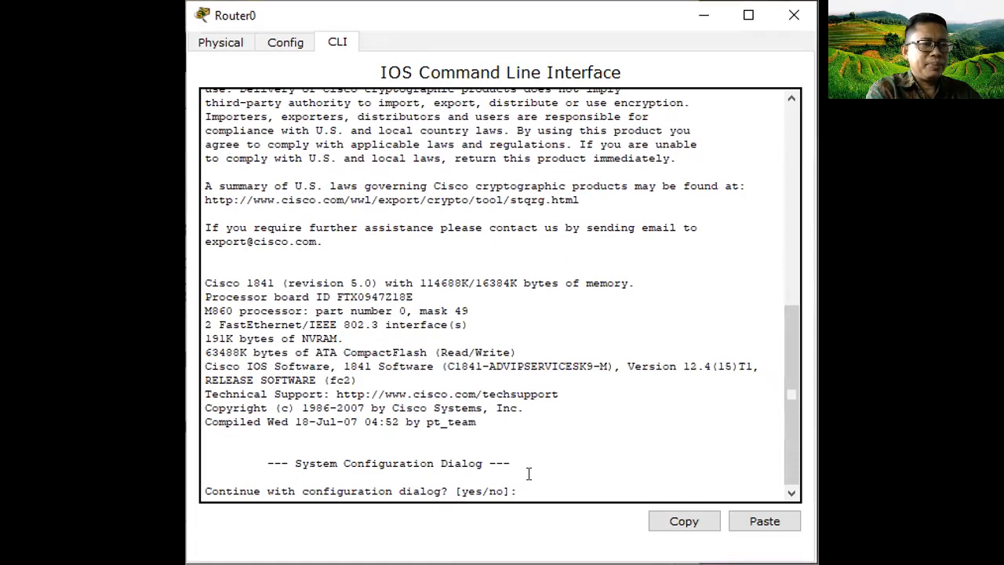
pyautogui.write('no')
pyautogui.press('Return')
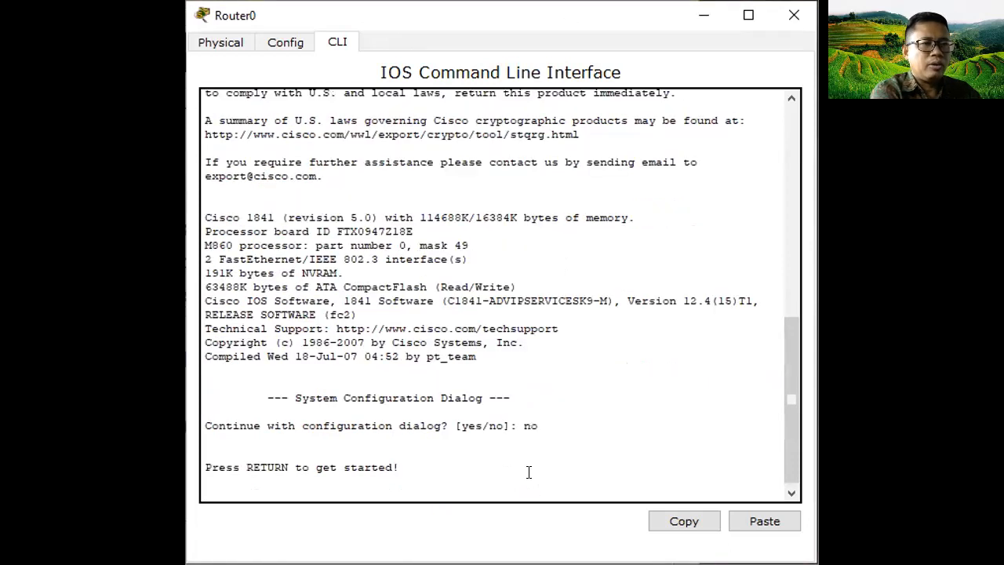
pyautogui.press('Return')
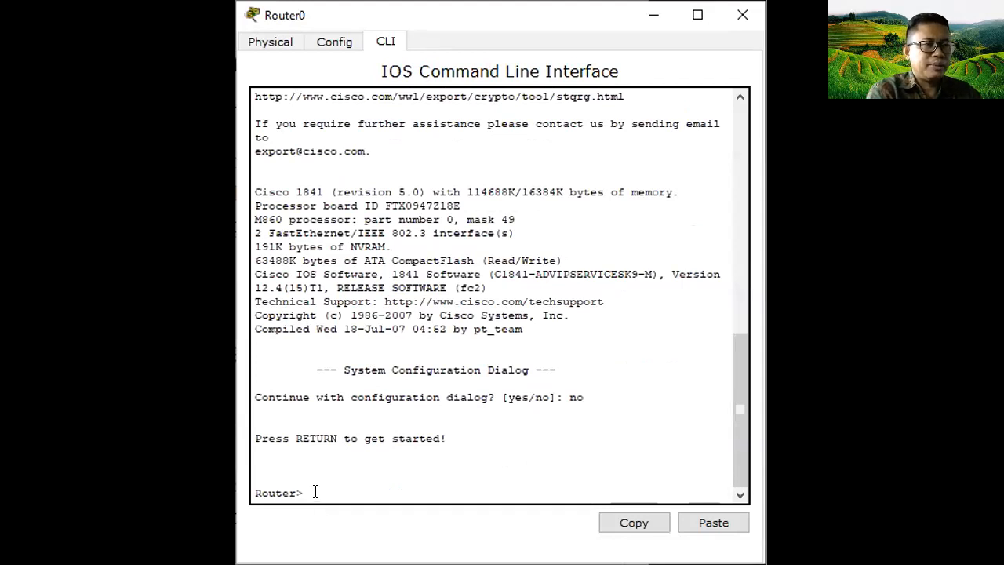
# Step: Enter privileged mode with enable and global configuration mode with configure terminal
pyautogui.write('ena')
pyautogui.press('Tab')
pyautogui.press('Return')
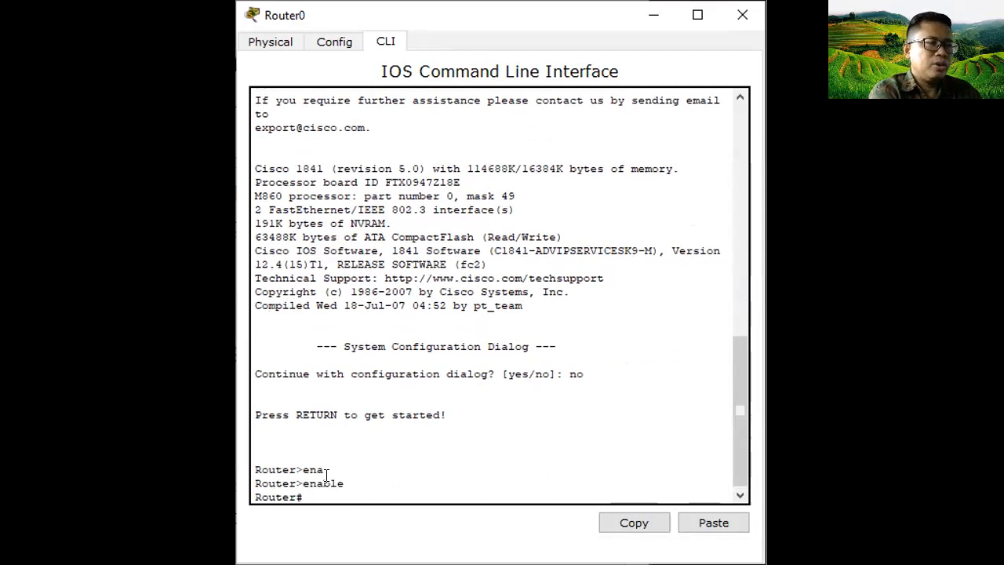
pyautogui.write('conf')
pyautogui.press('Tab')
pyautogui.write('ter')
pyautogui.press('Tab')
pyautogui.press('Return')
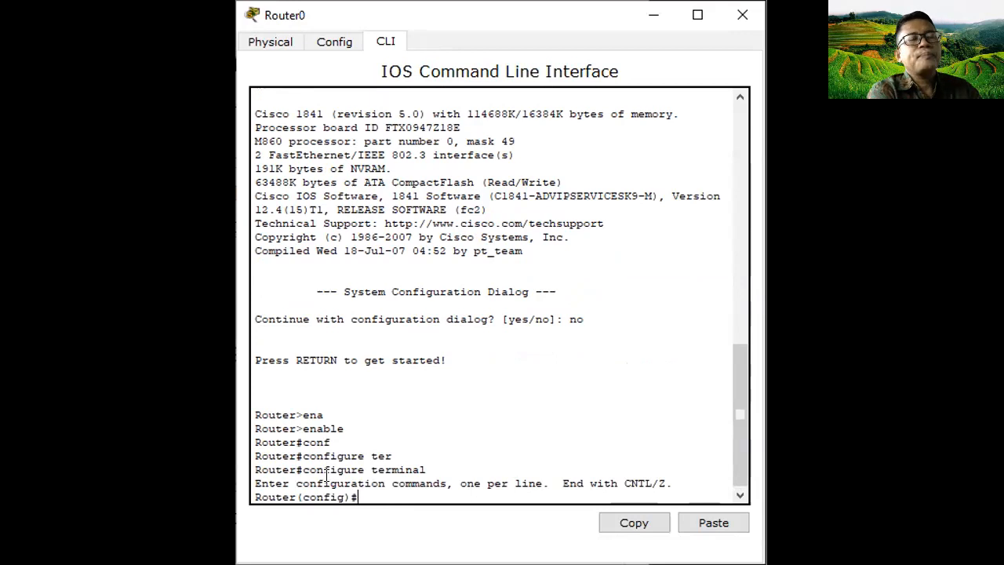
# Step: Set the router's hostname to router_jkt
pyautogui.write('host')
pyautogui.press('Tab')
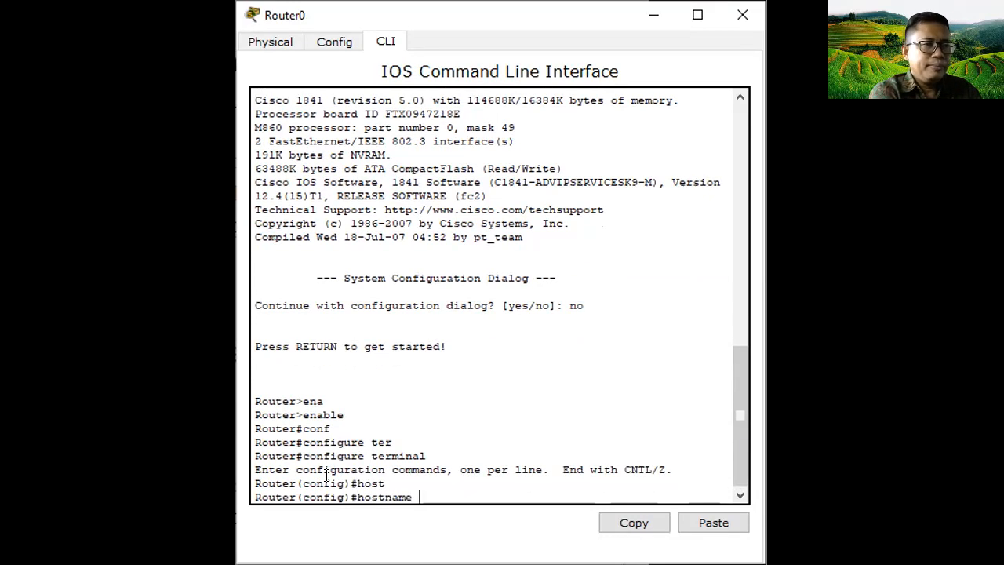
pyautogui.write('router')
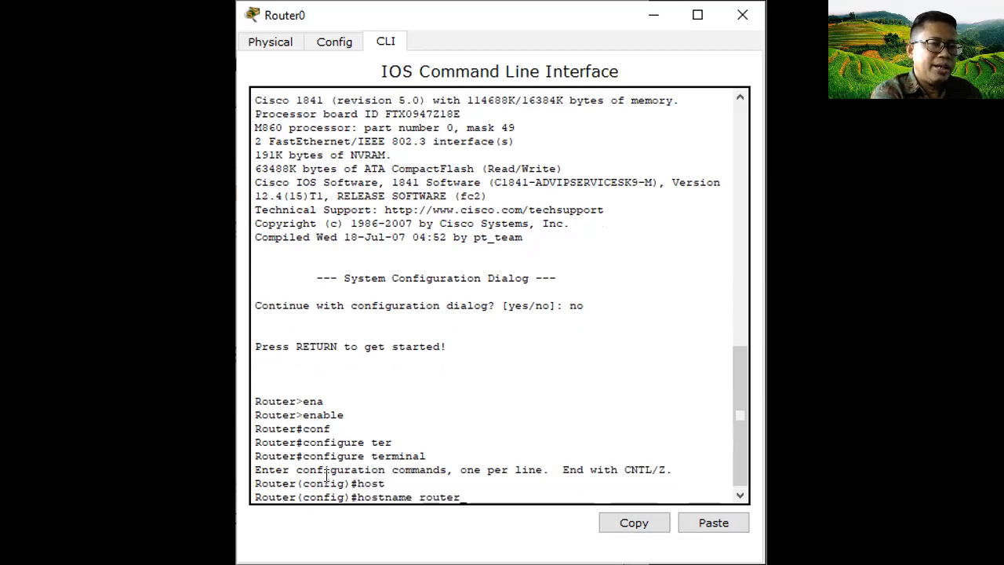
pyautogui.write('_jkt')
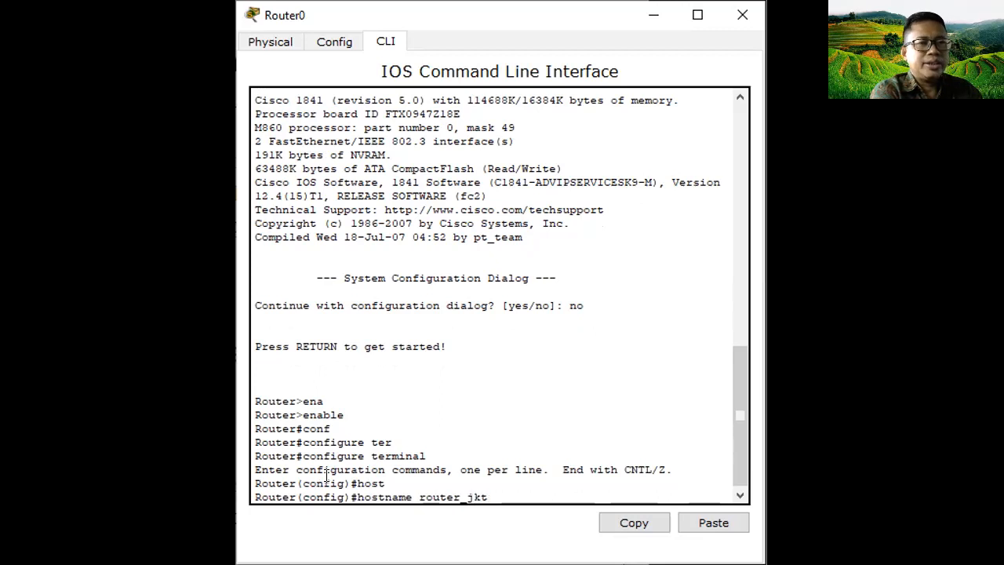
pyautogui.press('Return')
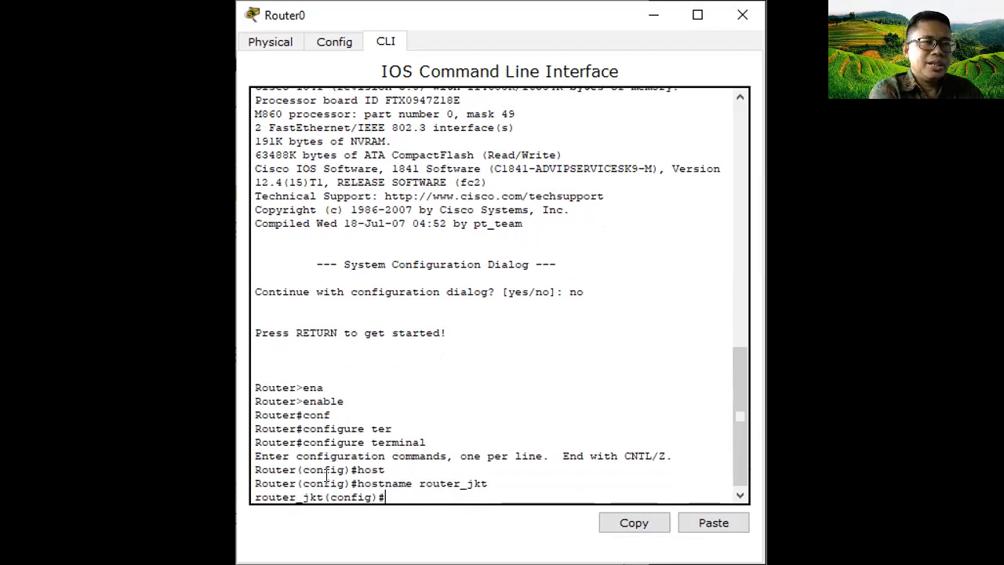
# Step: Enter interface configuration mode for fastEthernet 0/0
pyautogui.write('inter')
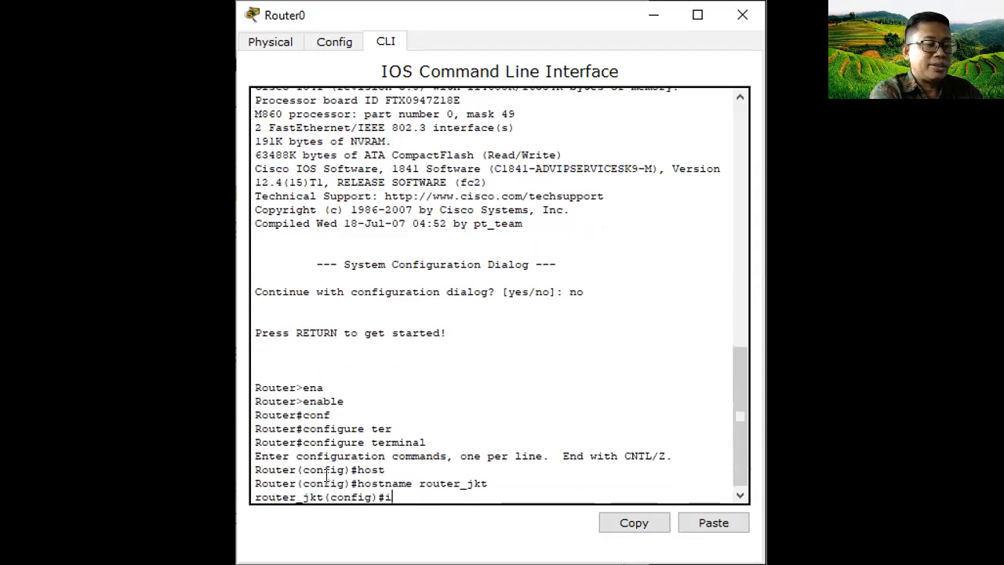
pyautogui.press('Tab')
pyautogui.write('fa')
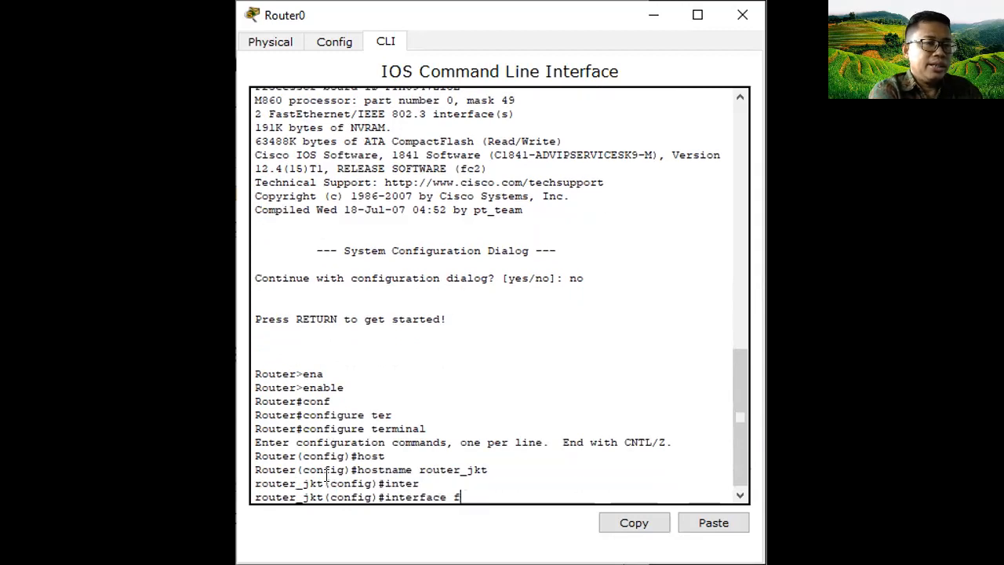
pyautogui.press('Tab')
pyautogui.write('0/0')
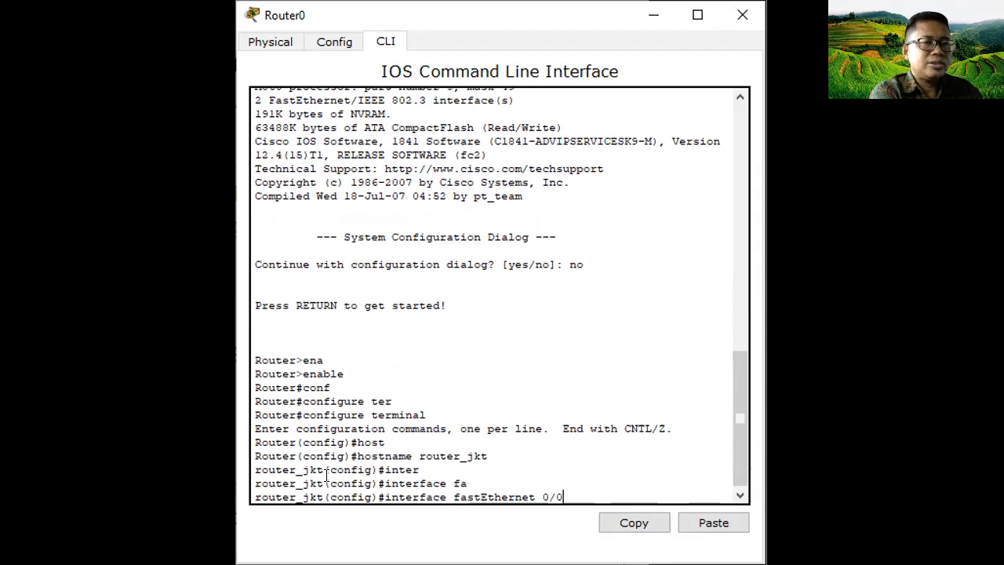
pyautogui.press('Return')
# Step: Assign the IP address 192.168.10.1 with subnet mask 255.255.255.0 to the fastEthernet 0/0 interface
pyautogui.write('ig-if)#ip ad')
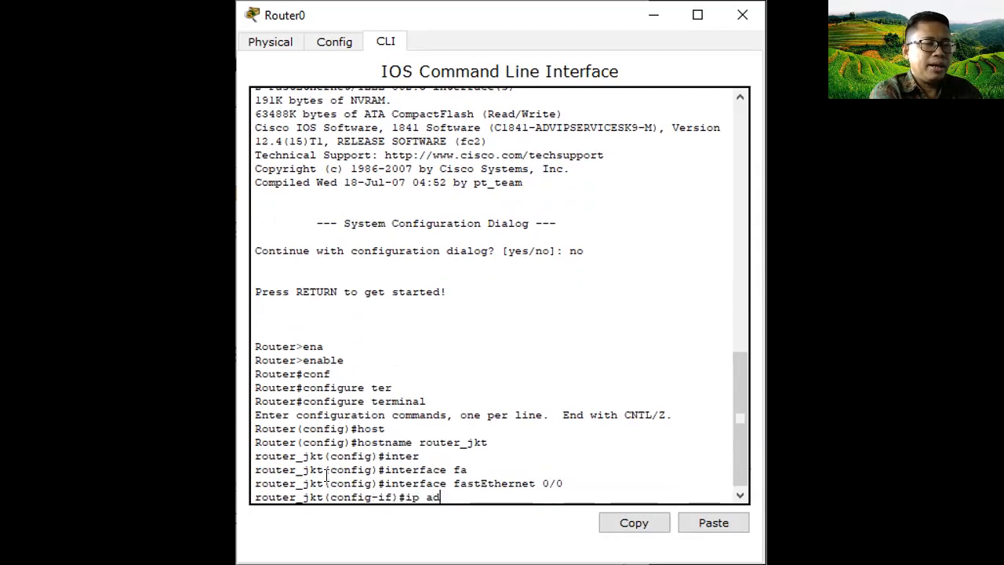
pyautogui.press('Tab')
pyautogui.write('19')
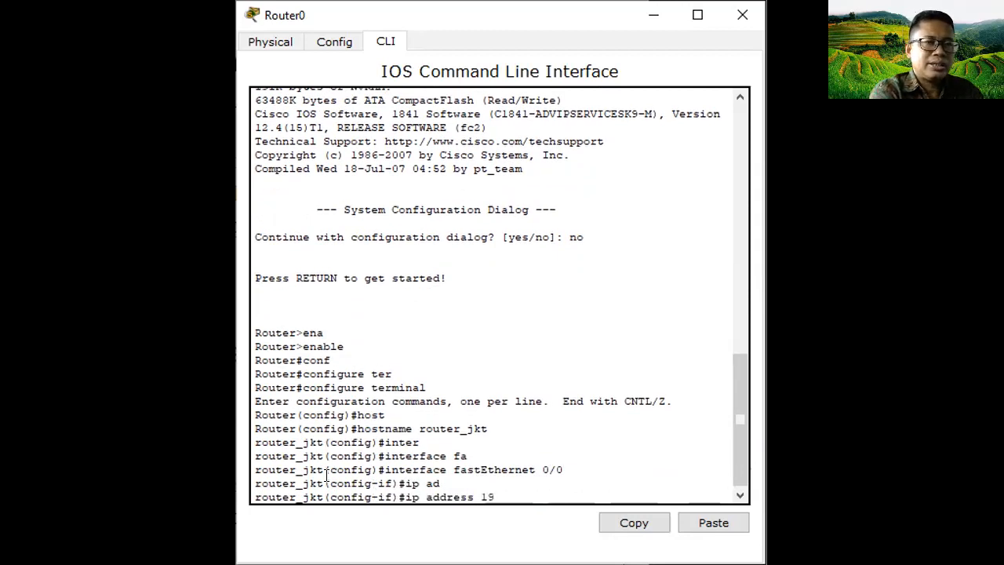
pyautogui.write('2.168.10.1 ')
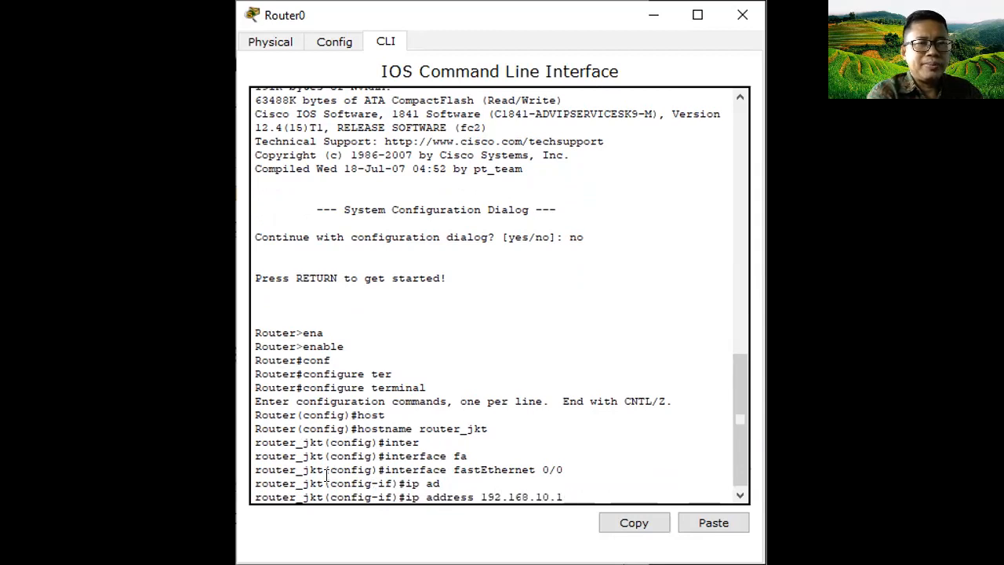
pyautogui.write('255.255.255')
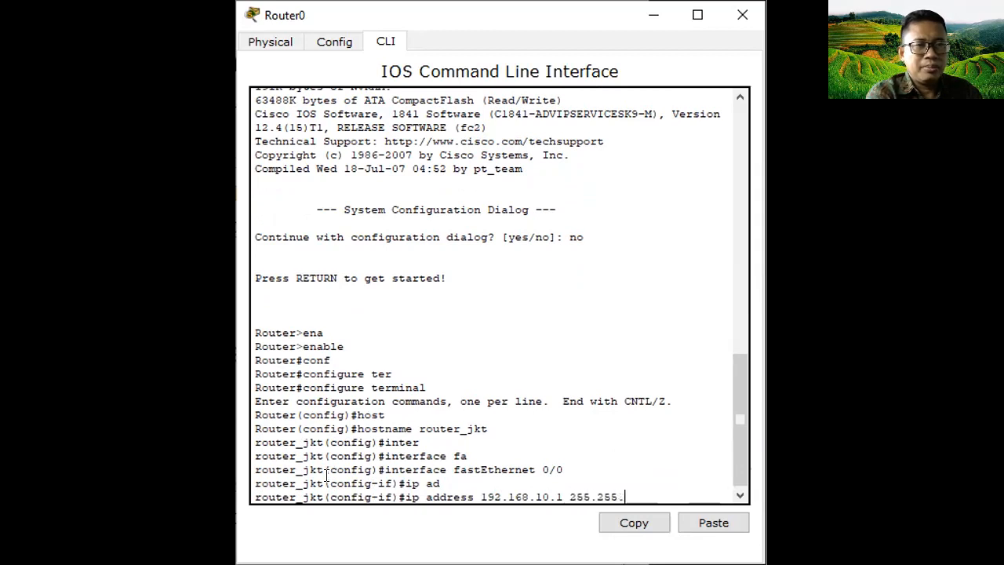
pyautogui.write('.0')
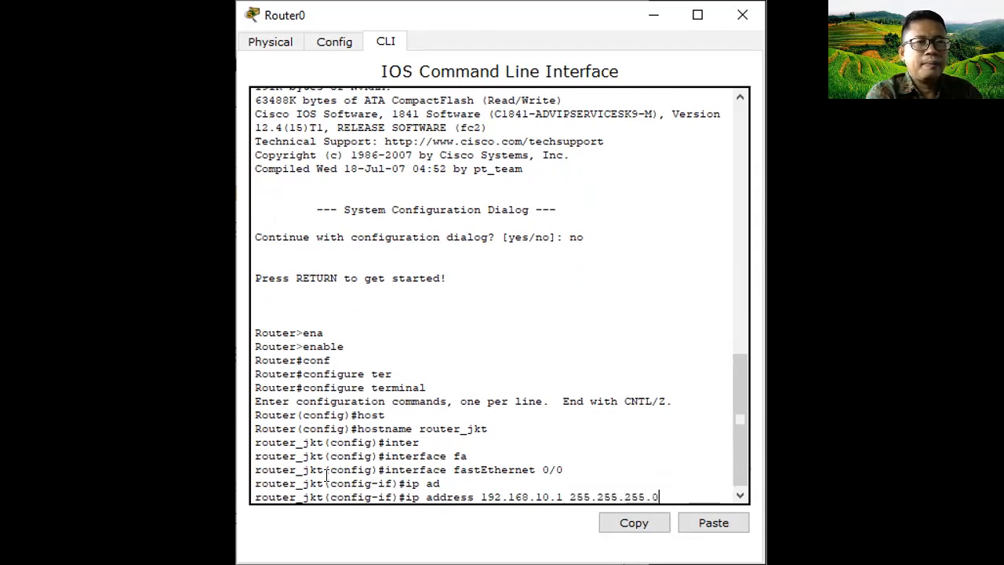
pyautogui.press('Return')
# Step: Enable the fastEthernet 0/0 interface with no shutdown and exit to global configuration mode
pyautogui.write('no sh')
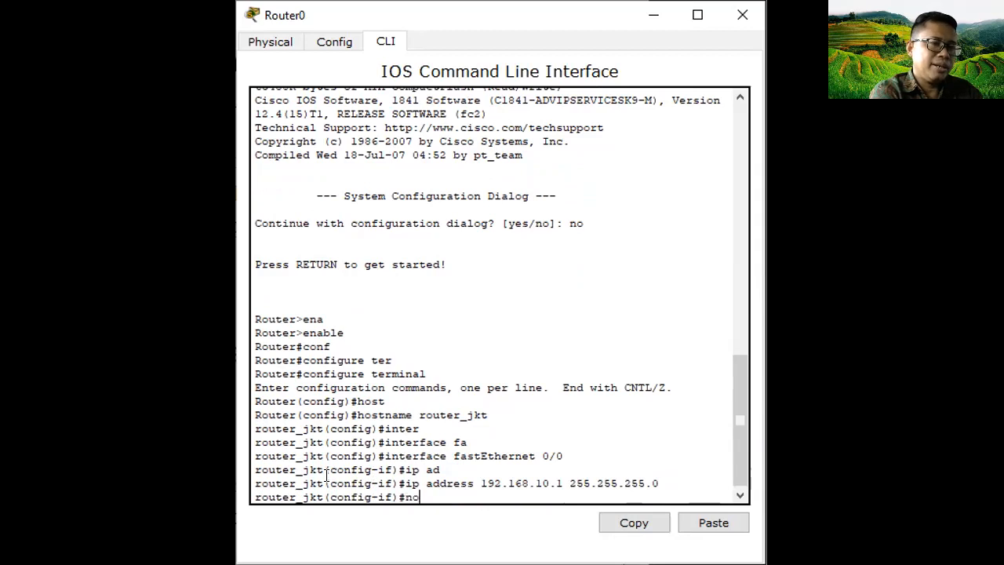
pyautogui.press('Tab')
pyautogui.press('Return')
pyautogui.press('Return')
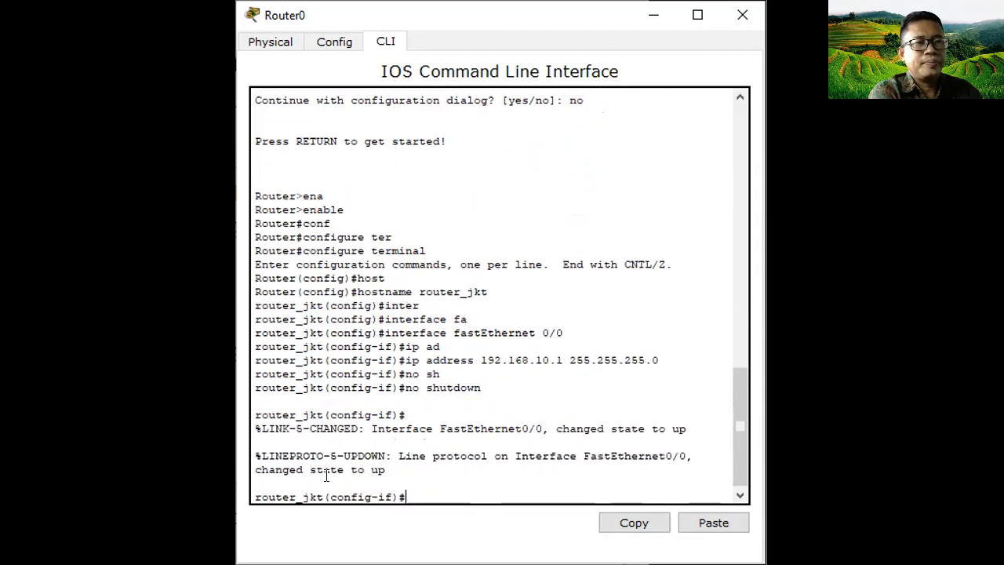
pyautogui.write('exit')
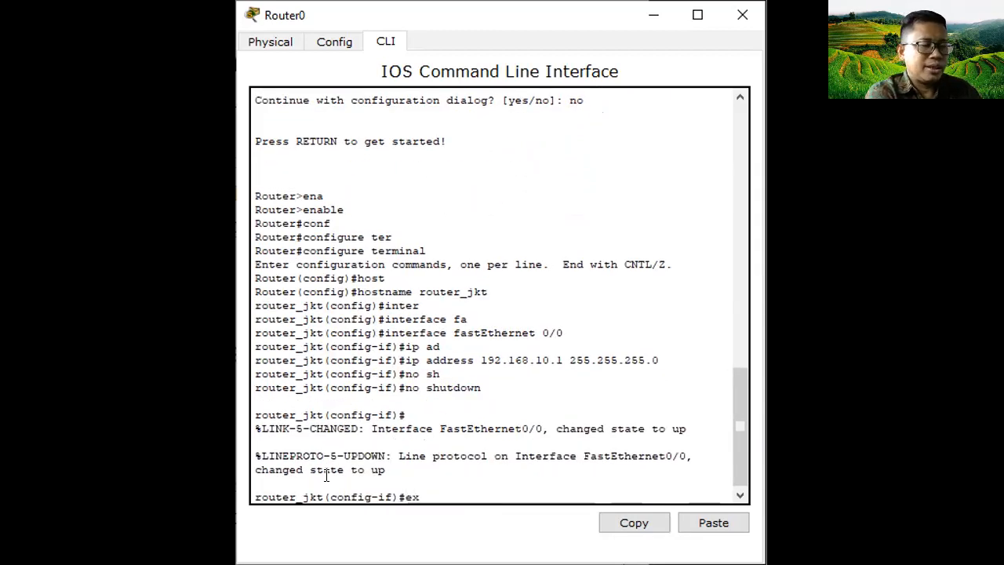
pyautogui.press('Return')
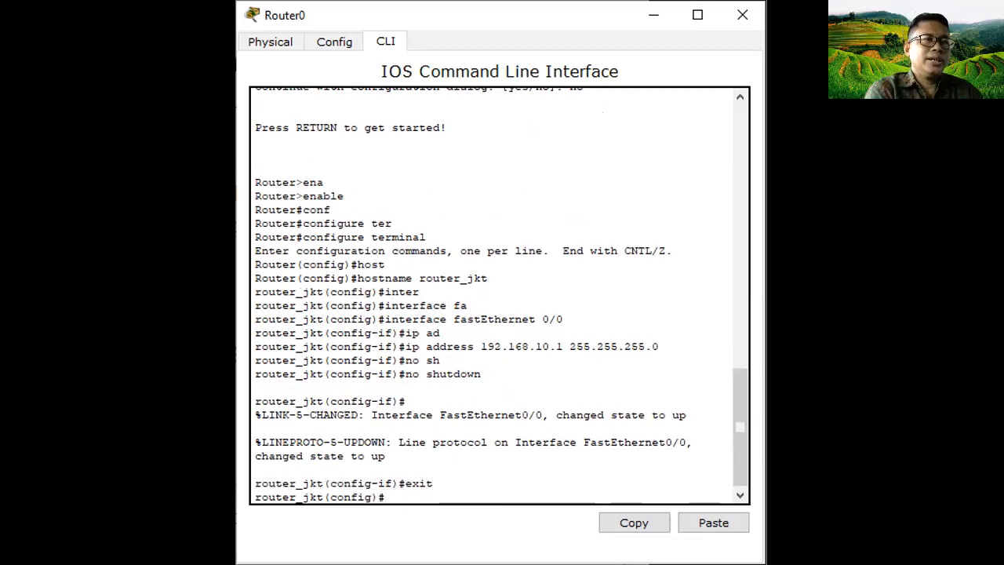
# Step: Create a DHCP pool named jkt on the router with the ip dhcp pool command
pyautogui.hotkey('alt', 'Tab')
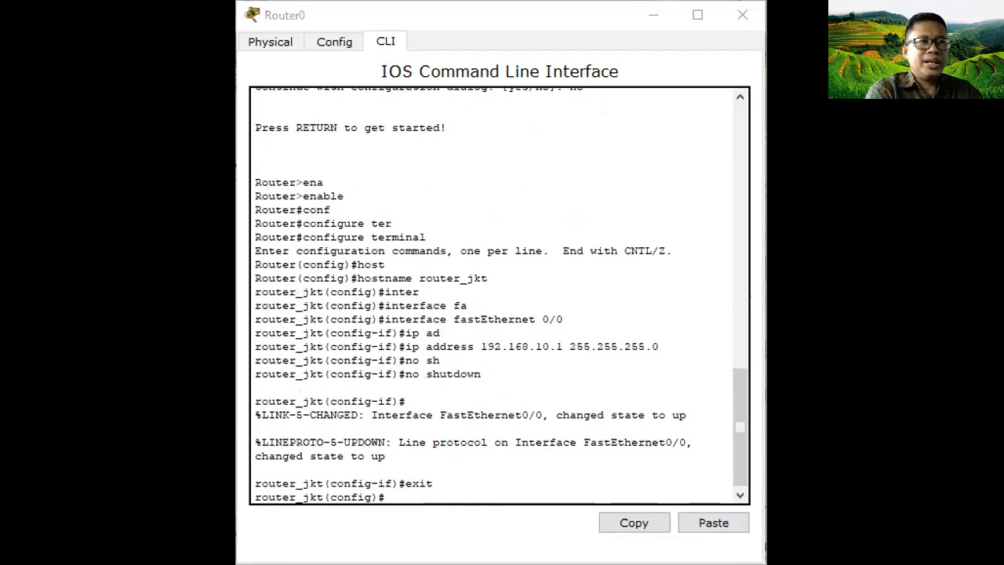
pyautogui.click(423, 462)
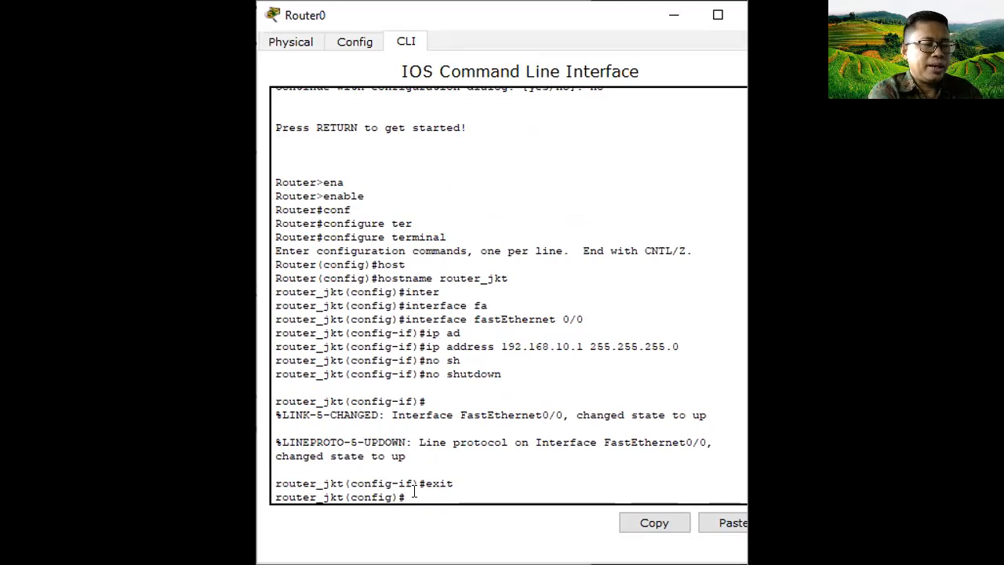
pyautogui.write('ip ')
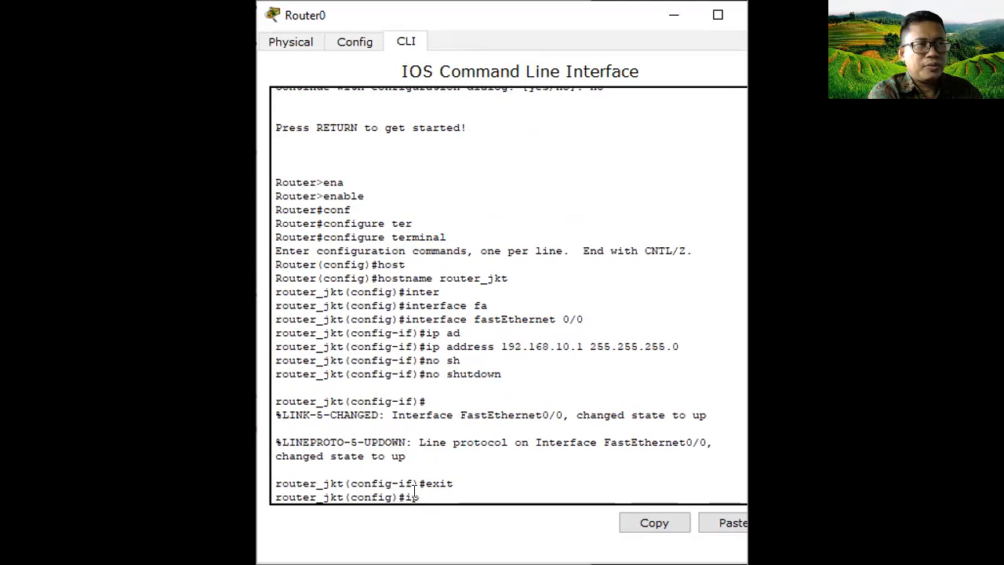
pyautogui.write('dh')
pyautogui.press('Tab')
pyautogui.write('p')
pyautogui.press('Tab')
pyautogui.write('jkt')
pyautogui.press('Return')
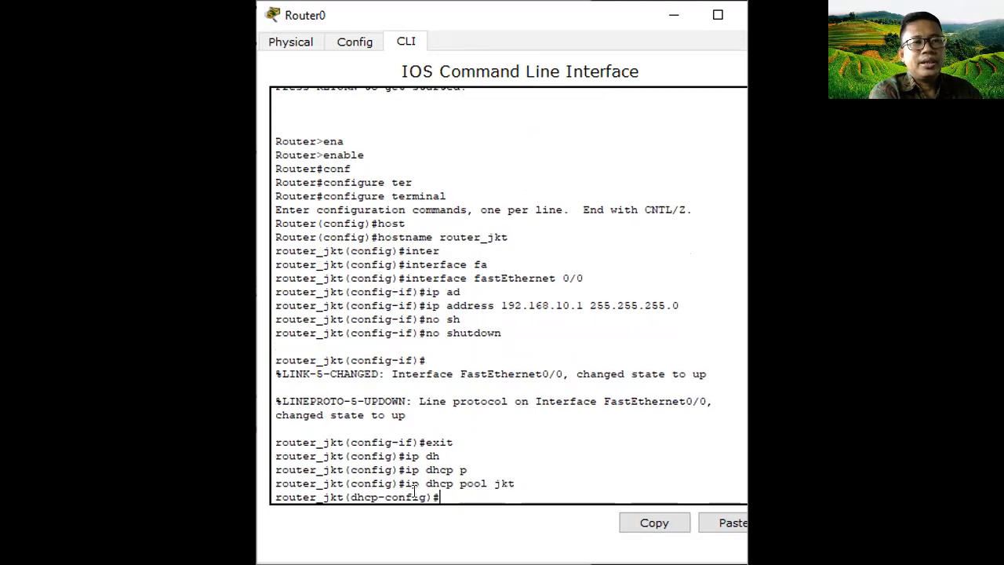
# Step: Set the jkt DHCP pool's network to 192.168.10.0 with subnet mask 255.255.255.0
pyautogui.write('netw')
pyautogui.press('Tab')
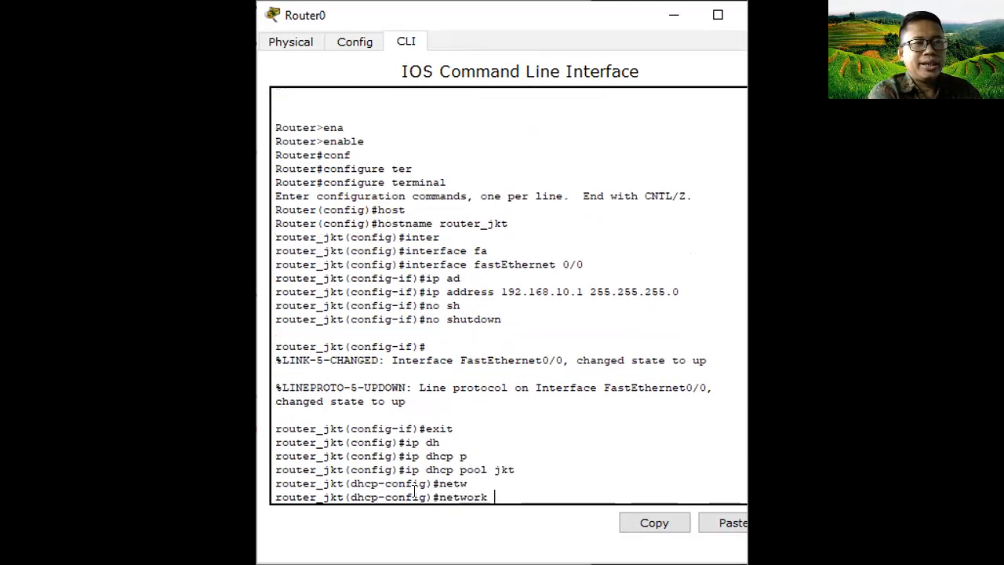
pyautogui.write('192.168.10.0')
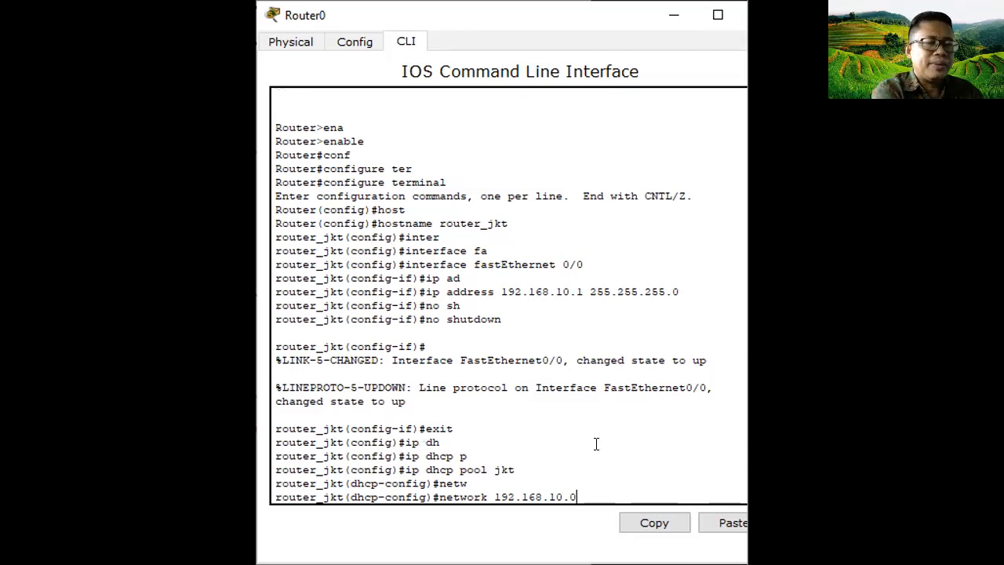
pyautogui.write('2')
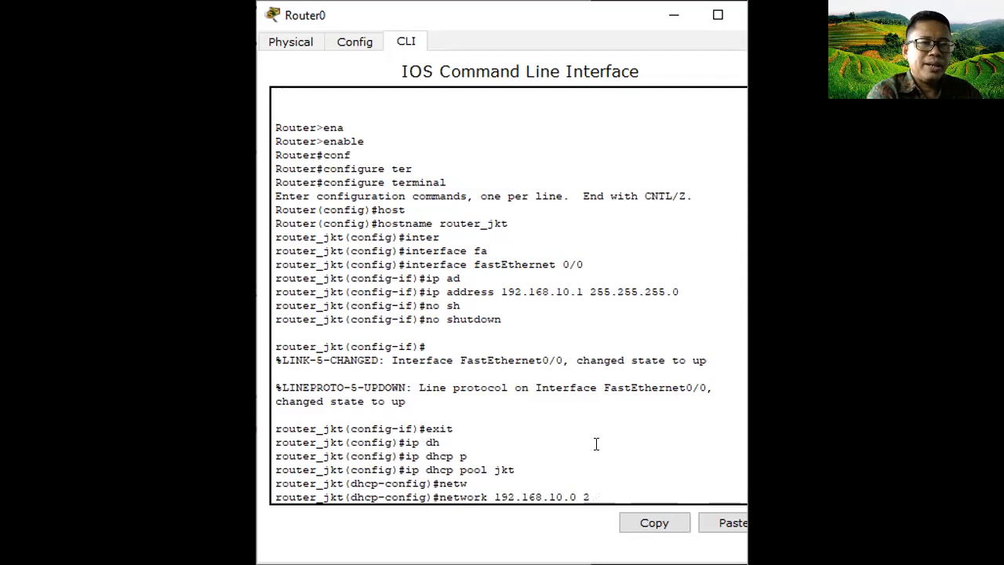
pyautogui.write('55.255.255.255')
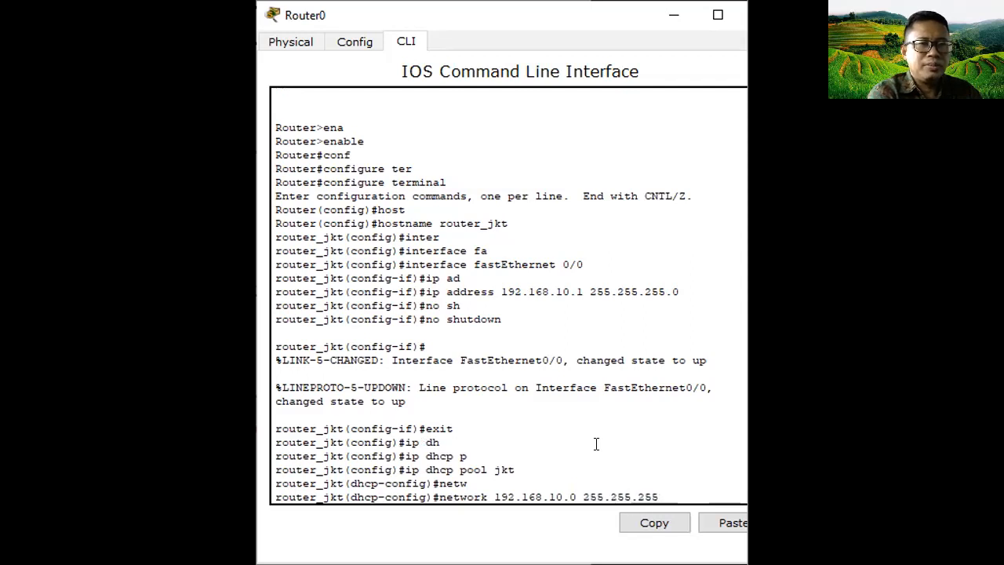
pyautogui.write('0')
pyautogui.press('Return')
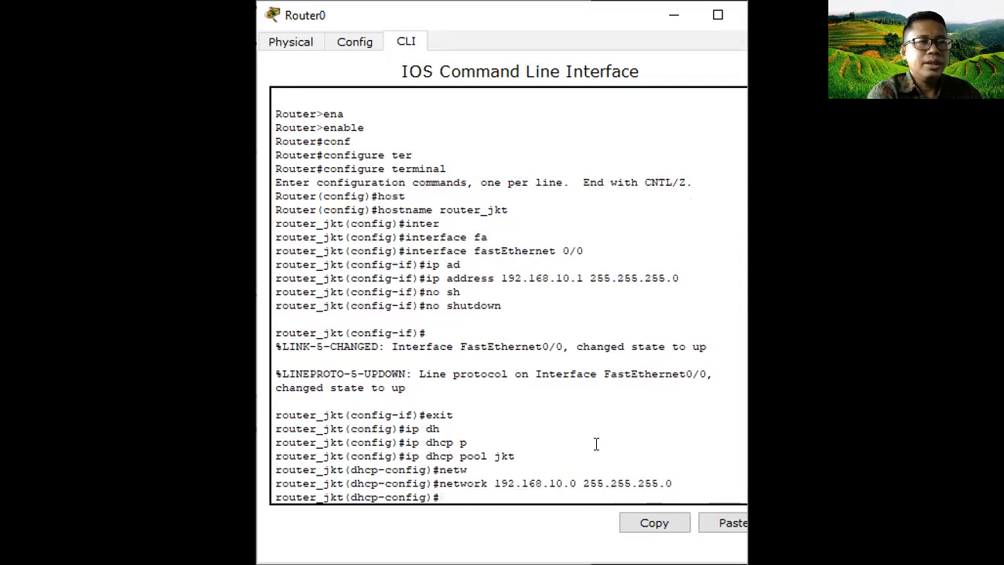
pyautogui.write('def')
pyautogui.press('Tab')
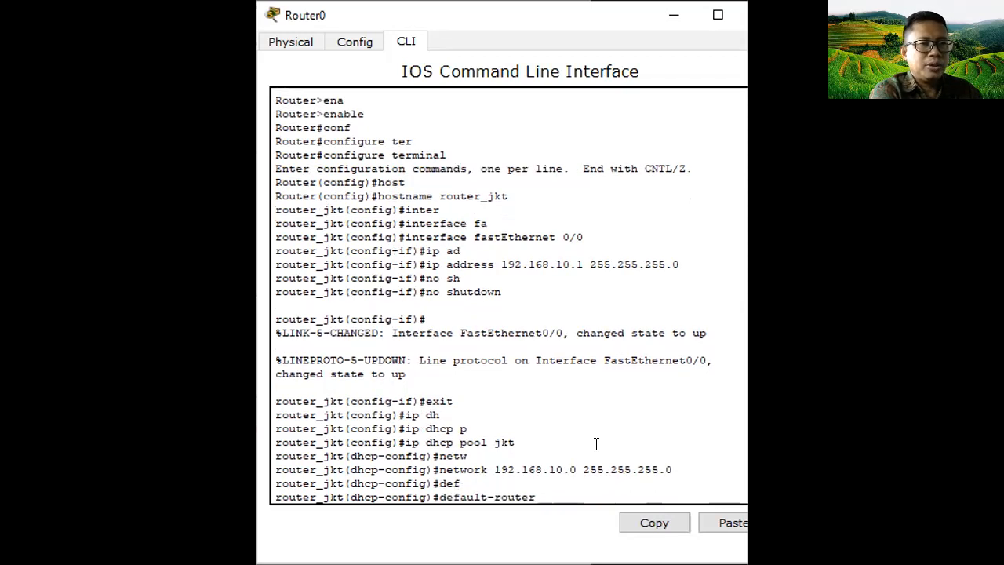
pyautogui.write('192')
pyautogui.press('Return')
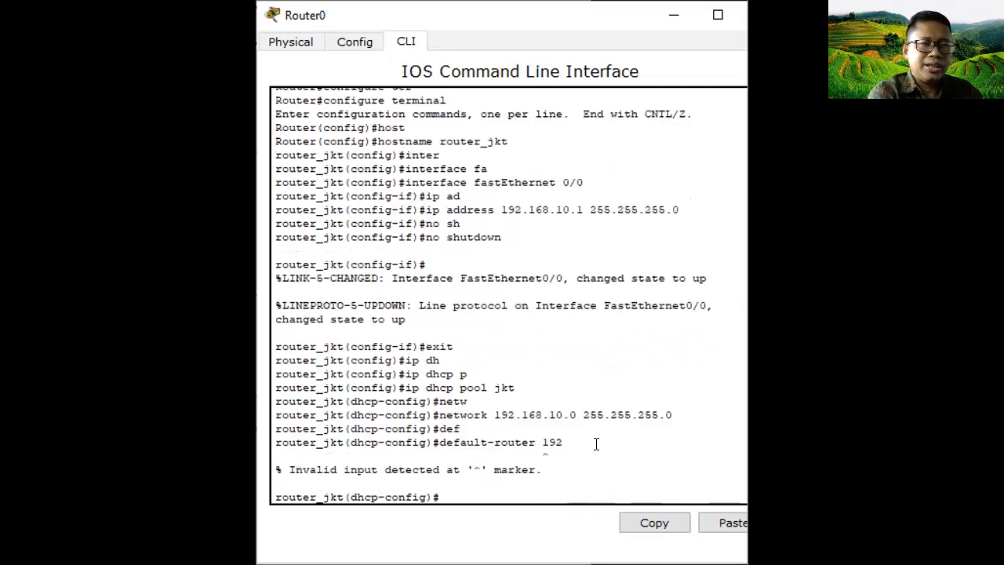
# Step: Set the DHCP pool's default-router to 192.168.10.1 and exit to global configuration mode
pyautogui.write('def')
pyautogui.press('Tab')
pyautogui.write('192')
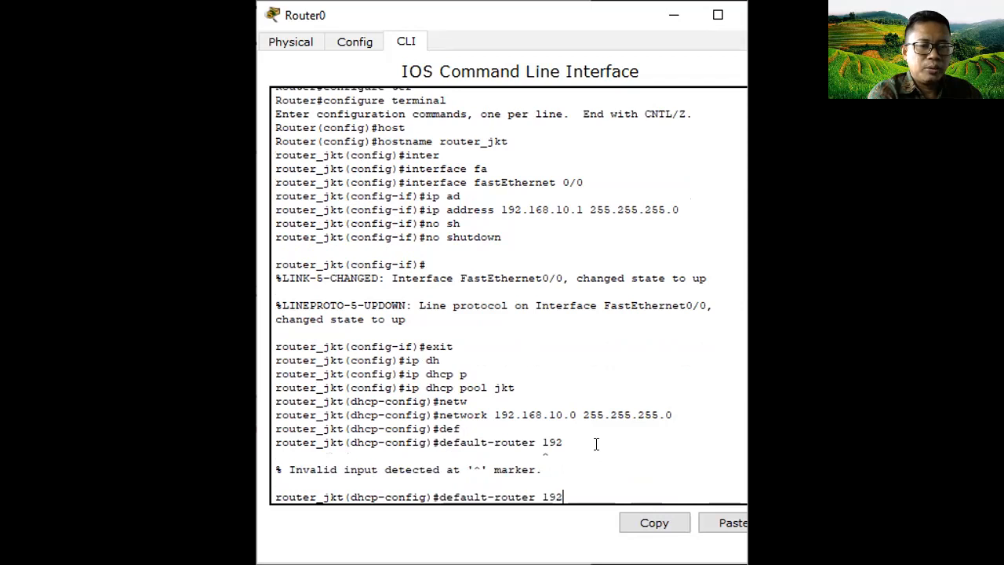
pyautogui.write('.168.10.1')
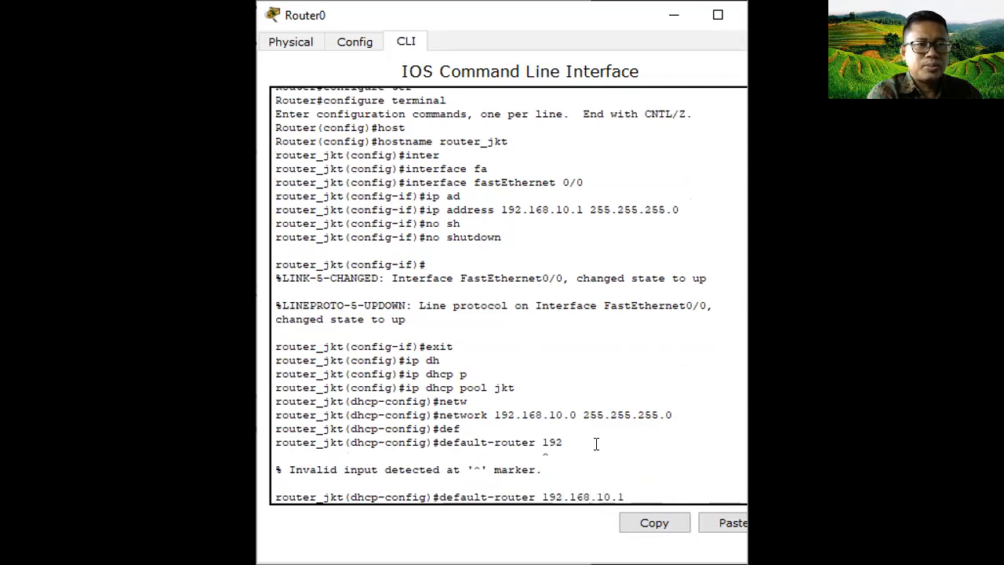
pyautogui.press('Return')
pyautogui.write('exit')
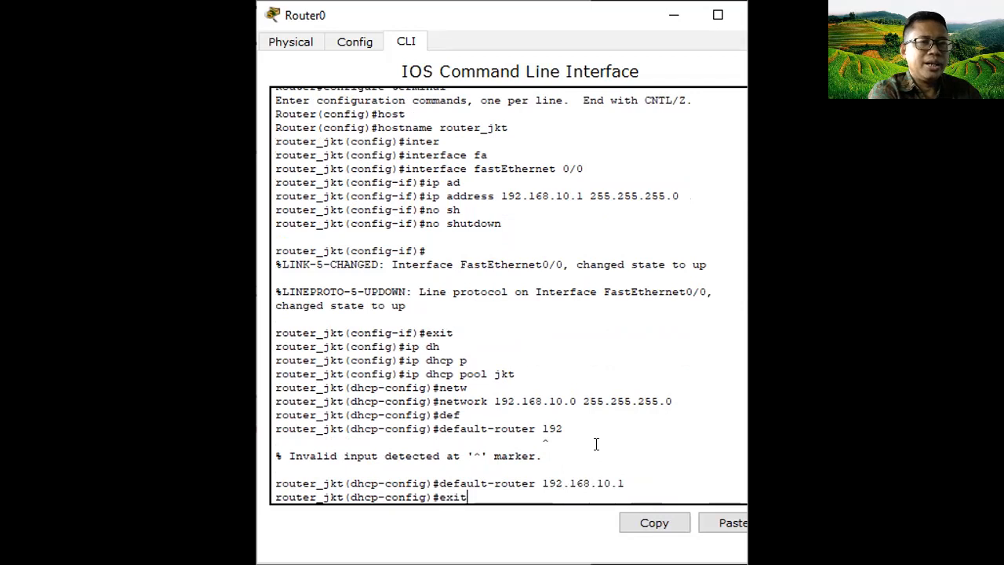
pyautogui.press('Return')
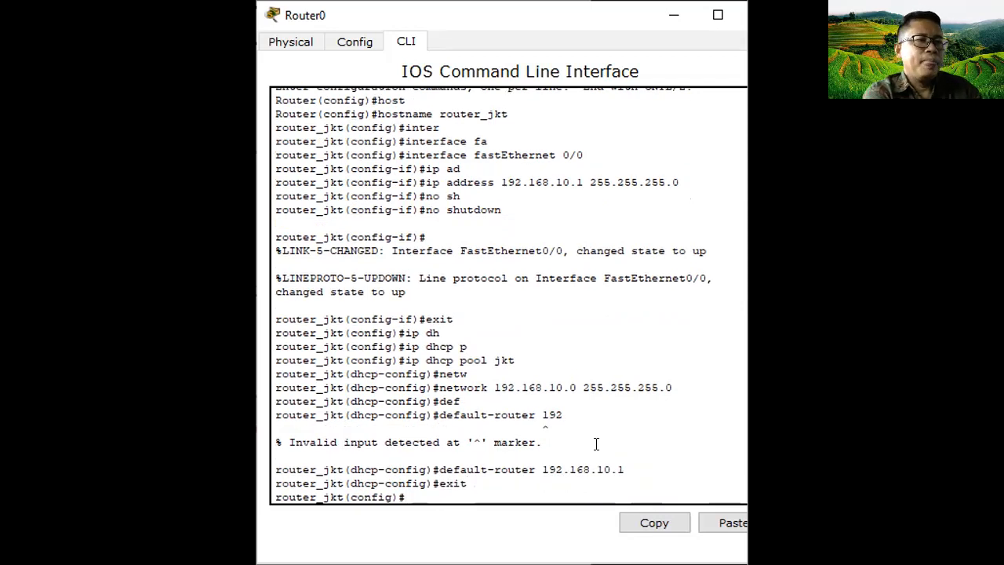
# Step: Exclude 192.168.10.1 from DHCP assignment with ip dhcp excluded-address and exit global configuration mode
pyautogui.write('ip')
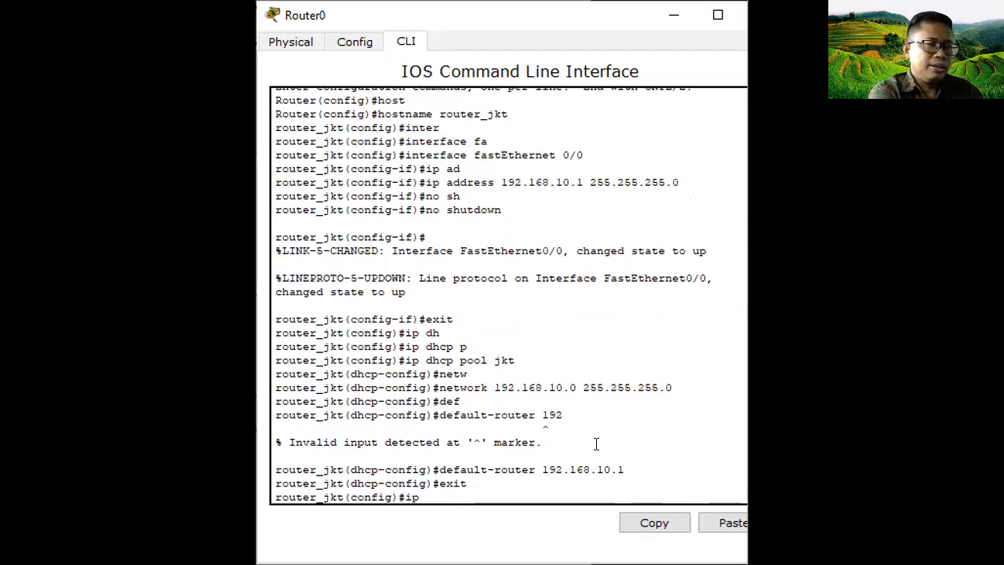
pyautogui.write(' dh')
pyautogui.press('Tab')
pyautogui.write('ex')
pyautogui.press('Tab')
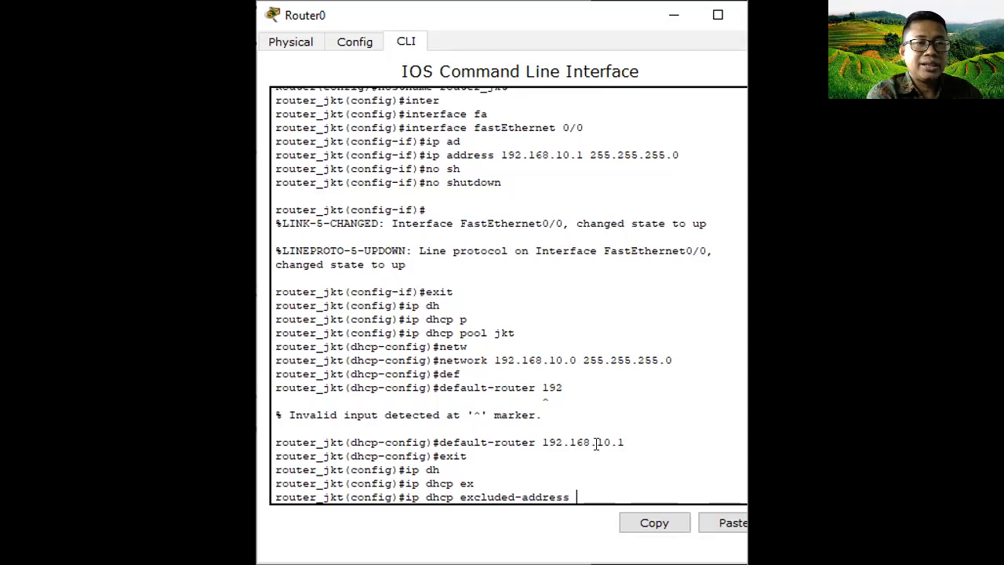
pyautogui.write('192.')
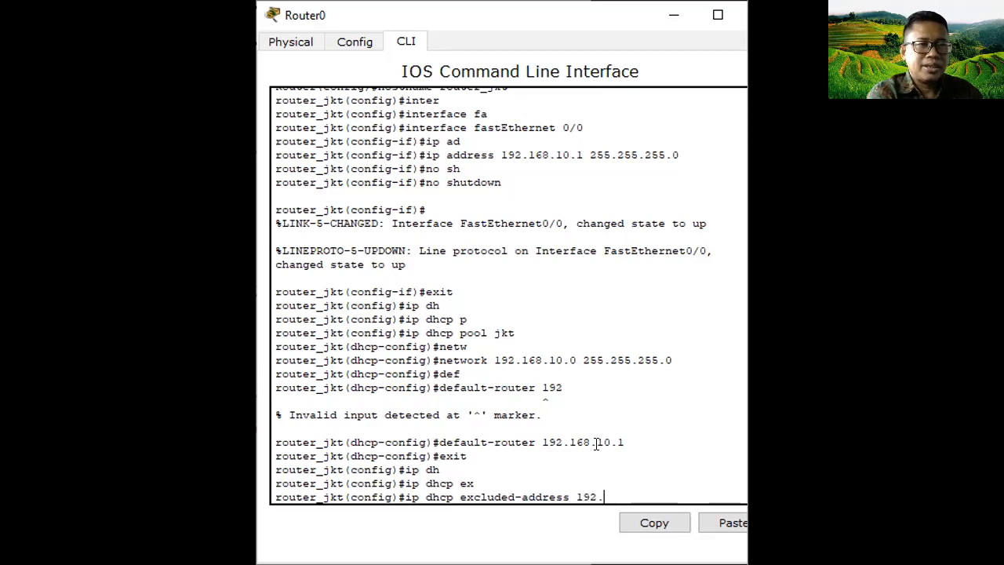
pyautogui.write('168.10.1')
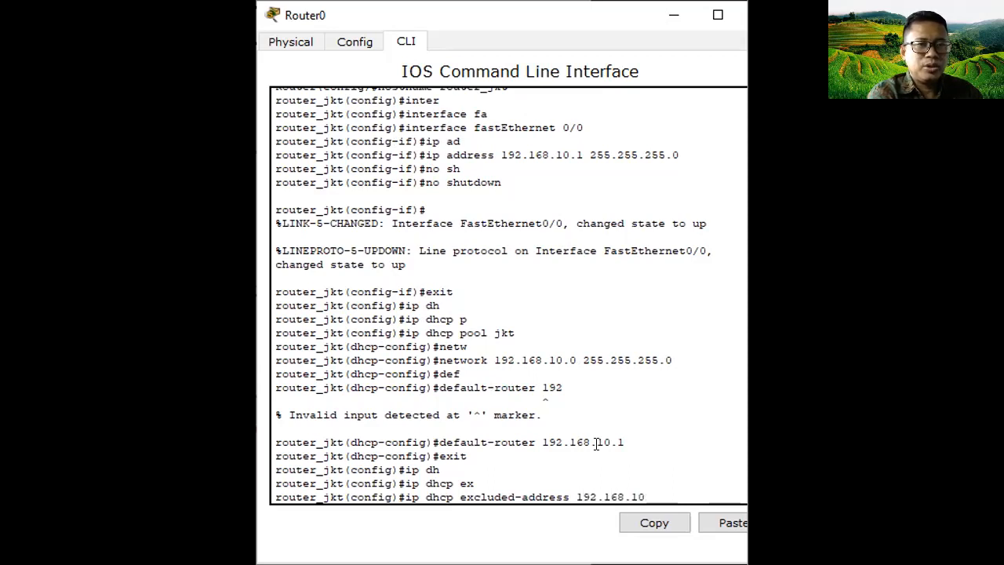
pyautogui.press('Return')
pyautogui.write('exit')
pyautogui.press('Return')
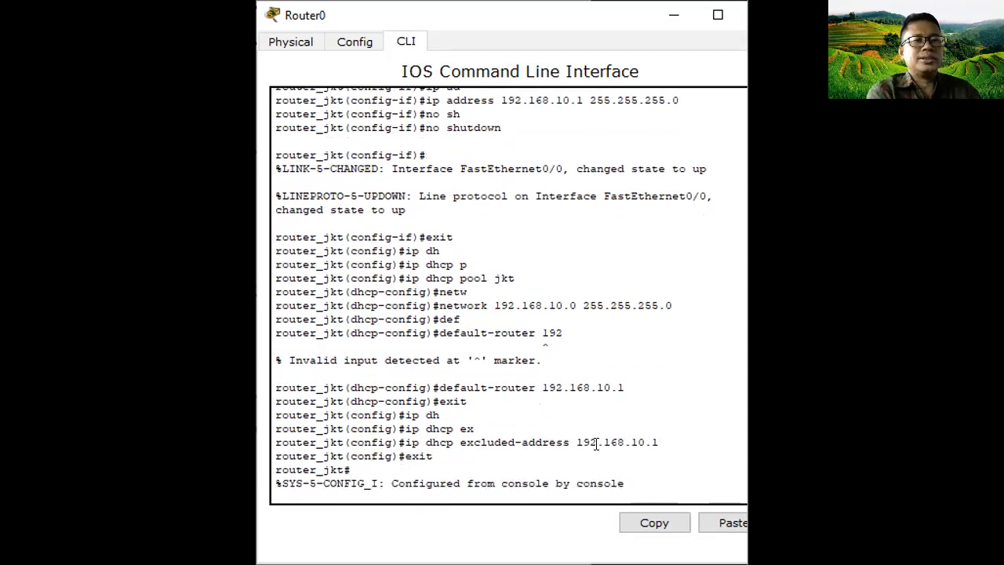
pyautogui.press('Return')
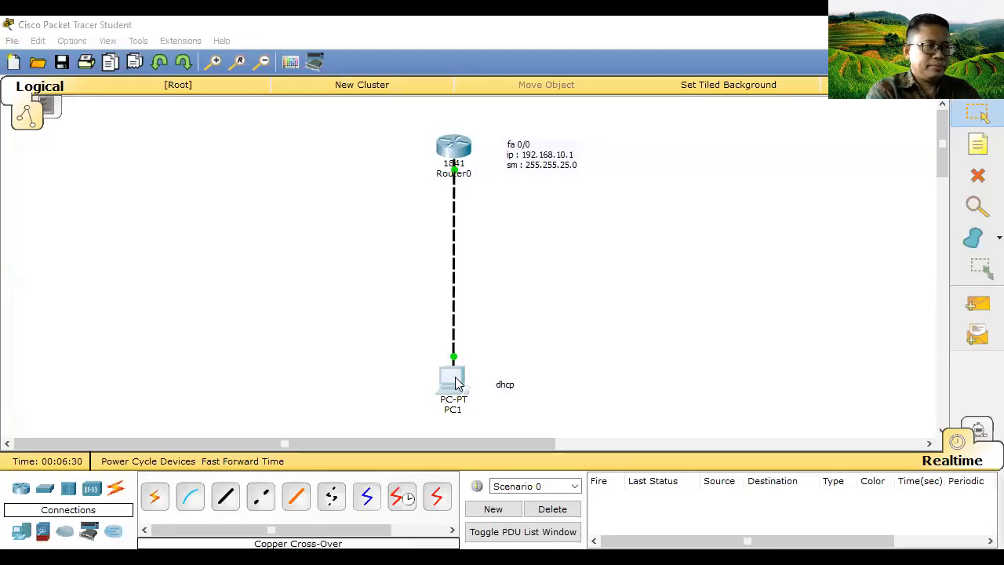
# Step: Switch PC1's IPv4 configuration from Static to DHCP
pyautogui.click(455, 381)
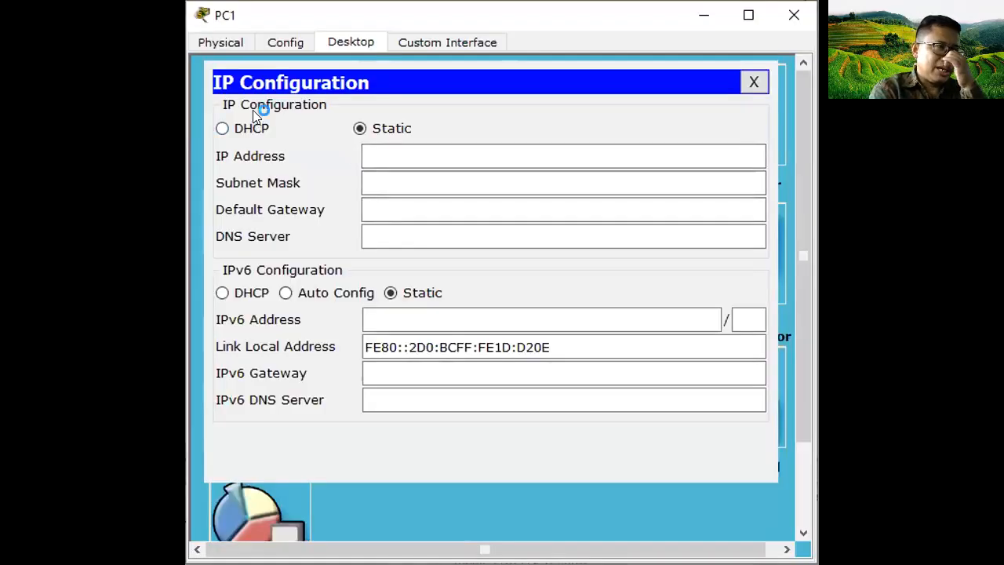
pyautogui.click(224, 127)
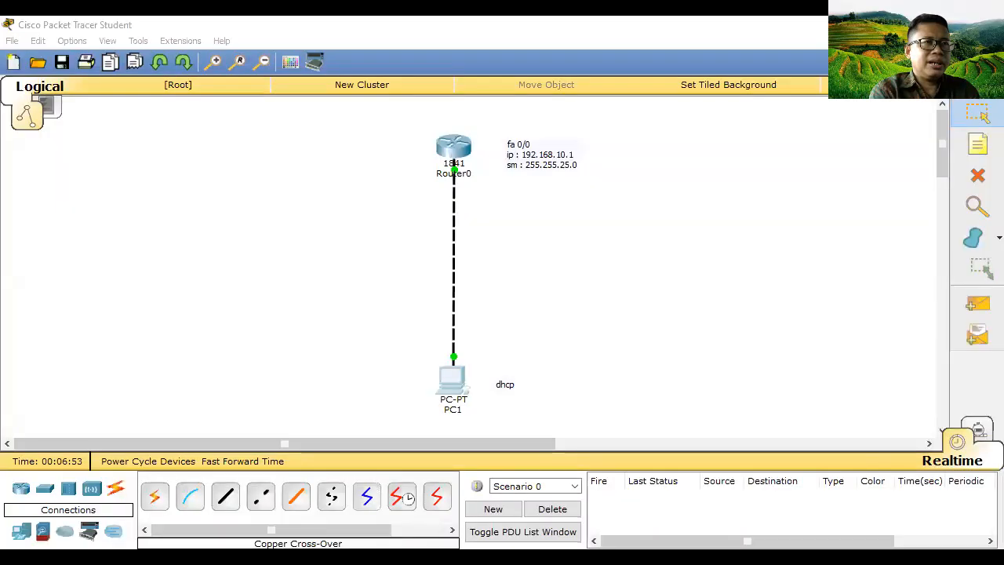
# Step: Run ipconfig in PC1's Command Prompt to check its assigned IP address
pyautogui.click(453, 384)
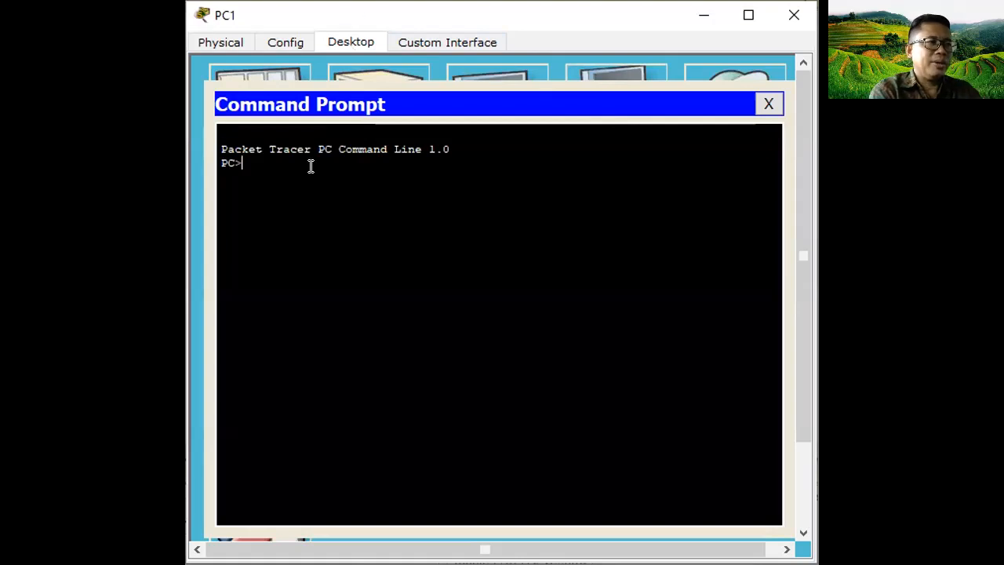
pyautogui.write('ipconfig')
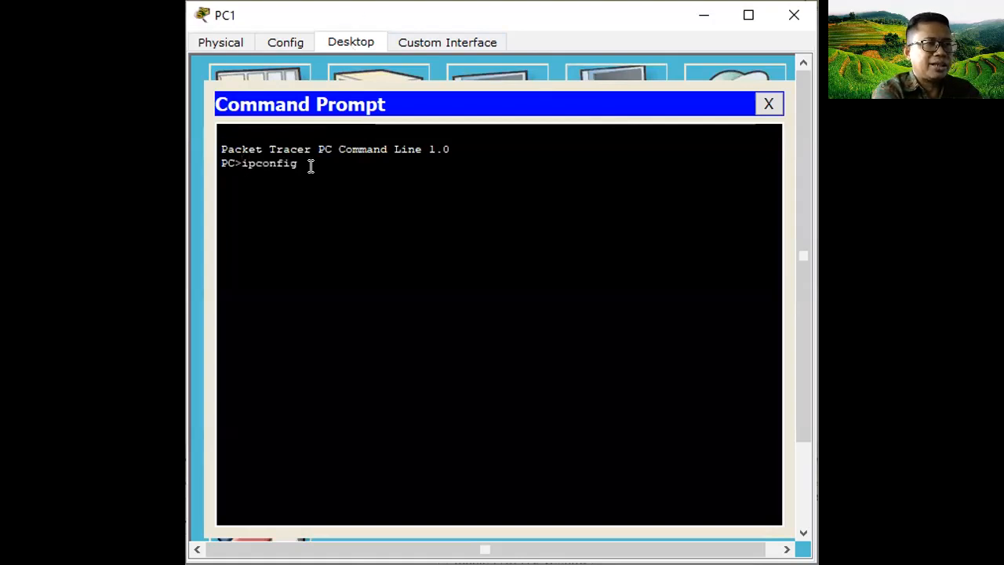
pyautogui.press('Return')
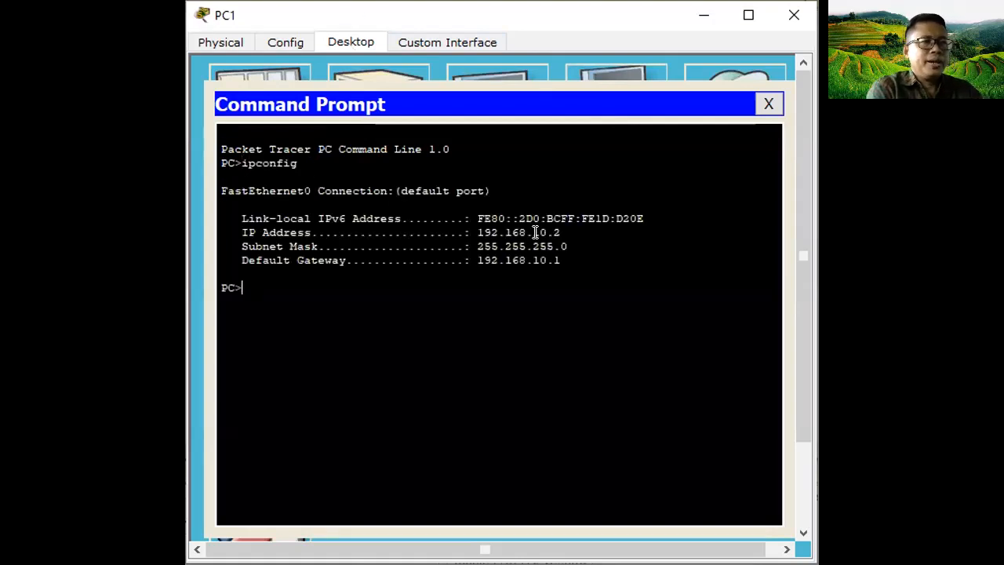
pyautogui.moveTo(562, 232); pyautogui.dragTo(484, 232)
pyautogui.hotkey('alt', 'Tab')
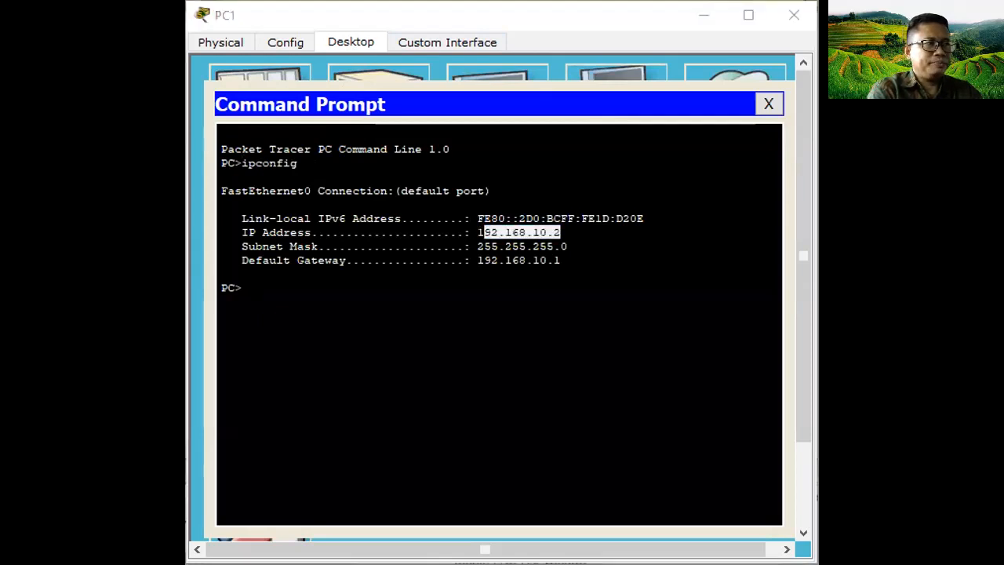
# Step: Ping PC1's own address, 192.168.10.2, from its Command Prompt
pyautogui.click(342, 295)
pyautogui.write('ping 1')
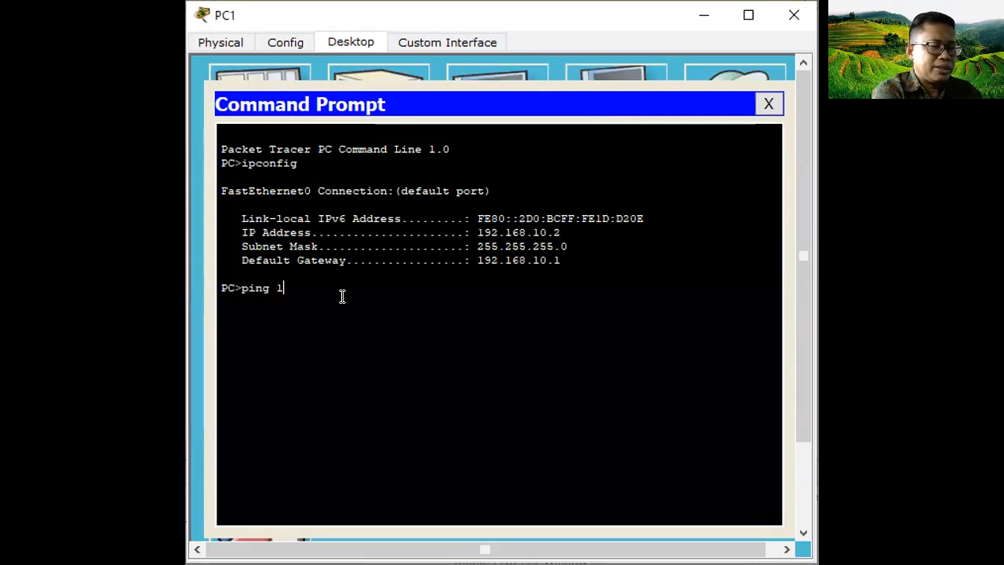
pyautogui.write('92.168.10.2')
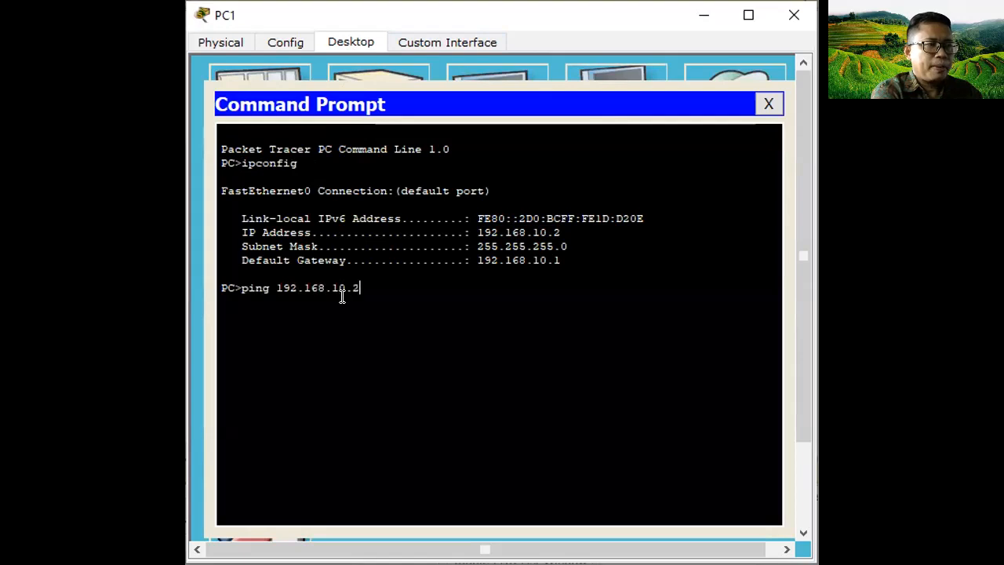
pyautogui.press('Return')
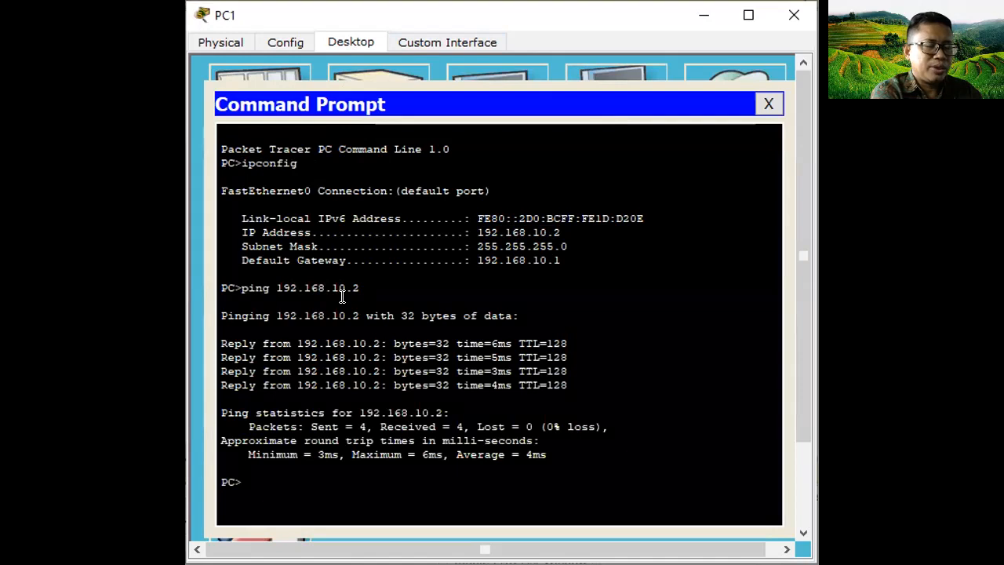
# Step: Ping the router's address, 192.168.10.1, from PC1 to test the connection
pyautogui.write('ping 192')
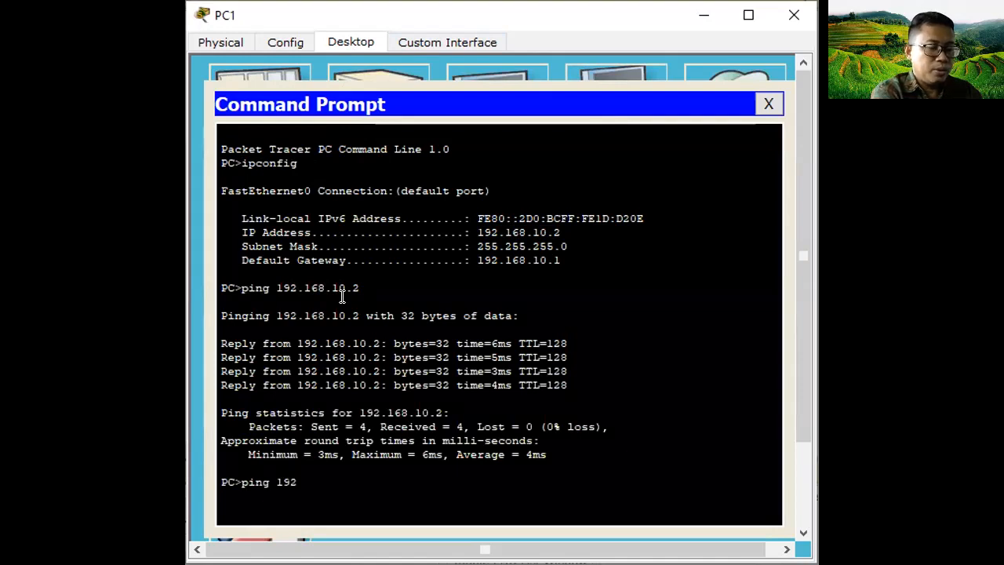
pyautogui.write('.168.10.1')
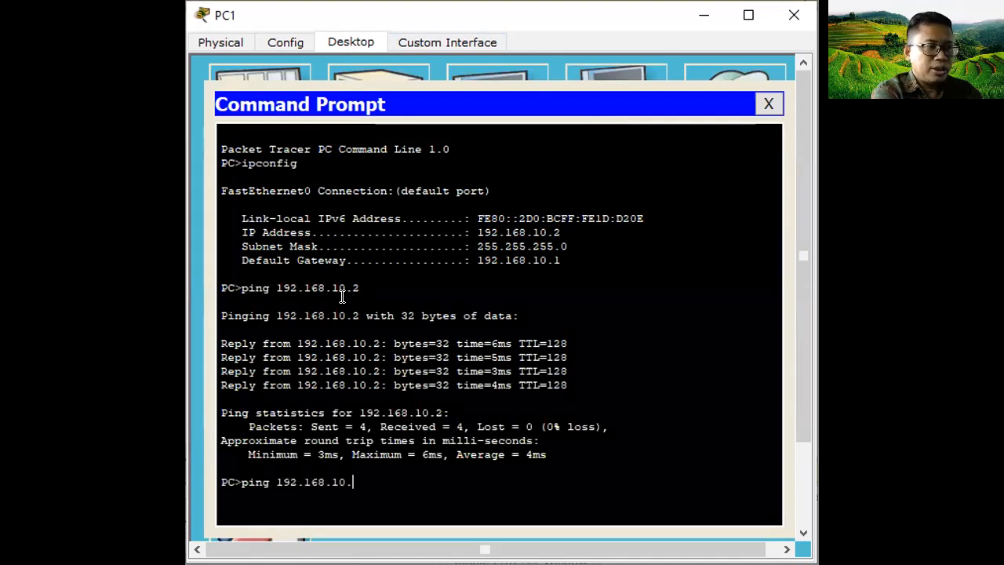
pyautogui.press('Return')
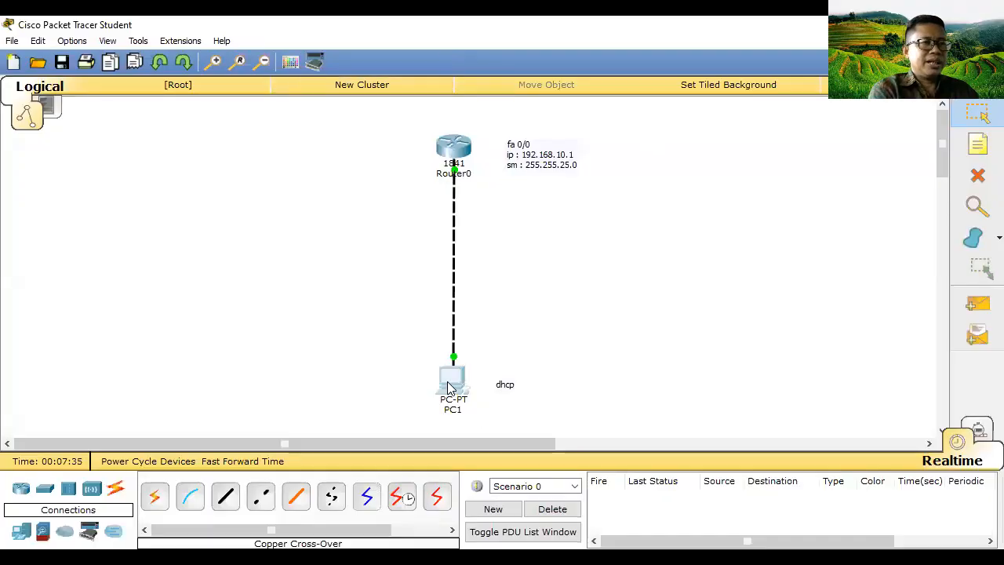
# Step: Send a simple PDU from PC1 to Router0
pyautogui.click(449, 387)
pyautogui.click(977, 303)
pyautogui.click(453, 383)
pyautogui.click(461, 162)
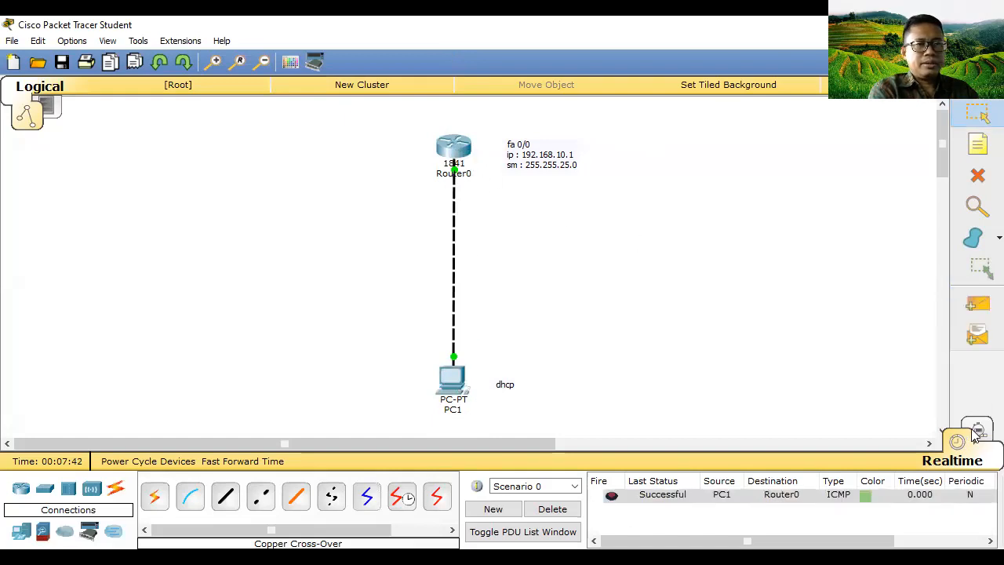
# Step: Play the PDU exchange with Auto Capture in Simulation mode and return to Realtime mode
pyautogui.click(976, 433)
pyautogui.click(808, 328)
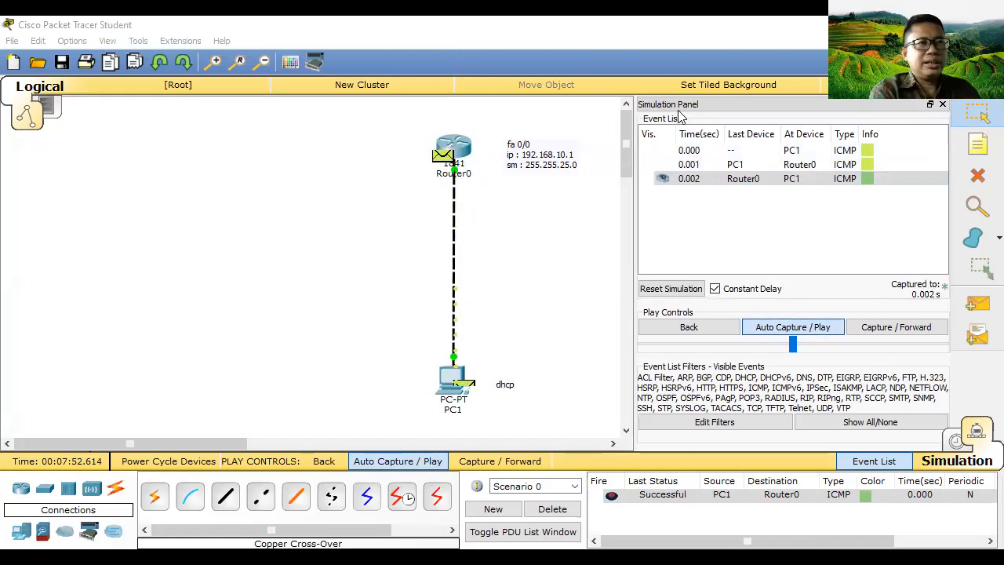
pyautogui.click(955, 441)
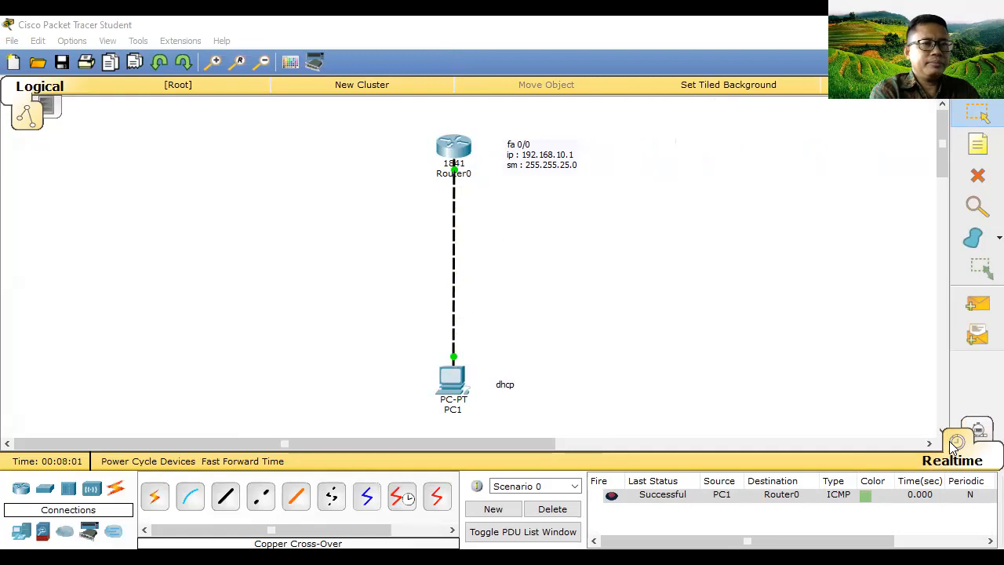
# Step: Check the Kasus 1 slide, return to Packet Tracer and start a new network without saving the current one
pyautogui.hotkey('alt', 'Tab')
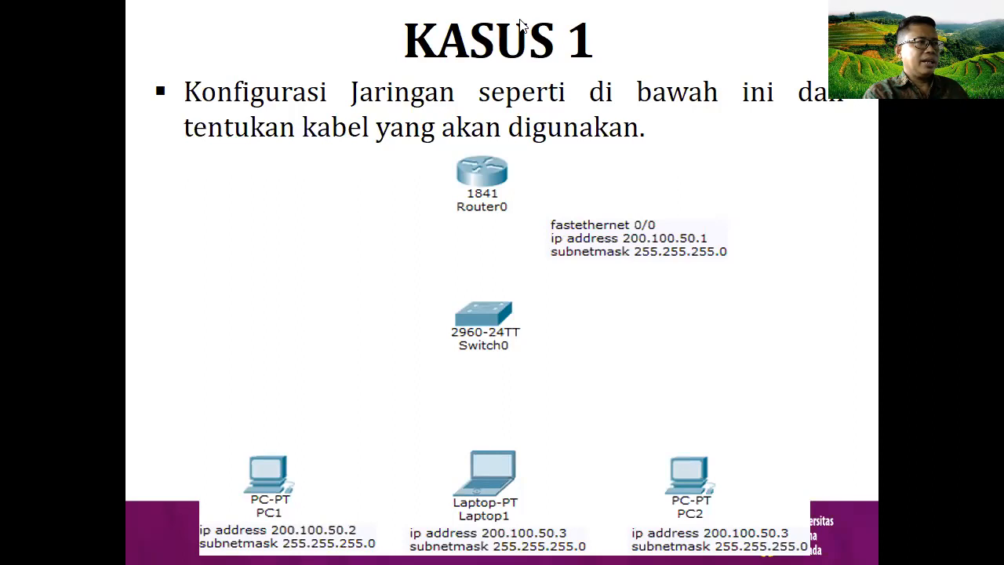
pyautogui.hotkey('alt', 'Tab')
pyautogui.click(13, 62)
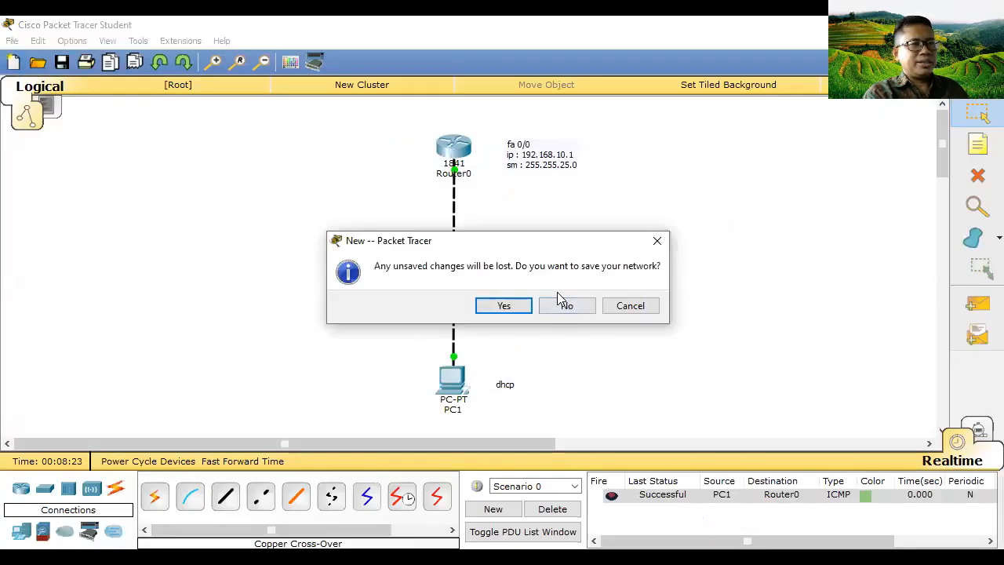
pyautogui.click(569, 308)
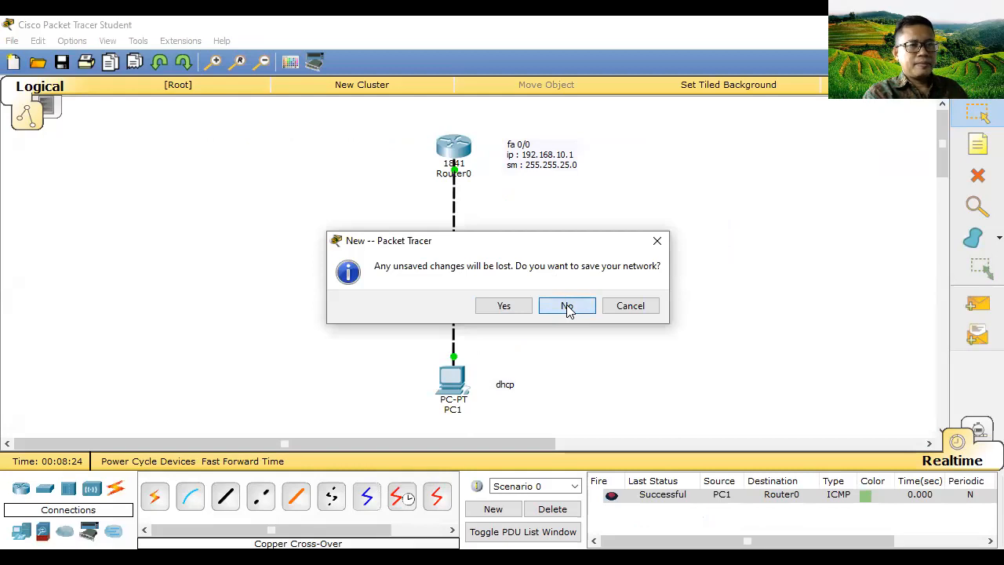
# Step: Discard the old network, then place an 1841 router with a 2960-24TT switch below it in the empty workspace
pyautogui.click(569, 307)
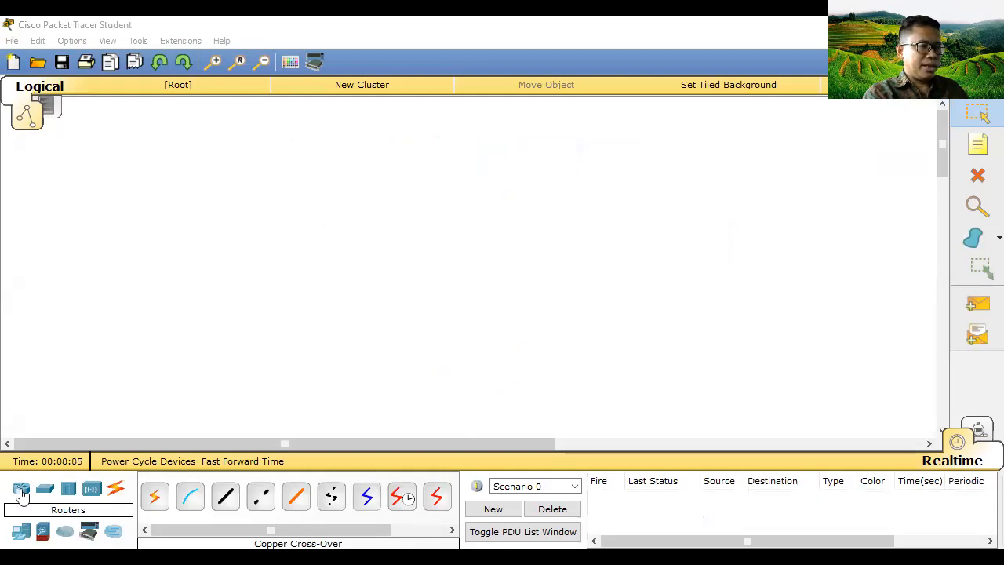
pyautogui.click(155, 495)
pyautogui.click(439, 123)
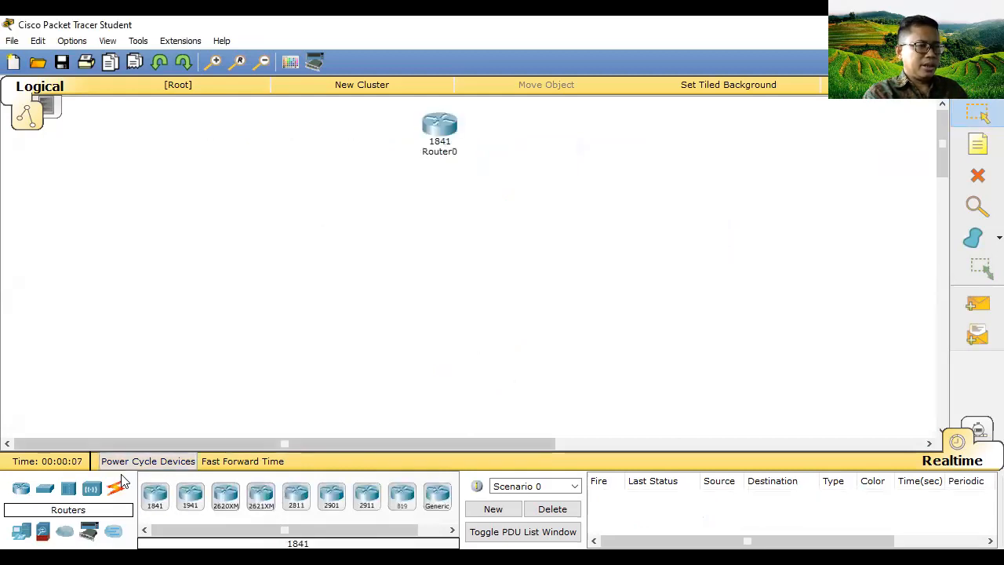
pyautogui.click(45, 488)
pyautogui.click(225, 496)
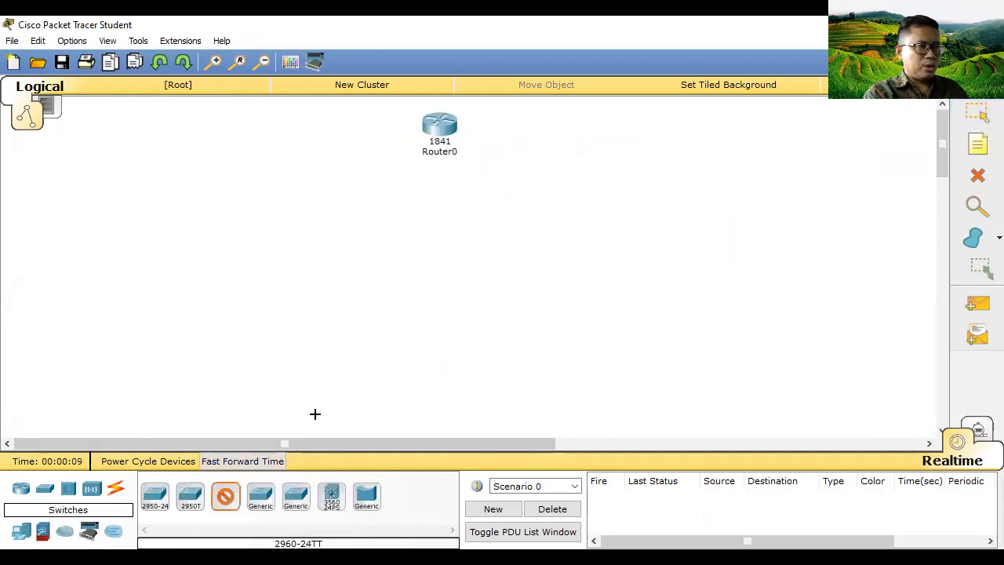
pyautogui.click(435, 249)
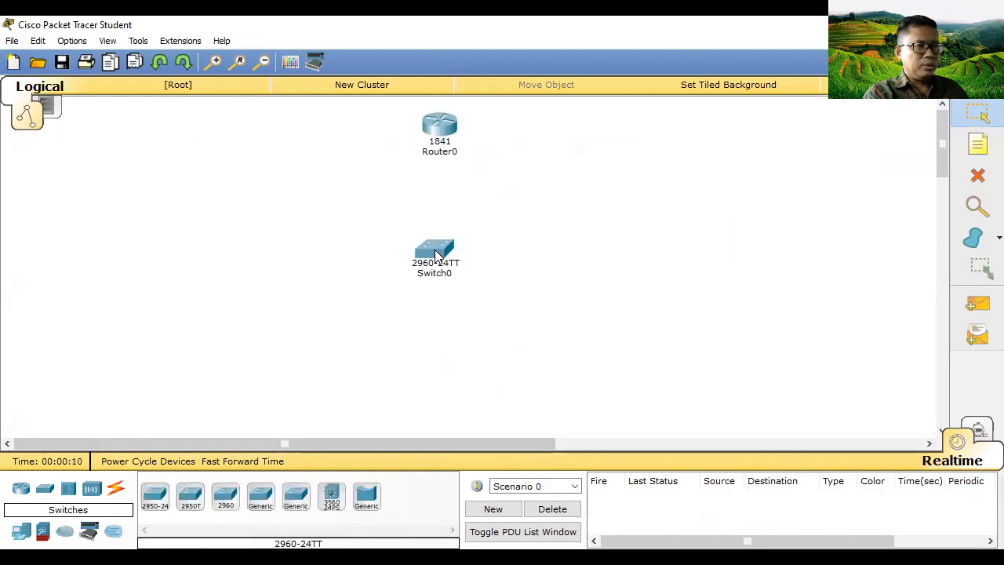
# Step: Place a generic PC below and to the left of the switch and name it PC1
pyautogui.click(21, 531)
pyautogui.click(155, 494)
pyautogui.click(278, 393)
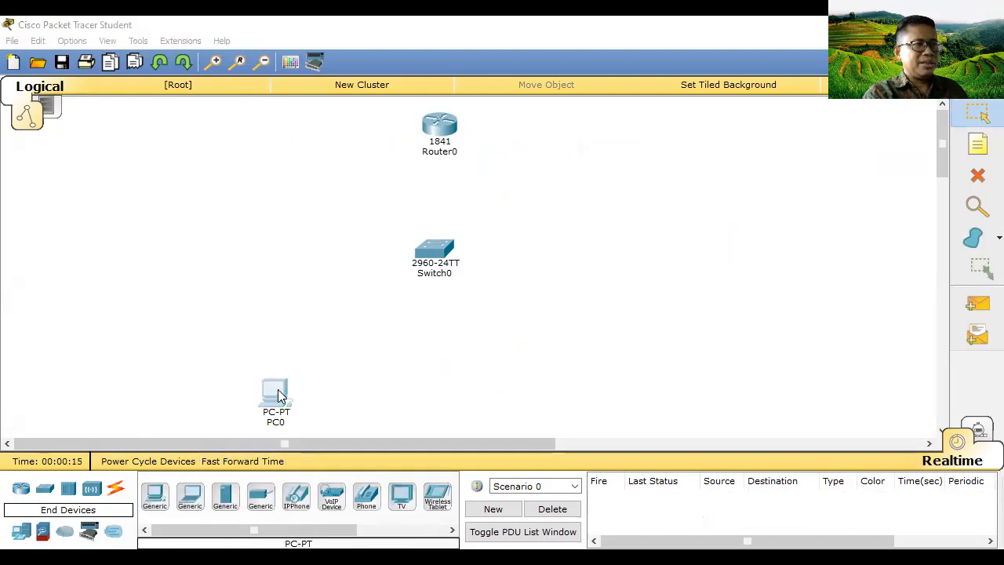
pyautogui.press('BackSpace')
pyautogui.write('1')
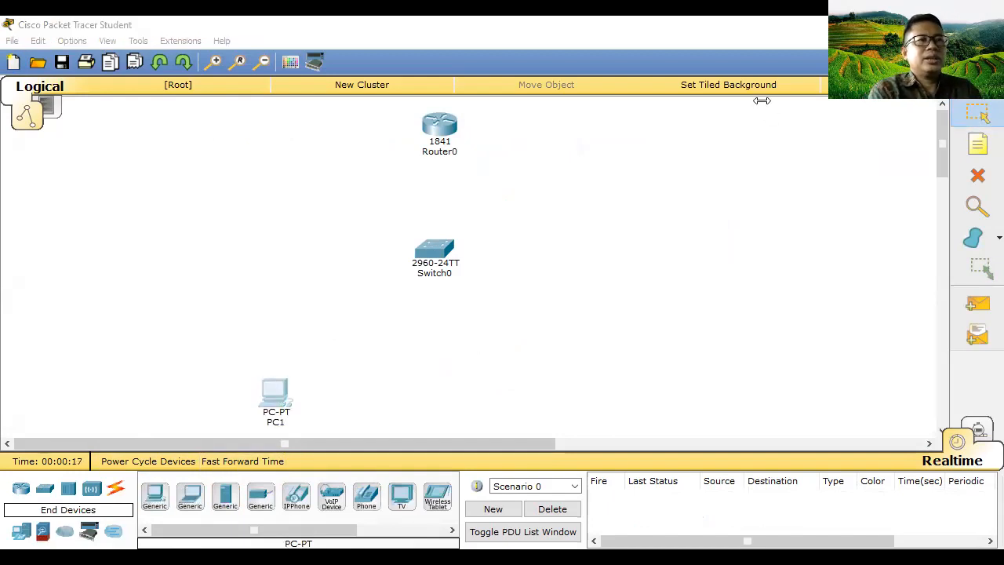
# Step: Add a second PC below and to the right of the switch and a laptop named Laptop1 between the two PCs
pyautogui.click(151, 497)
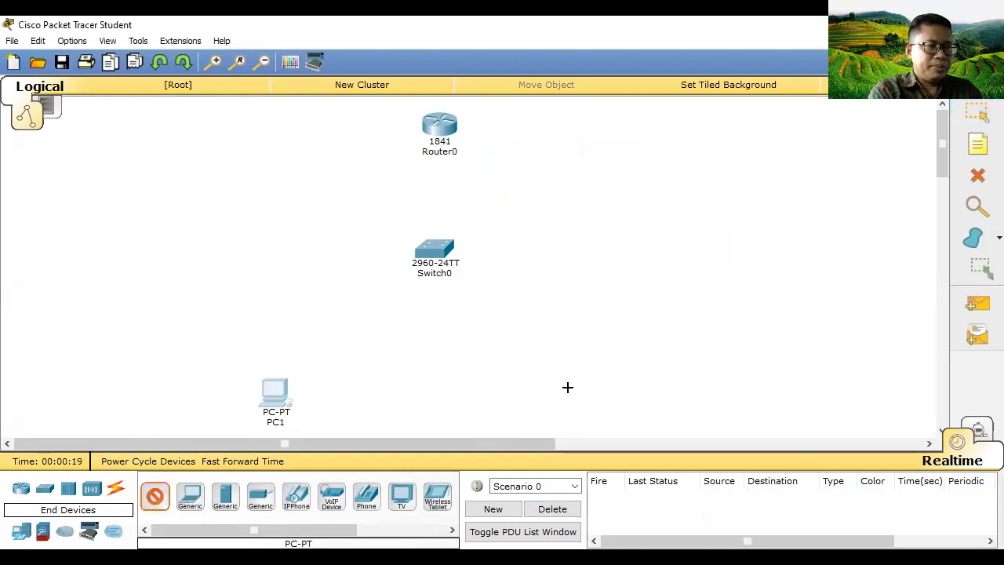
pyautogui.click(557, 400)
pyautogui.click(190, 496)
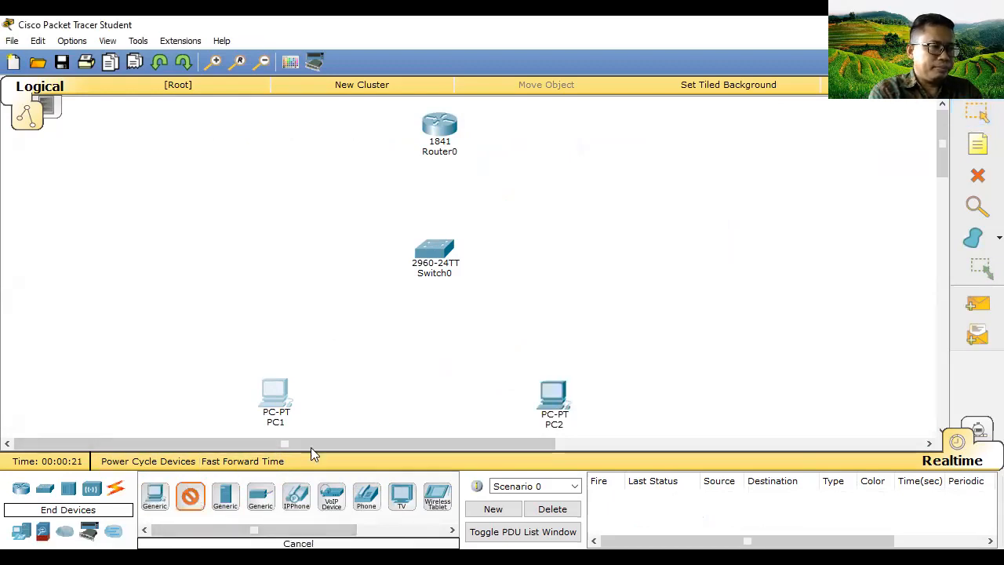
pyautogui.click(414, 401)
pyautogui.click(415, 401)
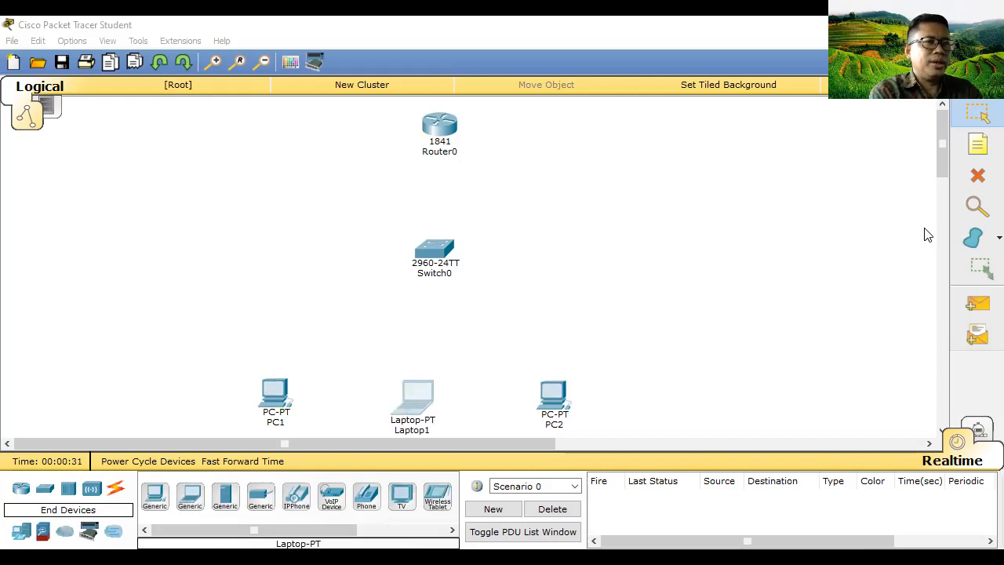
# Step: Add a note beside Router0 reading "fa 0/0", "ip : 200.100.50.1" and "sm : 255.255.255.0" on three lines
pyautogui.press('n')
pyautogui.click(531, 116)
pyautogui.write('fa 0/0')
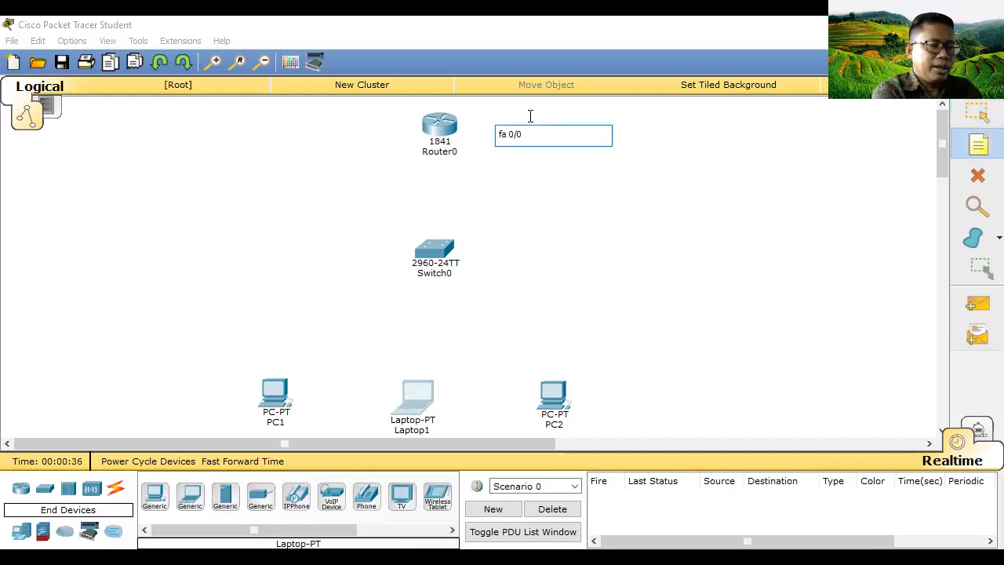
pyautogui.press('Return')
pyautogui.write('ip')
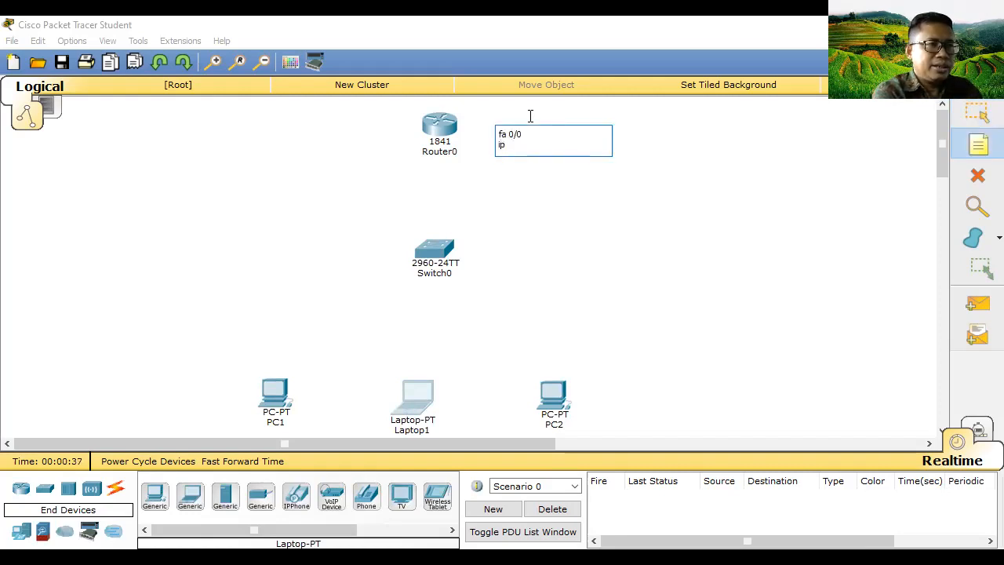
pyautogui.write(' : 200.')
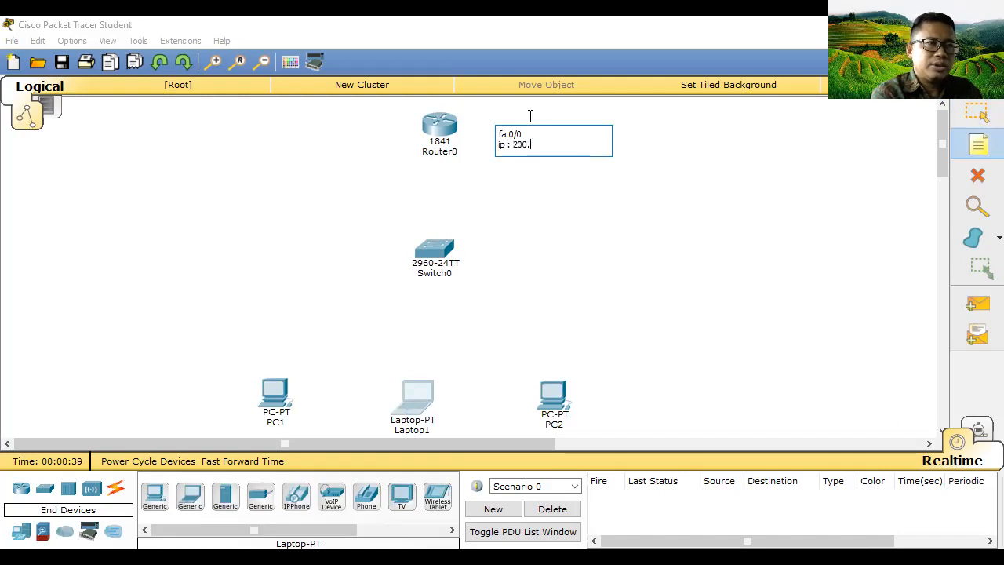
pyautogui.write('100.')
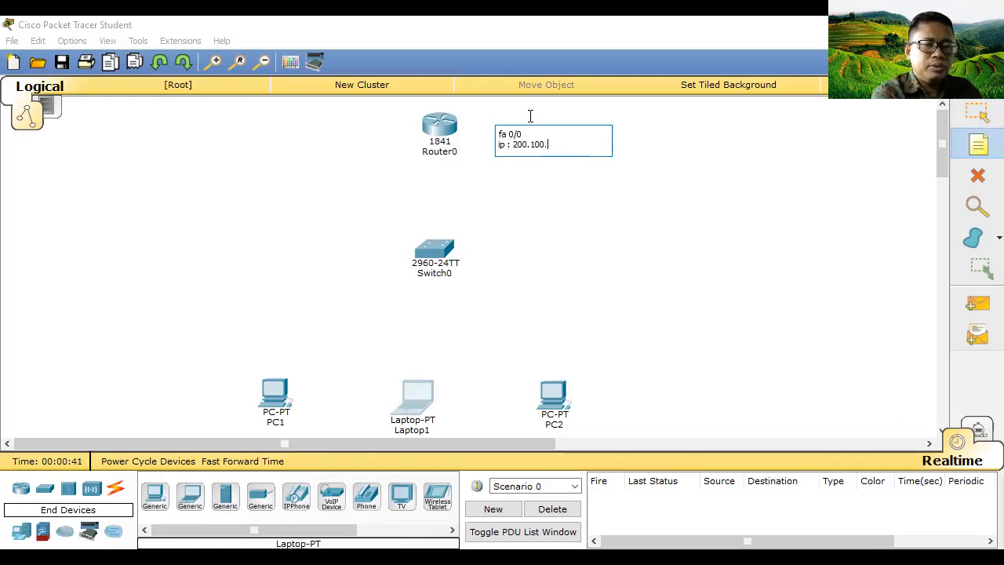
pyautogui.write('50.1')
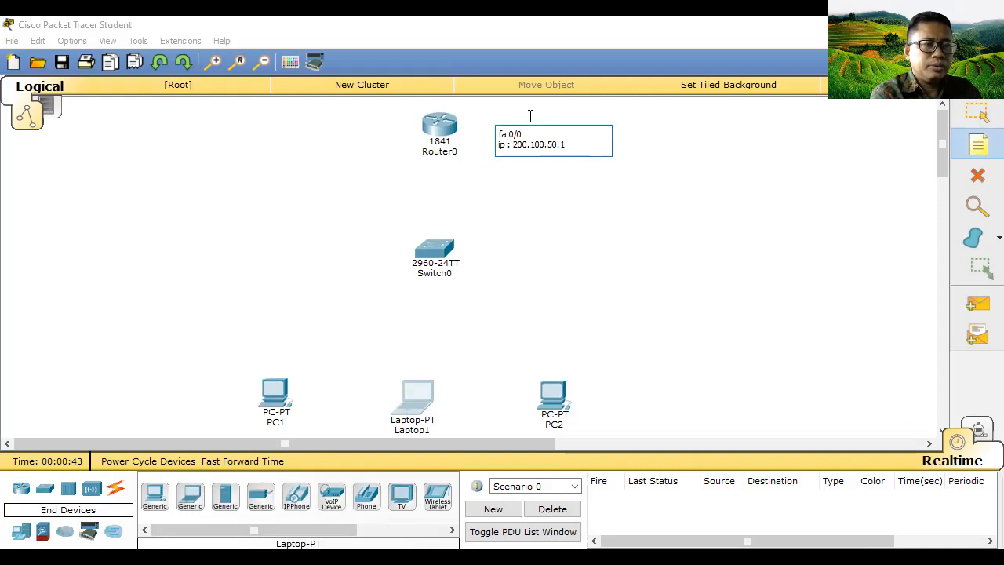
pyautogui.press('Return')
pyautogui.write('sm :')
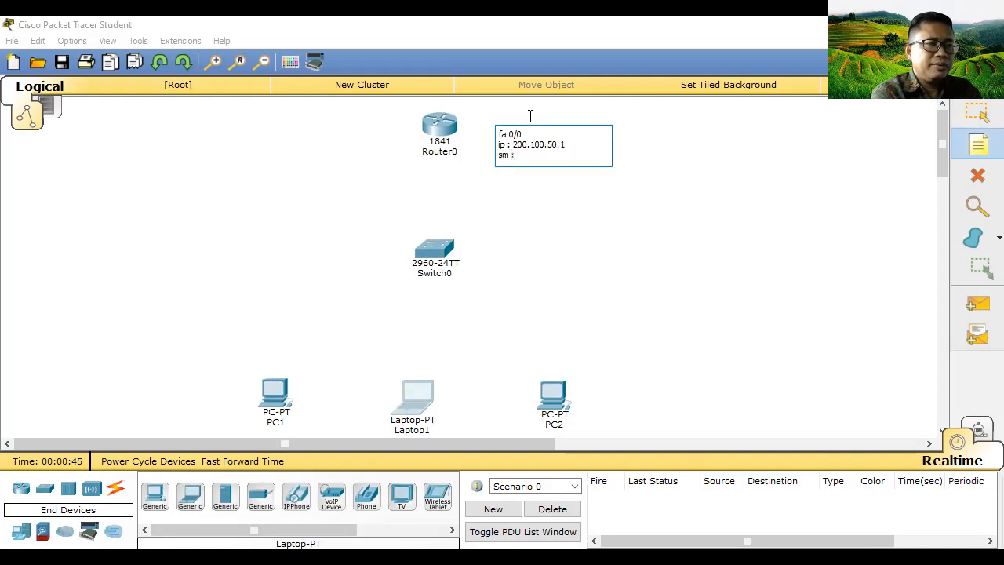
pyautogui.write(' 255.25')
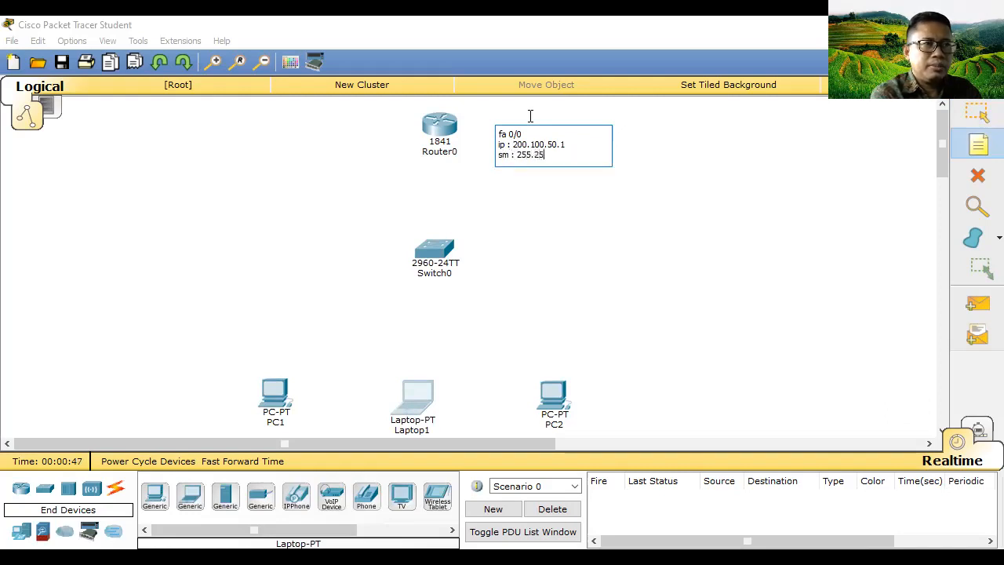
pyautogui.write('5.255.0')
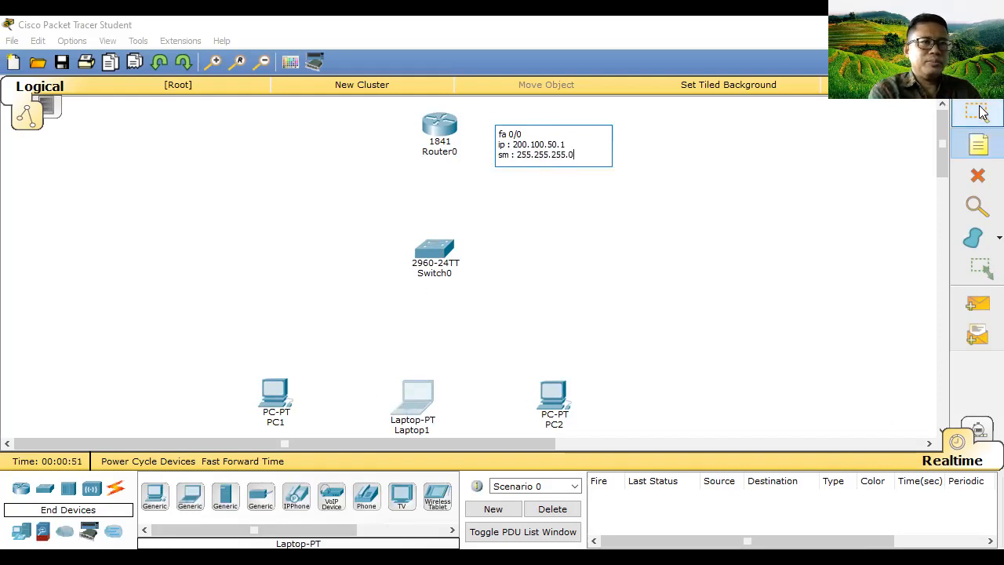
pyautogui.press('Escape')
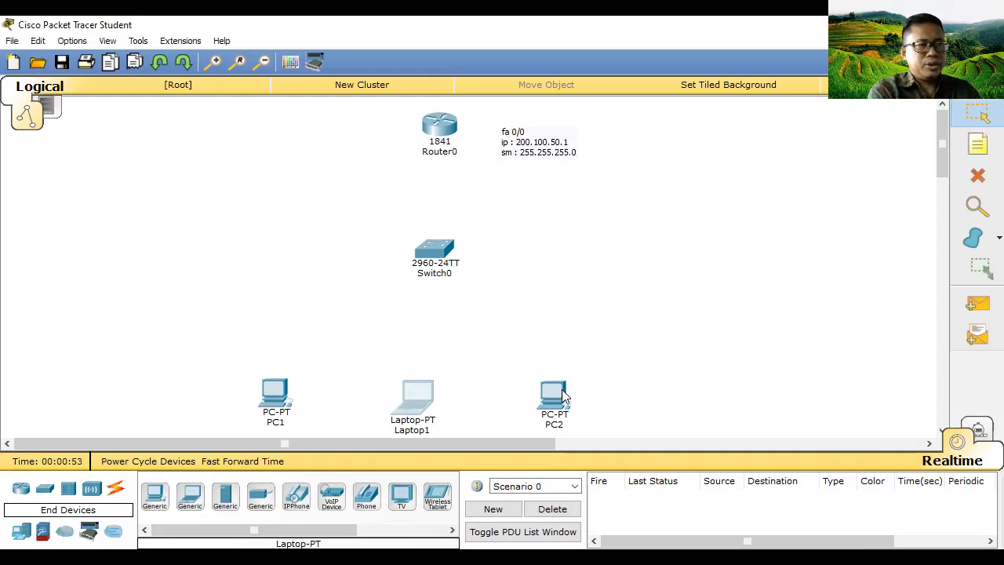
# Step: Shift PC2, Laptop1 and PC1 slightly up and to the right to line them up below the switch
pyautogui.moveTo(556, 392); pyautogui.dragTo(568, 388)
pyautogui.moveTo(423, 394); pyautogui.dragTo(438, 386)
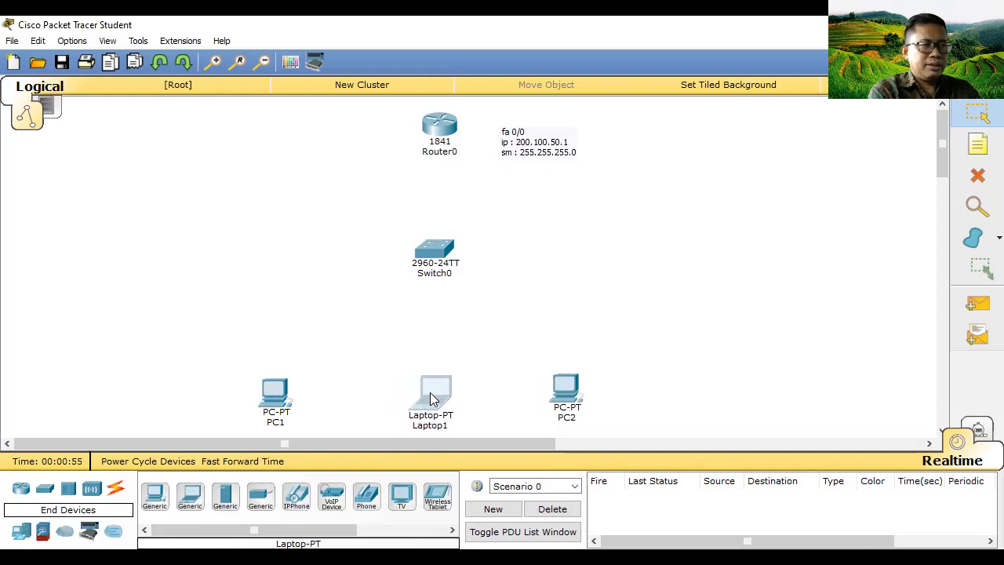
pyautogui.moveTo(284, 393); pyautogui.dragTo(299, 386)
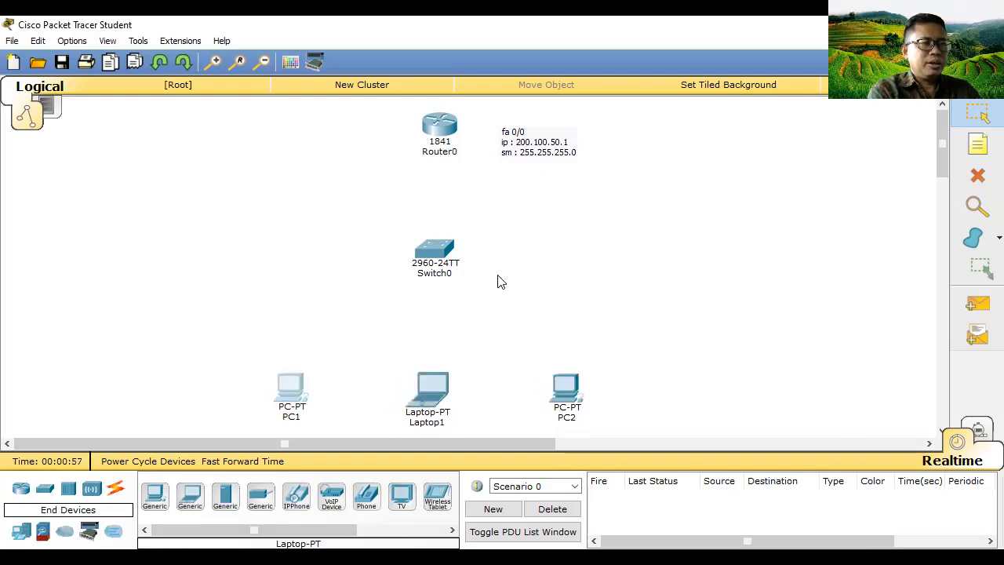
# Step: Connect Router0's FastEthernet0/0 to Switch0's FastEthernet0/1 with a copper straight-through cable
pyautogui.click(116, 489)
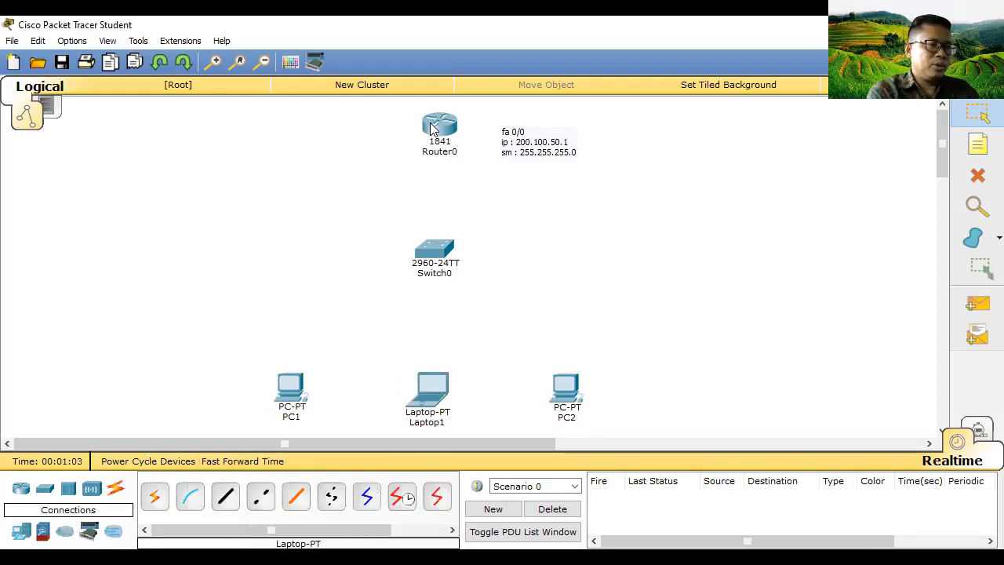
pyautogui.click(225, 502)
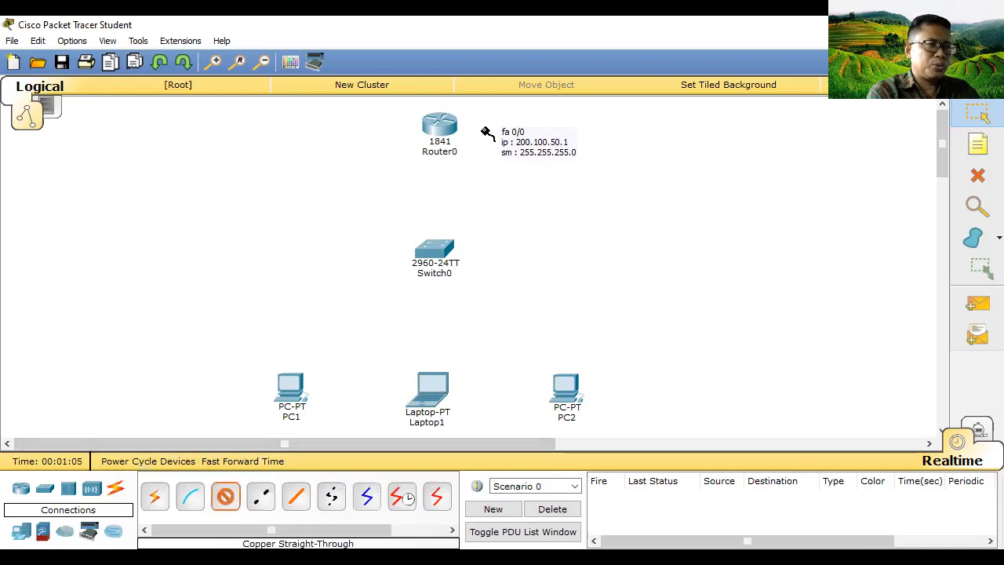
pyautogui.click(440, 126)
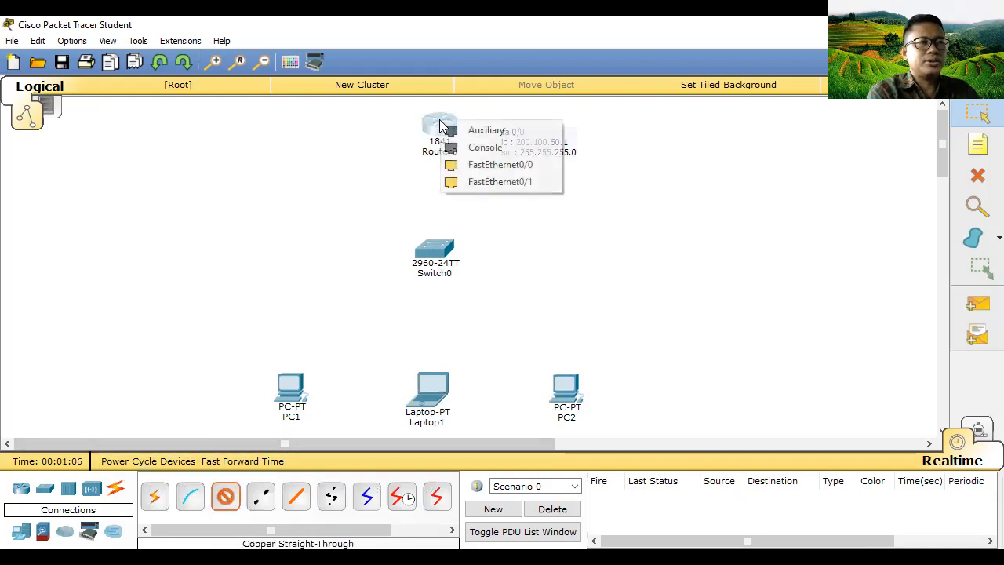
pyautogui.click(486, 164)
pyautogui.click(443, 248)
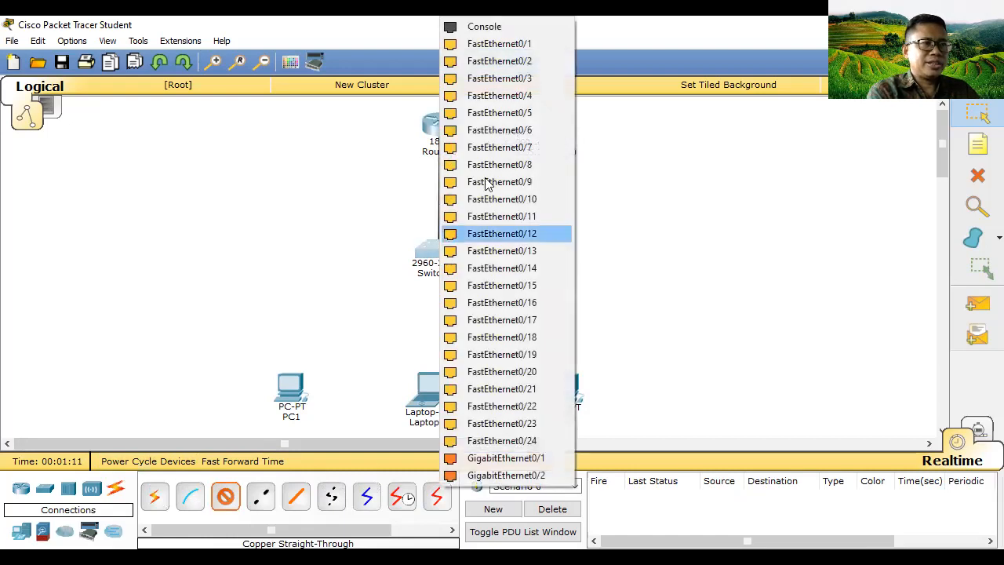
pyautogui.click(518, 44)
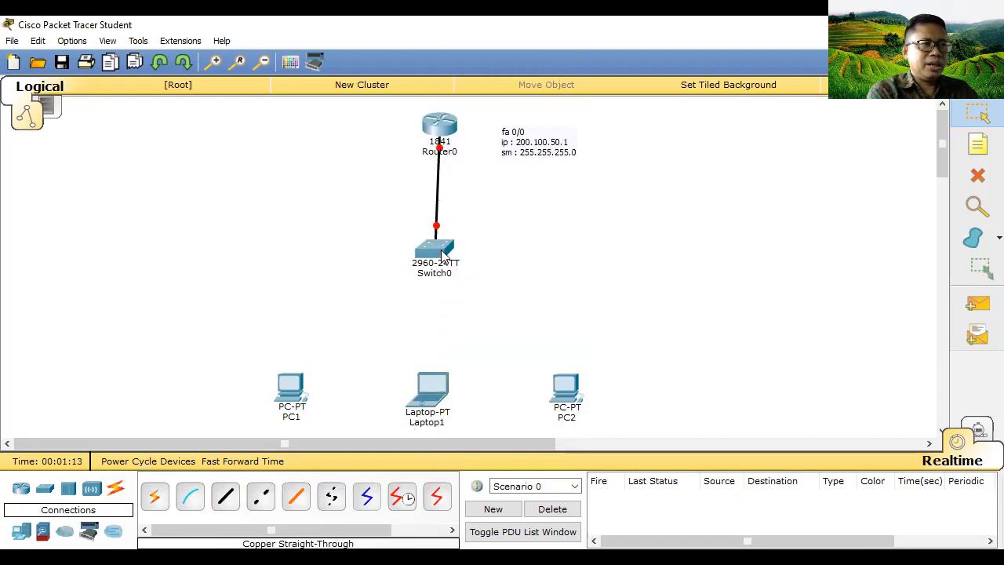
# Step: Connect Switch0's FastEthernet0/2 to PC1's FastEthernet0 with a copper straight-through cable
pyautogui.click(225, 495)
pyautogui.click(450, 251)
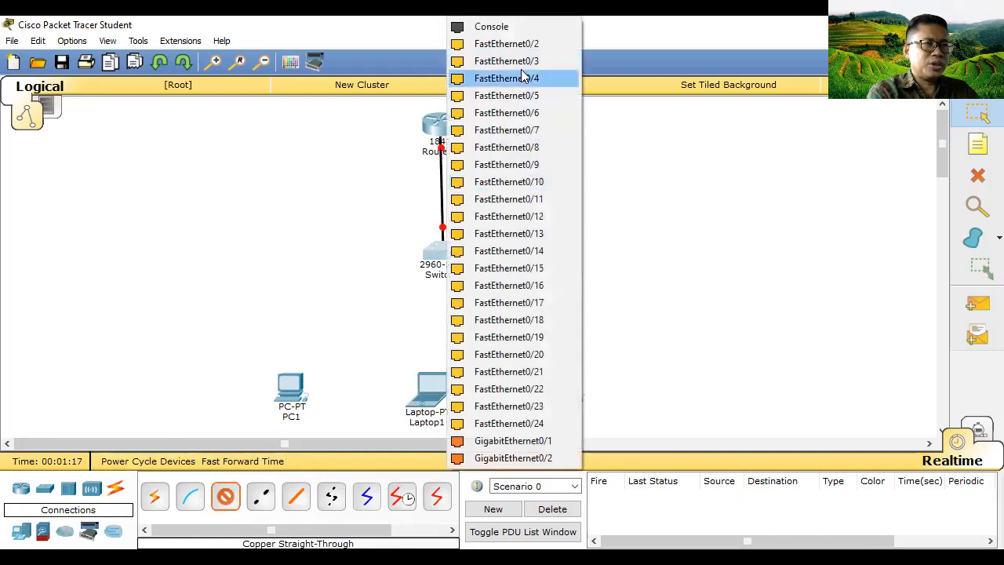
pyautogui.click(292, 391)
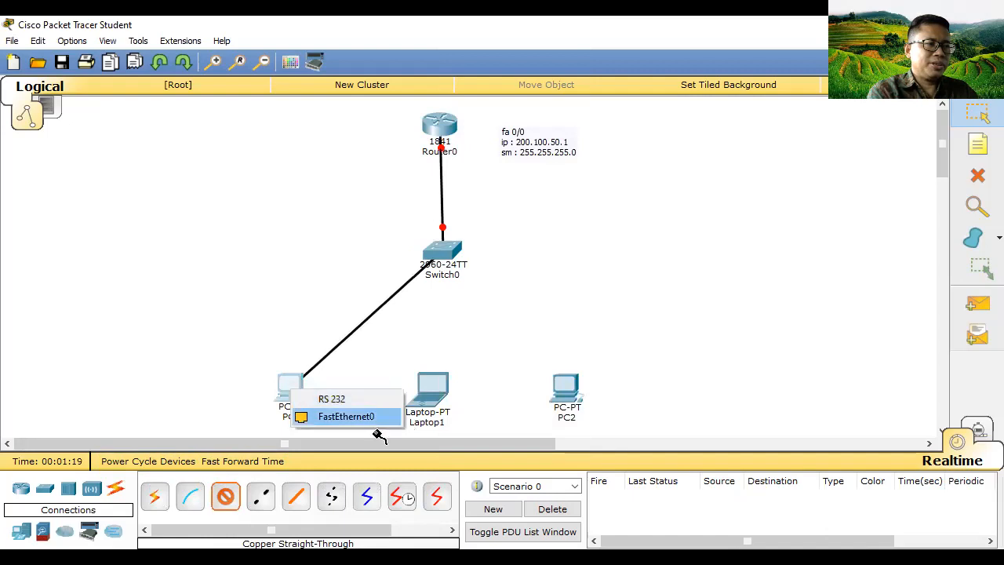
pyautogui.click(363, 428)
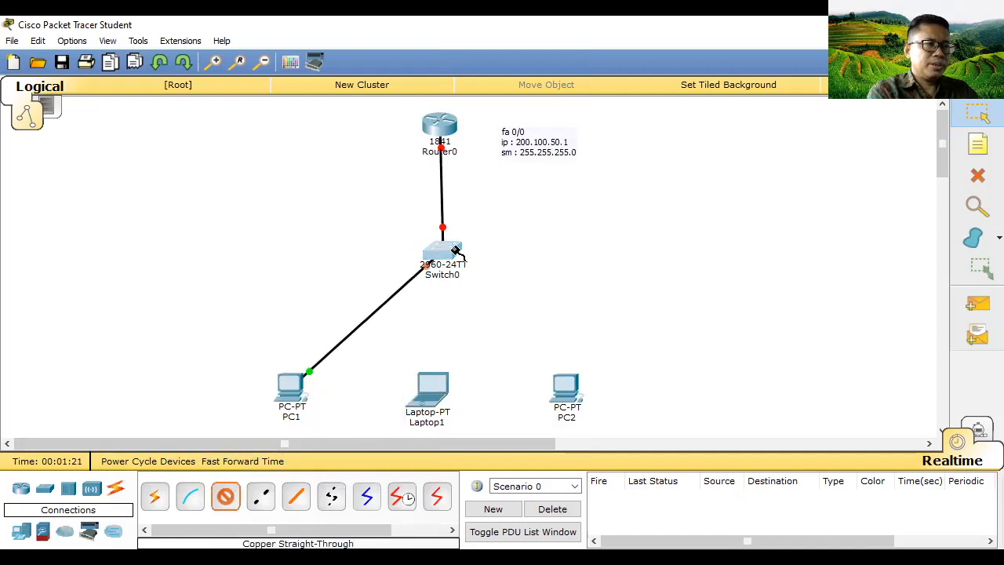
# Step: Connect Switch0's FastEthernet0/3 to Laptop1 with a copper straight-through cable
pyautogui.click(446, 252)
pyautogui.click(516, 49)
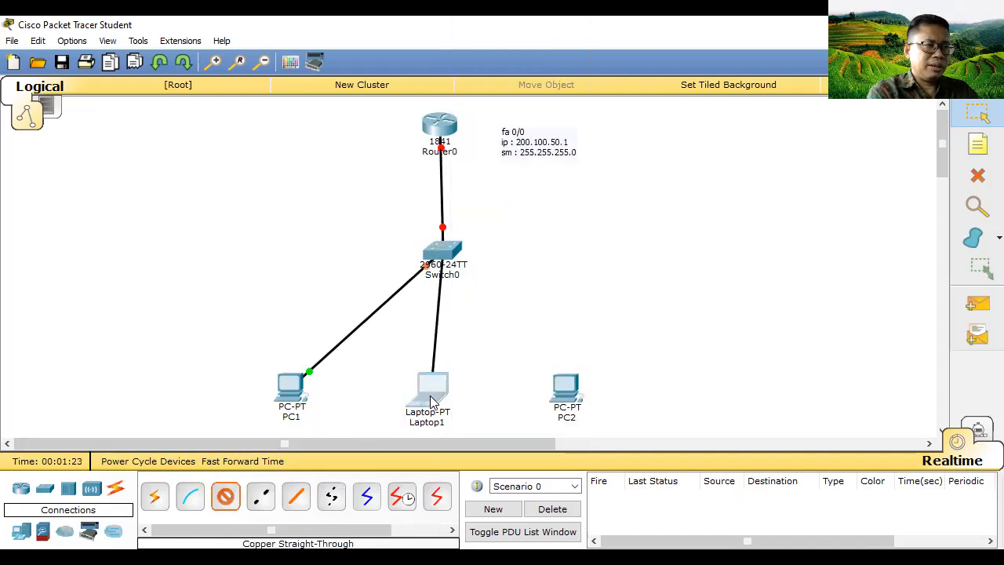
pyautogui.click(434, 398)
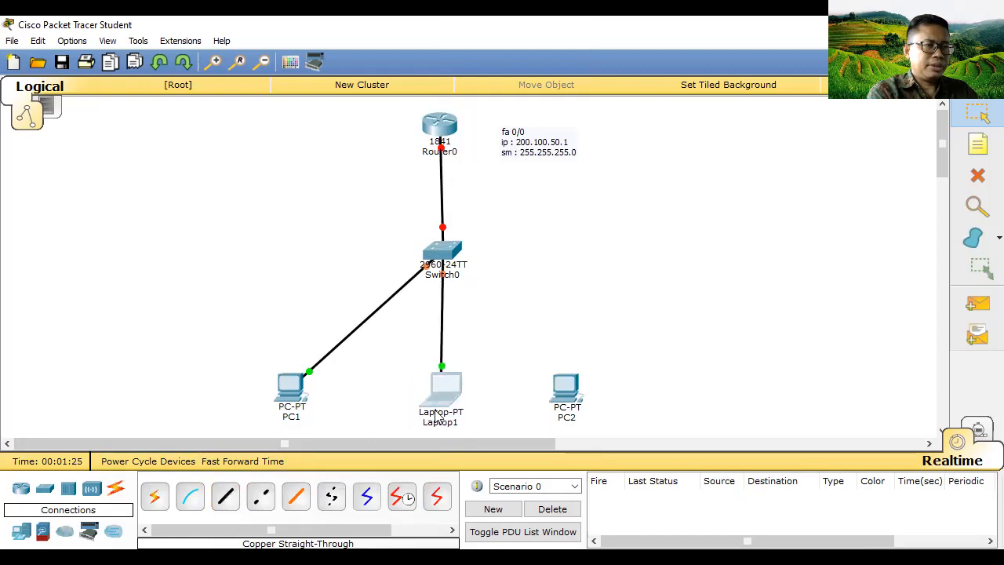
# Step: Connect Switch0's FastEthernet0/4 to PC2's FastEthernet0 with a copper straight-through cable
pyautogui.click(226, 496)
pyautogui.click(459, 259)
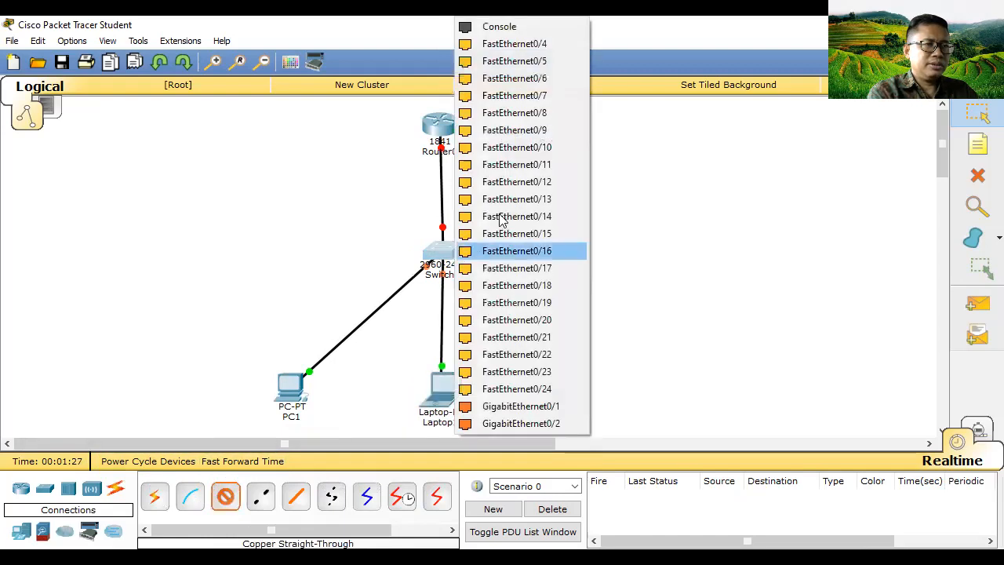
pyautogui.click(547, 45)
pyautogui.click(571, 397)
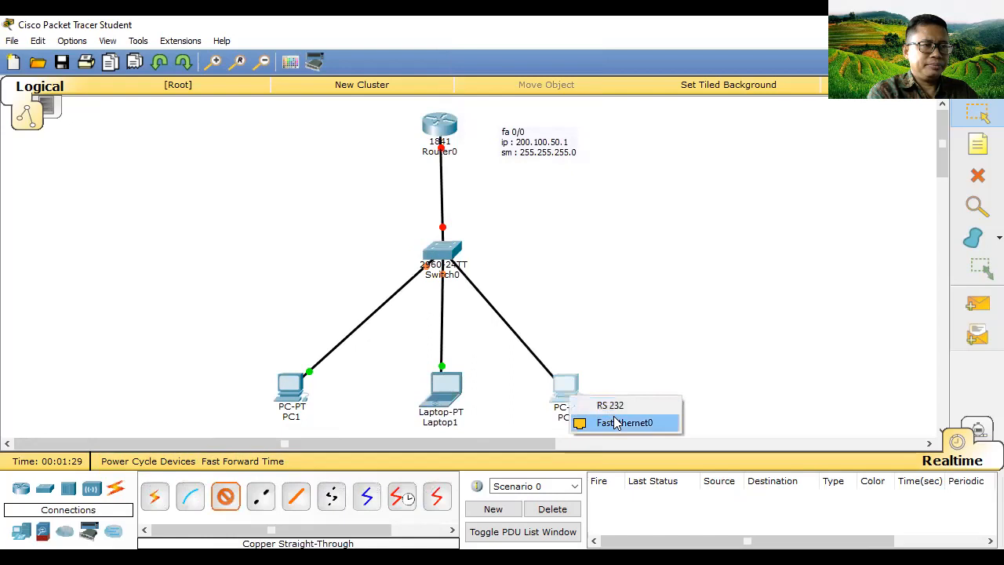
pyautogui.click(616, 424)
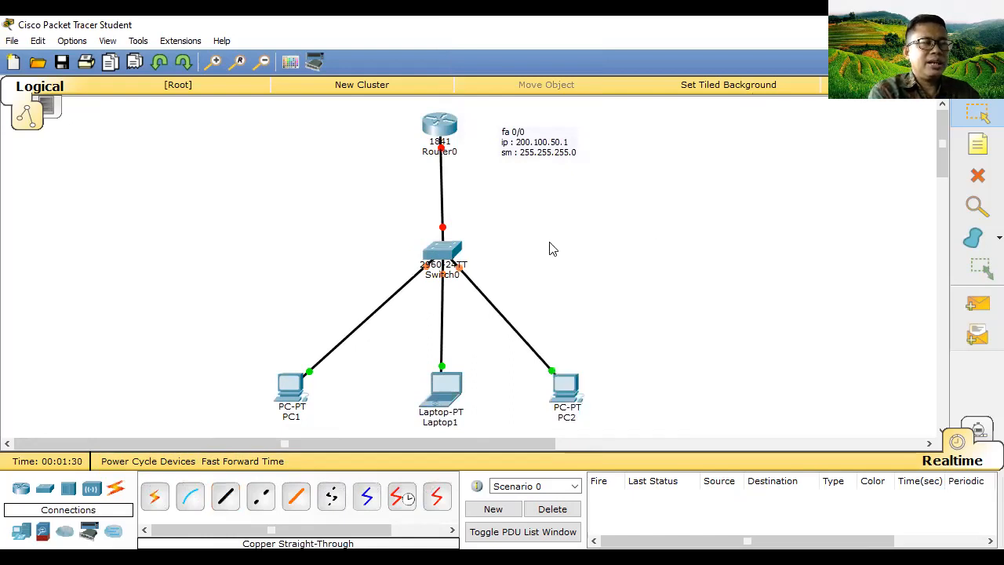
# Step: Open Router0's command line and decline the initial configuration dialog with no to reach the router prompt
pyautogui.click(447, 130)
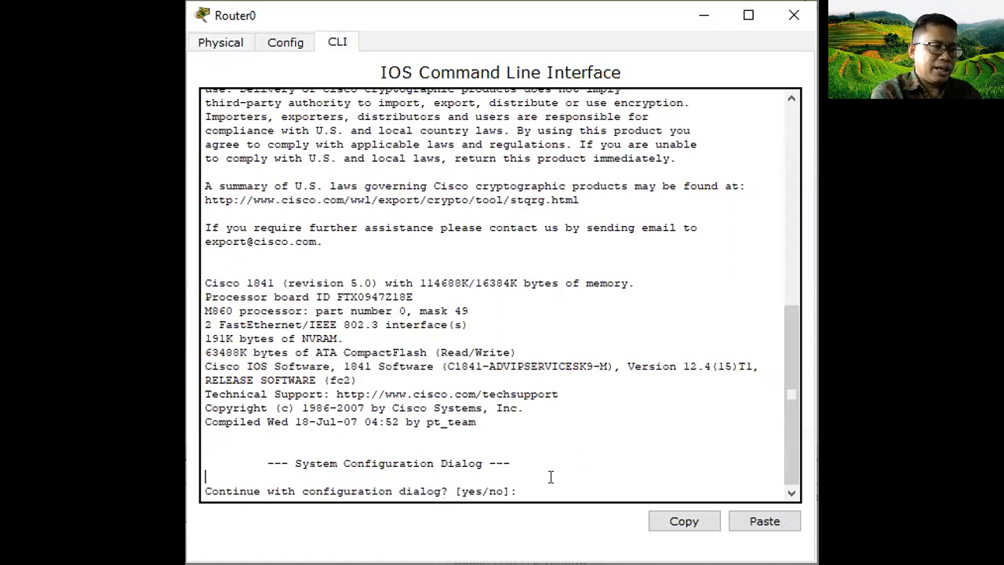
pyautogui.click(530, 476)
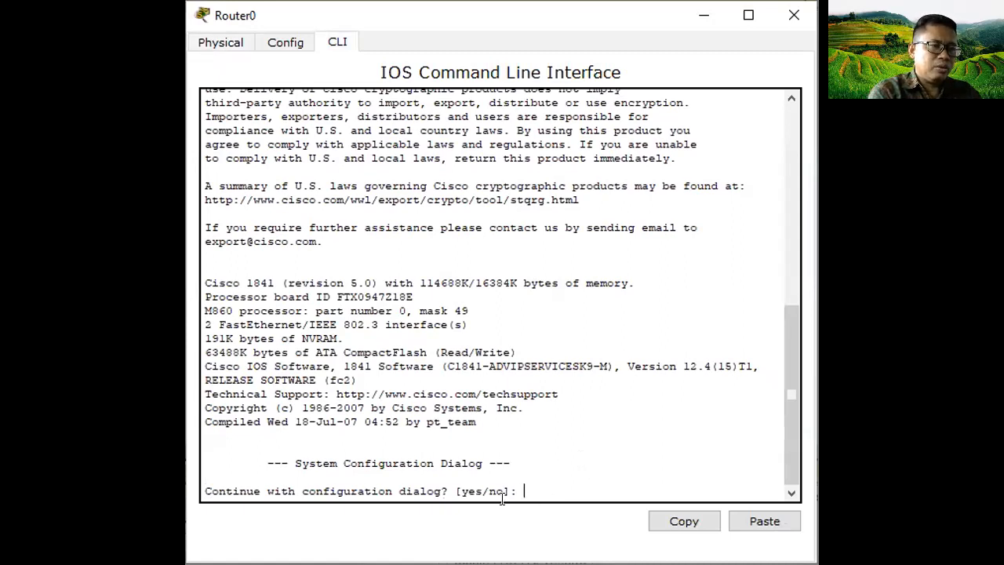
pyautogui.write('no')
pyautogui.press('Return')
pyautogui.press('Return')
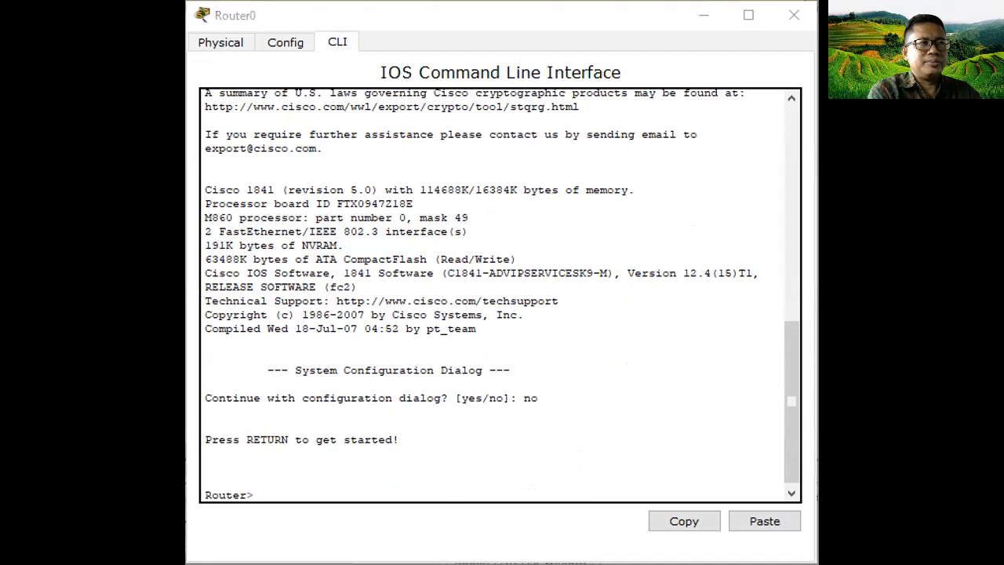
# Step: Enter privileged mode with enable, and open global configuration mode with configure terminal on Router0
pyautogui.click(444, 23)
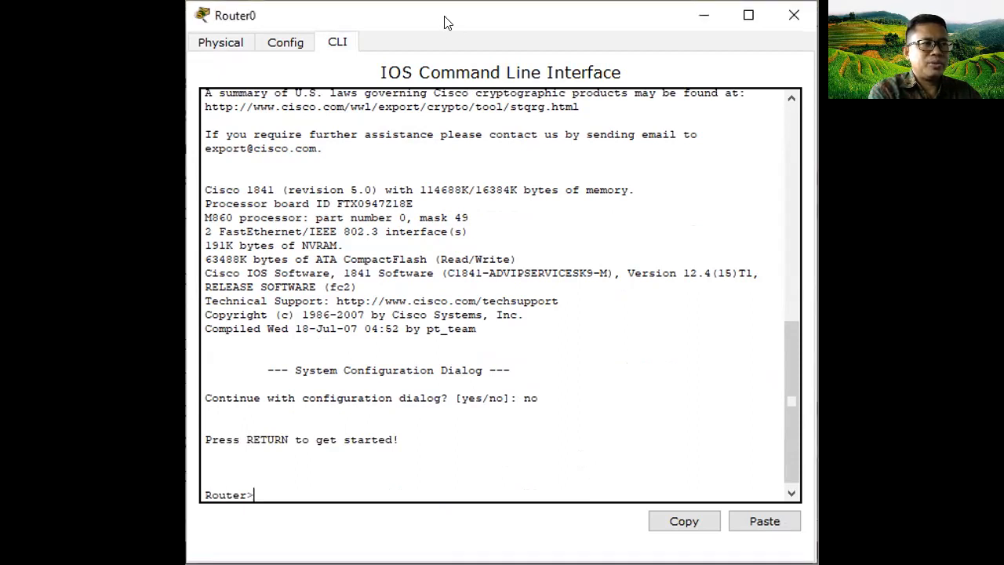
pyautogui.write('ena')
pyautogui.press('Tab')
pyautogui.press('Return')
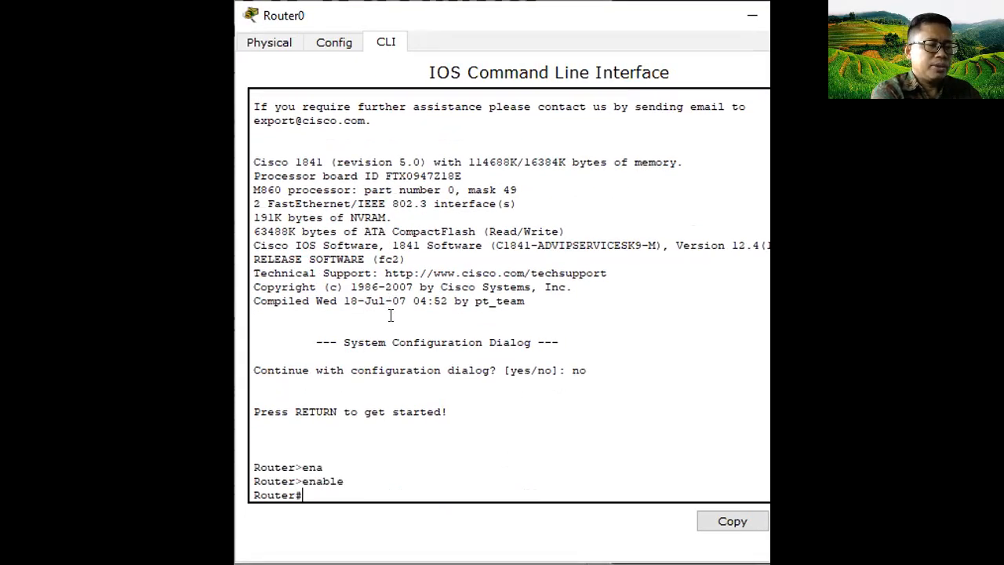
pyautogui.write('conf')
pyautogui.press('Tab')
pyautogui.write('ter')
pyautogui.press('Tab')
pyautogui.press('Return')
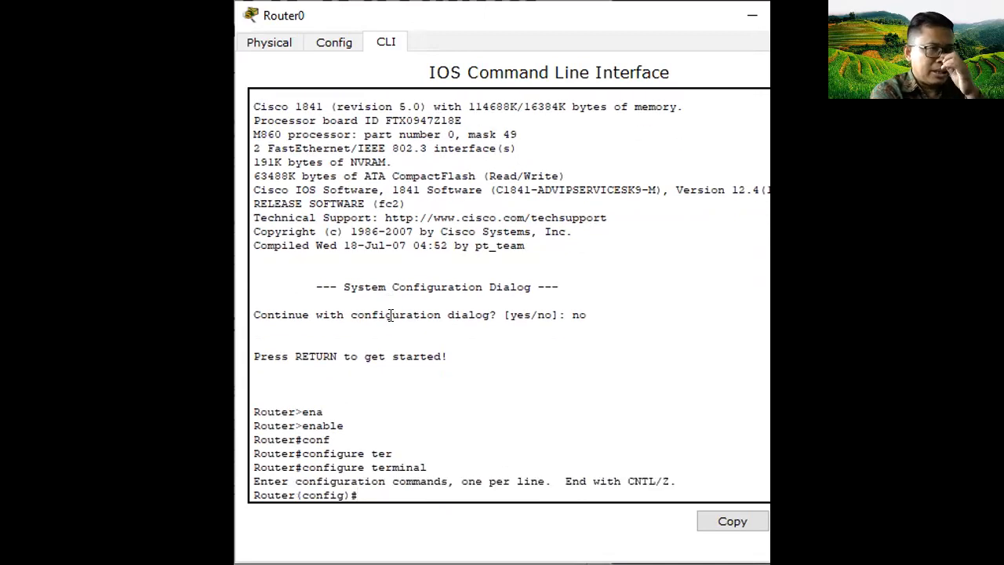
# Step: Set the router's hostname to router_sby
pyautogui.write('hos')
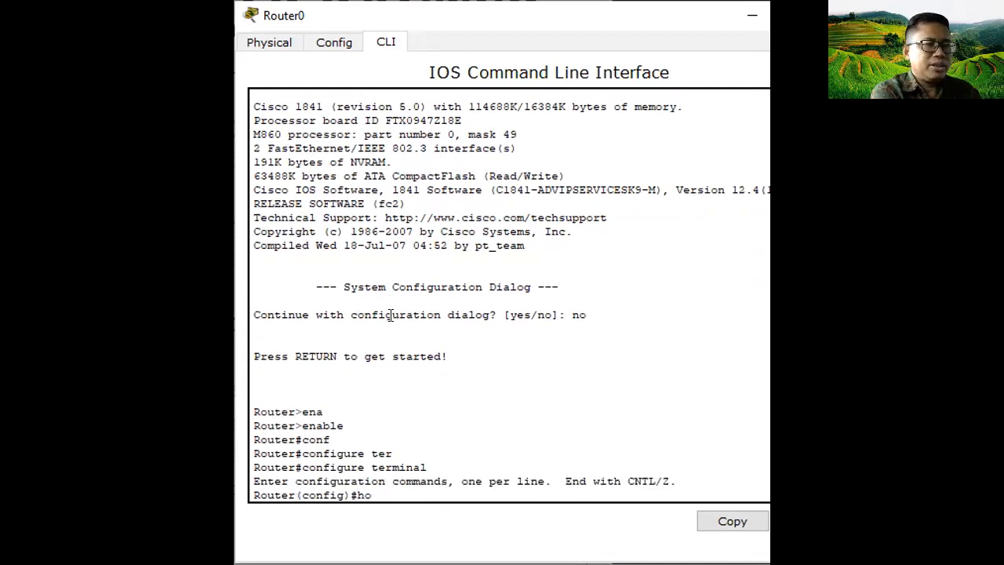
pyautogui.press('Tab')
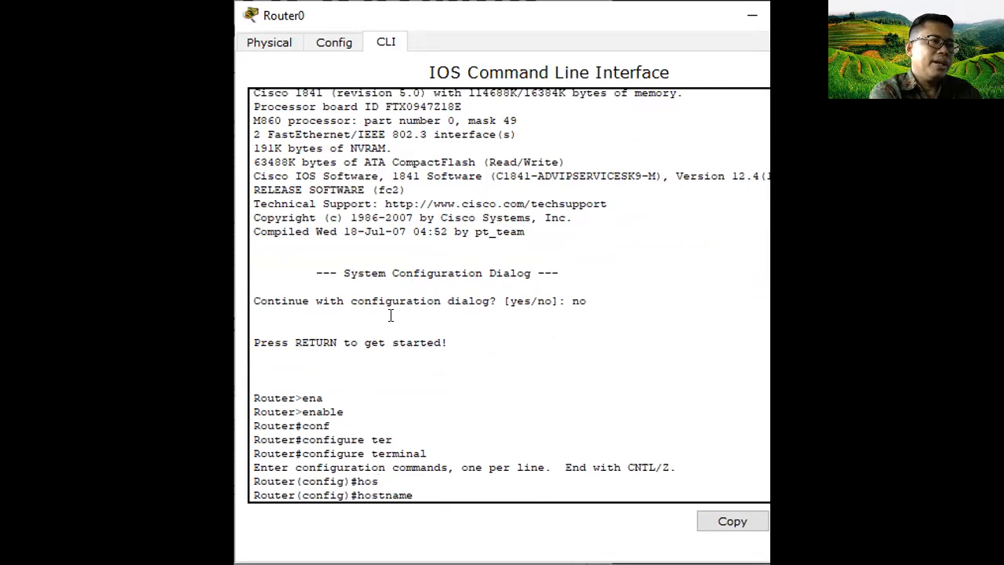
pyautogui.write('rou')
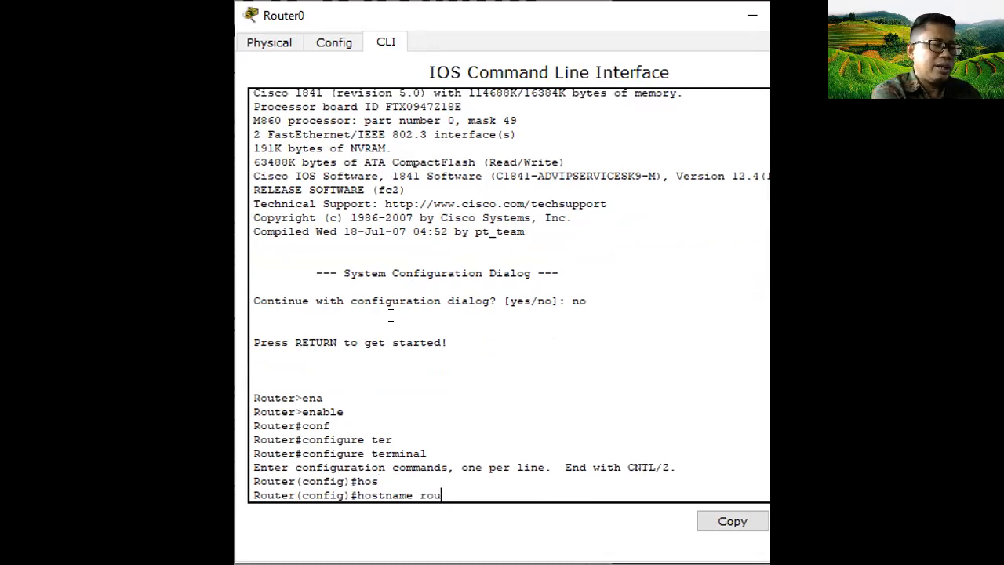
pyautogui.write('ter_sb')
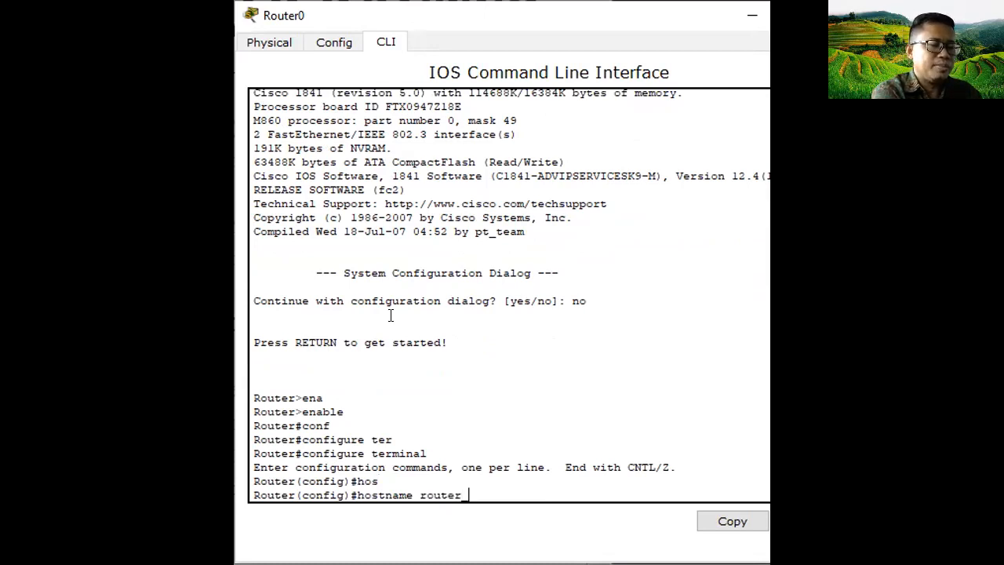
pyautogui.write('y')
pyautogui.press('Return')
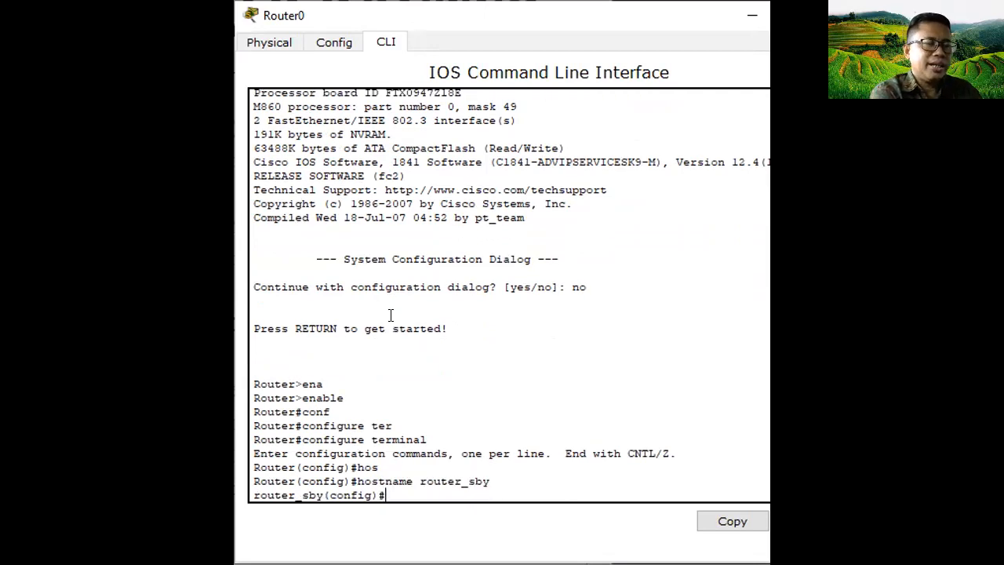
# Step: Enter interface configuration mode for fastEthernet 0/0 on the router
pyautogui.write('inter')
pyautogui.press('Tab')
pyautogui.write('fa')
pyautogui.press('Tab')
pyautogui.write('0/0')
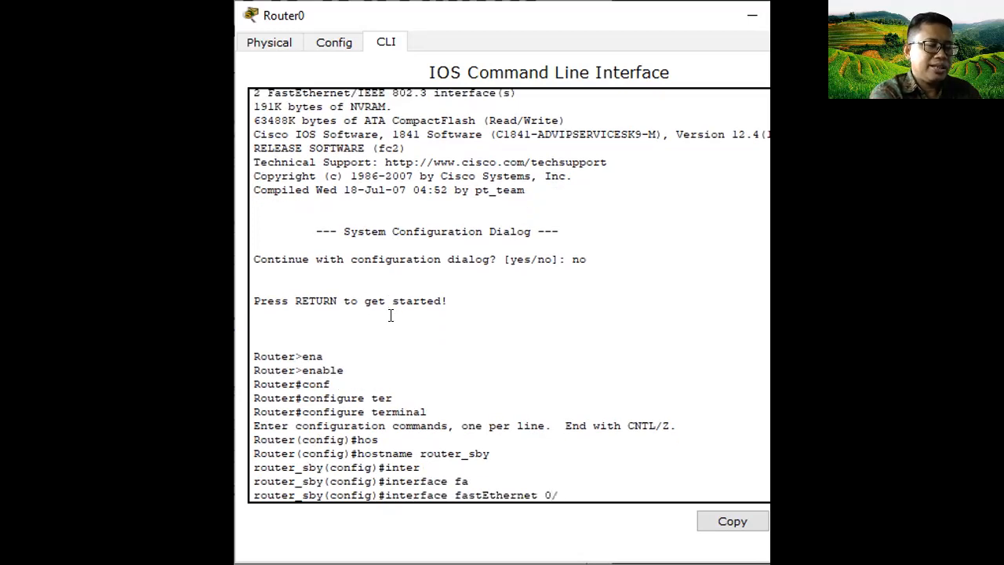
pyautogui.press('Return')
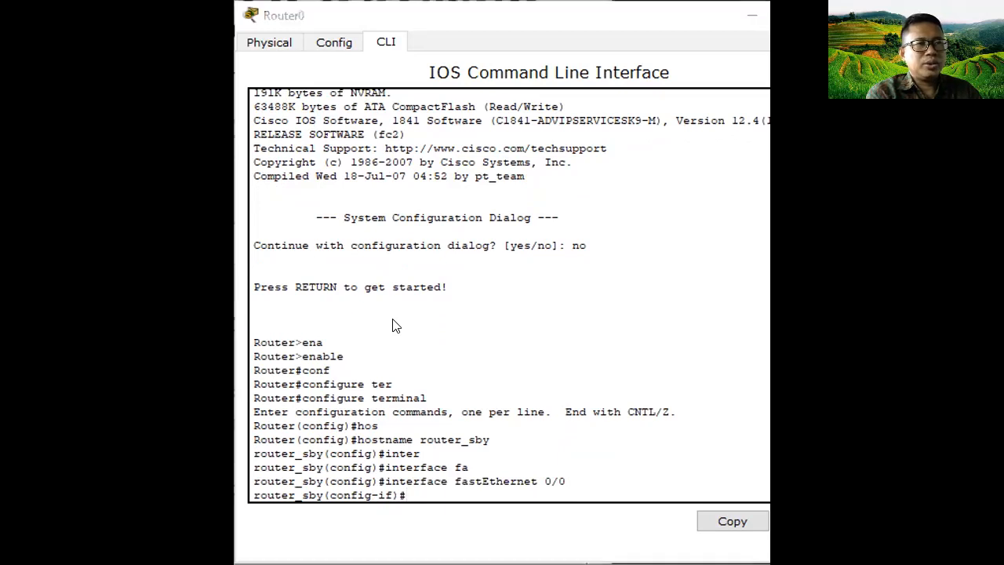
# Step: Assign IP address 200.100.50.1 with subnet mask 255.255.255.0 to the fastEthernet 0/0 interface
pyautogui.click(281, 153)
pyautogui.write('ip')
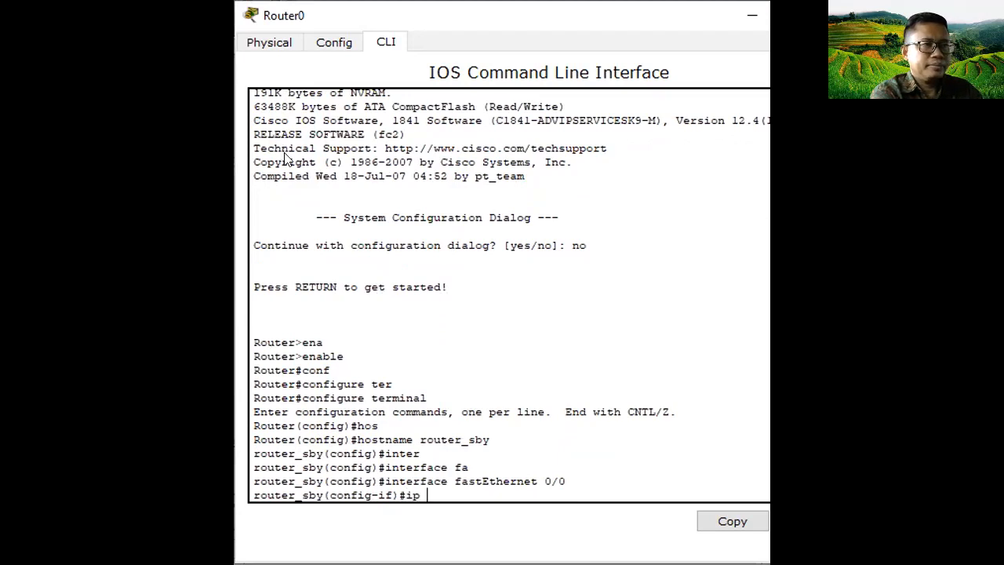
pyautogui.hotkey('alt', 'Tab')
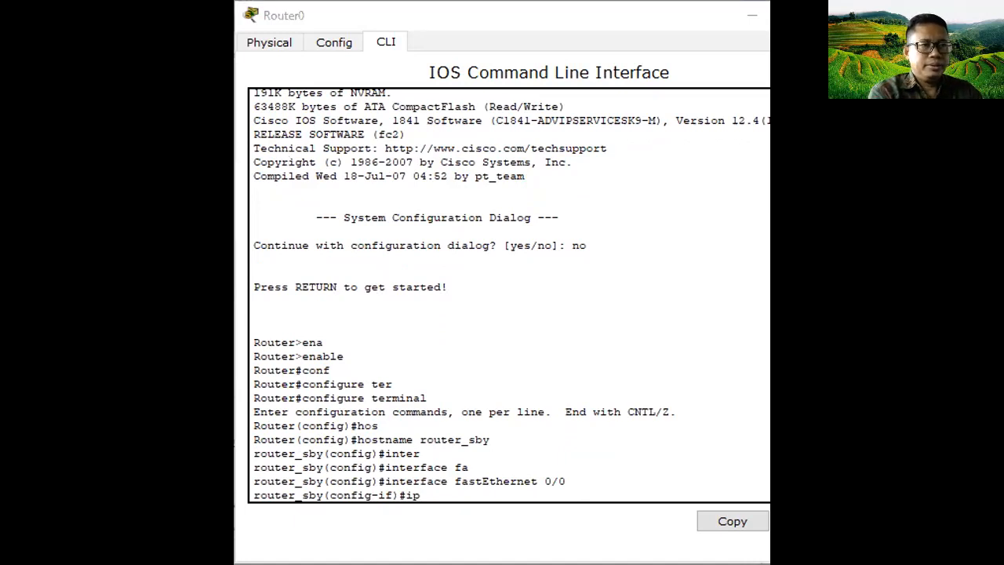
pyautogui.click(416, 350)
pyautogui.write('ad')
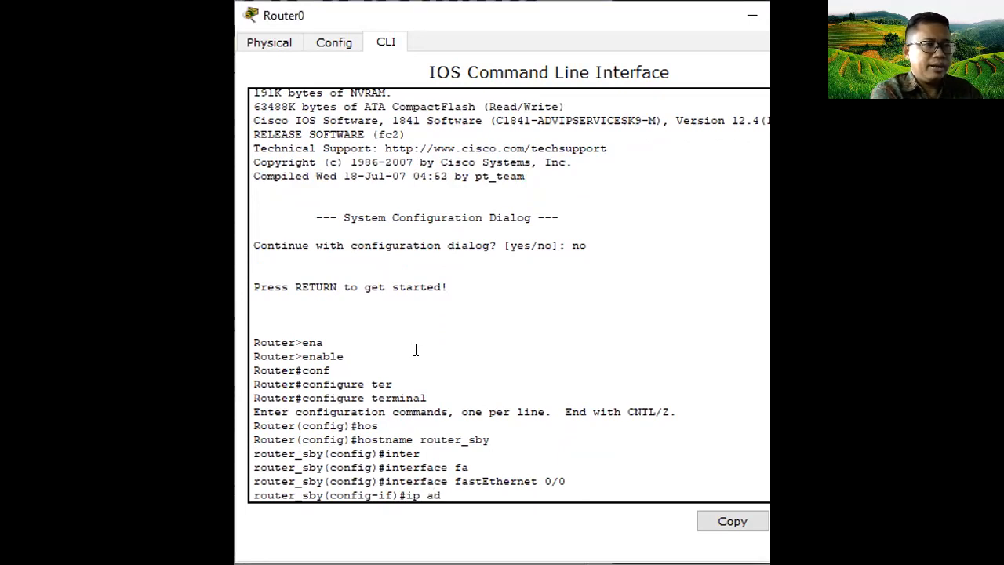
pyautogui.write('d')
pyautogui.press('Tab')
pyautogui.write('200')
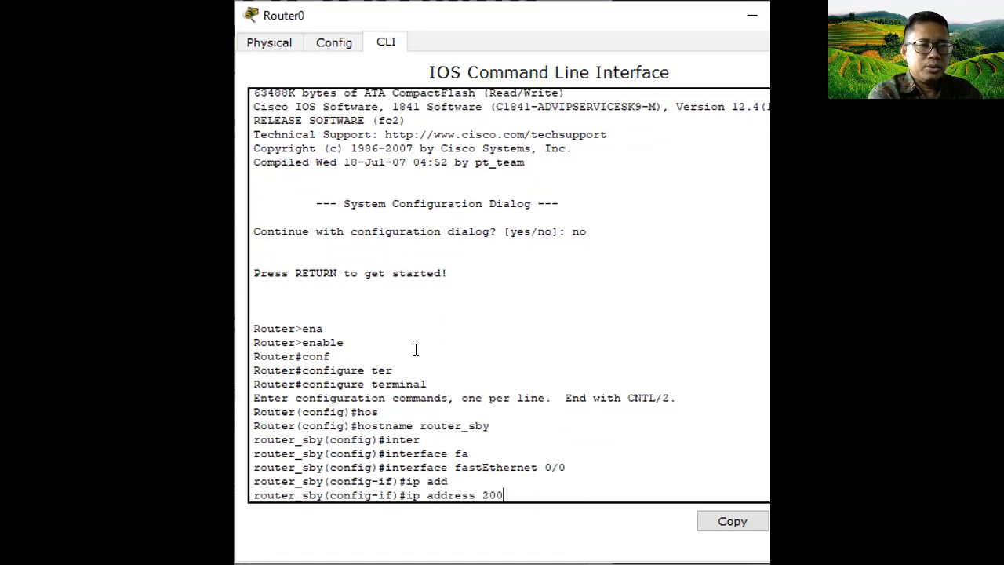
pyautogui.write('.100.50')
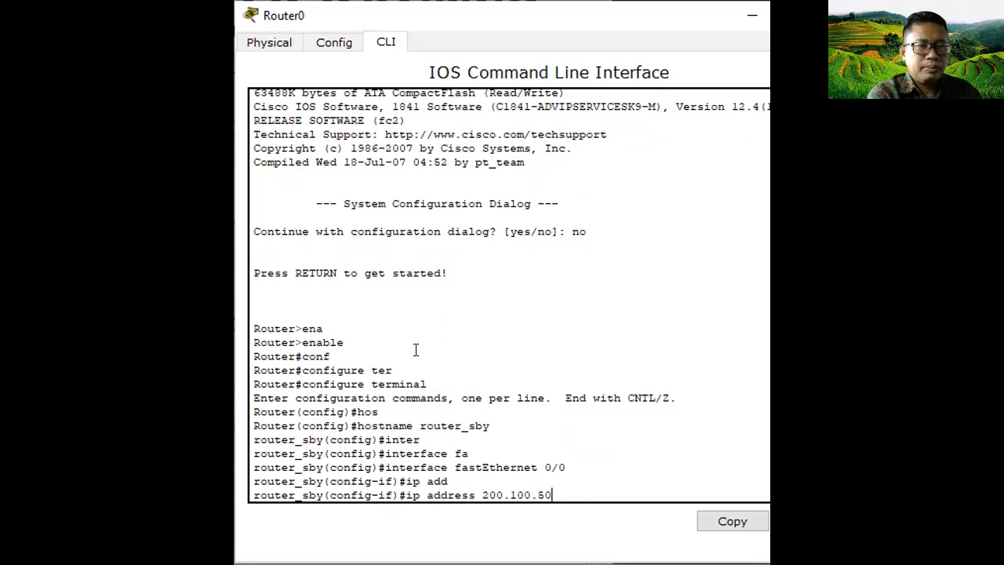
pyautogui.write('.1 ')
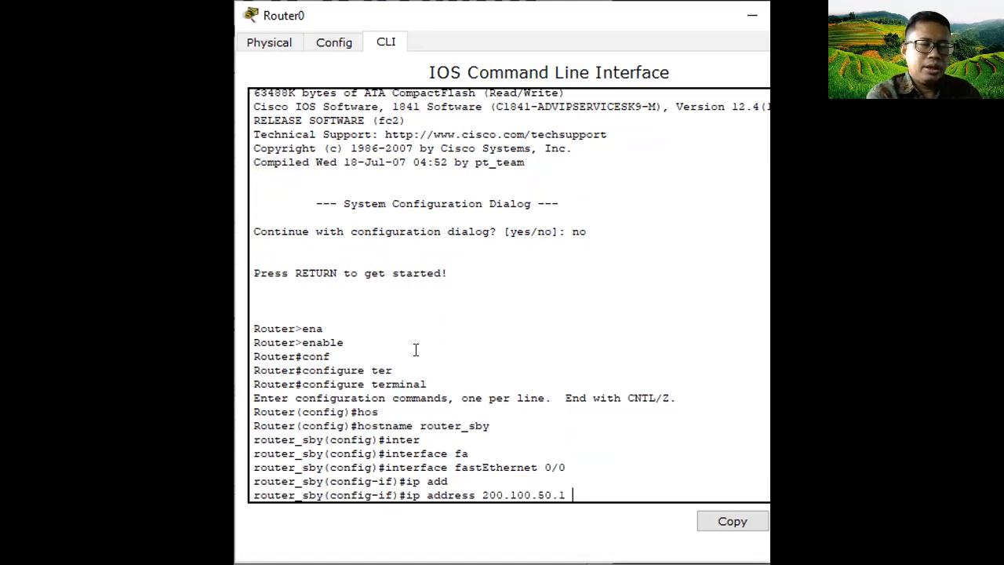
pyautogui.write('255.2')
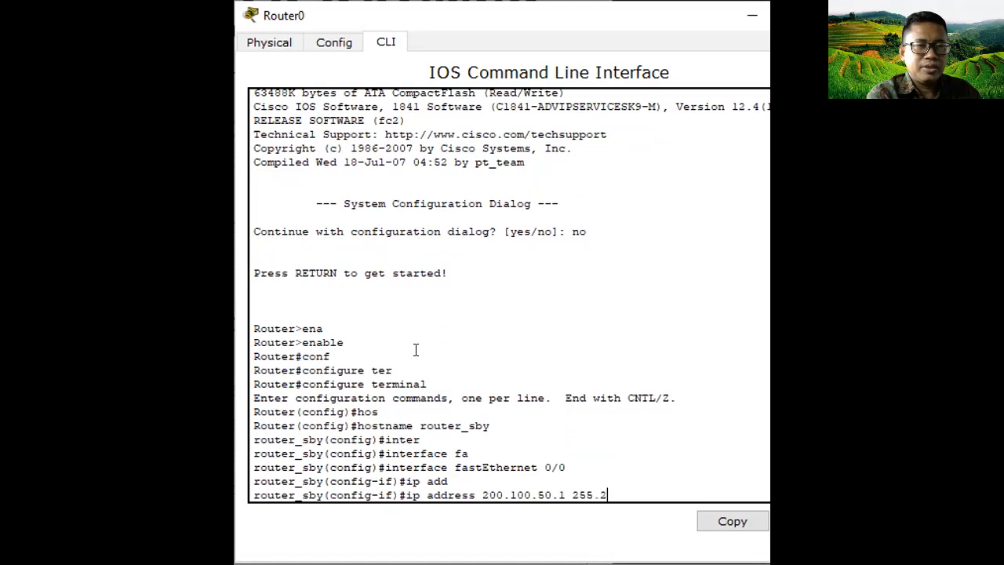
pyautogui.write('55.255.0')
pyautogui.press('Return')
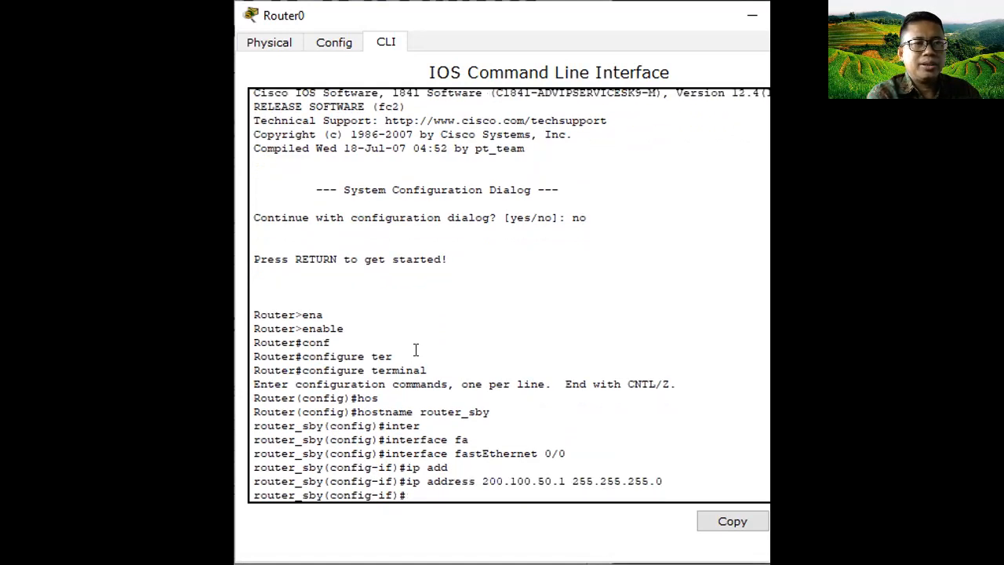
# Step: Enable the fastEthernet 0/0 interface with no shutdown and exit to global configuration mode
pyautogui.write('no sh')
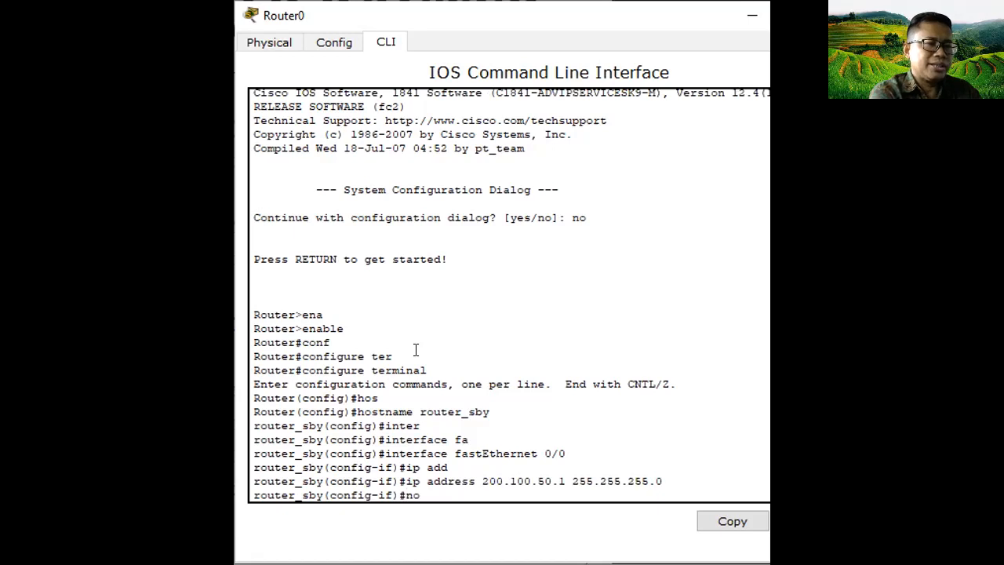
pyautogui.press('Tab')
pyautogui.press('Return')
pyautogui.press('Return')
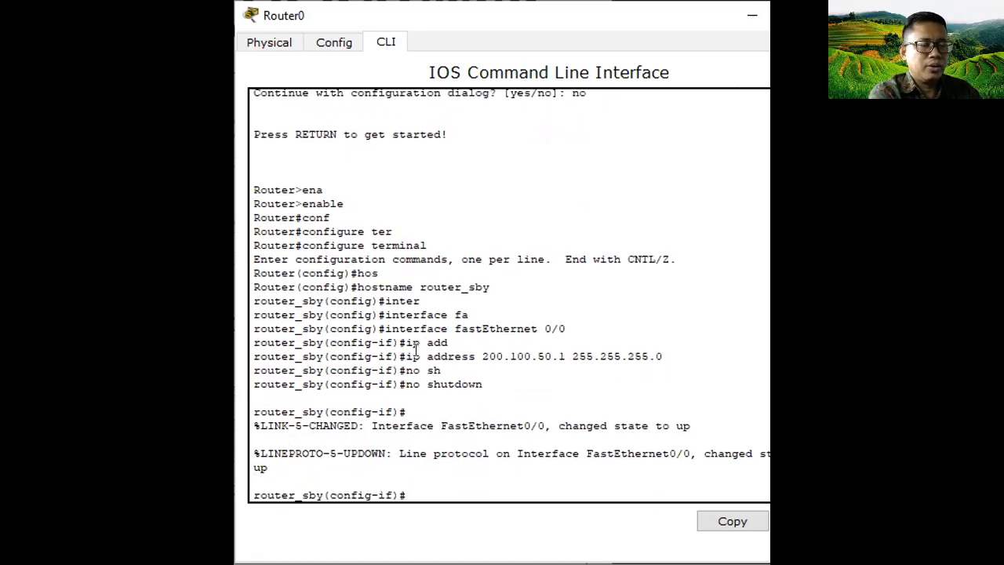
pyautogui.write('exit')
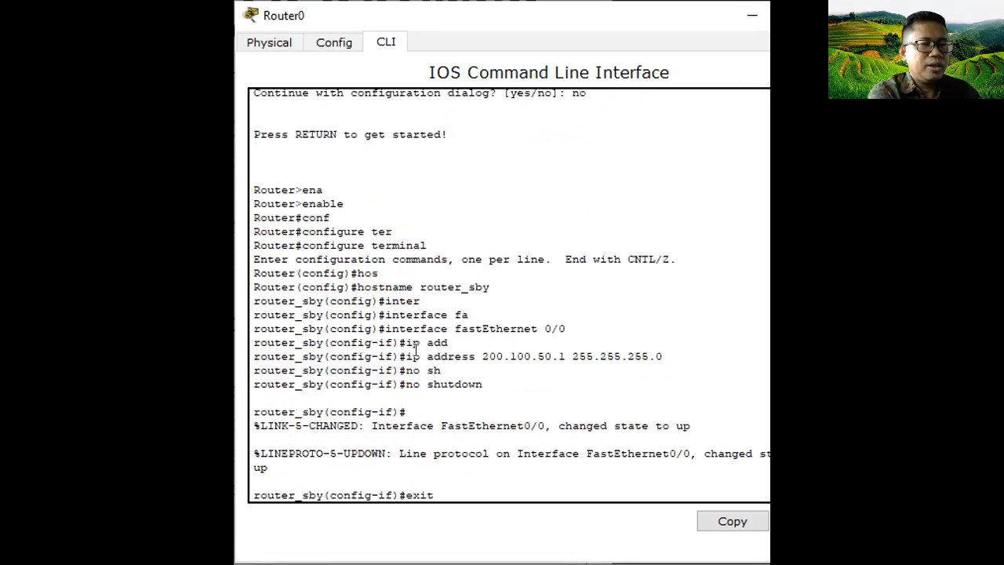
pyautogui.press('Return')
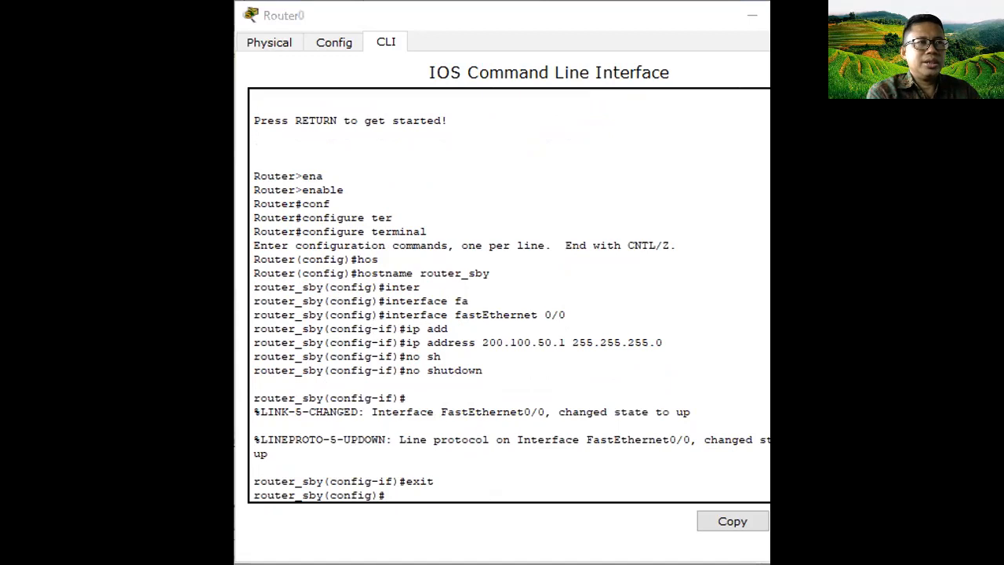
pyautogui.click(432, 491)
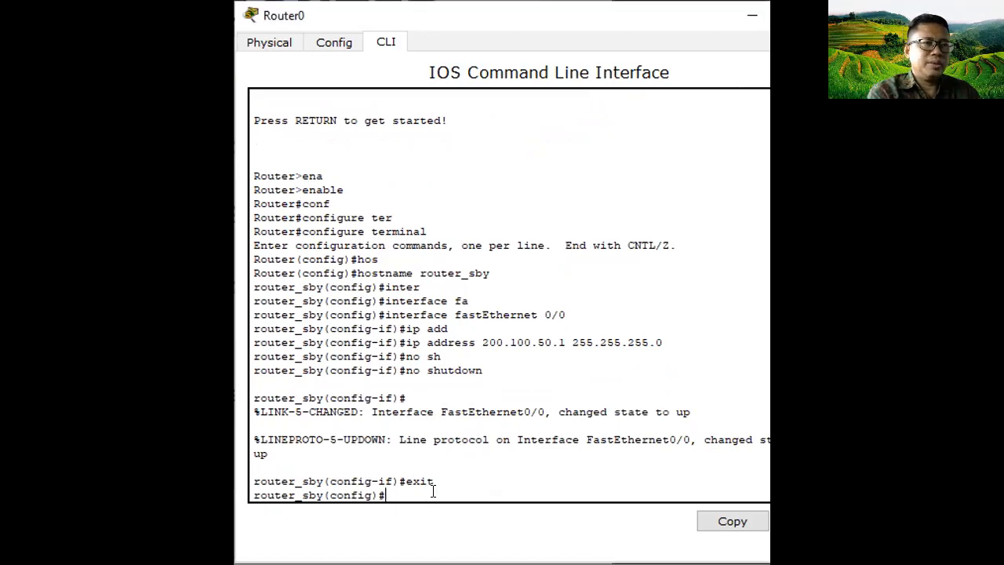
pyautogui.moveTo(386, 495); pyautogui.dragTo(328, 489)
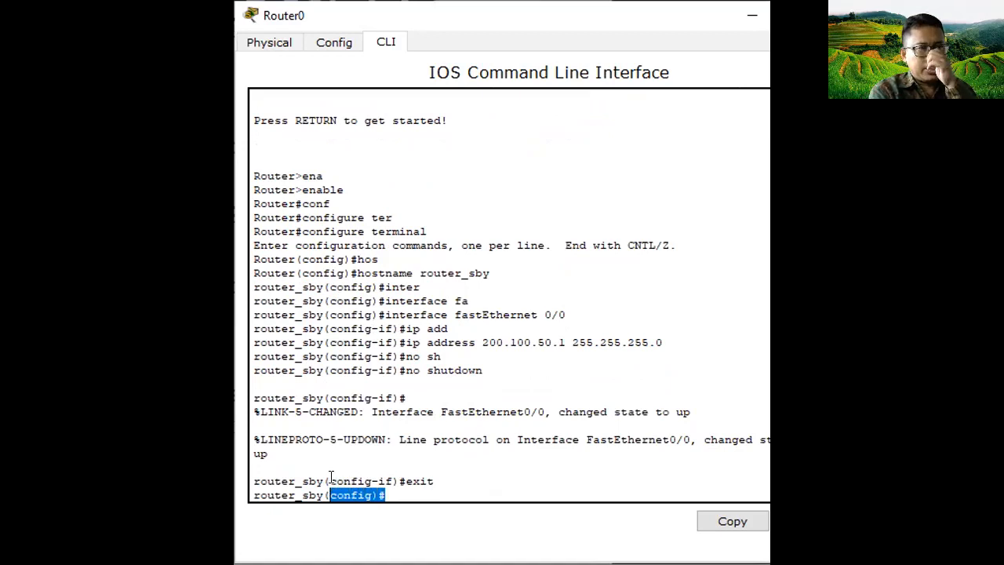
pyautogui.click(397, 488)
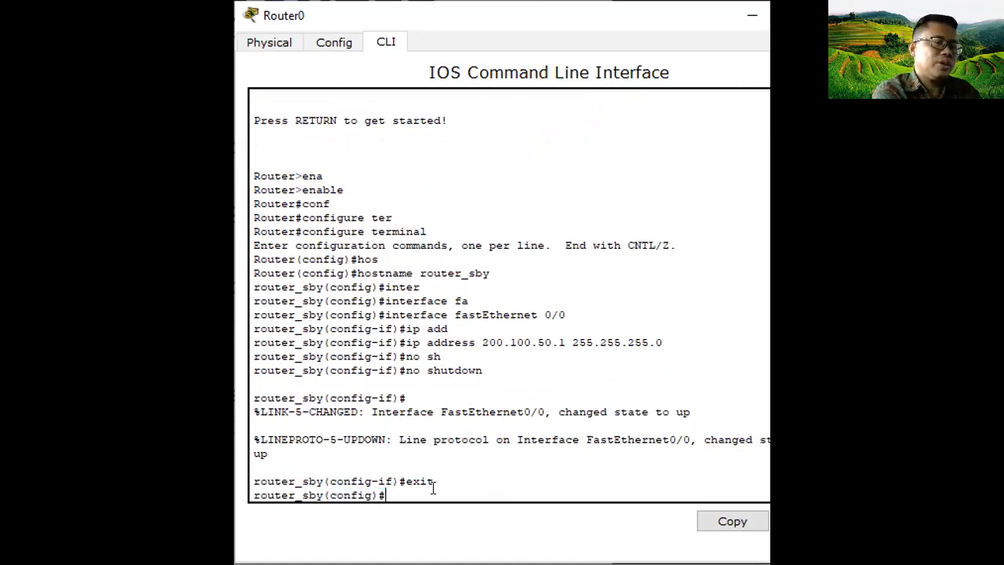
pyautogui.write('id dh')
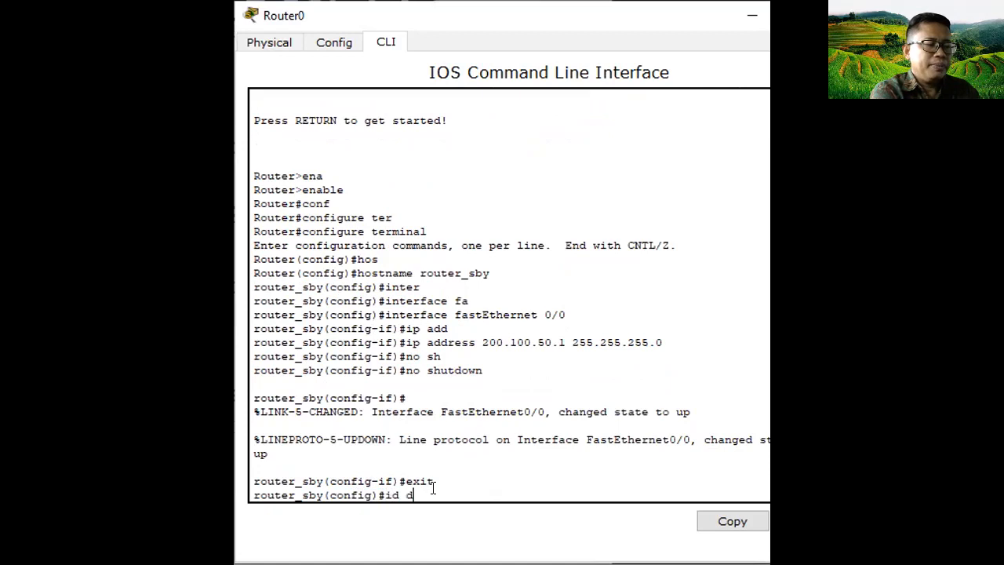
pyautogui.press('Tab')
pyautogui.press('BackSpace')
pyautogui.press('BackSpace')
pyautogui.press('BackSpace')
pyautogui.press('BackSpace')
pyautogui.press('BackSpace')
# Step: Create a DHCP pool named nw-1 on the router with the ip dhcp pool command
pyautogui.write('ip dh')
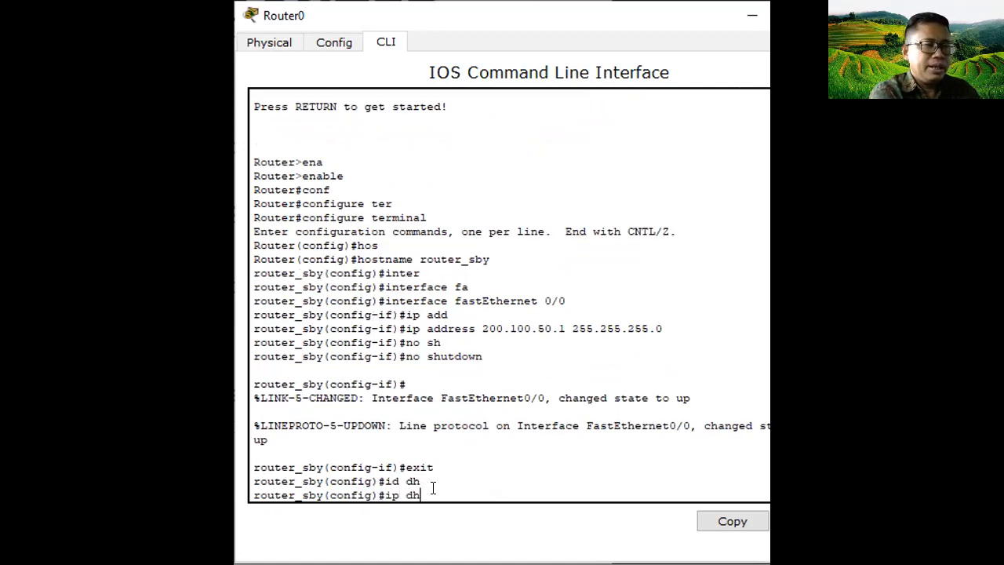
pyautogui.press('Tab')
pyautogui.write('p')
pyautogui.press('Tab')
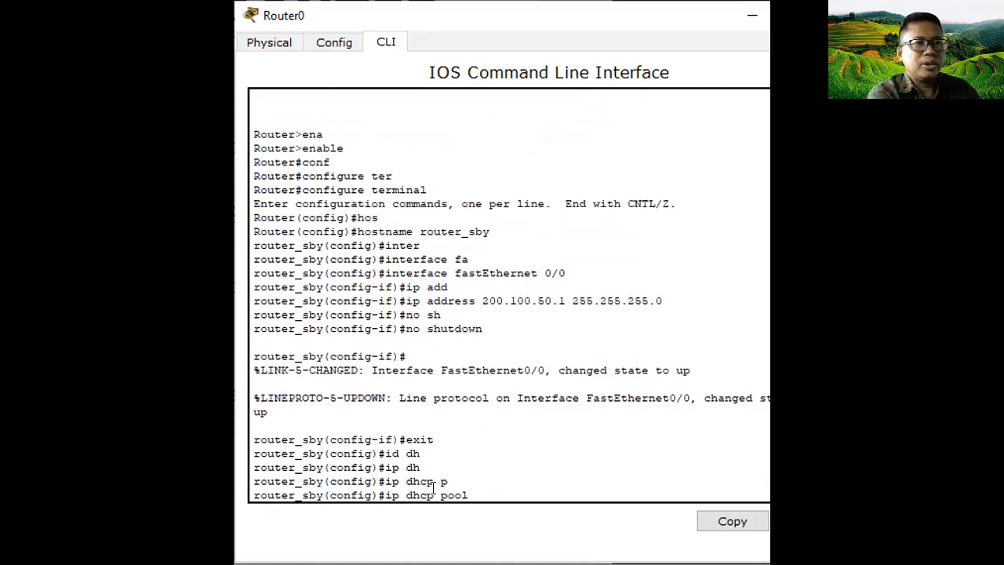
pyautogui.write('sby')
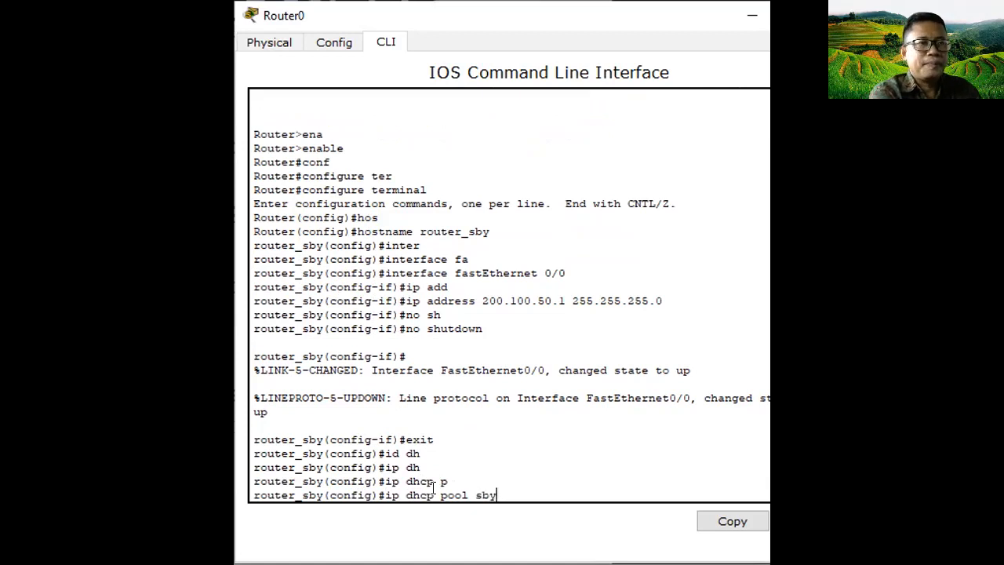
pyautogui.press('BackSpace')
pyautogui.press('BackSpace')
pyautogui.press('BackSpace')
pyautogui.write('nw-1')
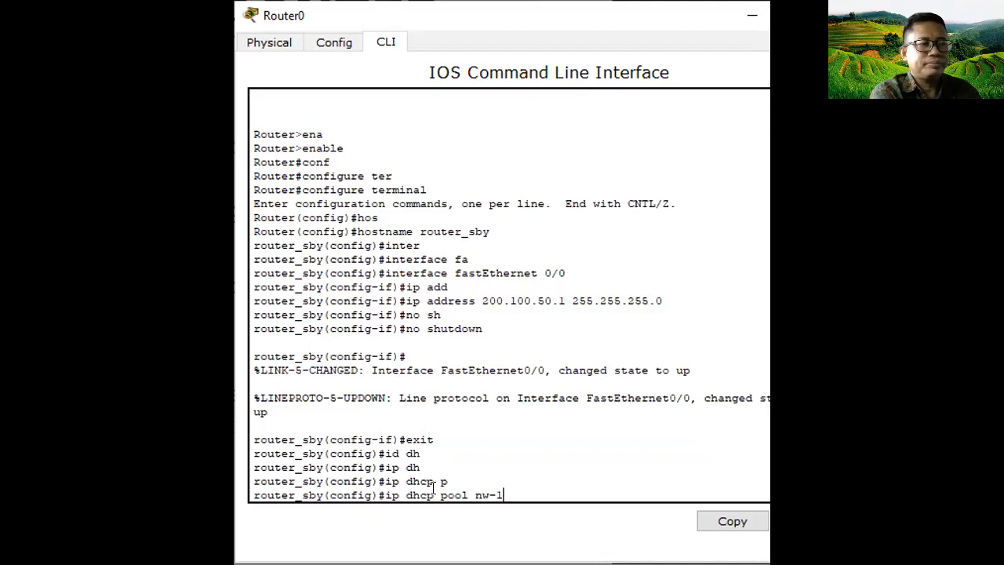
pyautogui.press('Return')
# Step: Set the nw-1 DHCP pool's network to 200.100.50.0 with subnet mask 255.255.255.0
pyautogui.write('netw')
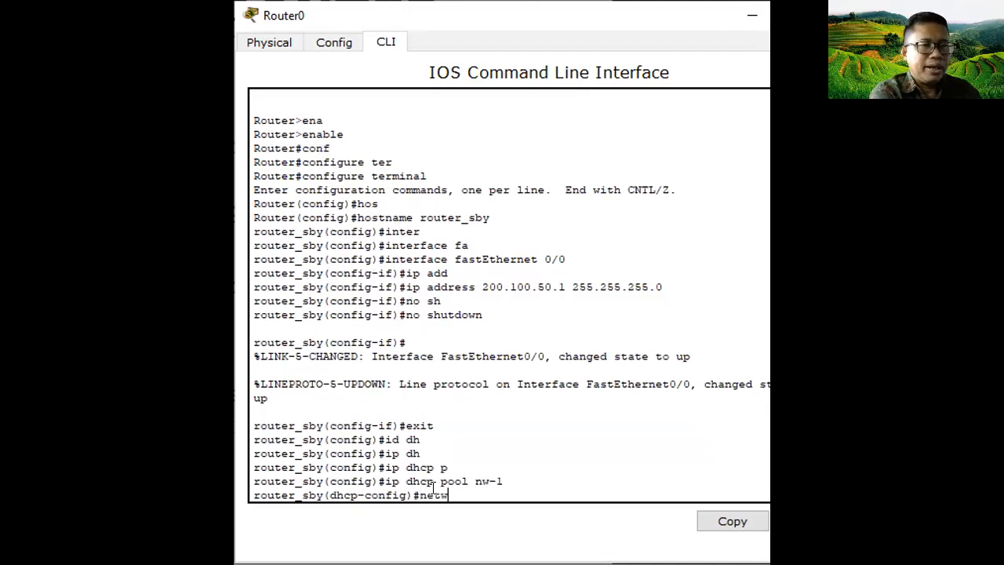
pyautogui.press('Tab')
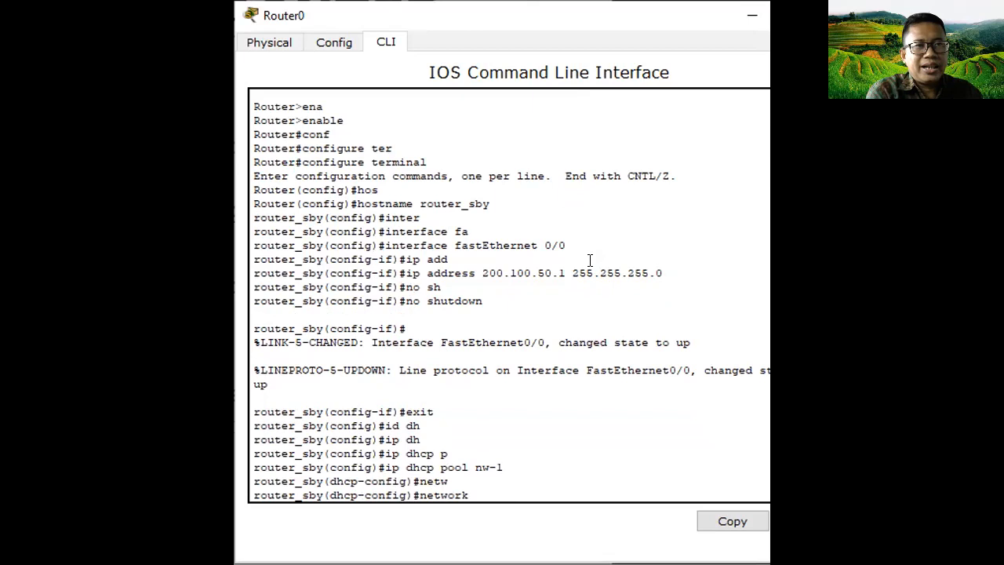
pyautogui.write('200.100.2')
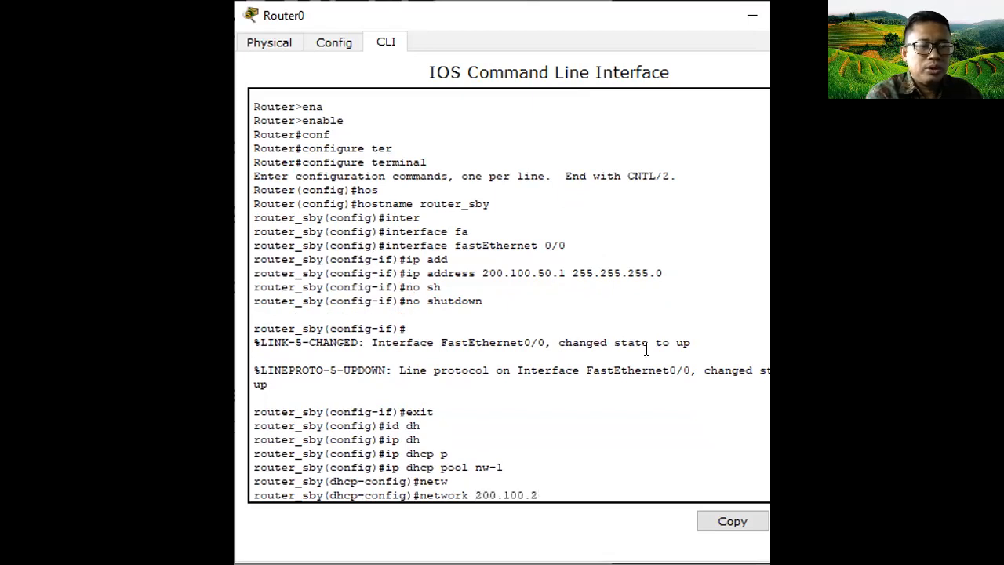
pyautogui.press('BackSpace')
pyautogui.write('50.0 255.')
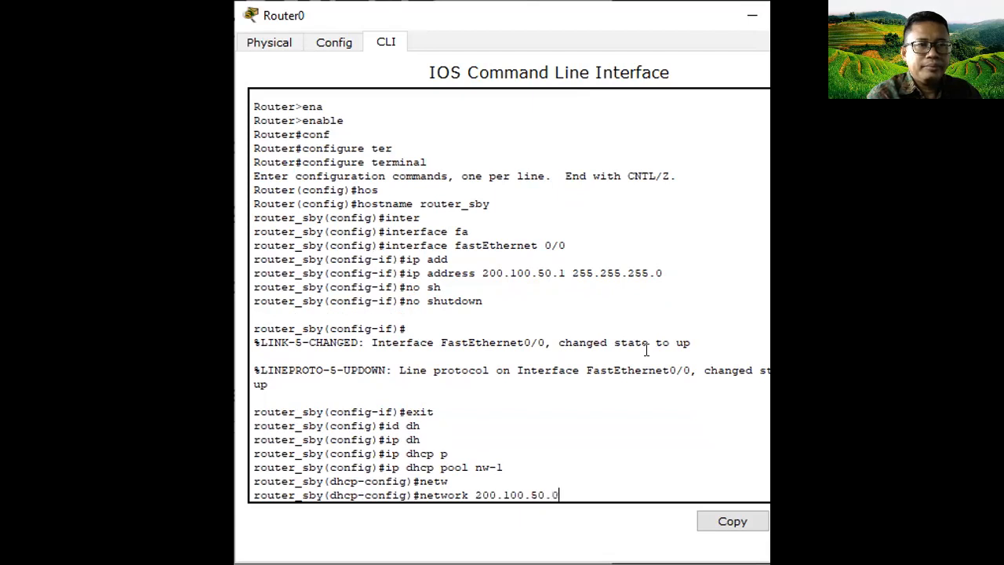
pyautogui.write('255.255.0')
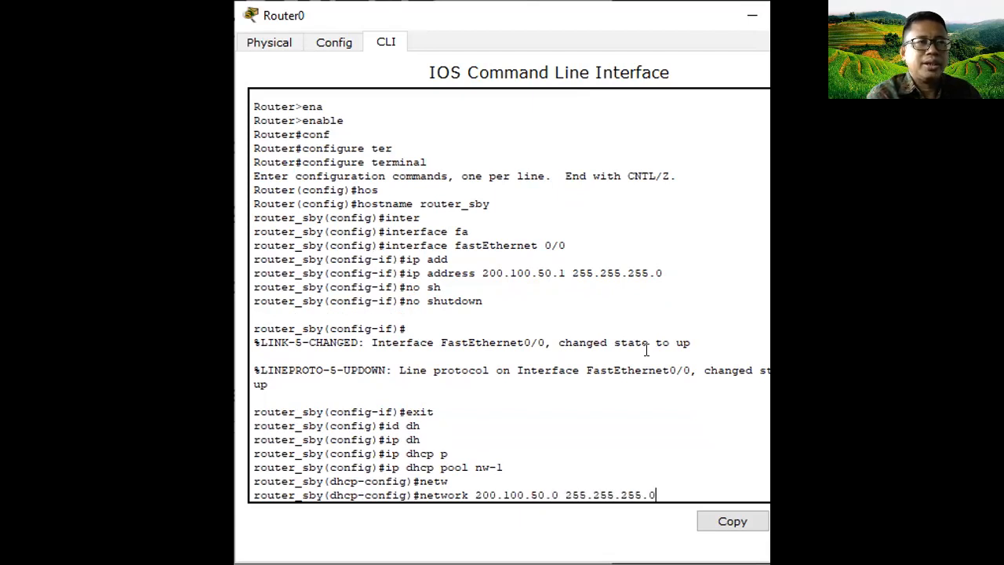
pyautogui.press('Return')
# Step: Set the DHCP pool's default-router to 200.100.50.1 and exit to global configuration mode
pyautogui.write('def')
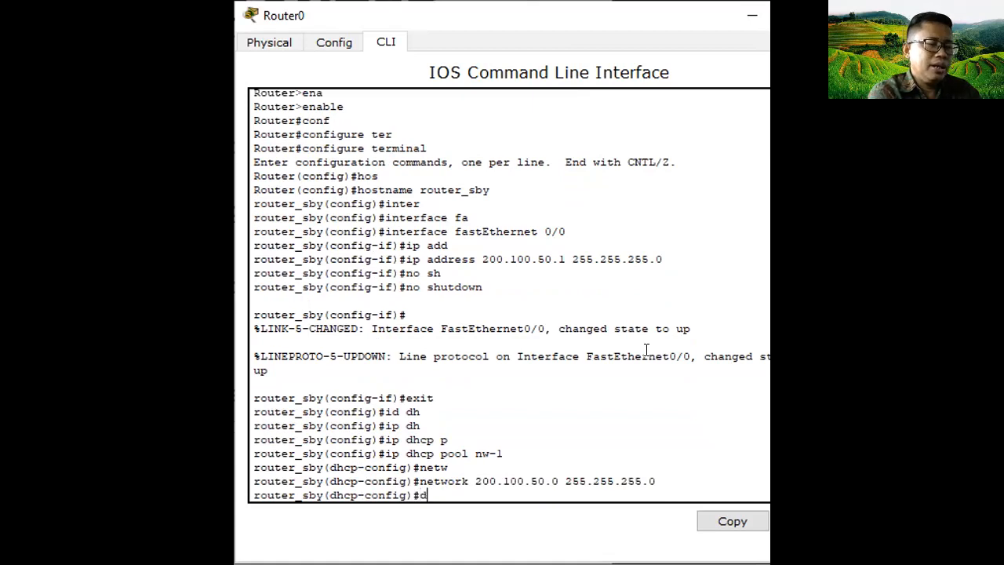
pyautogui.press('Tab')
pyautogui.write('192')
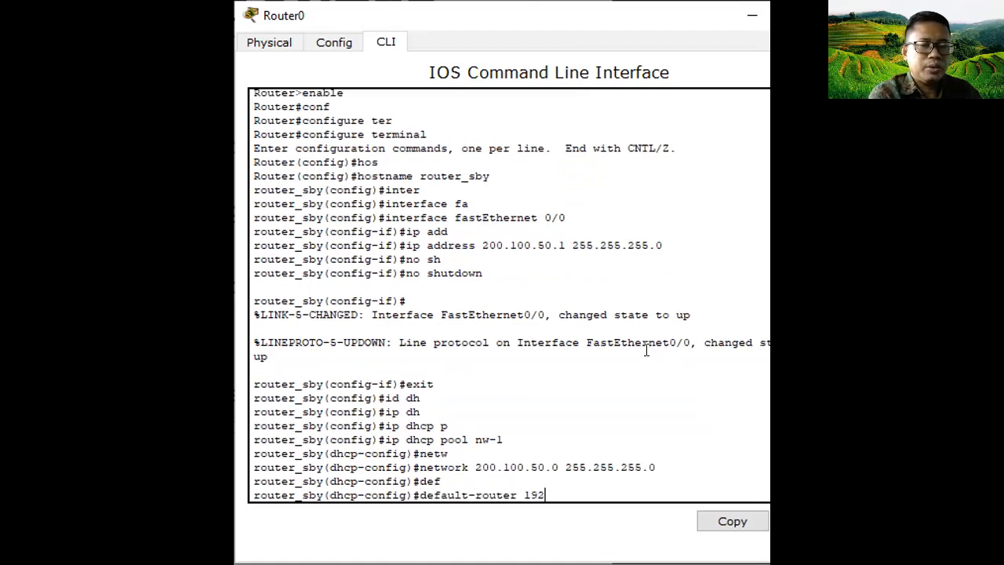
pyautogui.press('BackSpace')
pyautogui.press('BackSpace')
pyautogui.press('BackSpace')
pyautogui.press('BackSpace')
pyautogui.write('20')
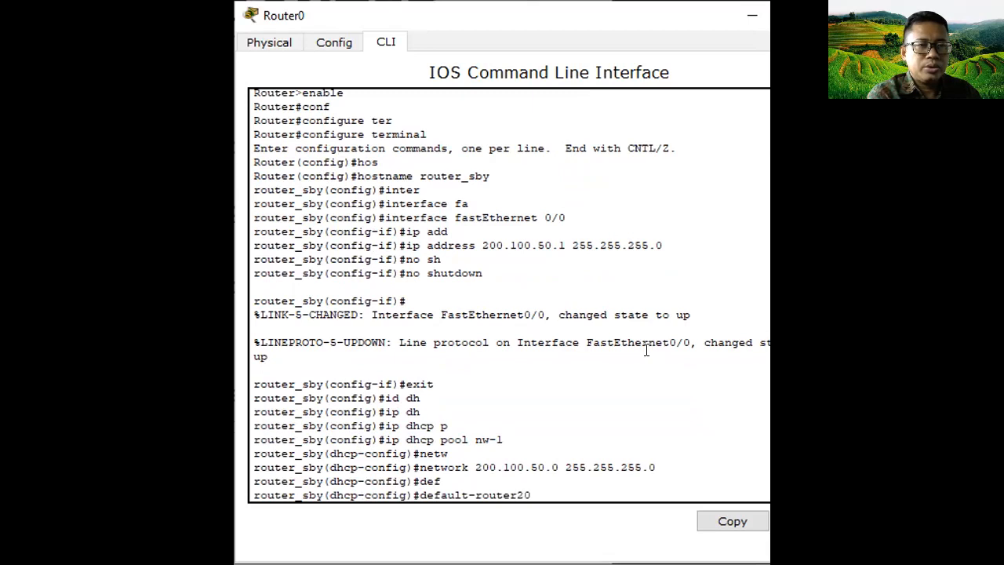
pyautogui.write('0.100.50.1')
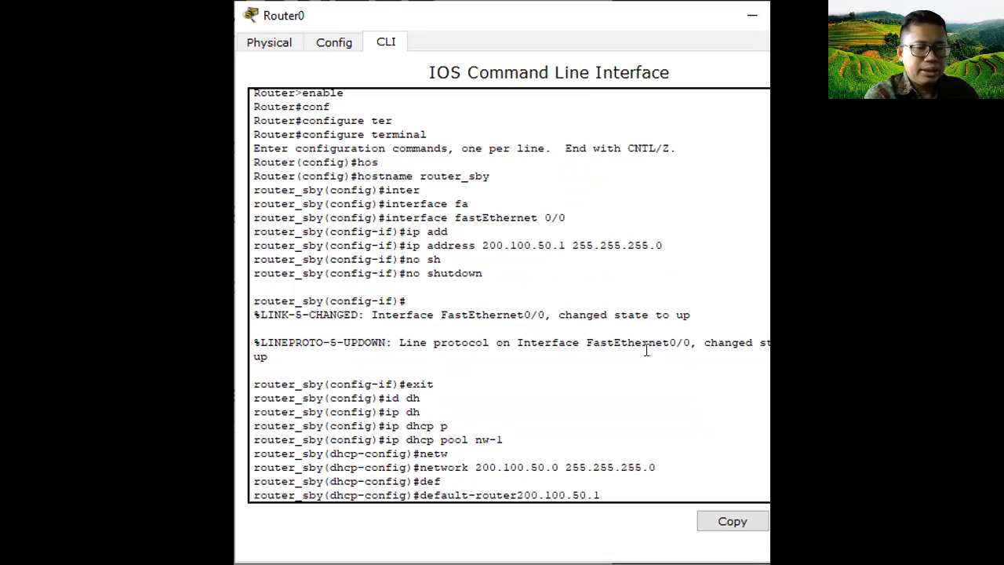
pyautogui.press('Left')
pyautogui.press('Left')
pyautogui.press('Left')
pyautogui.press('Left')
pyautogui.press('Left')
pyautogui.press('Left')
pyautogui.press('Left')
pyautogui.press('Left')
pyautogui.press('Left')
pyautogui.press('Left')
pyautogui.press('Left')
pyautogui.press('Left')
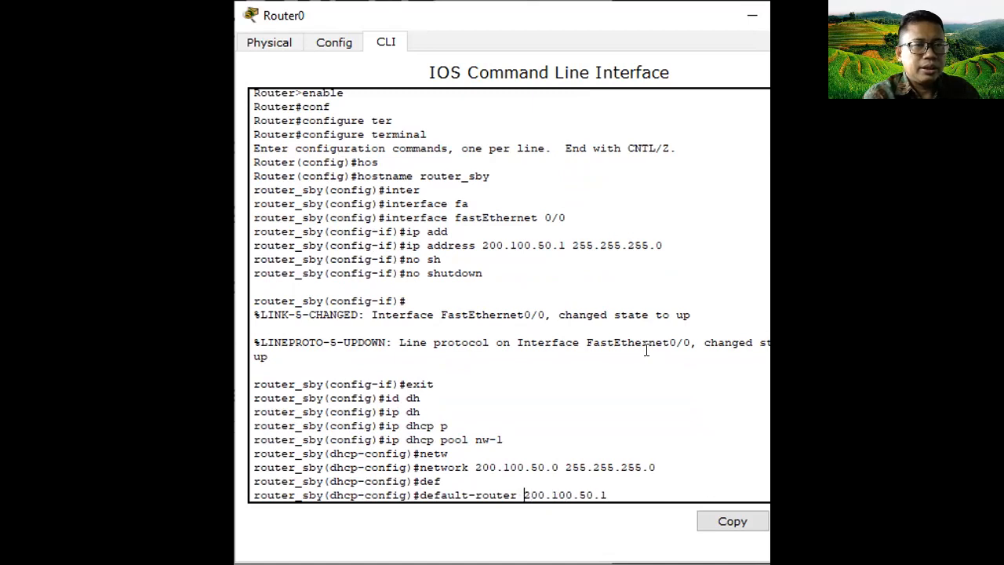
pyautogui.press('Right')
pyautogui.press('Right')
pyautogui.press('Right')
pyautogui.press('Right')
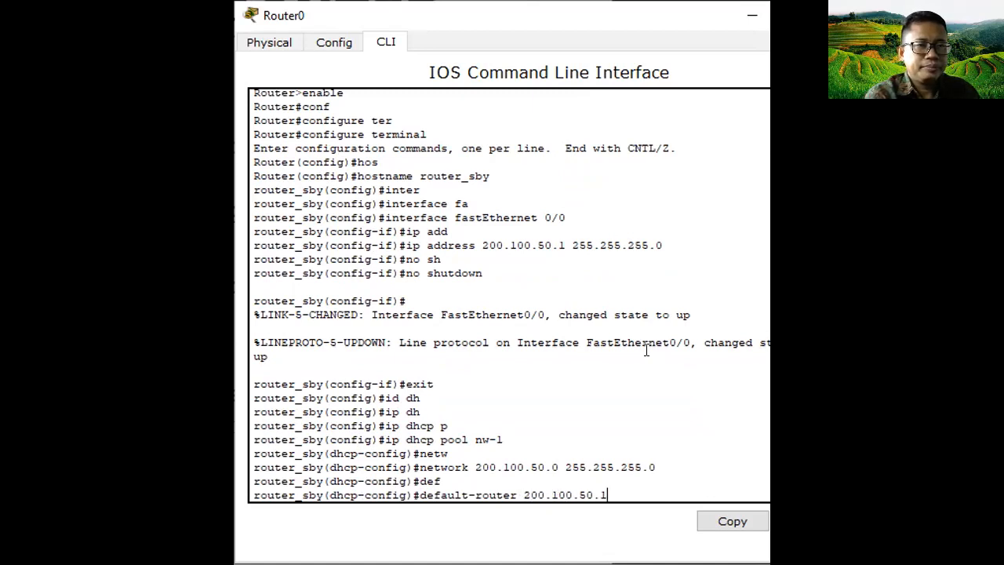
pyautogui.press('Return')
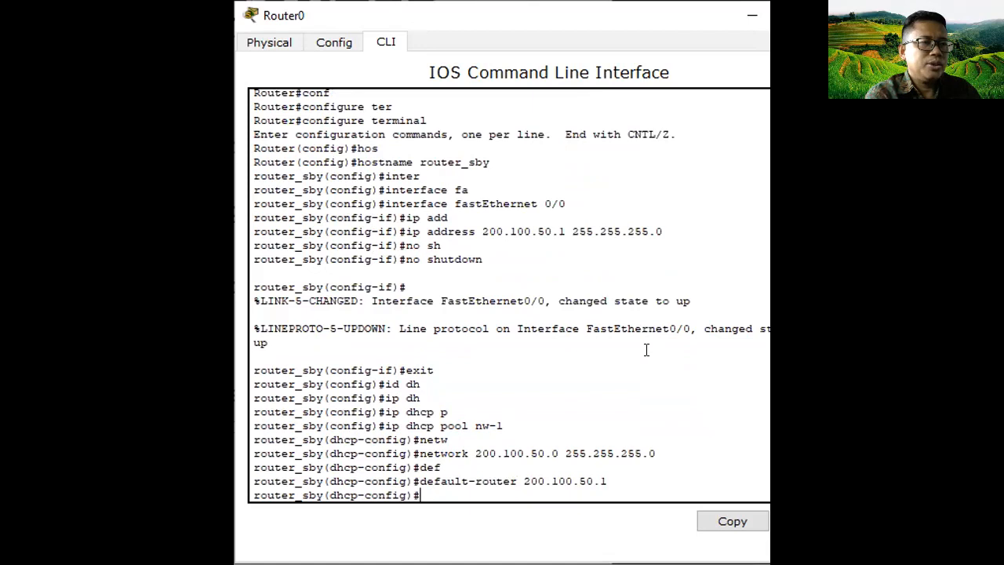
pyautogui.write('exi')
pyautogui.write('t')
pyautogui.press('Return')
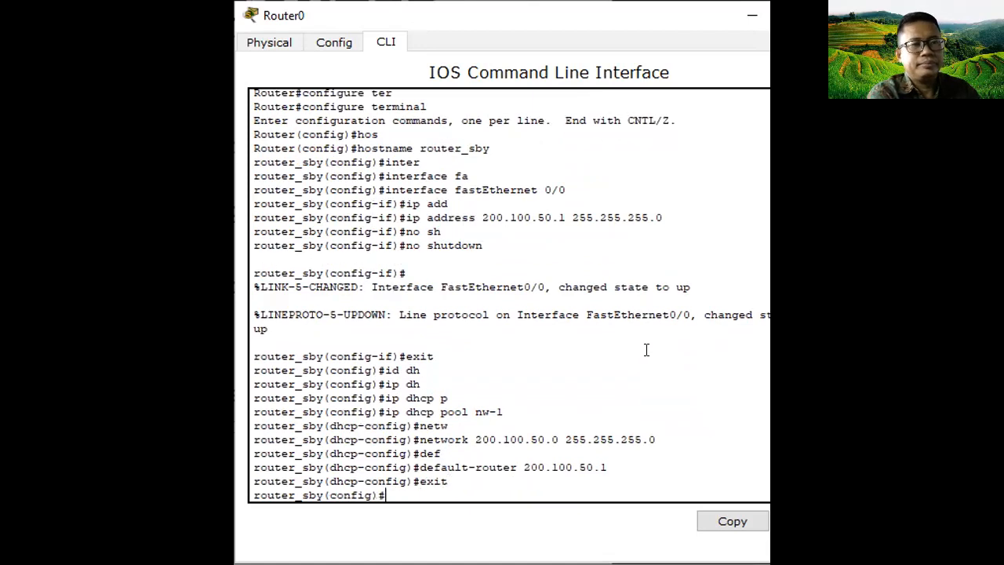
# Step: Exclude address 200.100.50.1 from DHCP assignment with ip dhcp excluded-address and exit global configuration mode
pyautogui.write('ip d')
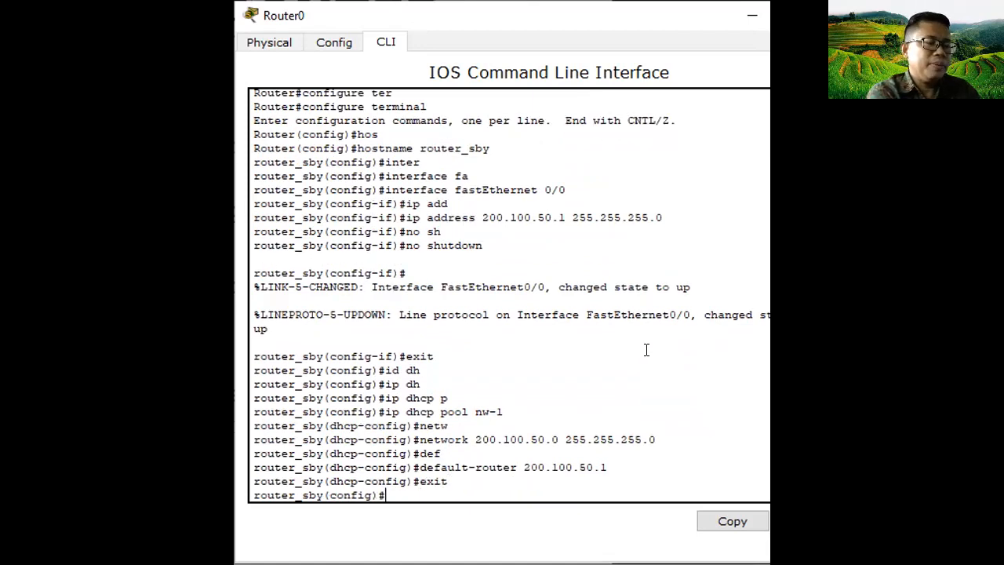
pyautogui.write('hcp ex')
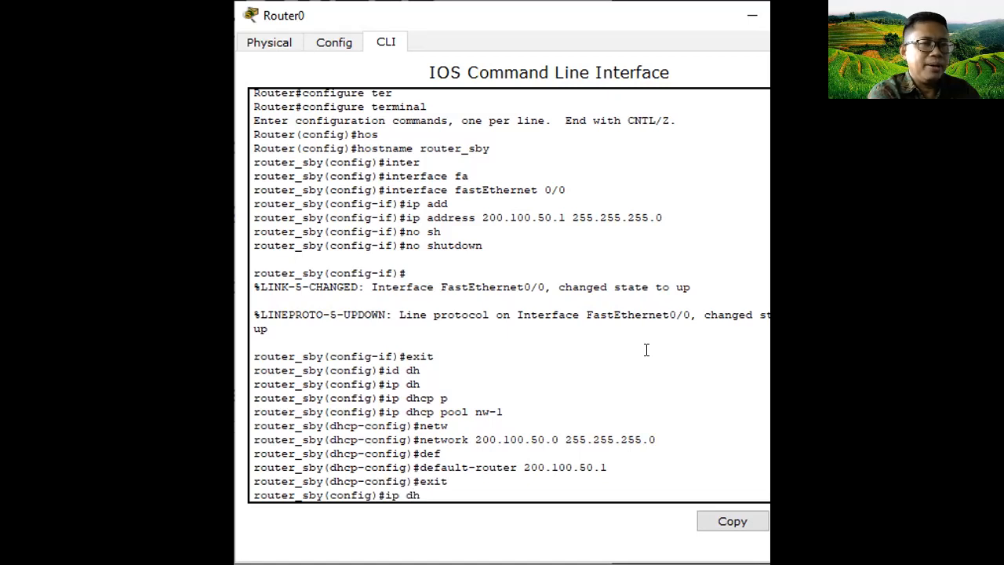
pyautogui.press('Tab')
pyautogui.write('ex')
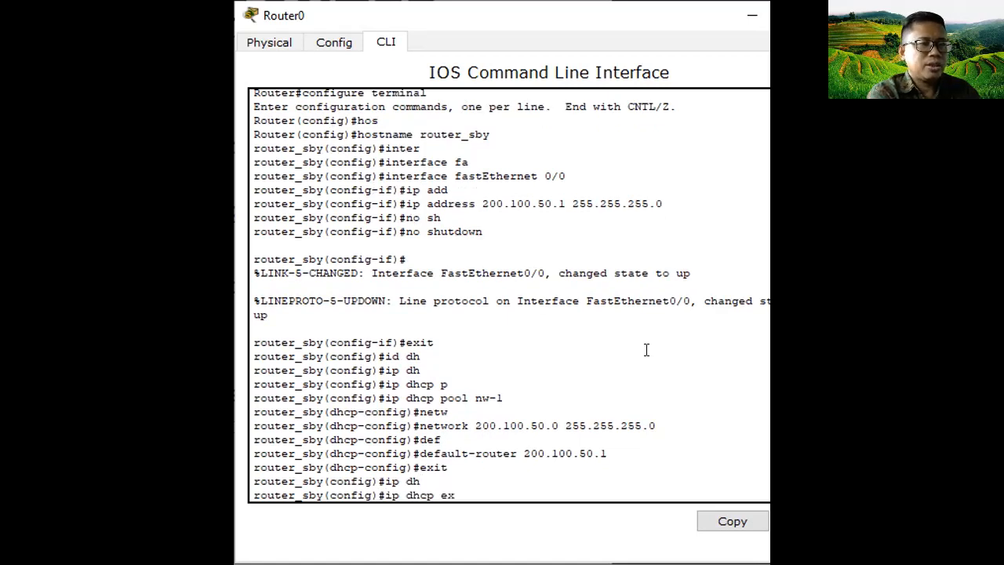
pyautogui.press('Tab')
pyautogui.write('1')
pyautogui.press('BackSpace')
pyautogui.write('200.100.50.1')
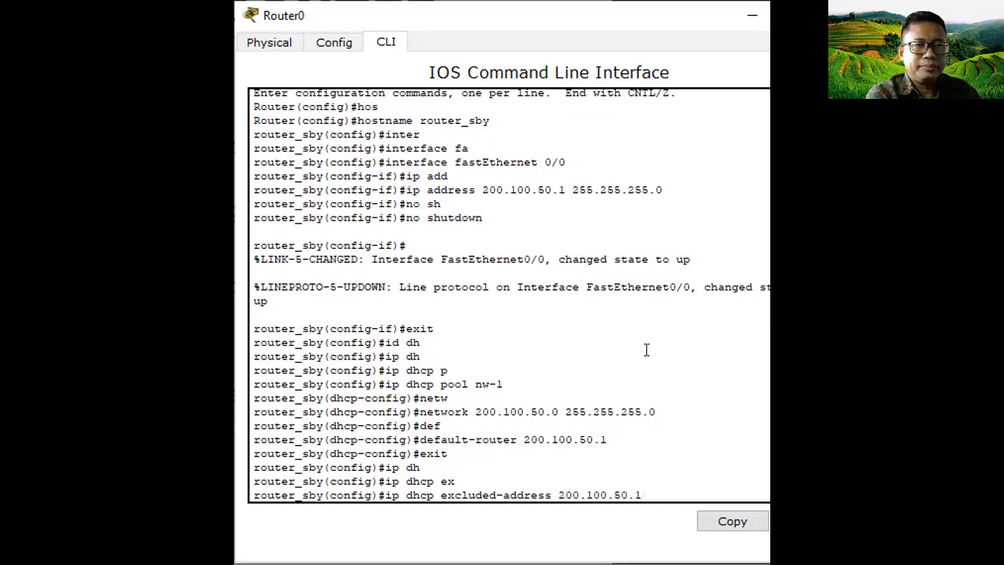
pyautogui.press('Return')
pyautogui.write('exit')
pyautogui.press('Return')
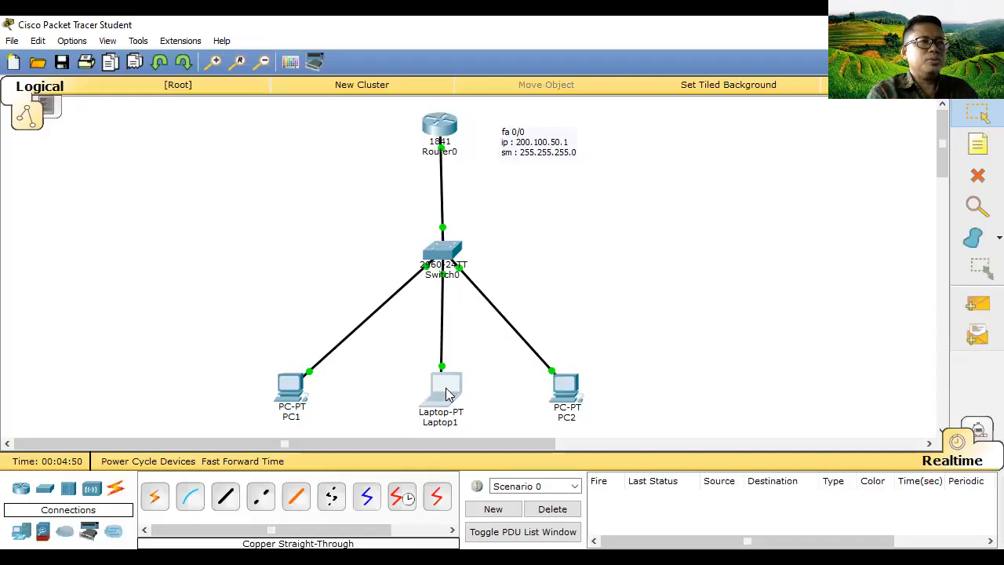
# Step: Switch Laptop1's IPv4 configuration from static to DHCP
pyautogui.click(446, 395)
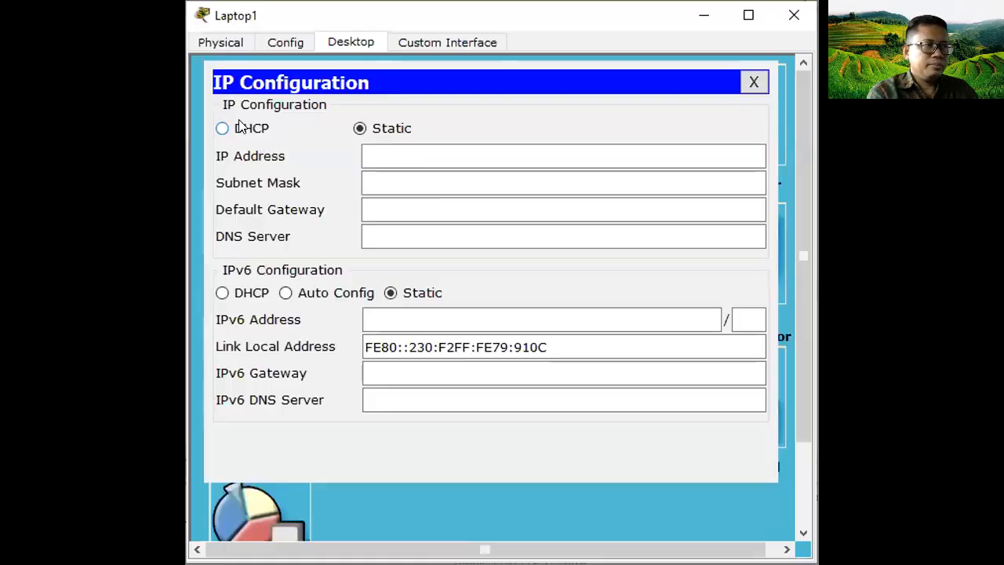
pyautogui.click(242, 127)
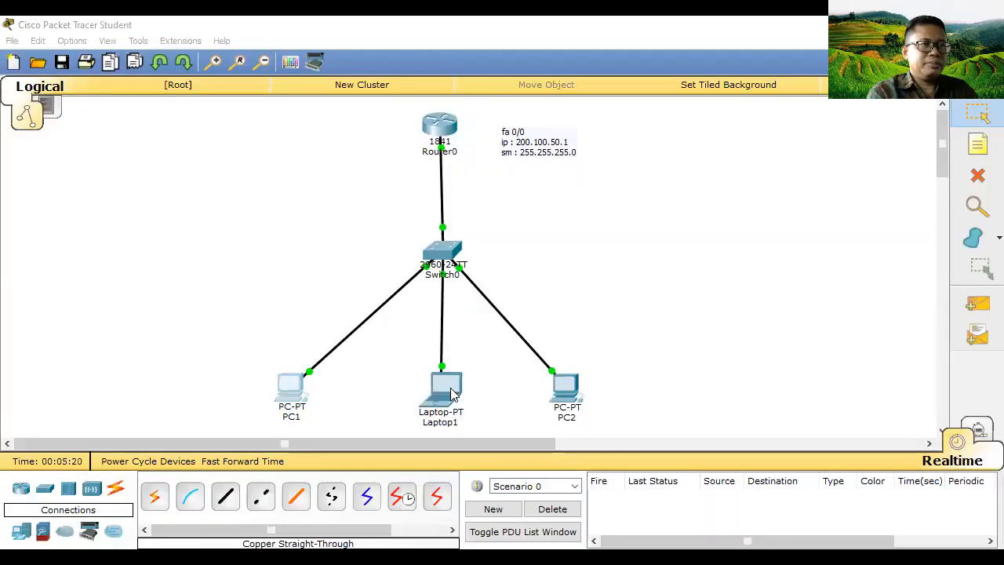
# Step: Open PC2's command prompt and run ipconfig to check its IP address settings
pyautogui.click(569, 396)
pyautogui.click(603, 100)
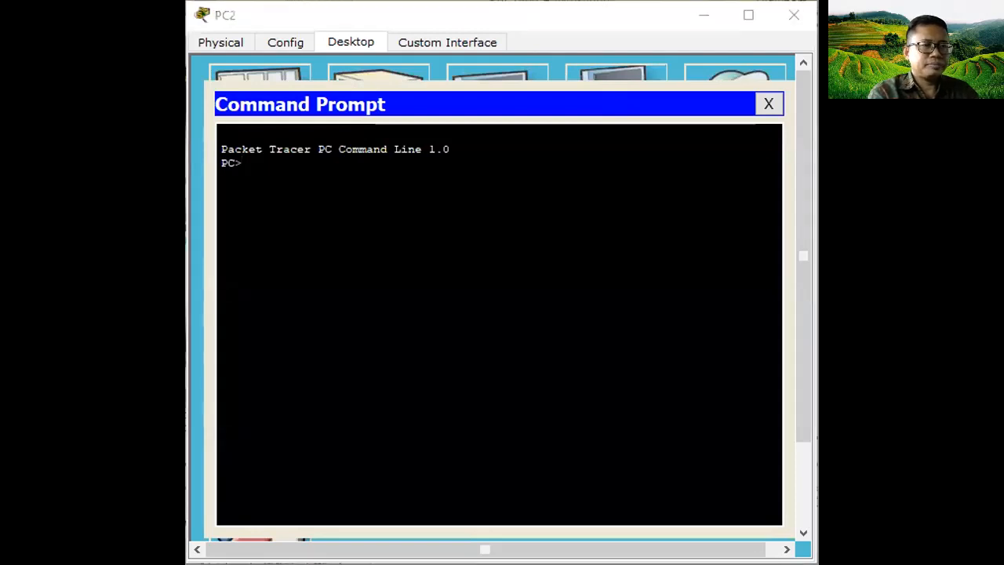
pyautogui.click(382, 22)
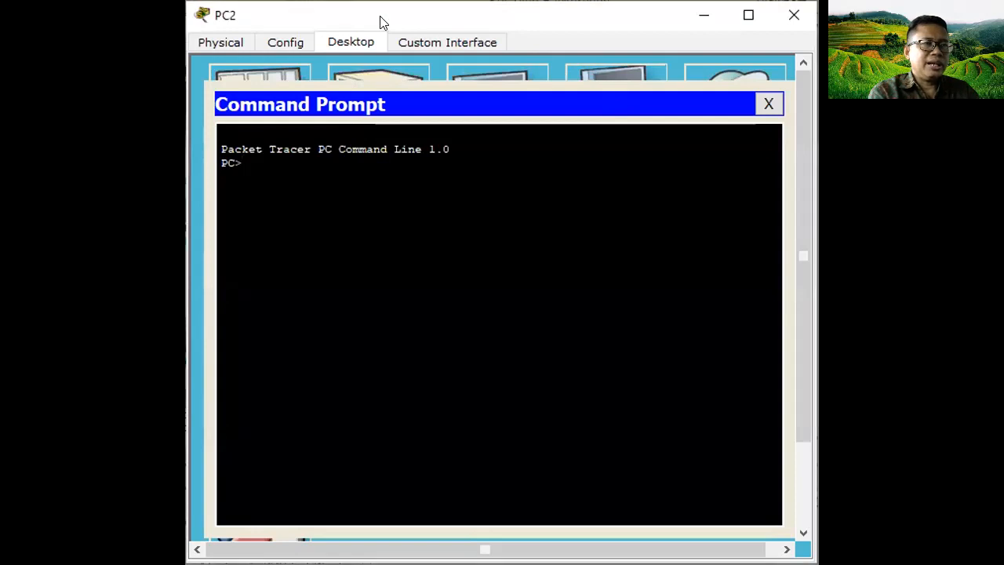
pyautogui.write('ipconfig')
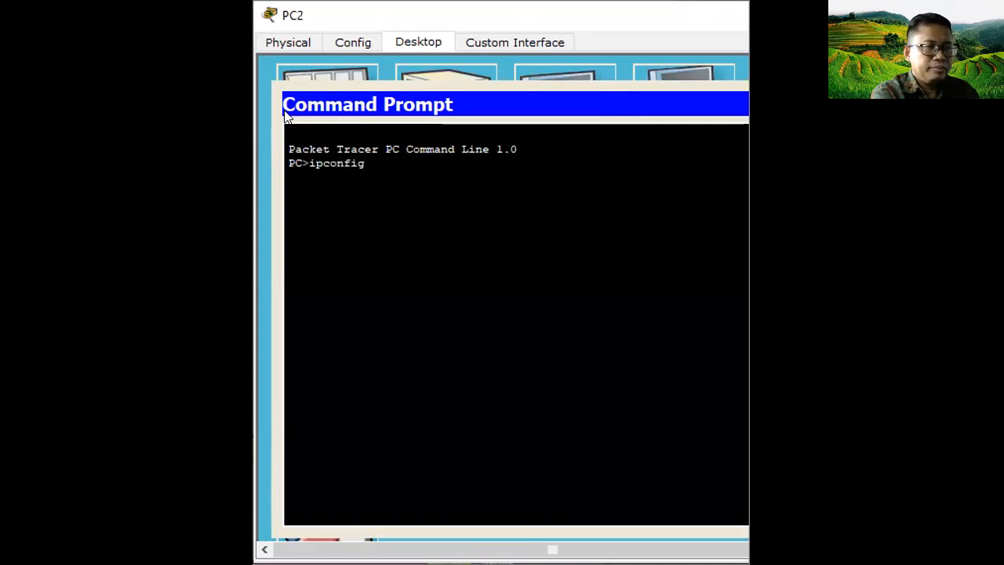
pyautogui.press('Return')
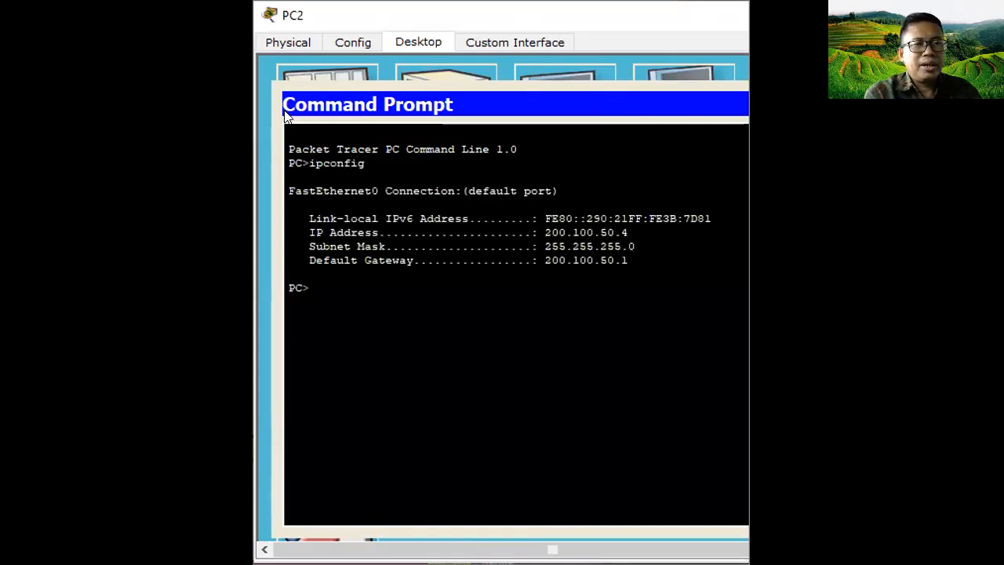
# Step: Ping 200.100.50.4 and 200.100.50.3 from PC2's command prompt
pyautogui.write('ping ')
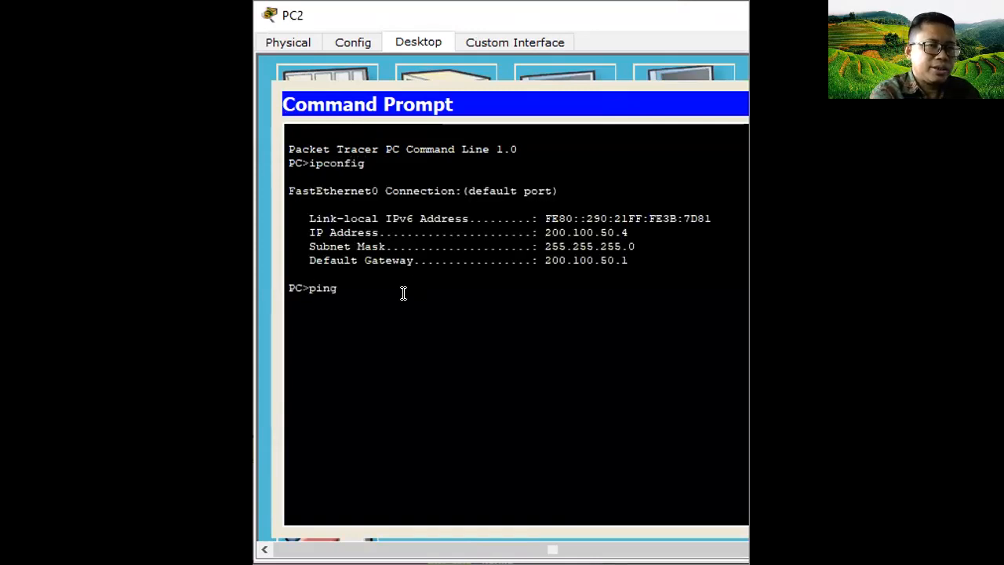
pyautogui.write('200.100')
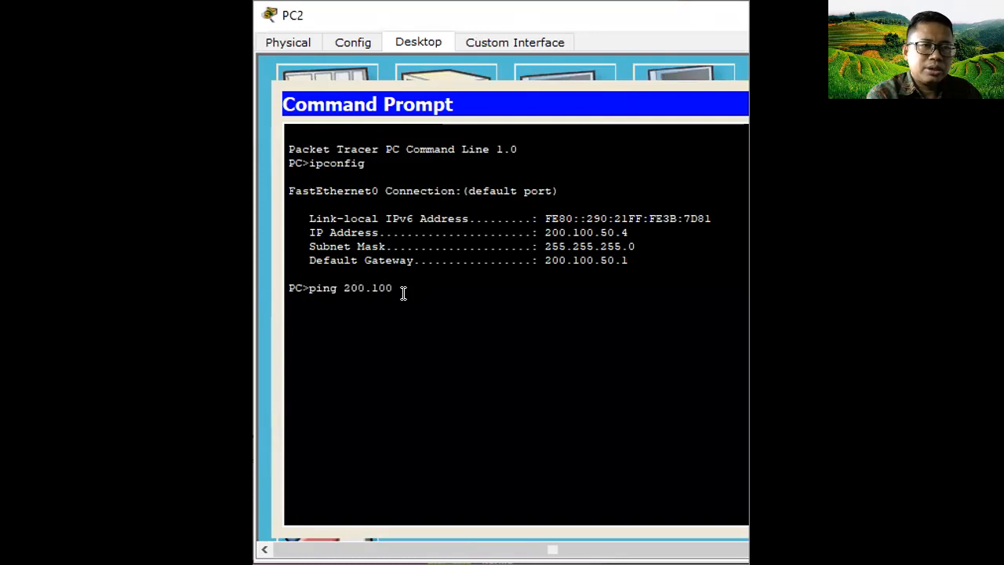
pyautogui.write('.50.4')
pyautogui.press('Return')
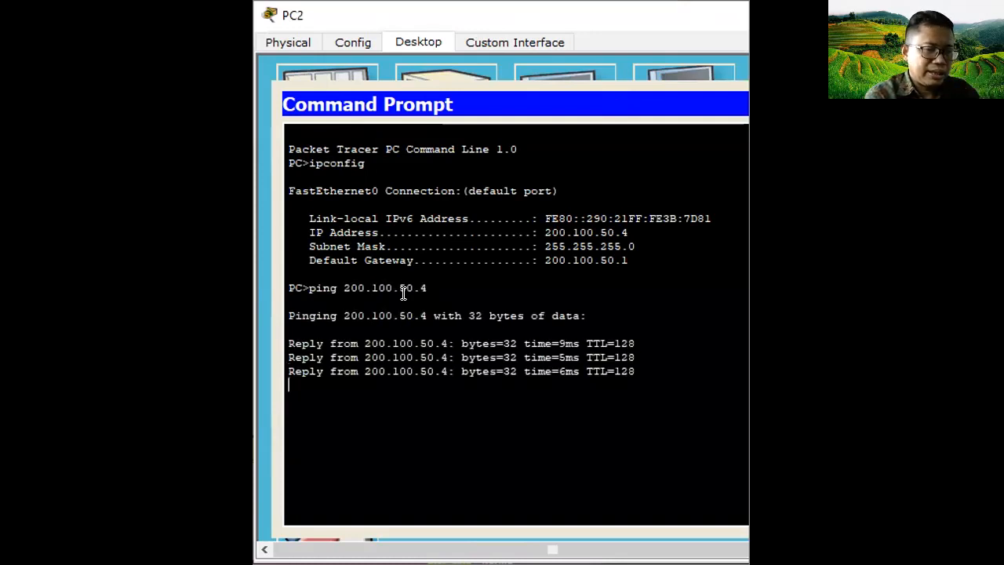
pyautogui.press('Up')
pyautogui.press('BackSpace')
pyautogui.write('3')
pyautogui.press('Return')
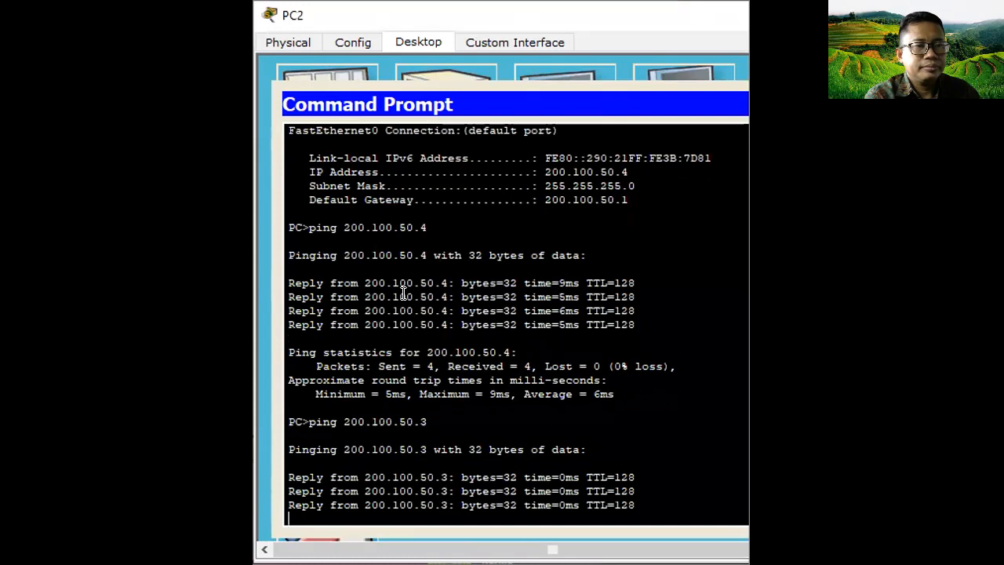
# Step: Ping 200.100.50.2 and the gateway 200.100.50.1 from PC2's command prompt
pyautogui.press('Up')
pyautogui.press('BackSpace')
pyautogui.write('200.100.50.')
pyautogui.press('Return')
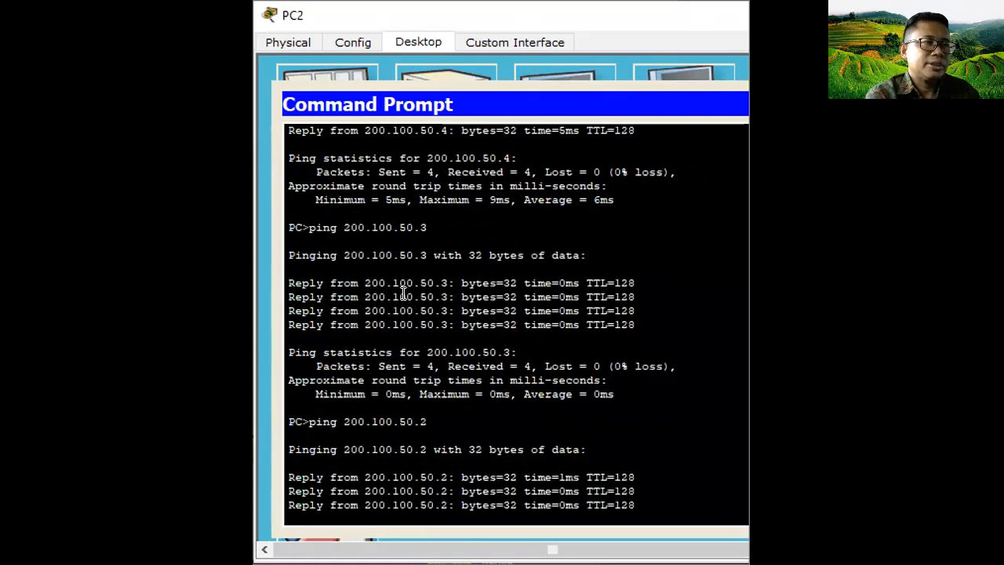
pyautogui.press('Up')
pyautogui.press('BackSpace')
pyautogui.write('100.50.1')
pyautogui.press('Return')
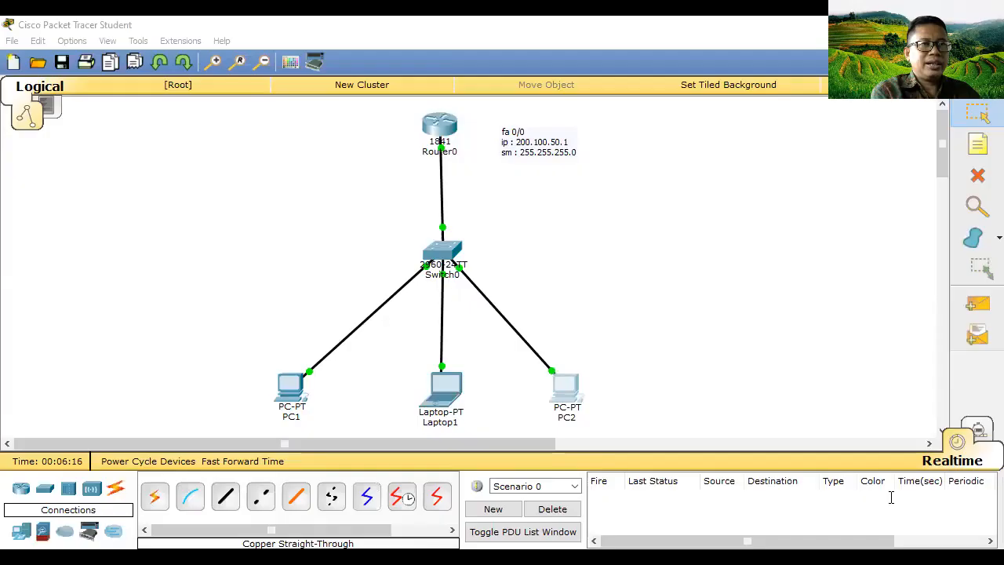
# Step: Add a simple PDU with PC2 as the source and PC1 as the destination
pyautogui.click(977, 304)
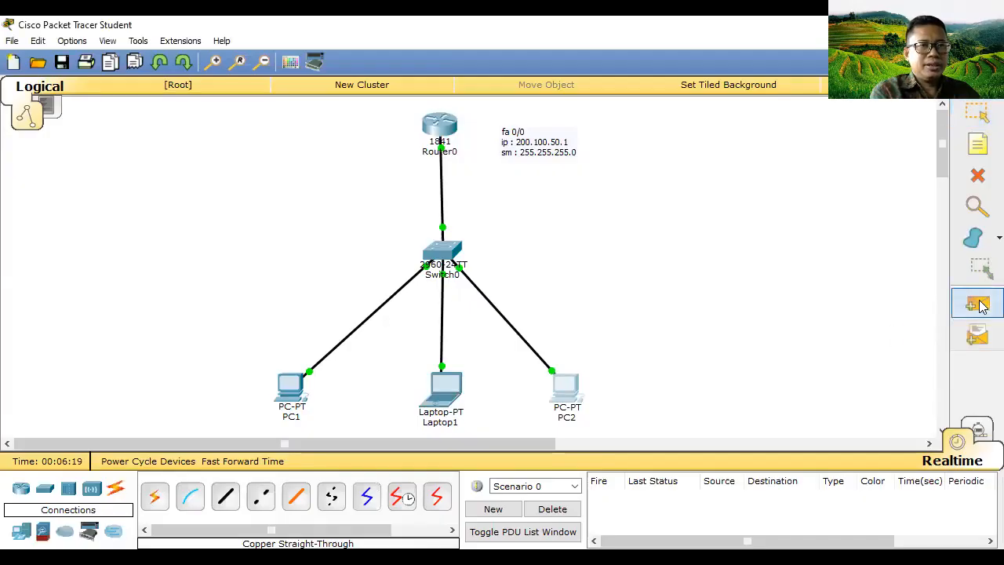
pyautogui.click(558, 386)
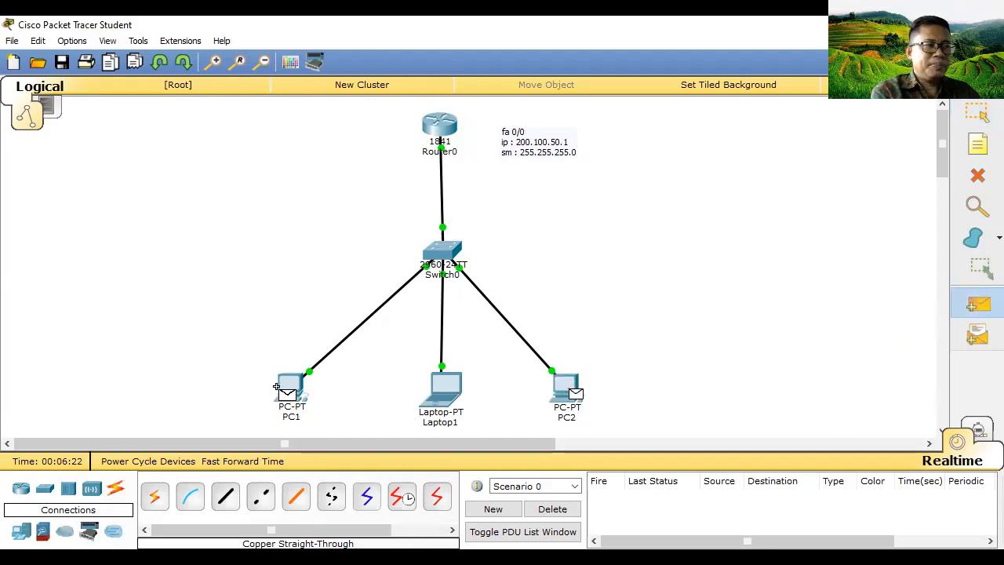
pyautogui.click(290, 384)
# Step: Run the PDU with automatic capture in Simulation mode and undock the Simulation Panel over the workspace
pyautogui.click(978, 436)
pyautogui.click(792, 327)
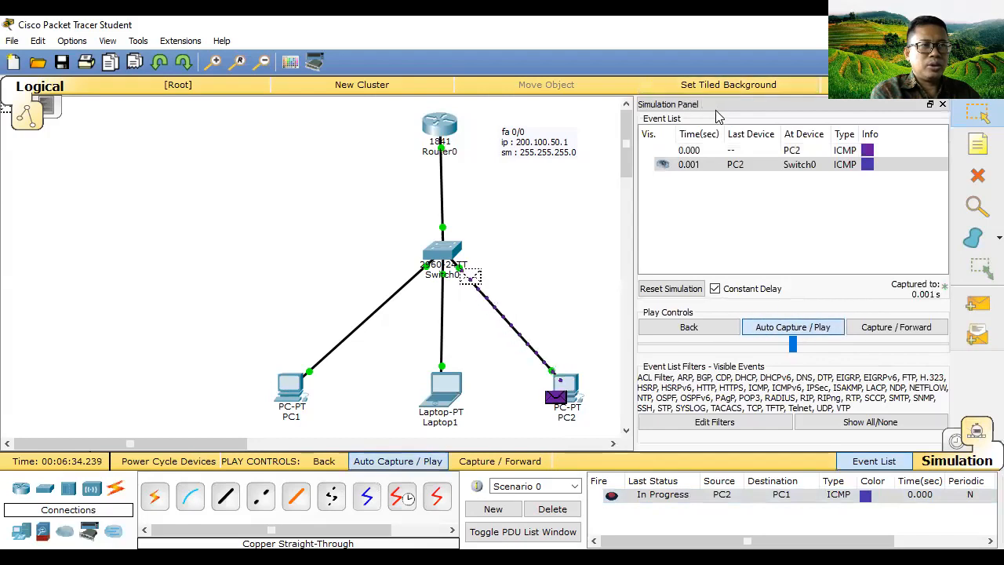
pyautogui.moveTo(734, 105); pyautogui.dragTo(694, 197)
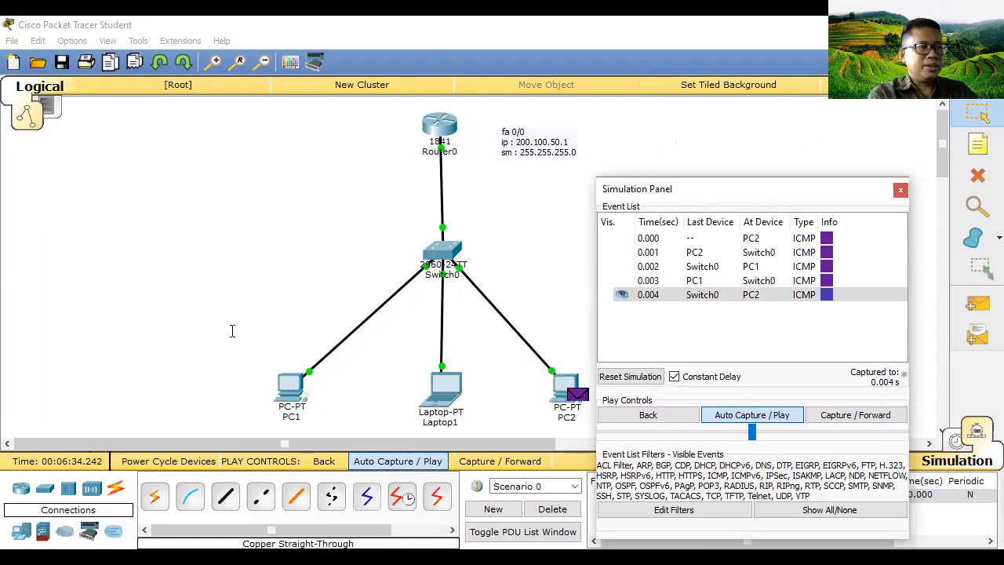
# Step: Save the network file as "kasus 1 - routing" and return to Realtime mode
pyautogui.hotkey('ctrl', 's')
pyautogui.write('kasus ')
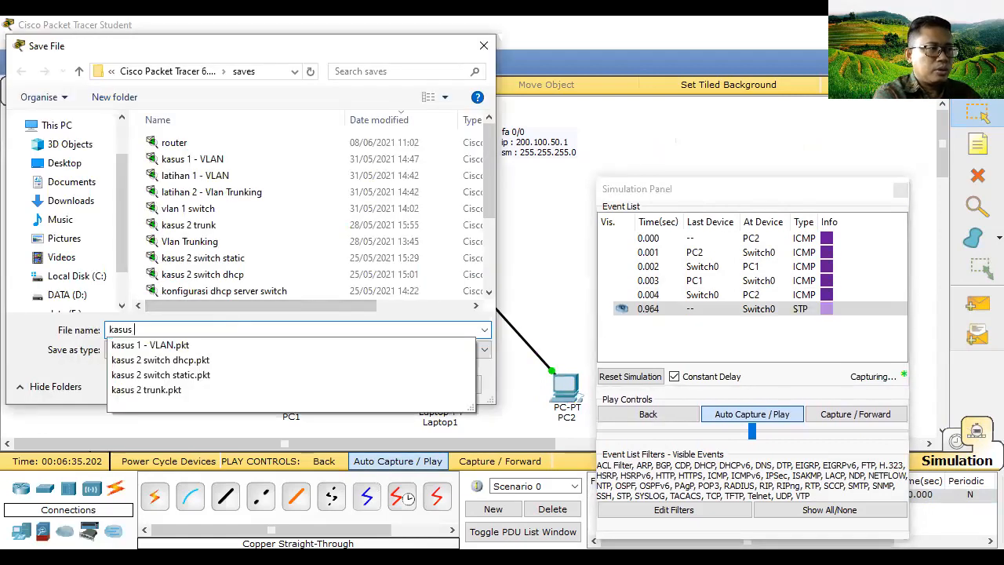
pyautogui.write('1 -')
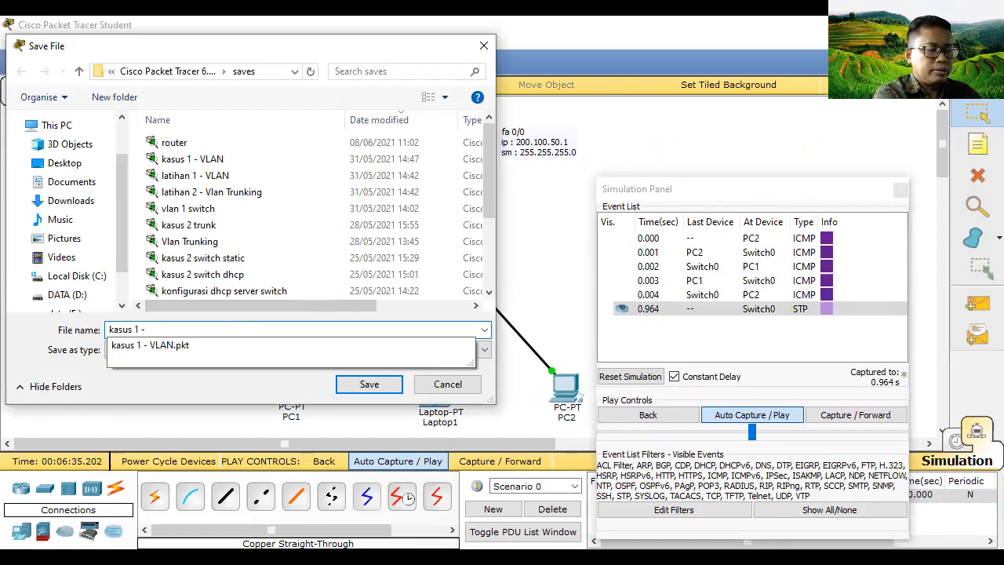
pyautogui.write(' routing')
pyautogui.press('Return')
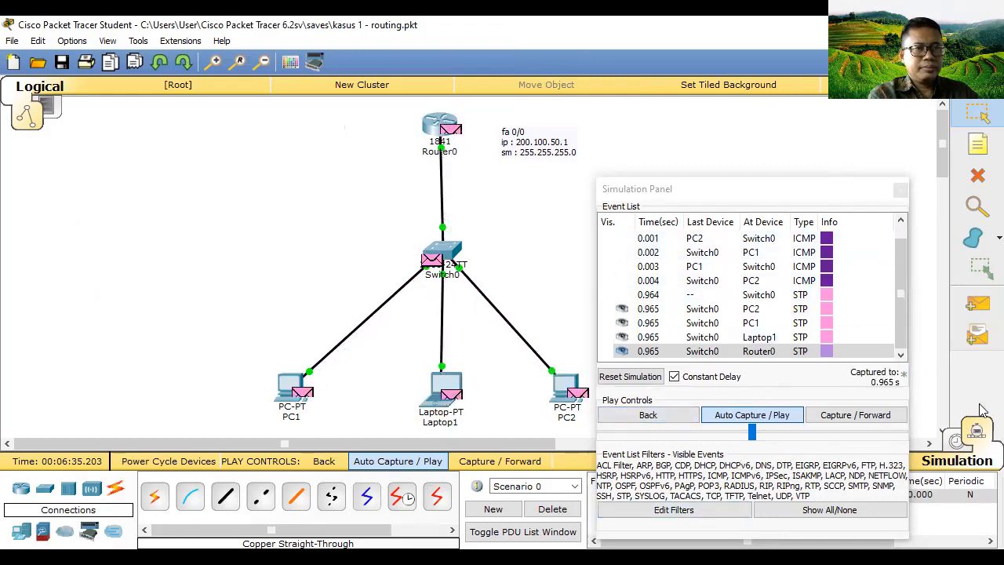
pyautogui.click(959, 444)
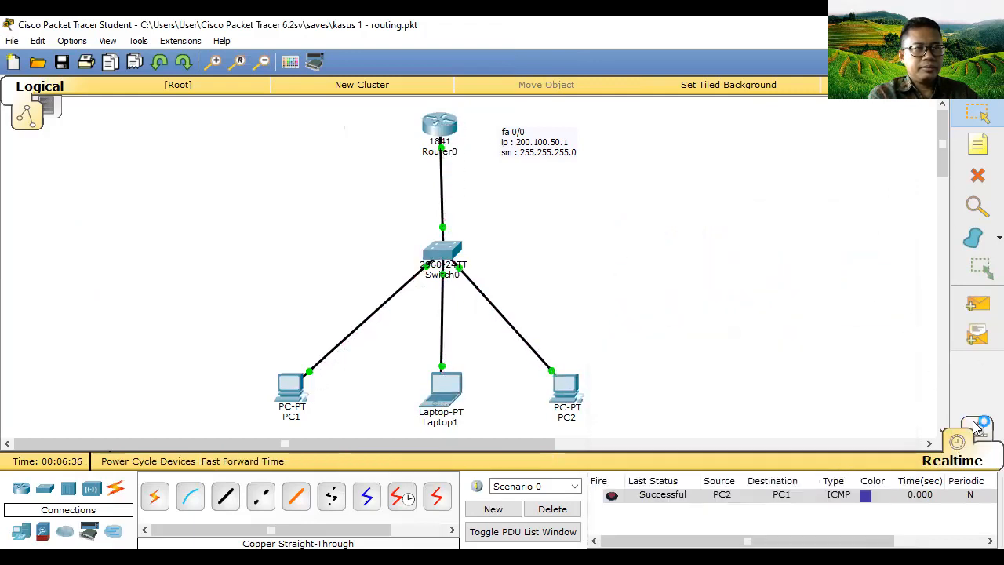
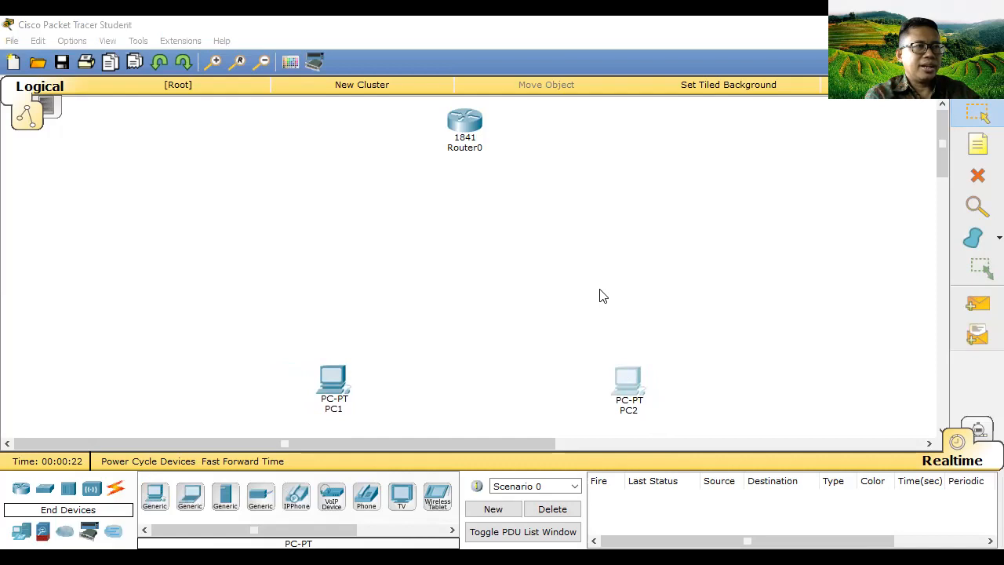
# Step: Place a note reading "fa 0/0" to the left of Router0
pyautogui.click(977, 149)
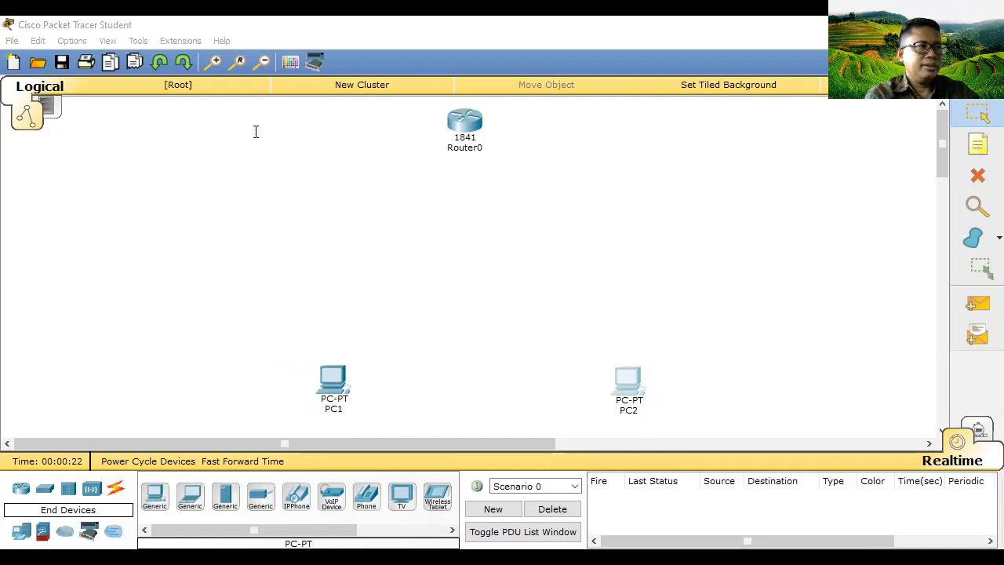
pyautogui.click(261, 125)
pyautogui.write('fa 0/0')
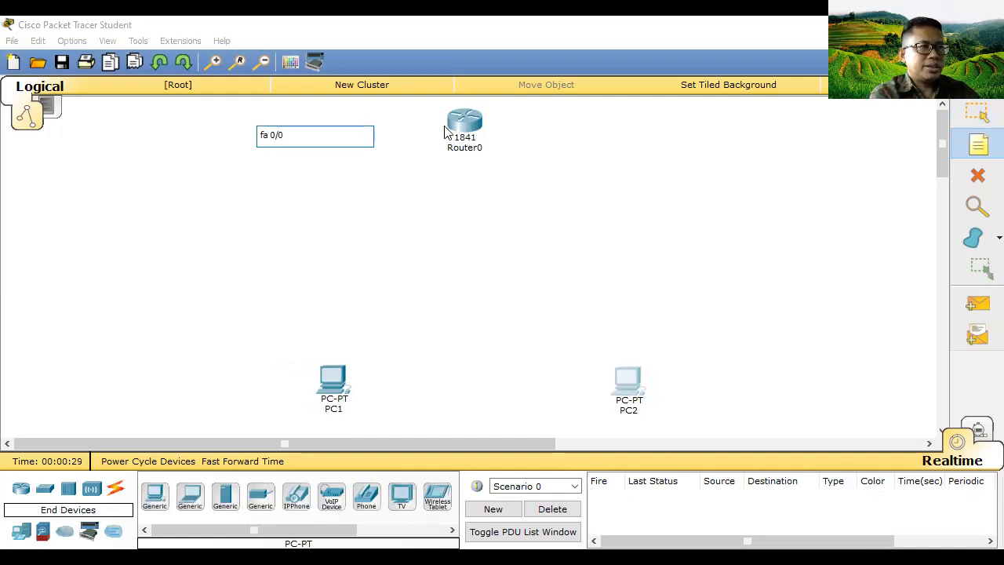
pyautogui.click(444, 132)
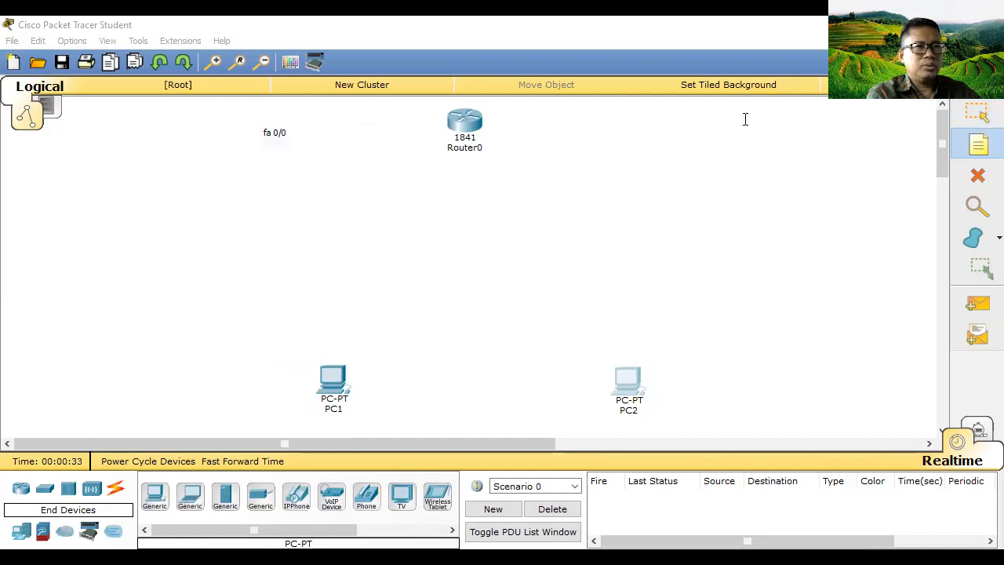
# Step: Add the line "hostname : router_gd1" to the fa 0/0 note
pyautogui.doubleClick(305, 136)
pyautogui.press('Return')
pyautogui.write('hostnaem')
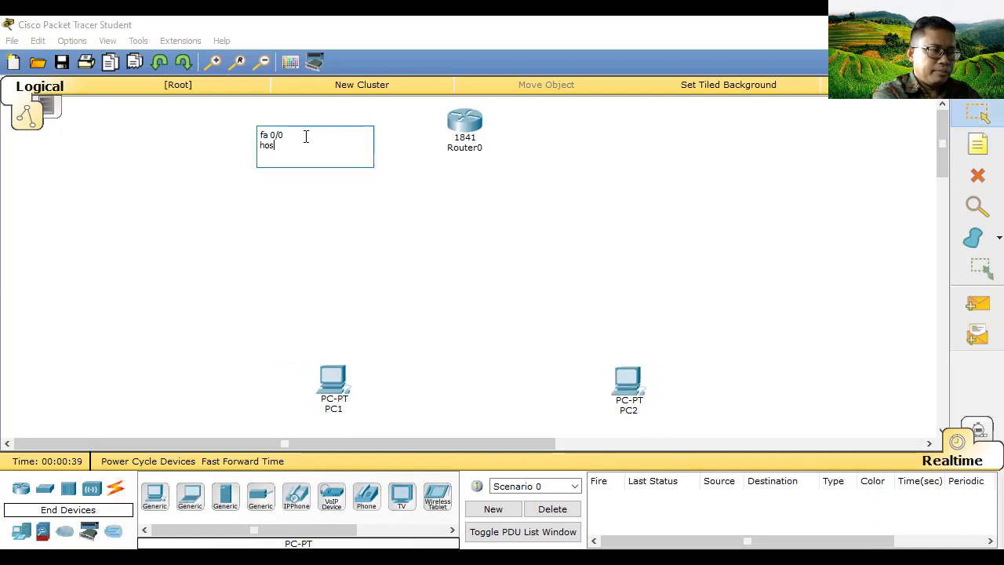
pyautogui.press('BackSpace')
pyautogui.press('BackSpace')
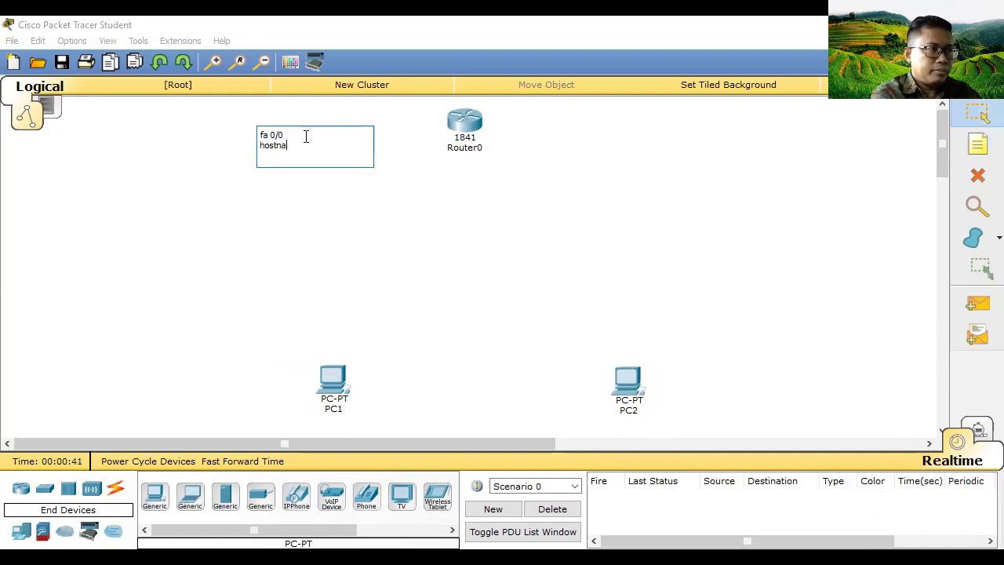
pyautogui.write('me :')
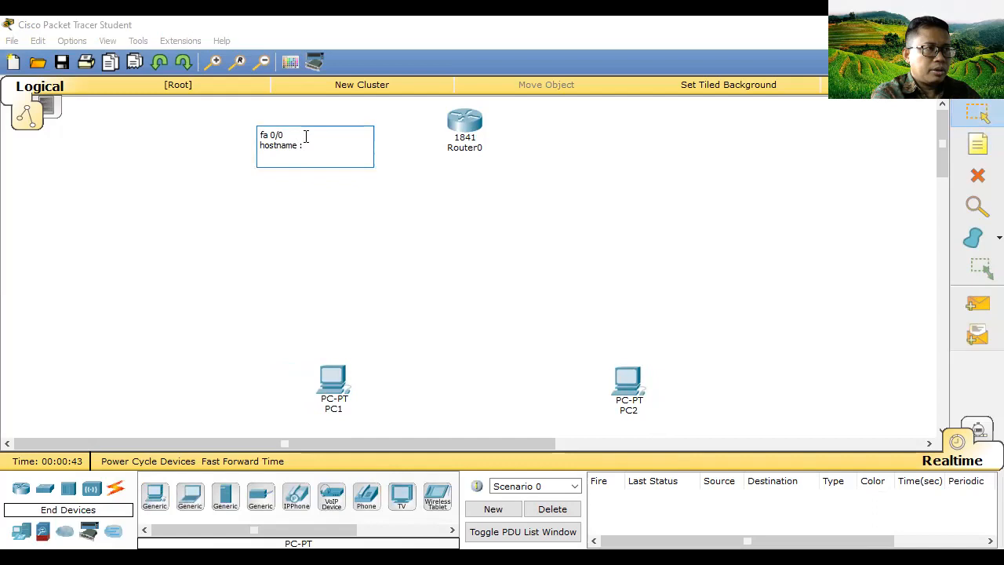
pyautogui.write(' router')
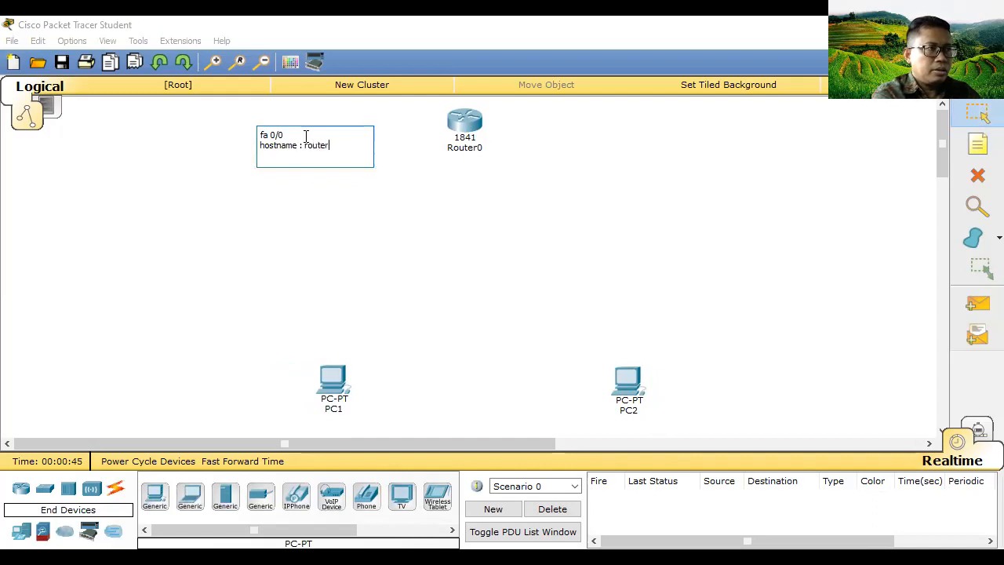
pyautogui.write('_gd1')
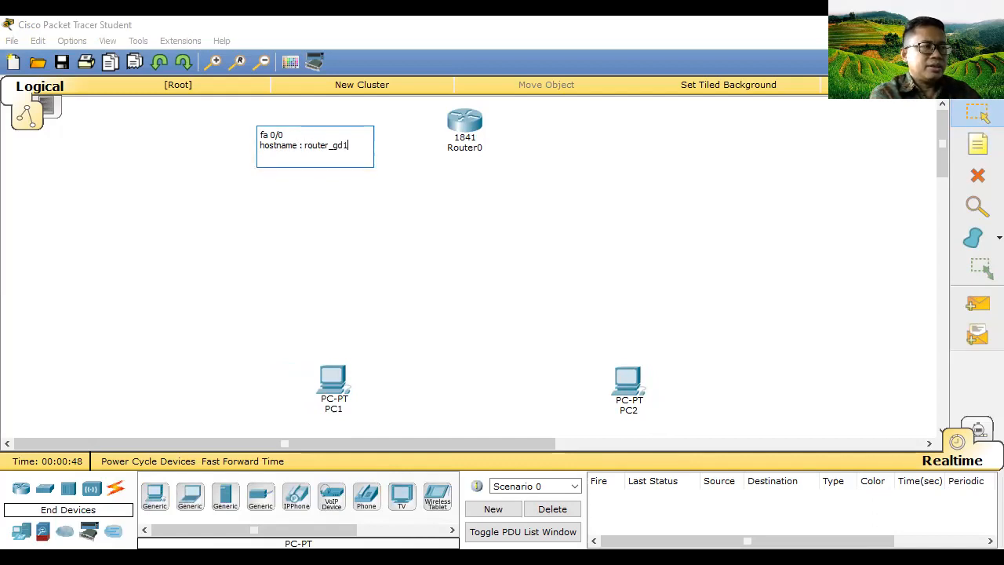
pyautogui.click(392, 196)
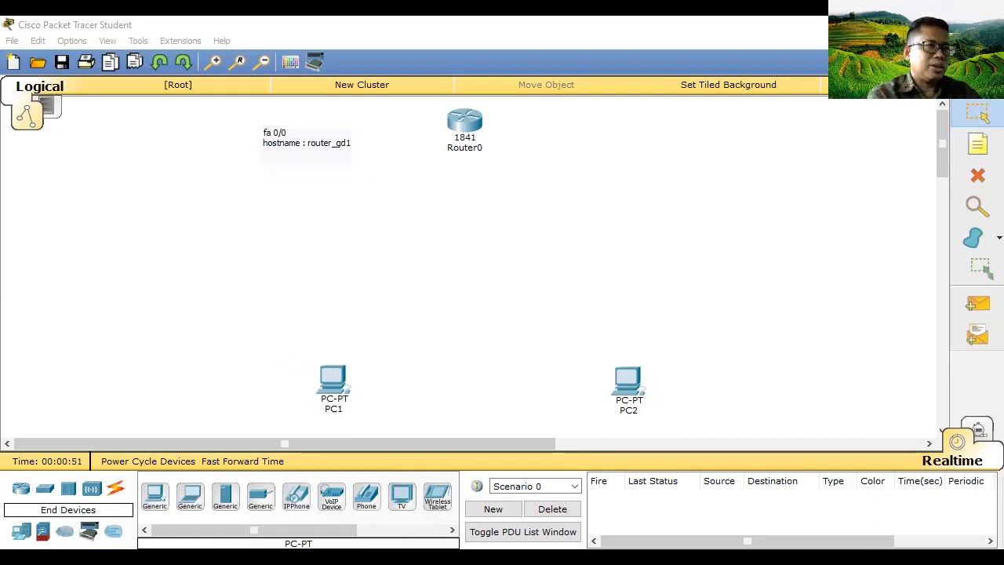
# Step: Add the line "ip : 192.168.10.1" below the hostname in the fa 0/0 note
pyautogui.doubleClick(361, 143)
pyautogui.press('Return')
pyautogui.write('192.46')
pyautogui.press('BackSpace')
pyautogui.press('BackSpace')
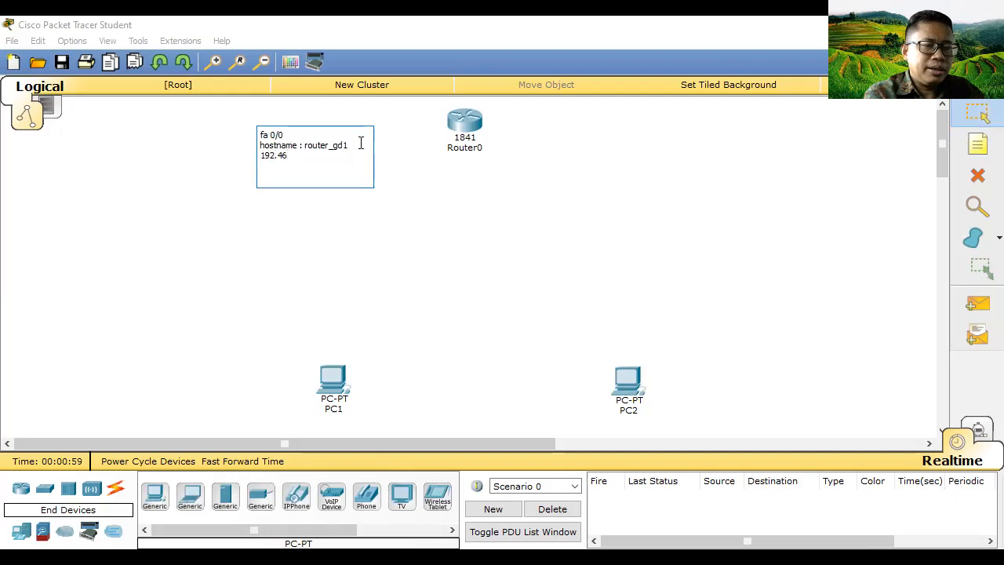
pyautogui.write('168.10.1')
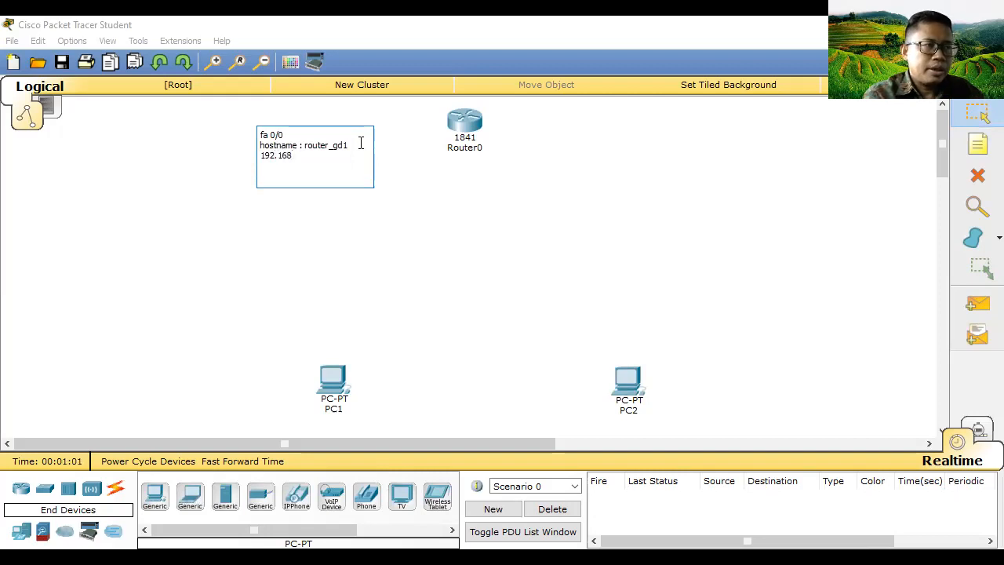
pyautogui.press('Return')
pyautogui.write('op')
pyautogui.press('BackSpace')
pyautogui.press('BackSpace')
pyautogui.write('ip : ')
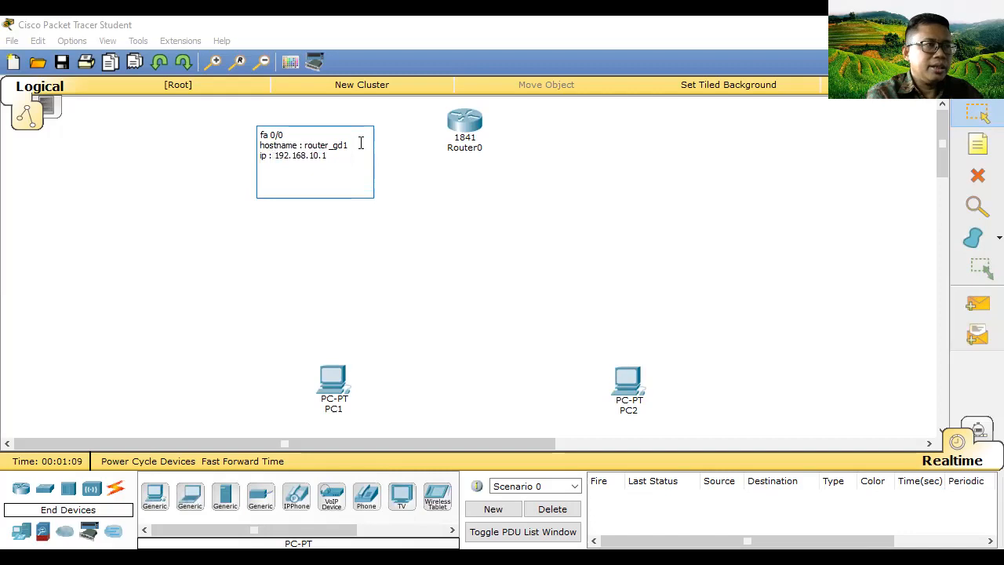
# Step: Add the subnet mask line "sm : 255.255.255.0" to the fa 0/0 note
pyautogui.write('sm ')
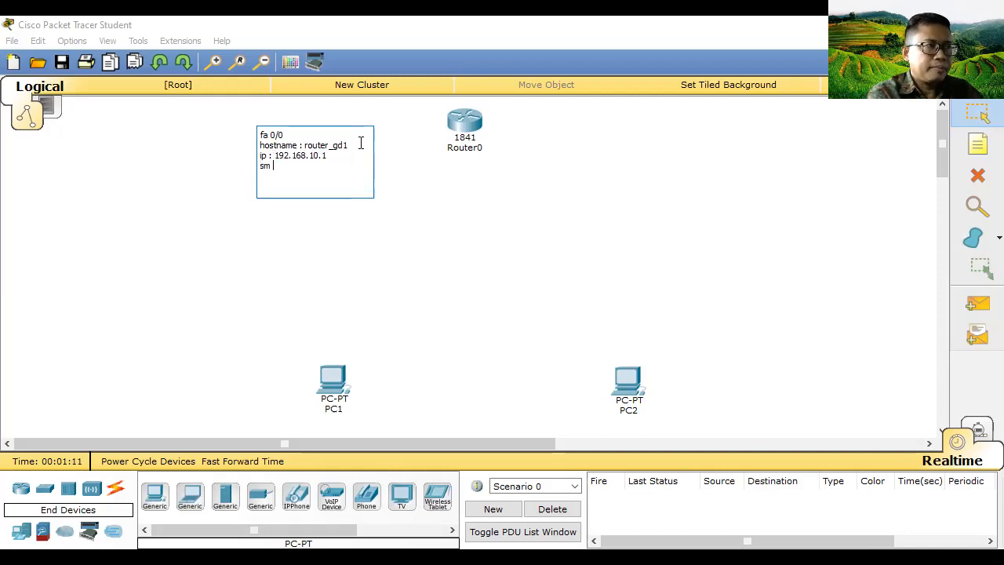
pyautogui.write(': 255.2')
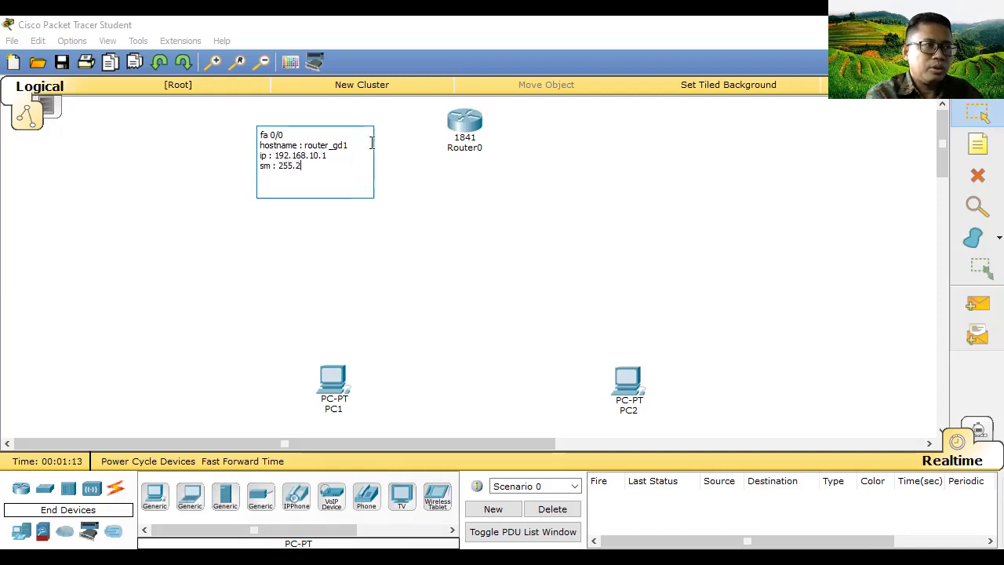
pyautogui.write('55.255.255.0')
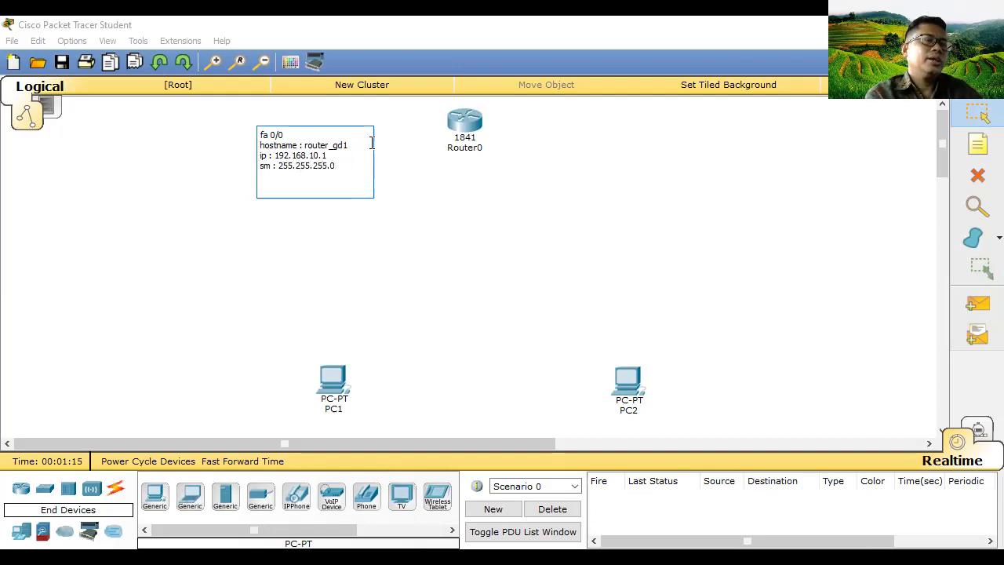
# Step: Copy the whole fa 0/0 note text into a new note to the right of Router0
pyautogui.hotkey('ctrl', 'a')
pyautogui.hotkey('ctrl', 'c')
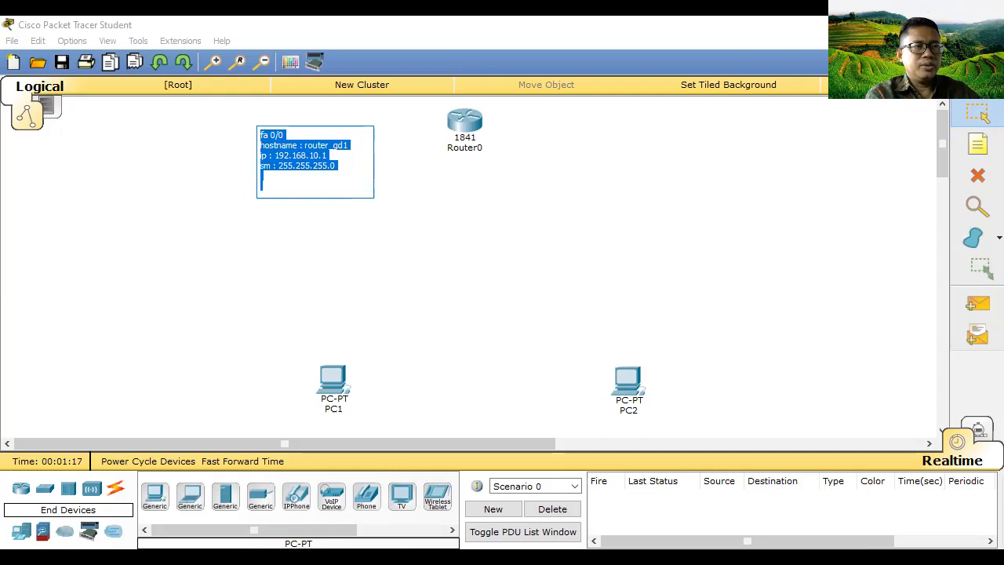
pyautogui.press('Escape')
pyautogui.press('n')
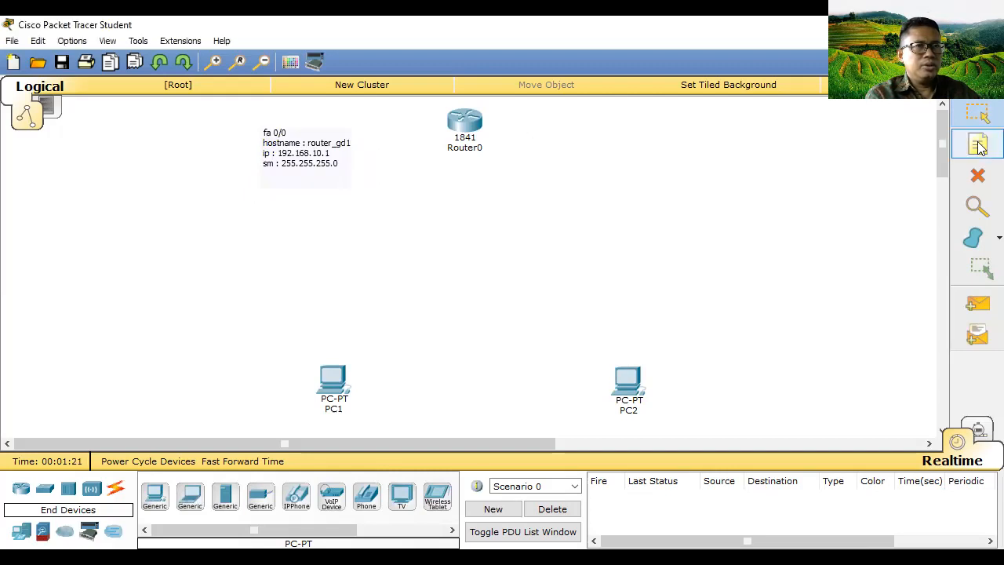
pyautogui.click(585, 127)
pyautogui.hotkey('ctrl', 'v')
# Step: Change the copied note's hostname to router_gd2 and its interface to fa 0/1
pyautogui.click(684, 142)
pyautogui.press('BackSpace')
pyautogui.write('2')
pyautogui.click(607, 138)
pyautogui.press('BackSpace')
pyautogui.write('1')
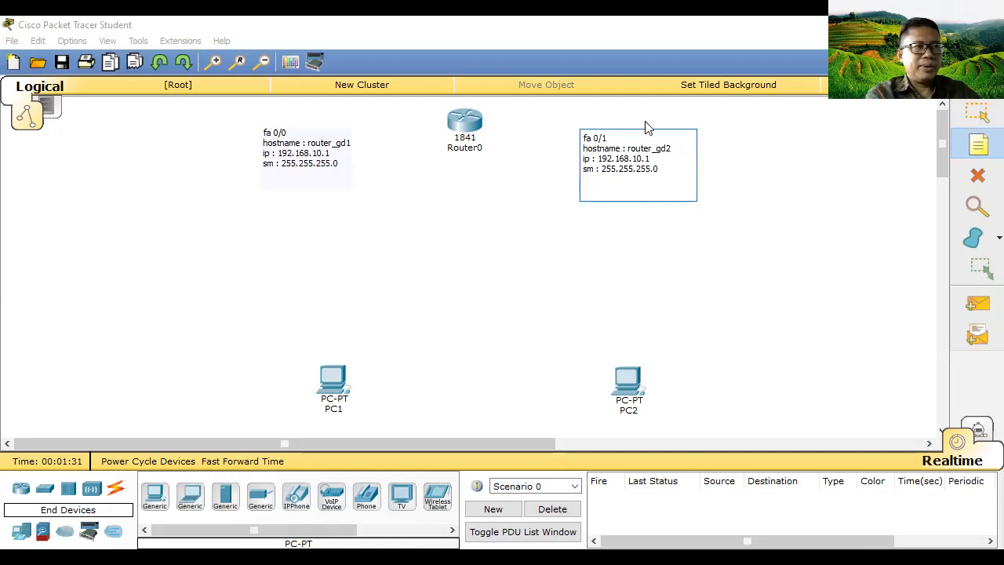
# Step: Change the IP address in the fa 0/1 note to 192.168.20.1
pyautogui.click(980, 113)
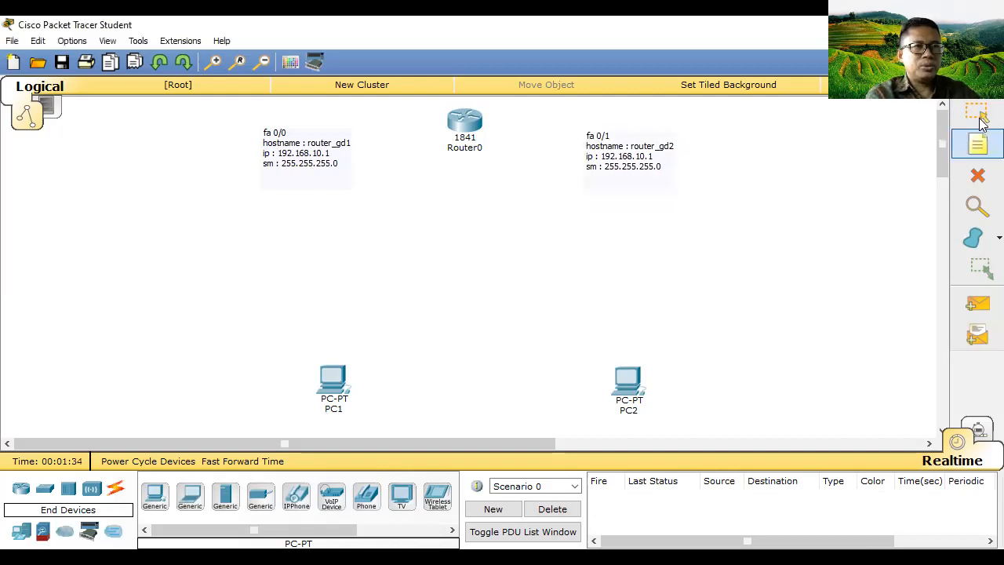
pyautogui.doubleClick(637, 153)
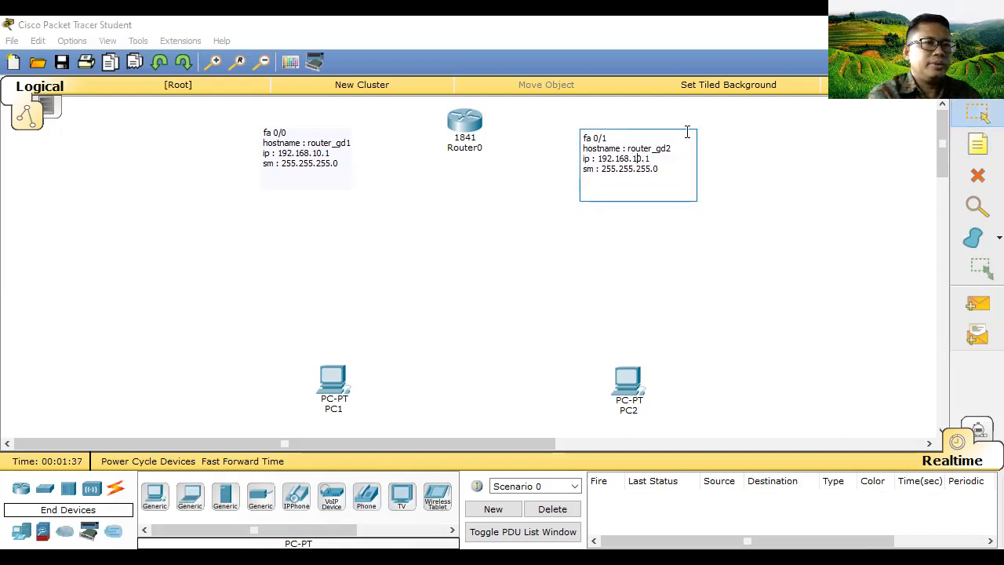
pyautogui.press('BackSpace')
pyautogui.write('2')
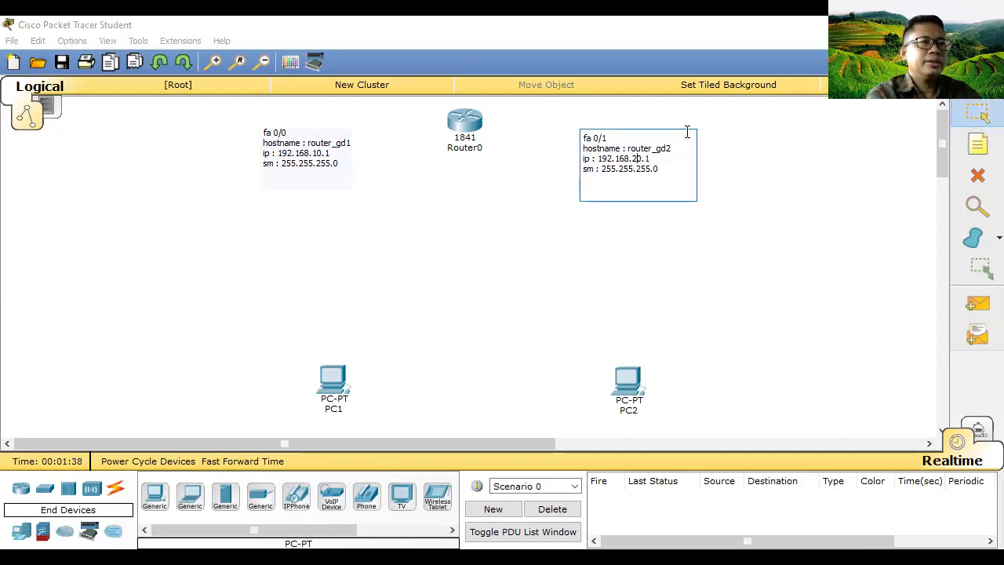
pyautogui.click(533, 105)
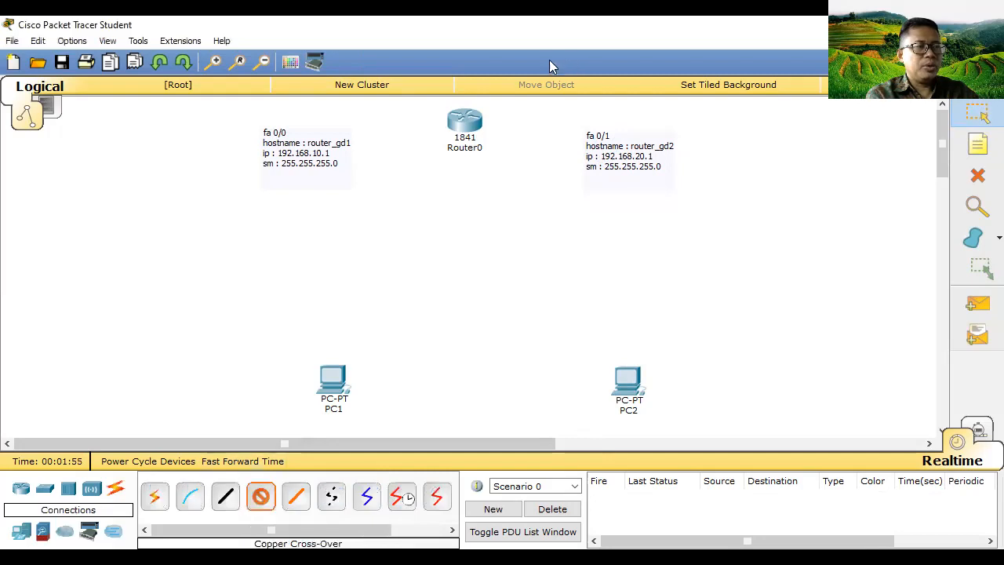
# Step: Connect Router0 FastEthernet0/0 to PC1 FastEthernet0 with a copper cross-over cable and move the fa 0/0 note closer to the router
pyautogui.click(464, 119)
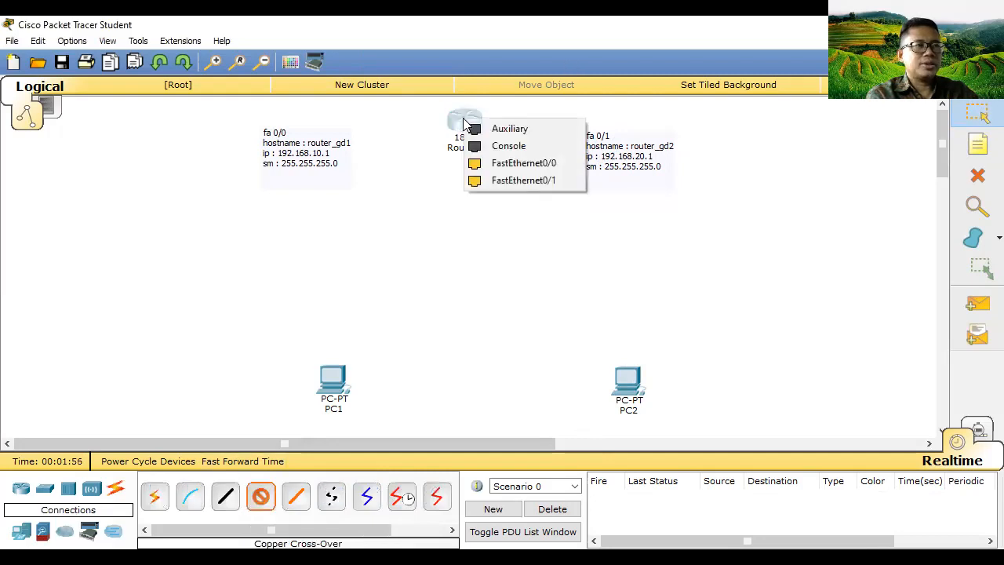
pyautogui.click(520, 163)
pyautogui.click(332, 383)
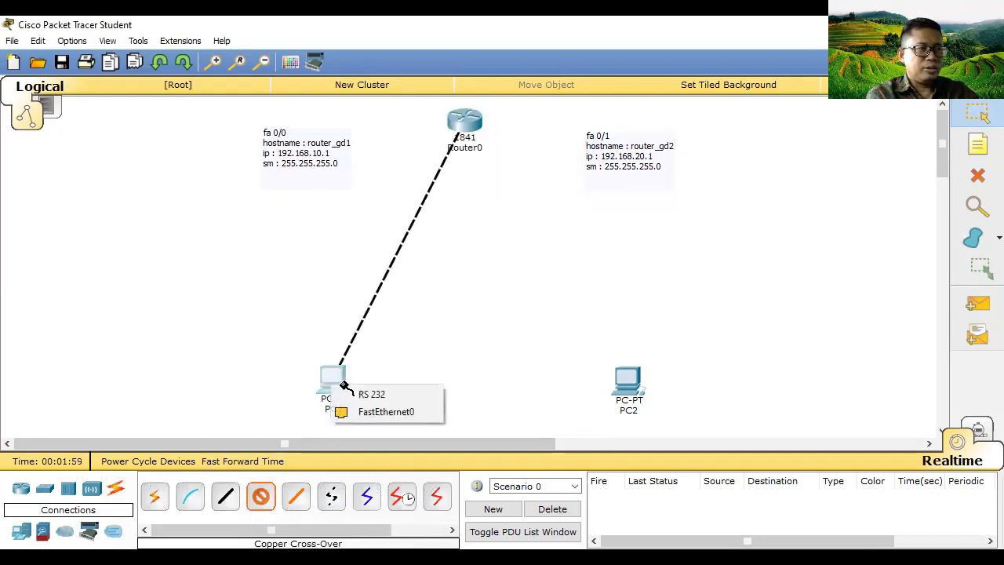
pyautogui.click(370, 412)
pyautogui.moveTo(299, 145); pyautogui.dragTo(371, 139)
# Step: Connect Router0 FastEthernet0/1 to PC2 FastEthernet0 with a copper cross-over cable
pyautogui.click(261, 495)
pyautogui.click(468, 124)
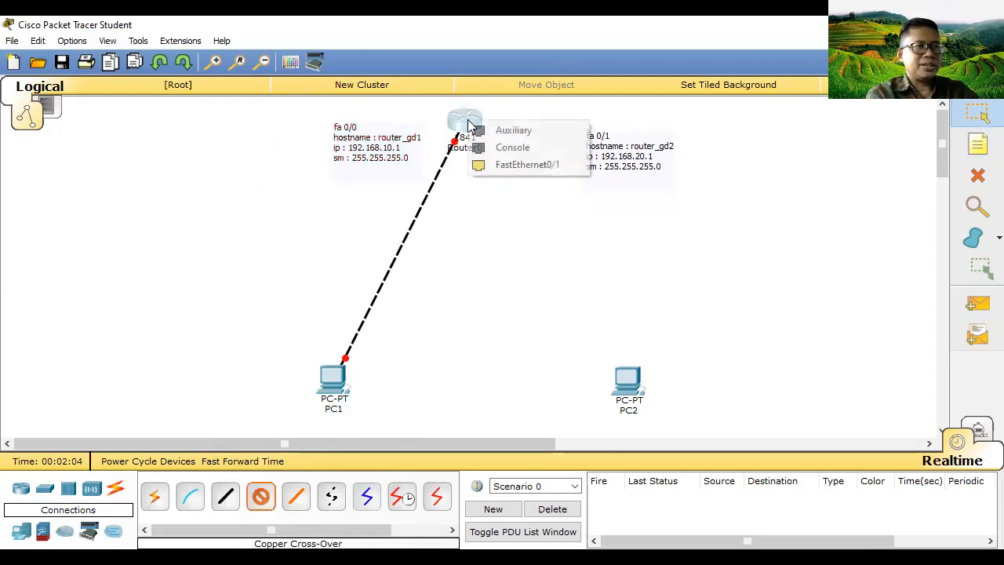
pyautogui.click(517, 165)
pyautogui.click(628, 378)
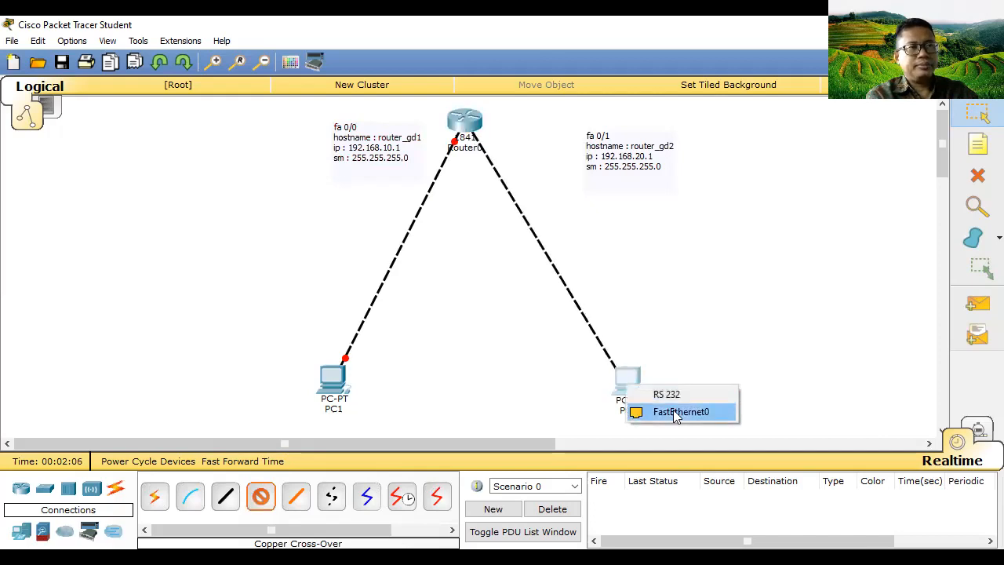
pyautogui.click(675, 412)
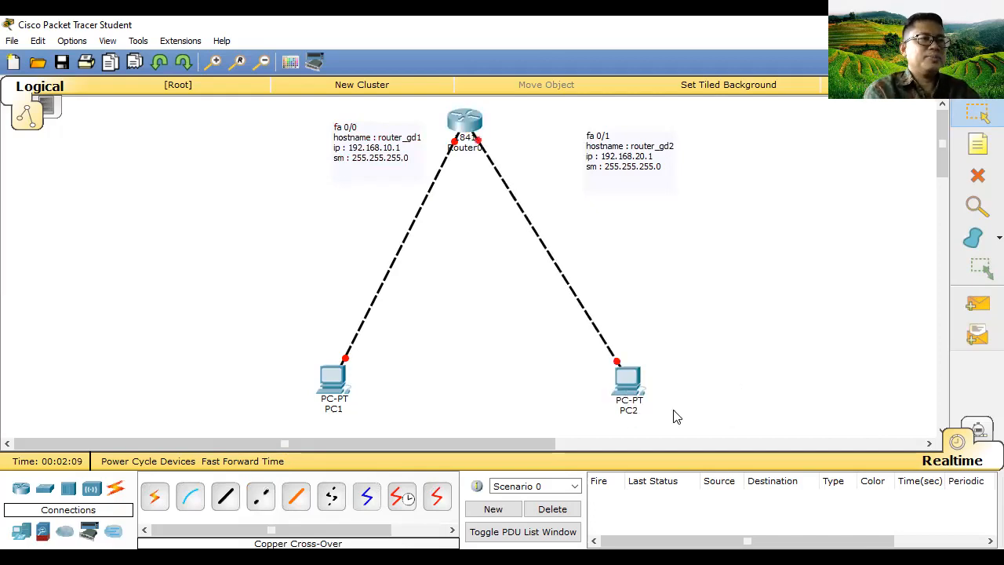
# Step: Open Router0's command line interface
pyautogui.hotkey('alt', 'Tab')
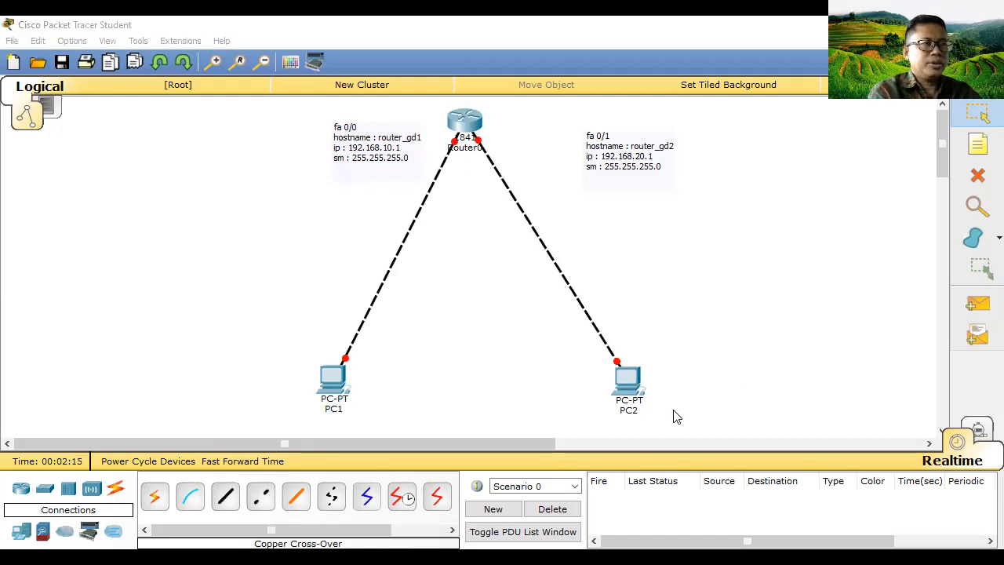
pyautogui.click(469, 122)
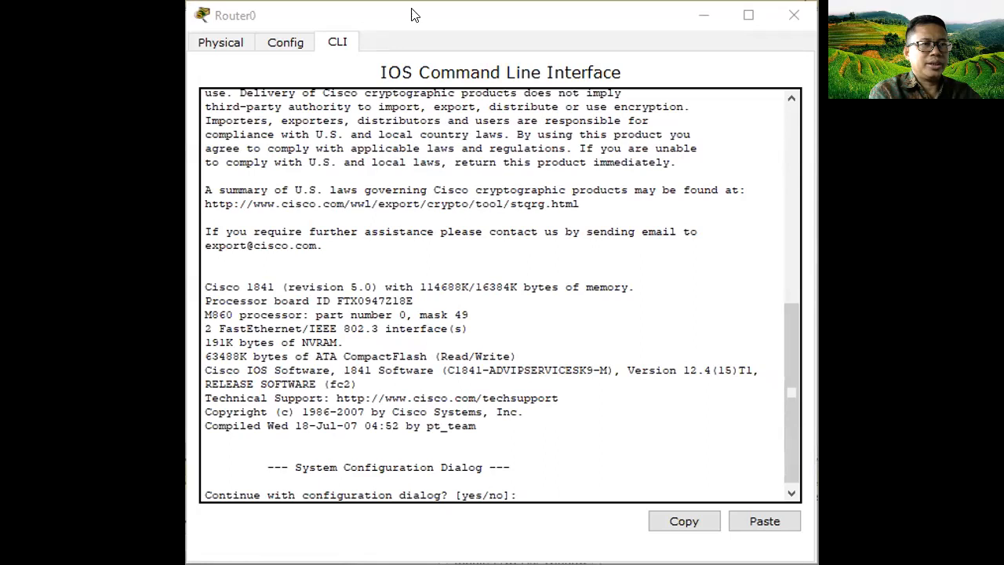
pyautogui.moveTo(415, 15); pyautogui.dragTo(430, 14)
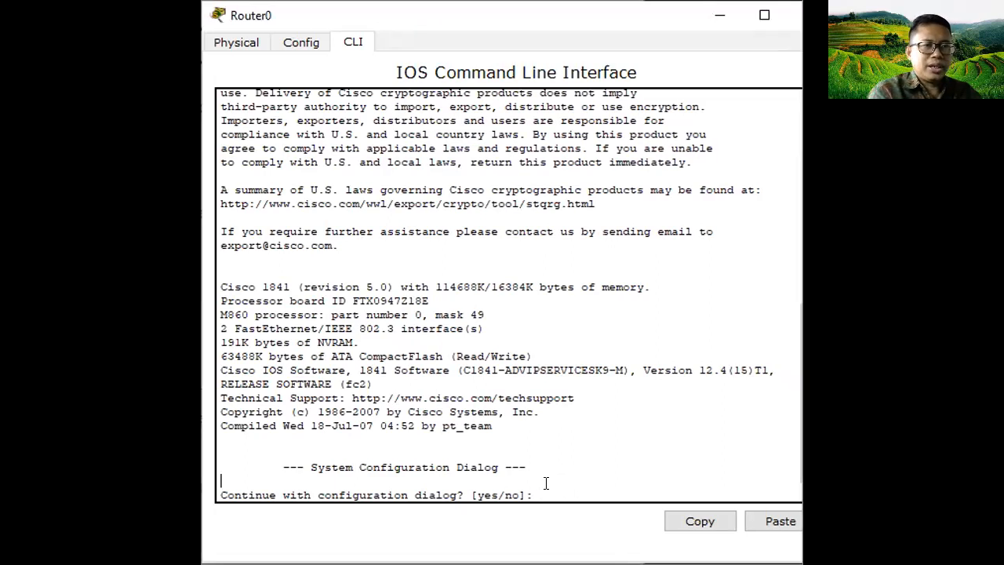
# Step: Decline the router's initial configuration dialog and enter privileged EXEC mode
pyautogui.write('no')
pyautogui.press('Return')
pyautogui.press('Return')
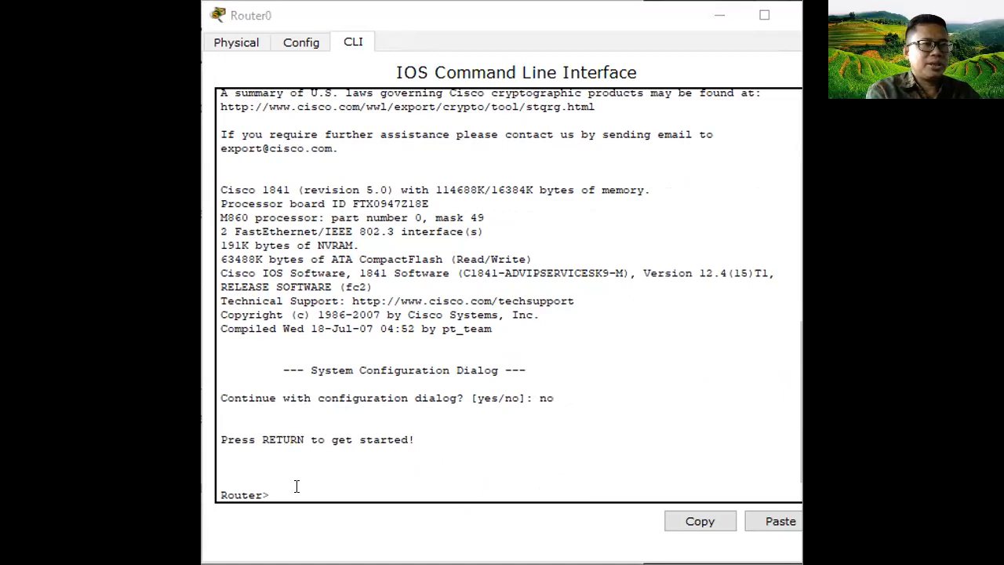
pyautogui.write('ena')
pyautogui.press('Tab')
pyautogui.press('Return')
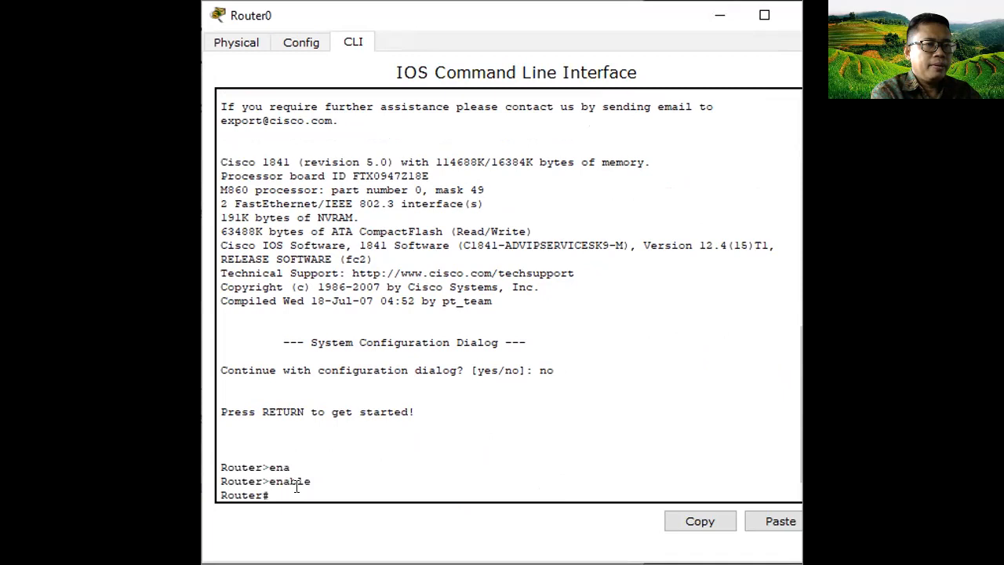
# Step: Enter global configuration mode and set the router's hostname to rt_gdl
pyautogui.write('conf')
pyautogui.press('Tab')
pyautogui.write('ter')
pyautogui.press('Tab')
pyautogui.press('Return')
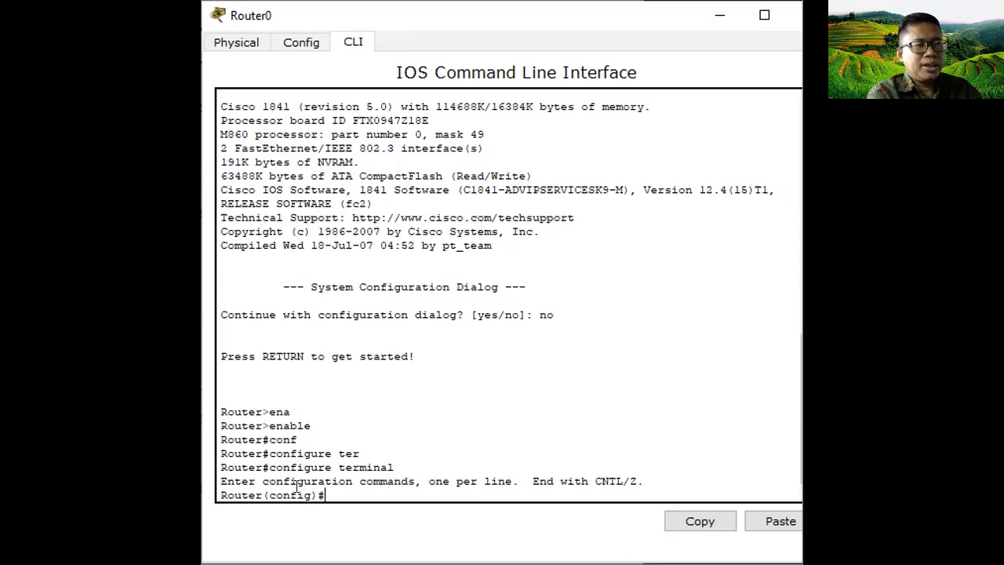
pyautogui.write('h')
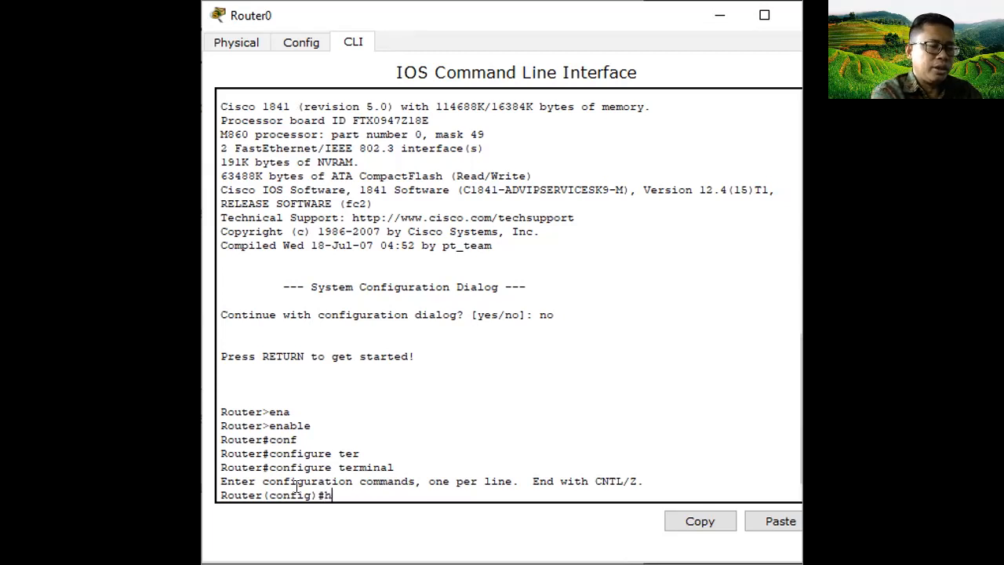
pyautogui.write('os')
pyautogui.press('Tab')
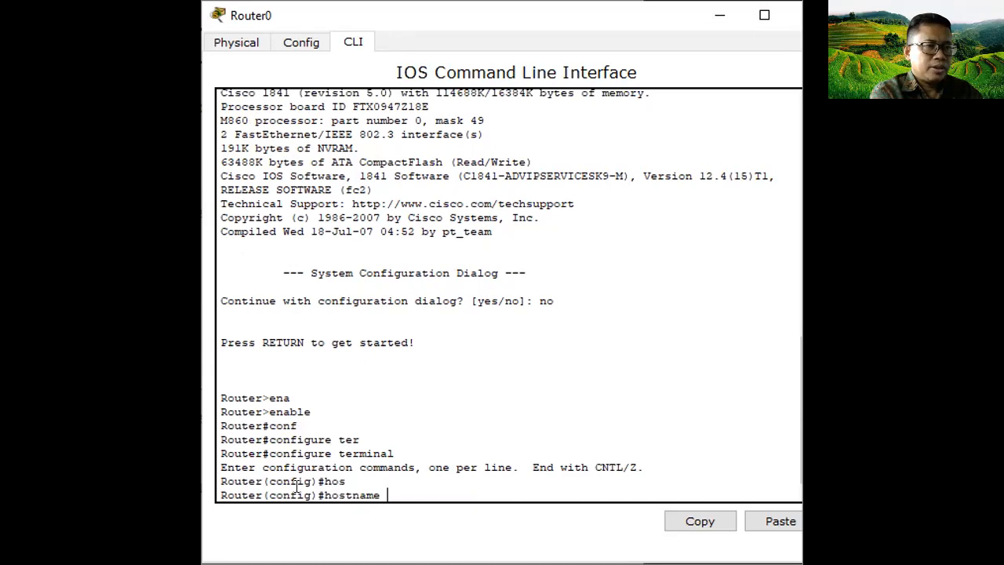
pyautogui.write('rt')
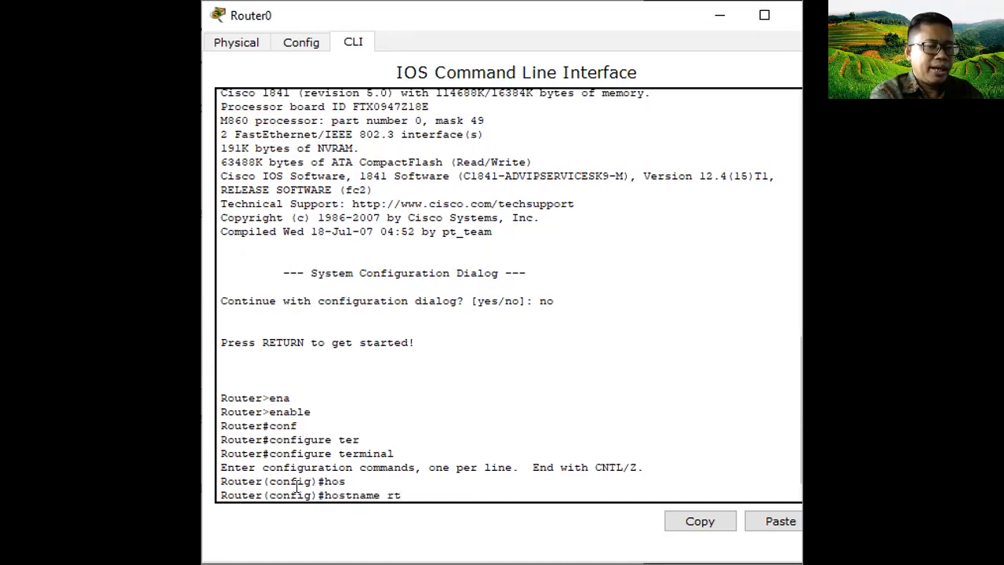
pyautogui.write('_gdl')
pyautogui.press('Return')
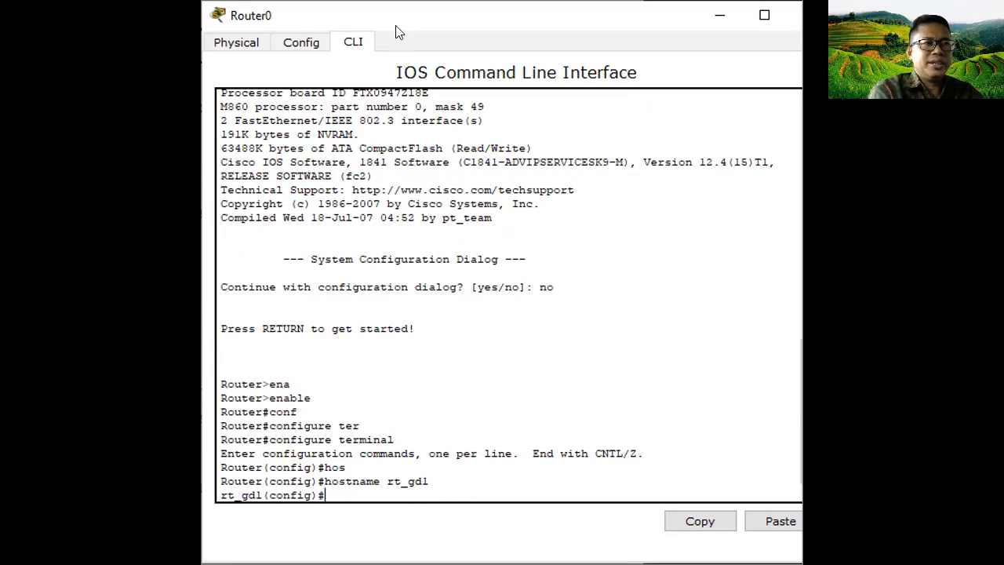
# Step: Enter interface configuration mode for FastEthernet 0/0
pyautogui.write('inter')
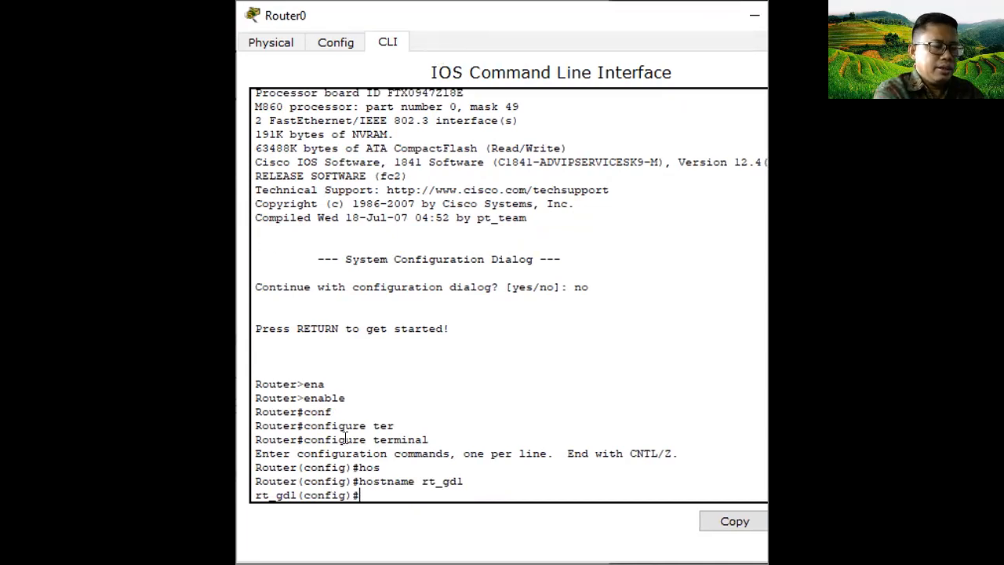
pyautogui.press('Tab')
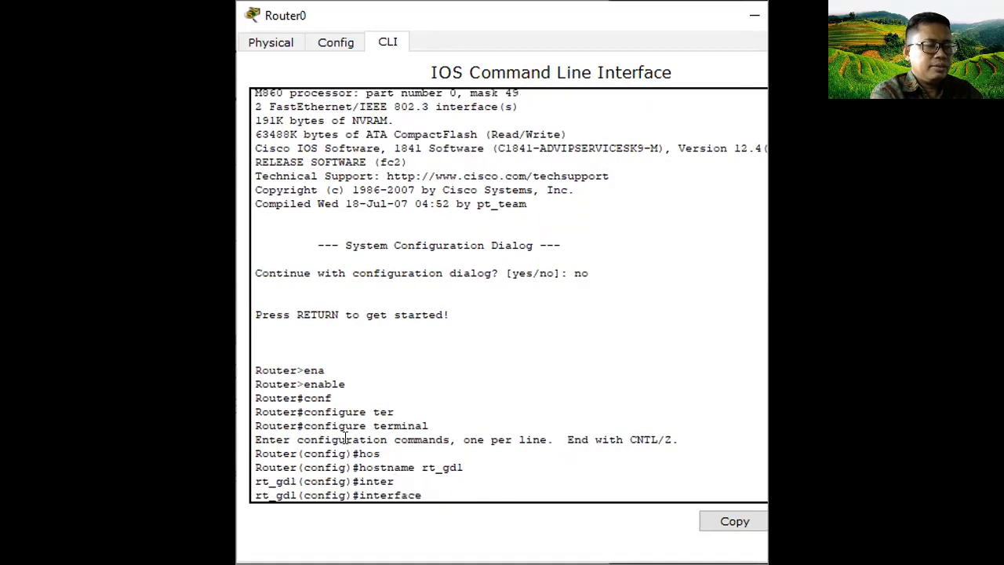
pyautogui.write('fa')
pyautogui.press('Tab')
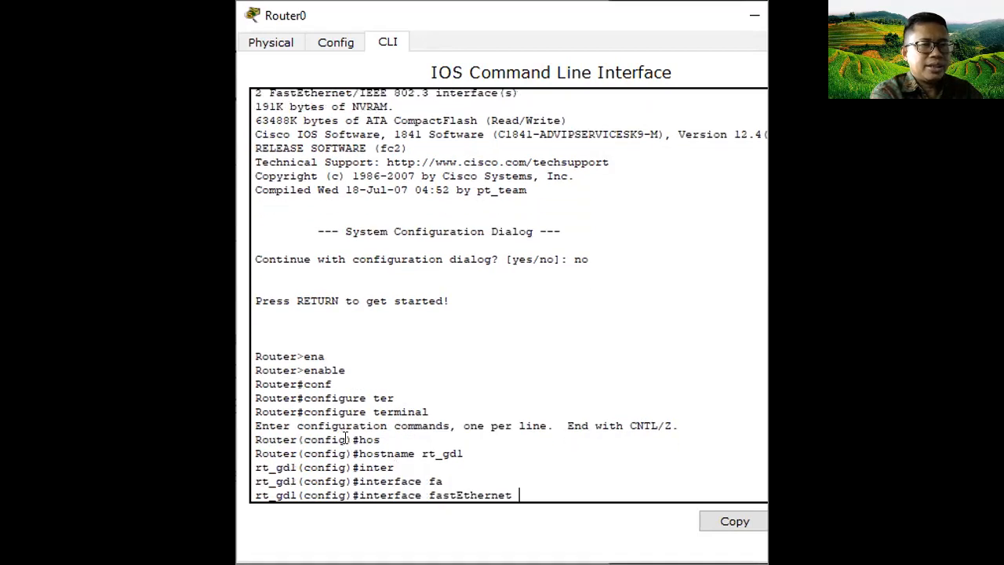
pyautogui.write('0/1')
pyautogui.press('BackSpace')
pyautogui.write('0')
pyautogui.press('Return')
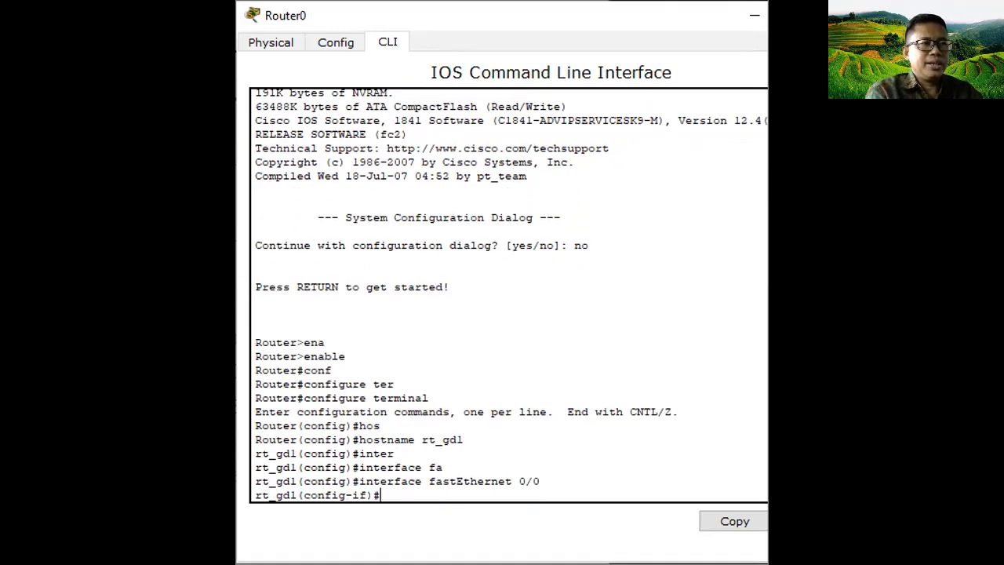
# Step: Assign IP address 192.168.10.1 with subnet mask 255.255.255.0 to FastEthernet 0/0
pyautogui.write('ip')
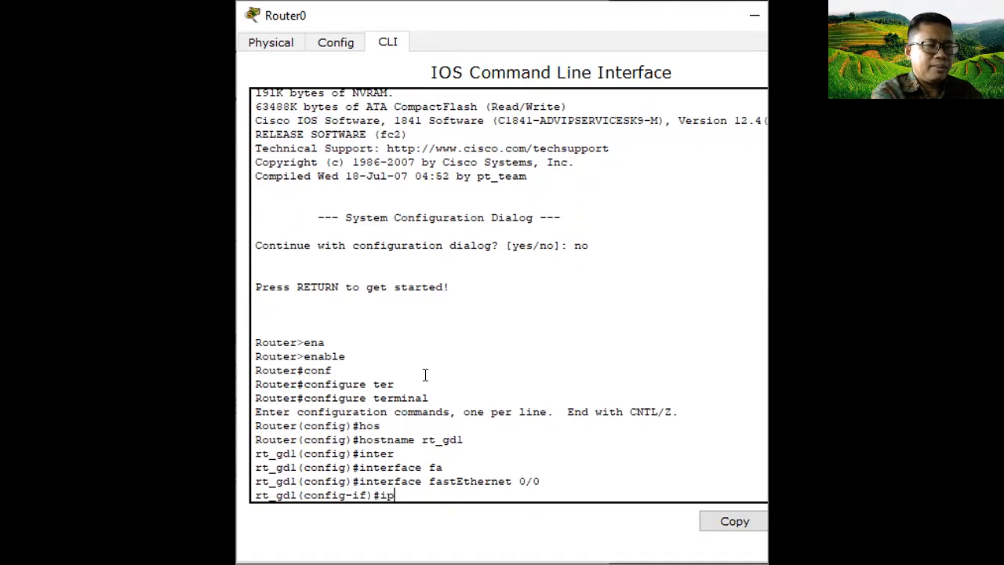
pyautogui.write(' af')
pyautogui.press('Tab')
pyautogui.press('BackSpace')
pyautogui.write('d')
pyautogui.press('Tab')
pyautogui.write('192.1698')
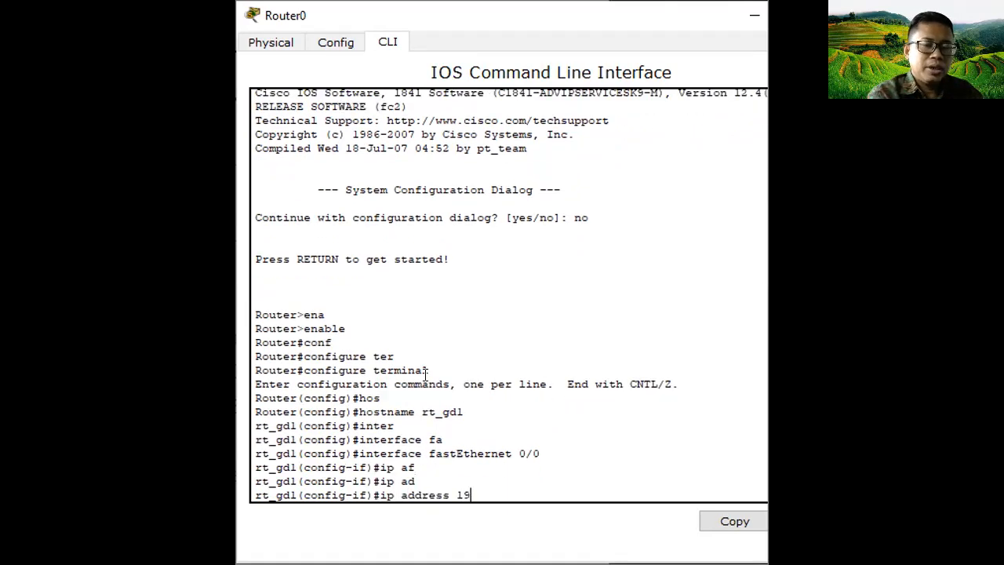
pyautogui.press('BackSpace')
pyautogui.press('BackSpace')
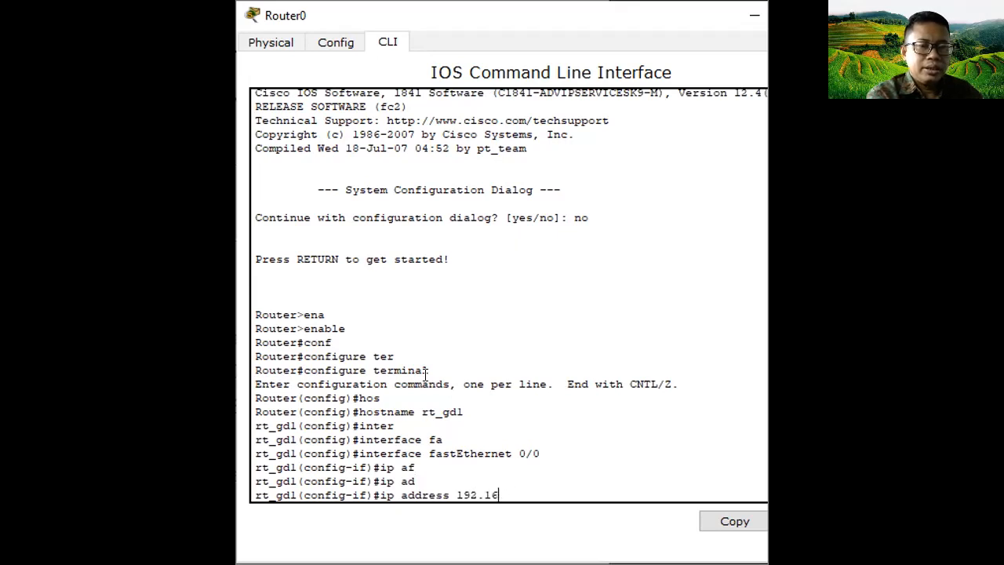
pyautogui.write('8.10.1')
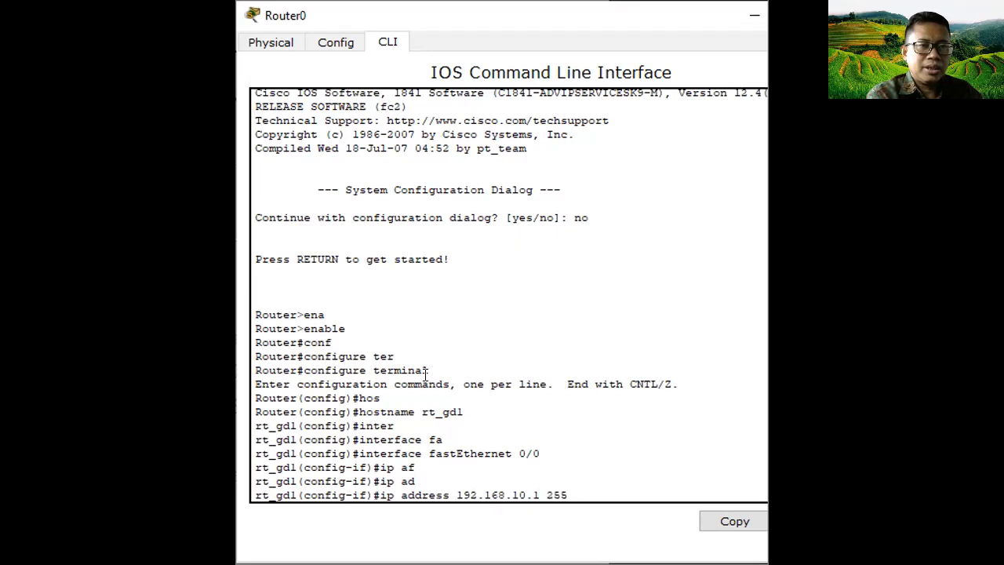
pyautogui.write('255.255.0')
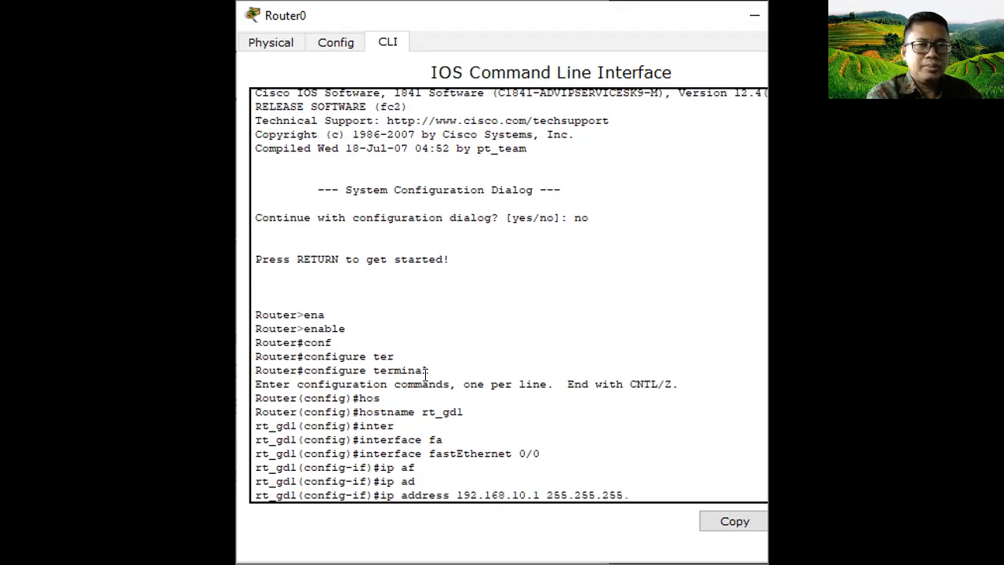
pyautogui.press('Return')
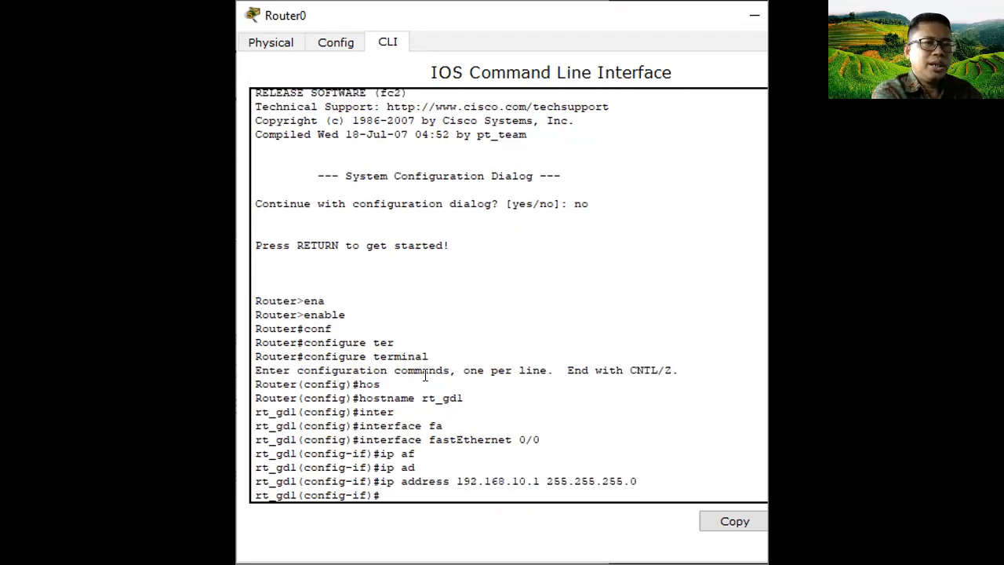
# Step: Enable FastEthernet 0/0 with no shutdown and return to global configuration mode
pyautogui.write('no sh')
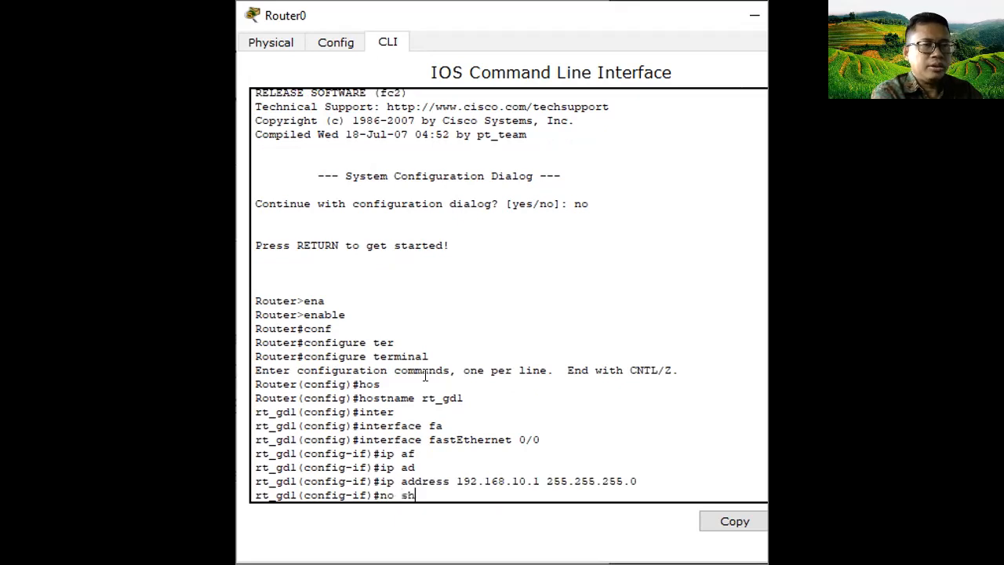
pyautogui.press('Tab')
pyautogui.press('Return')
pyautogui.write('exit')
pyautogui.press('Return')
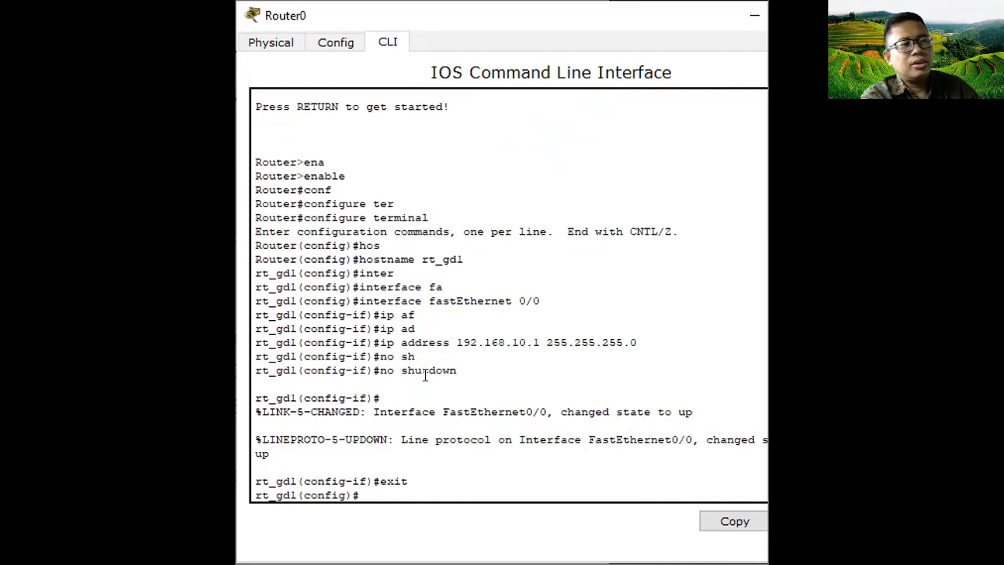
# Step: Create a DHCP pool named nw-10 on the router
pyautogui.write('ip')
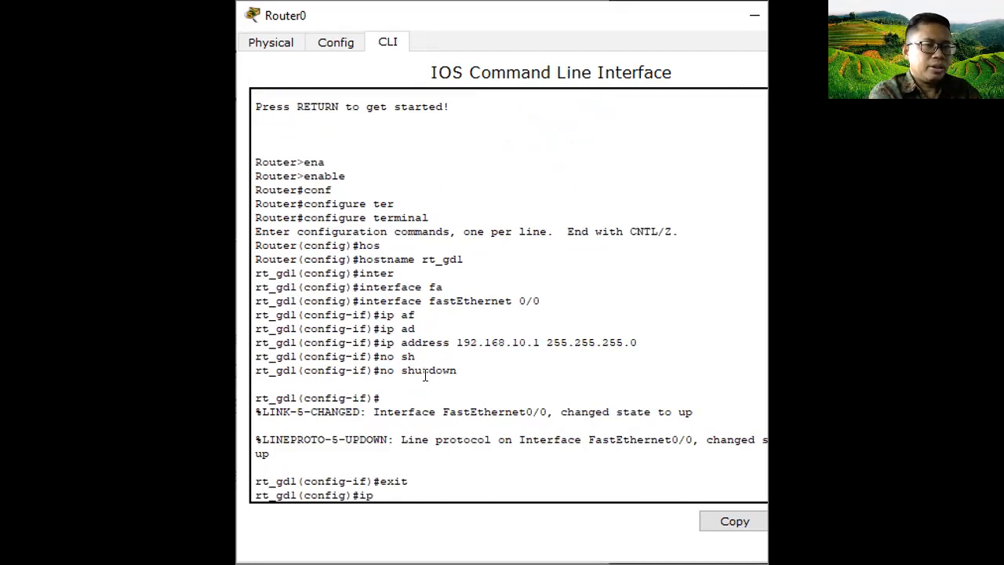
pyautogui.write(' ad')
pyautogui.press('BackSpace')
pyautogui.press('BackSpace')
pyautogui.write('dh')
pyautogui.press('Tab')
pyautogui.write('p')
pyautogui.press('Tab')
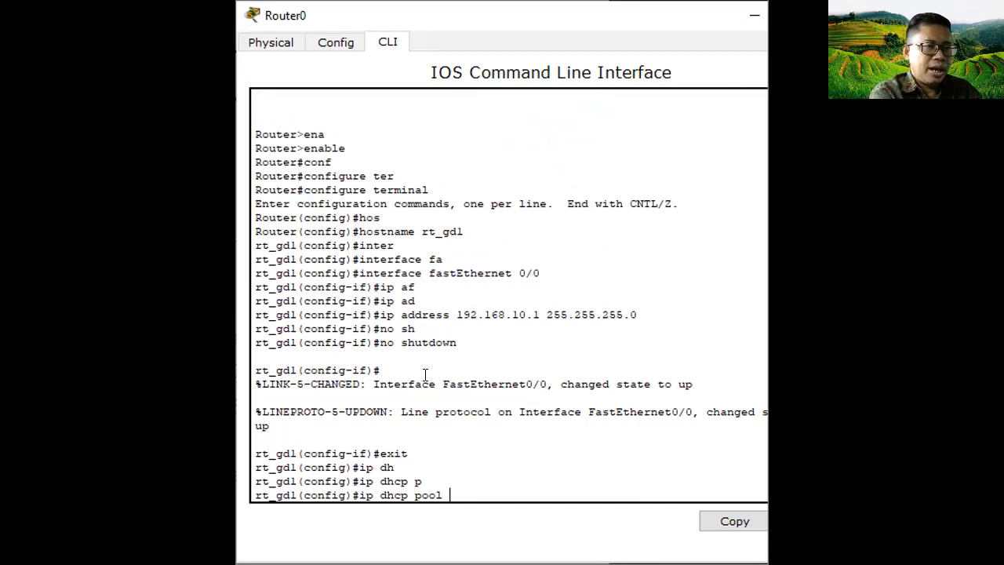
pyautogui.write('nw-')
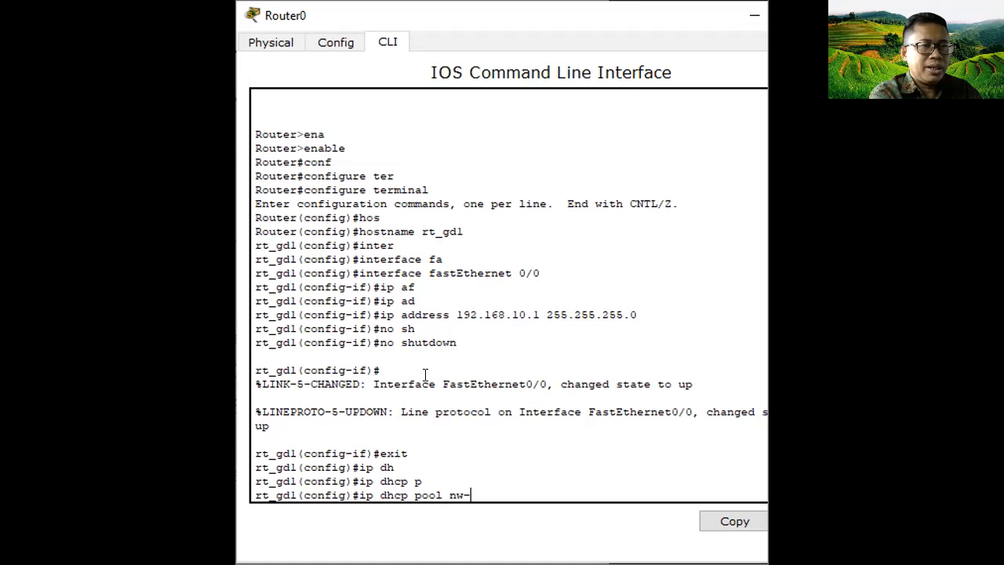
pyautogui.write('10')
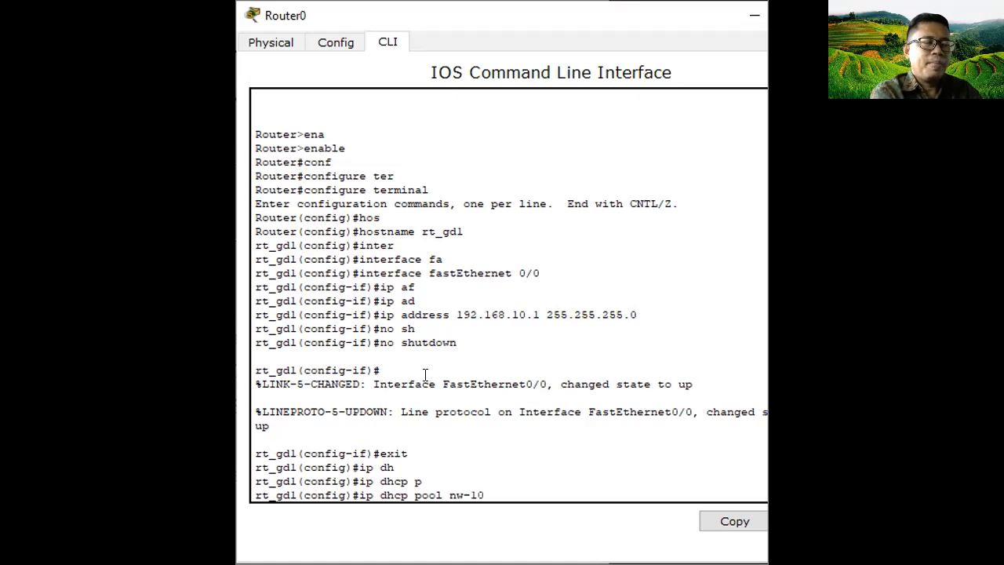
pyautogui.press('Return')
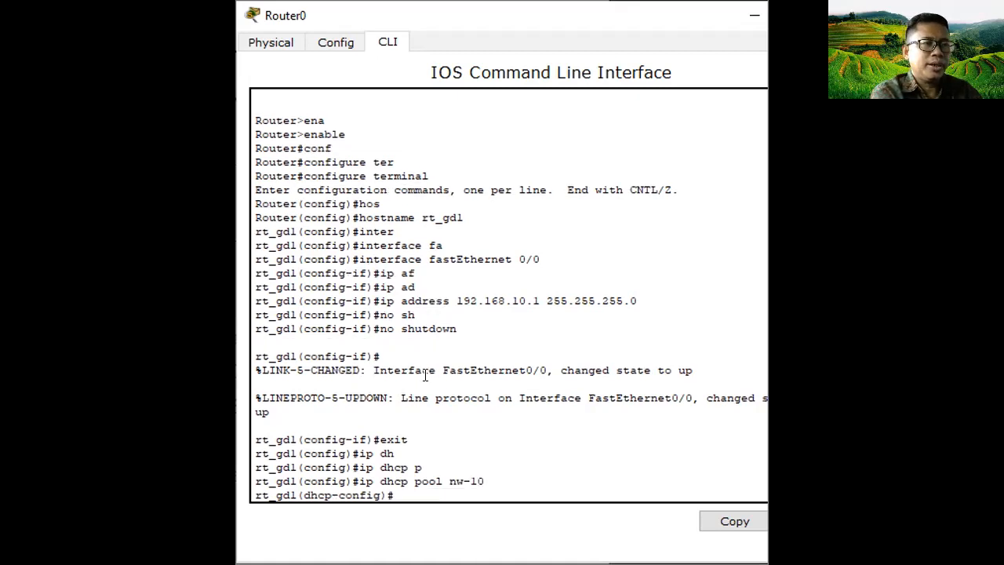
# Step: Set the nw-10 pool's network to 192.168.10.0 with mask 255.255.255.0
pyautogui.write('netw')
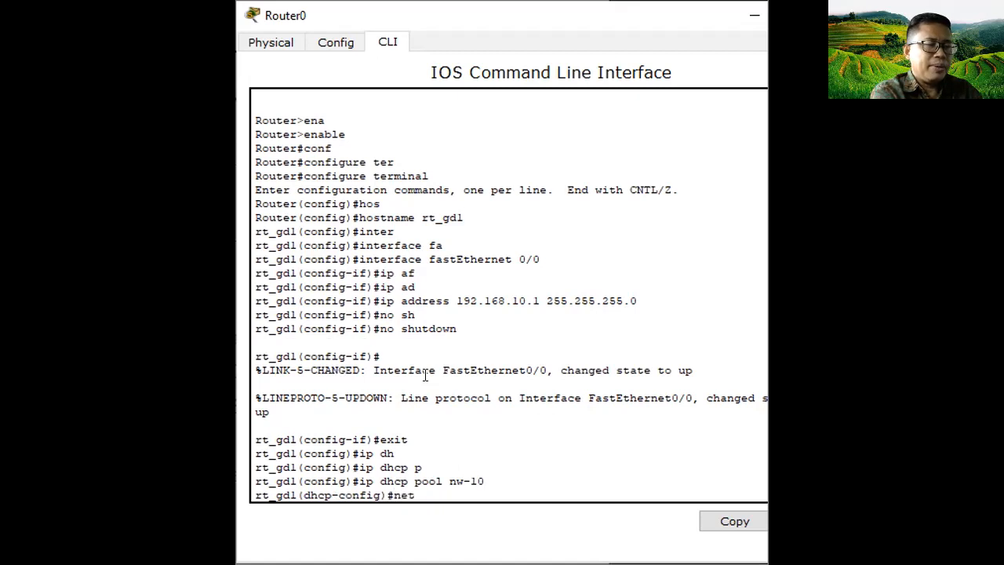
pyautogui.press('Tab')
pyautogui.write('192.')
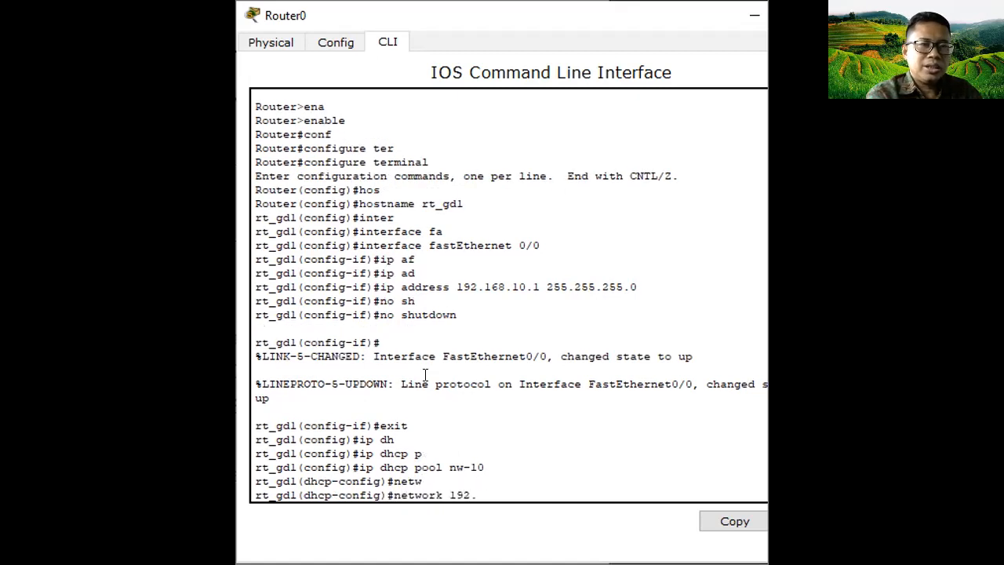
pyautogui.write('168.10.0 ')
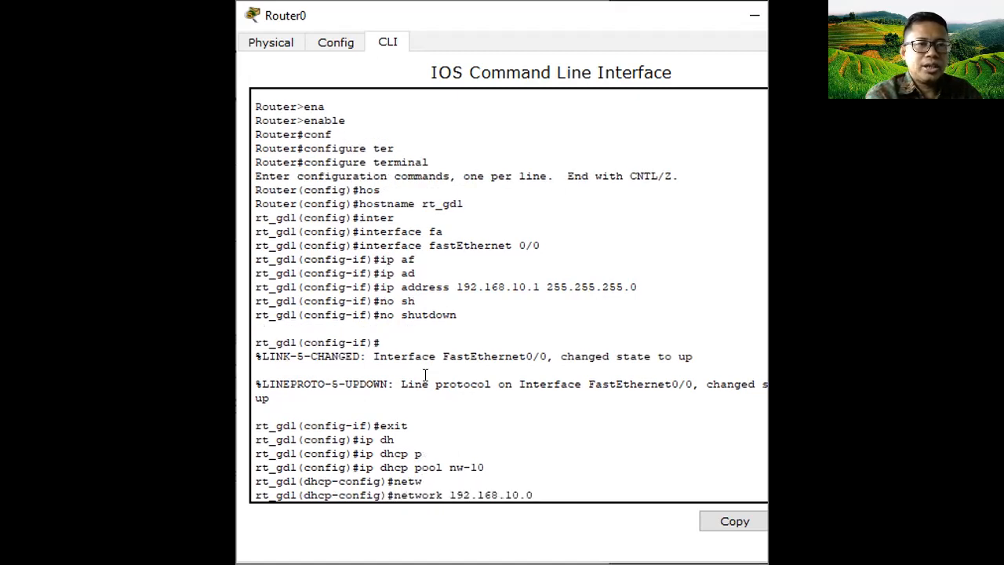
pyautogui.write('255.255')
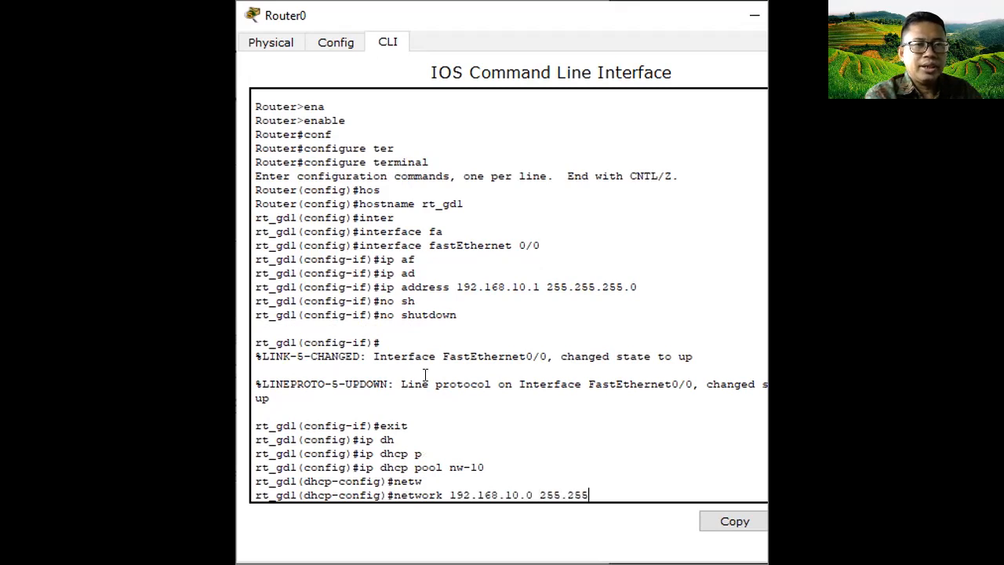
pyautogui.write('.255.0')
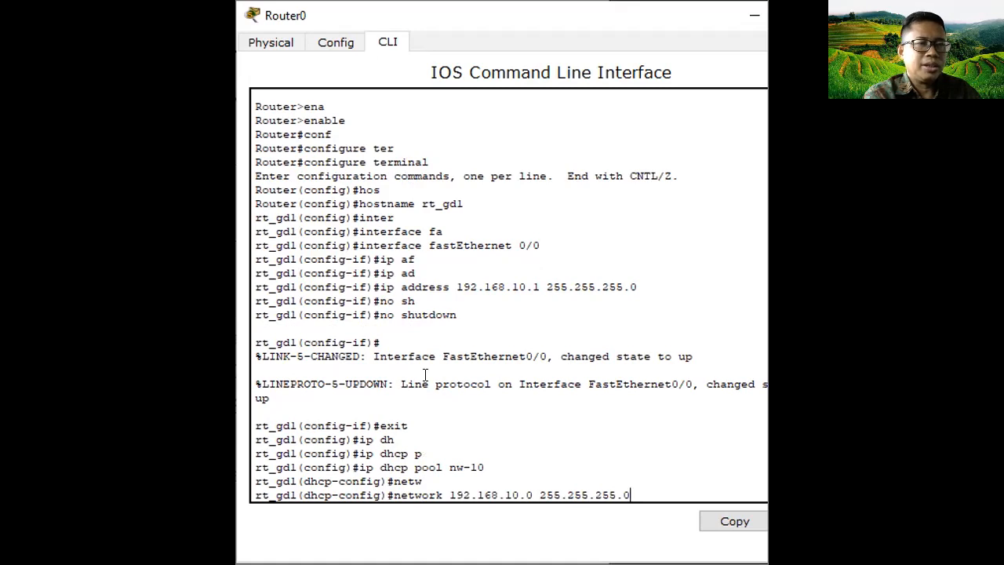
pyautogui.press('Return')
# Step: Set the nw-10 pool's default router to 192.168.10.1 and return to global configuration mode
pyautogui.write('def')
pyautogui.press('Tab')
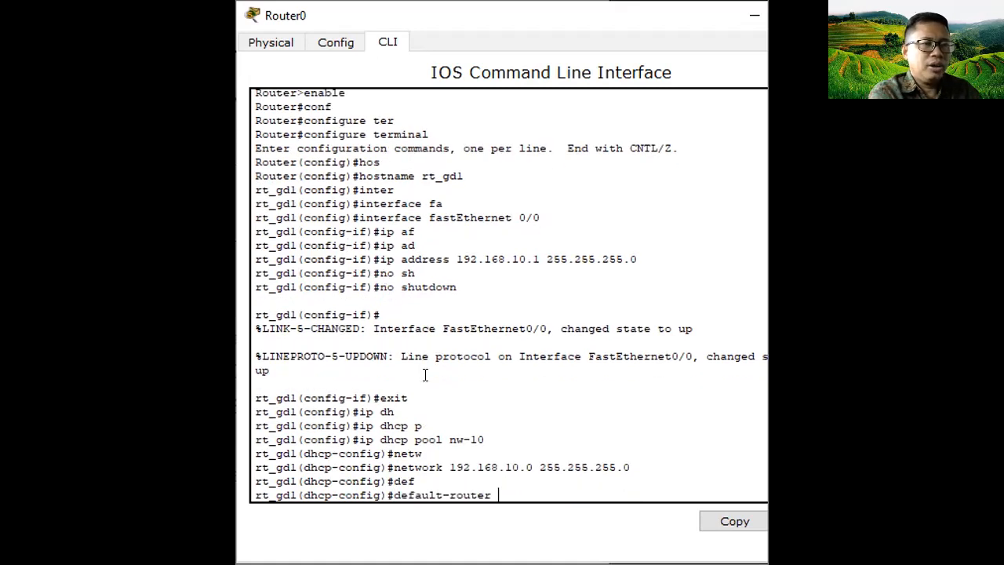
pyautogui.write('192.')
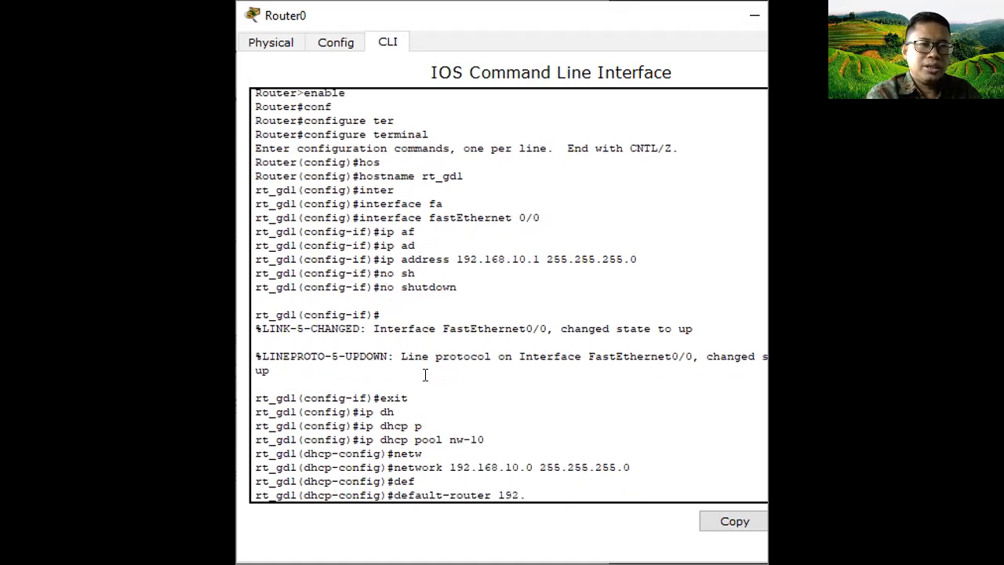
pyautogui.write('168.10.1')
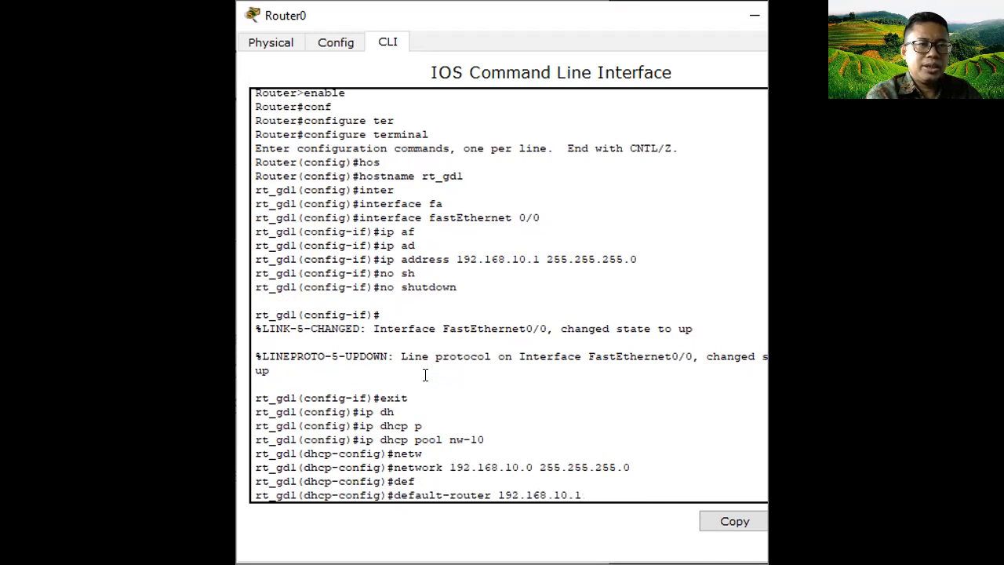
pyautogui.press('Return')
pyautogui.write('exit')
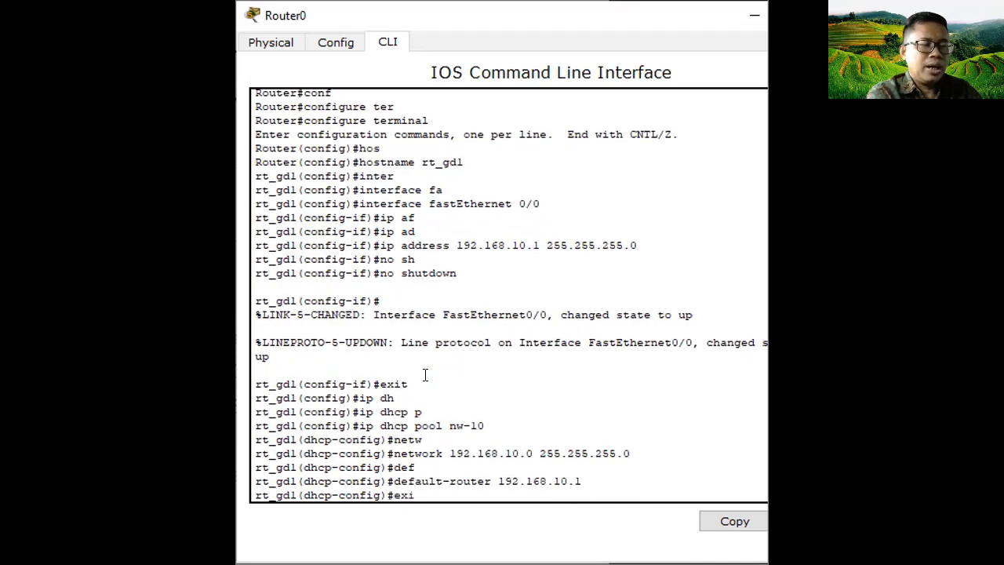
pyautogui.press('Return')
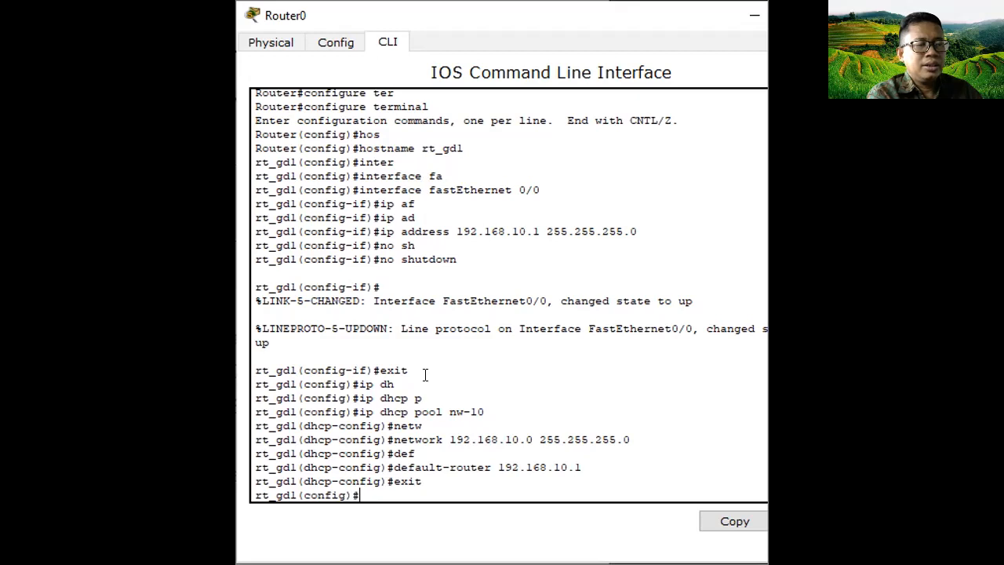
# Step: Exclude 192.168.10.1 from the router's DHCP address assignments
pyautogui.write('ip dh')
pyautogui.press('Tab')
pyautogui.write('ex')
pyautogui.press('Tab')
pyautogui.write('192.168.1')
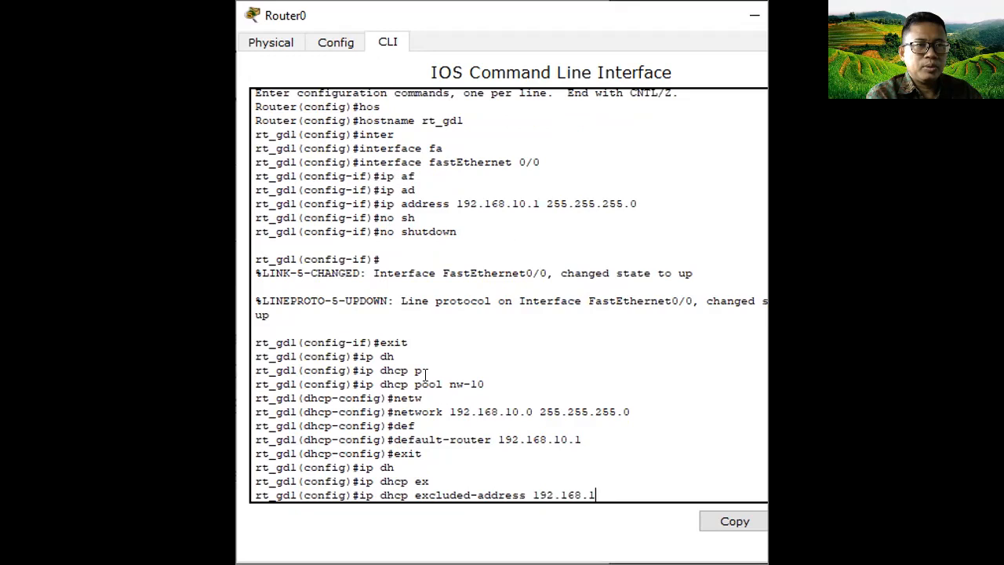
pyautogui.write('0.1')
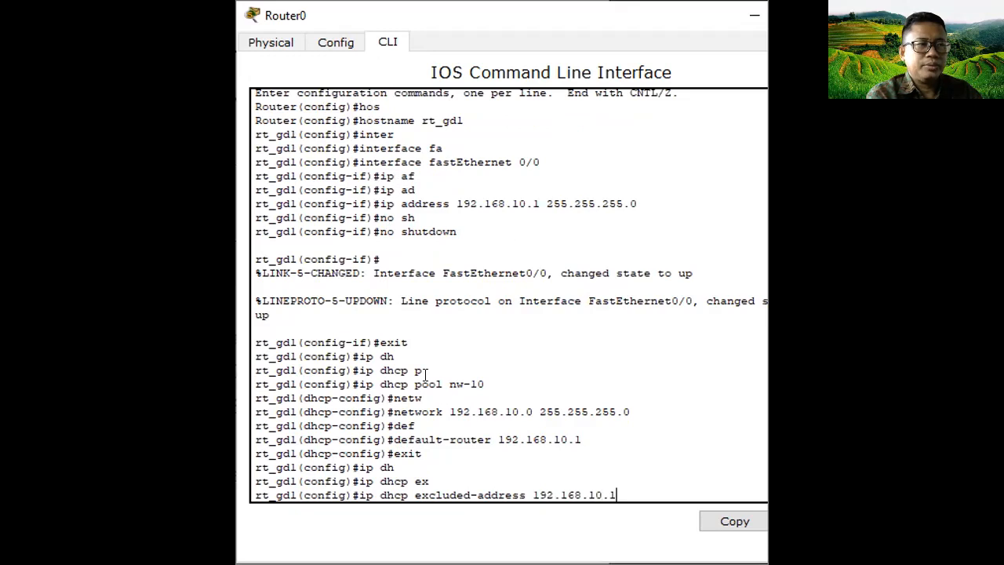
pyautogui.press('Return')
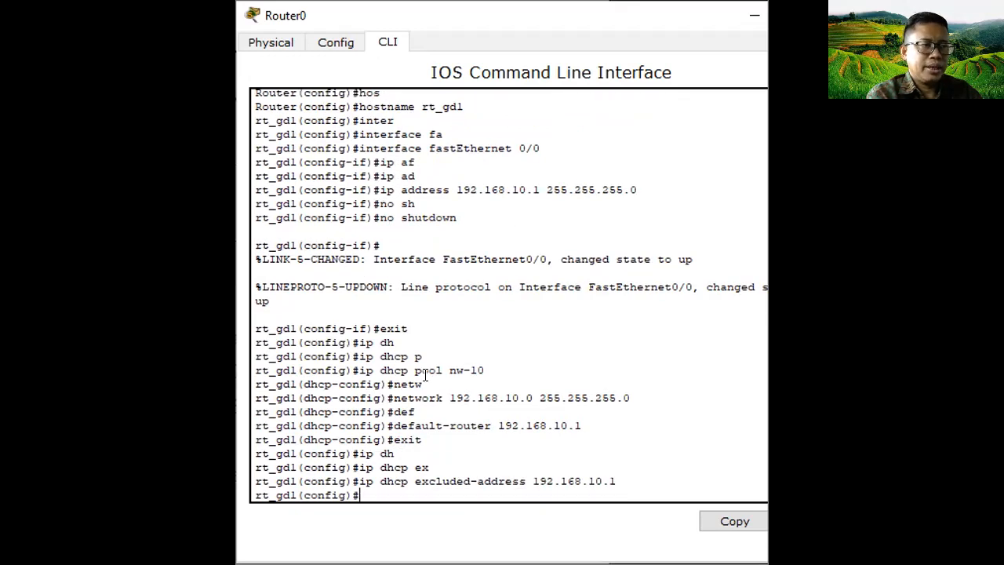
# Step: Leave global configuration mode and write the router's configuration to memory
pyautogui.write('exit')
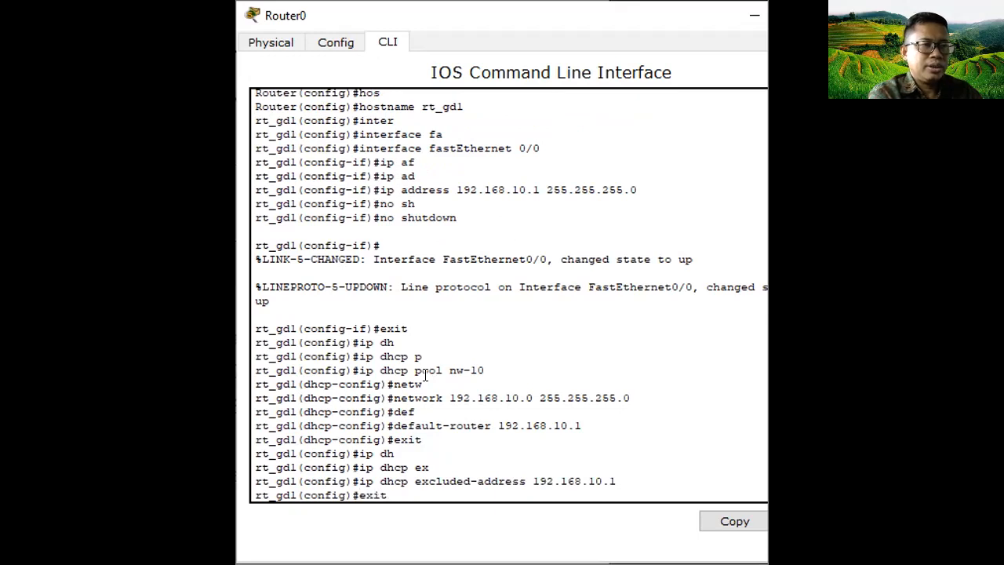
pyautogui.press('Return')
pyautogui.write('wr')
pyautogui.press('Return')
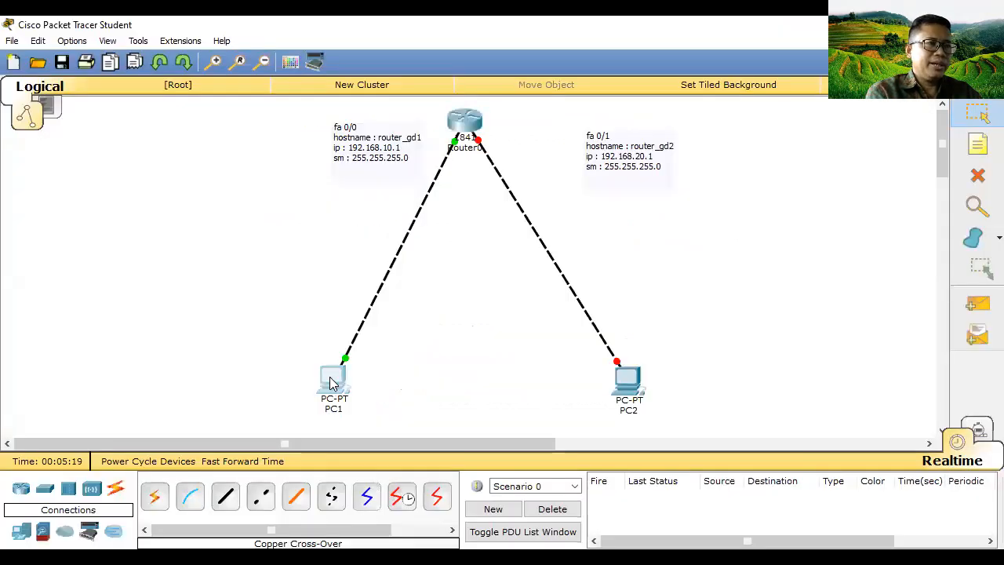
# Step: Set PC1's IPv4 configuration to DHCP and return to the topology
pyautogui.click(329, 382)
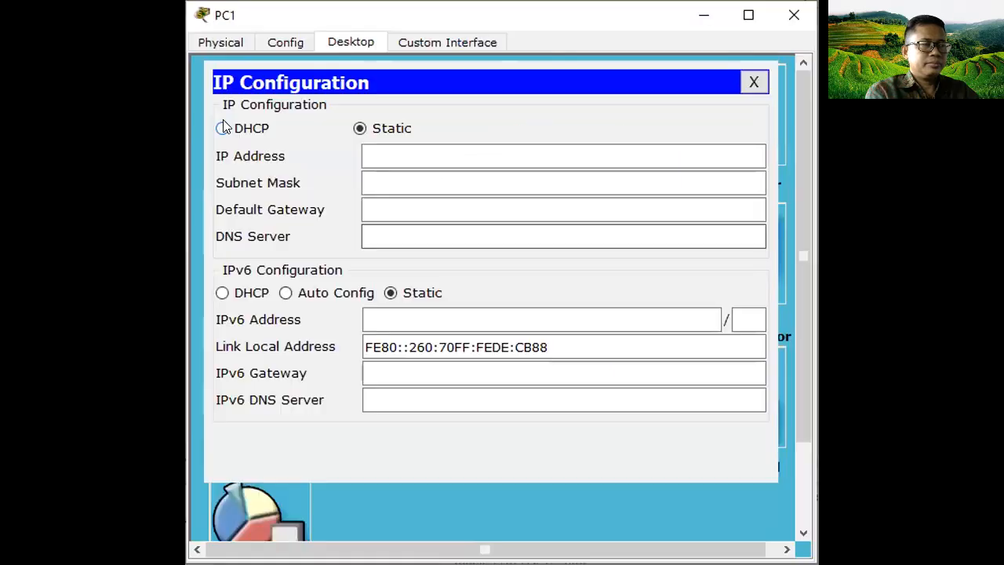
pyautogui.click(223, 127)
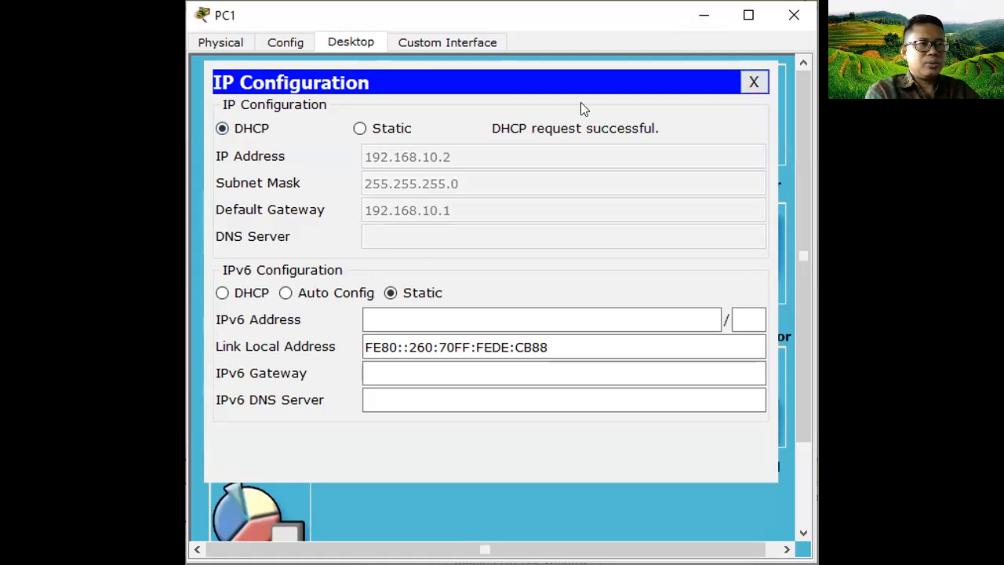
pyautogui.hotkey('alt', 'Tab')
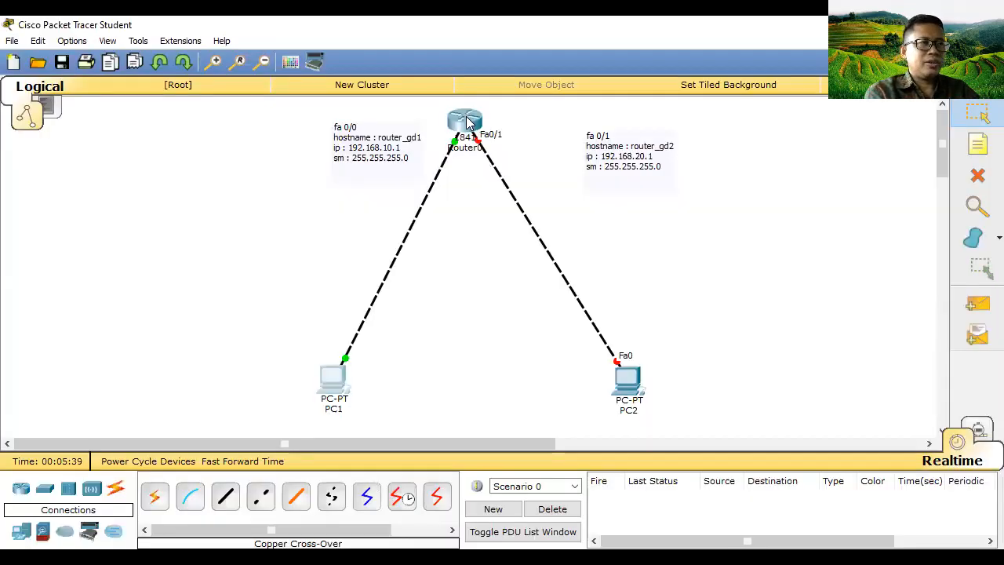
# Step: Revisit Router0 and set PC2's IPv4 configuration to DHCP
pyautogui.click(468, 127)
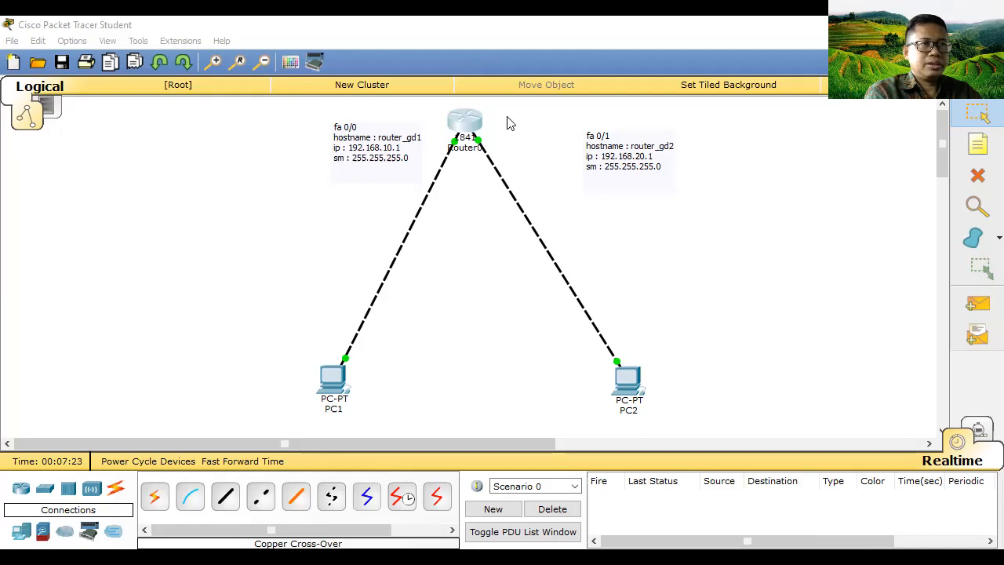
pyautogui.click(625, 392)
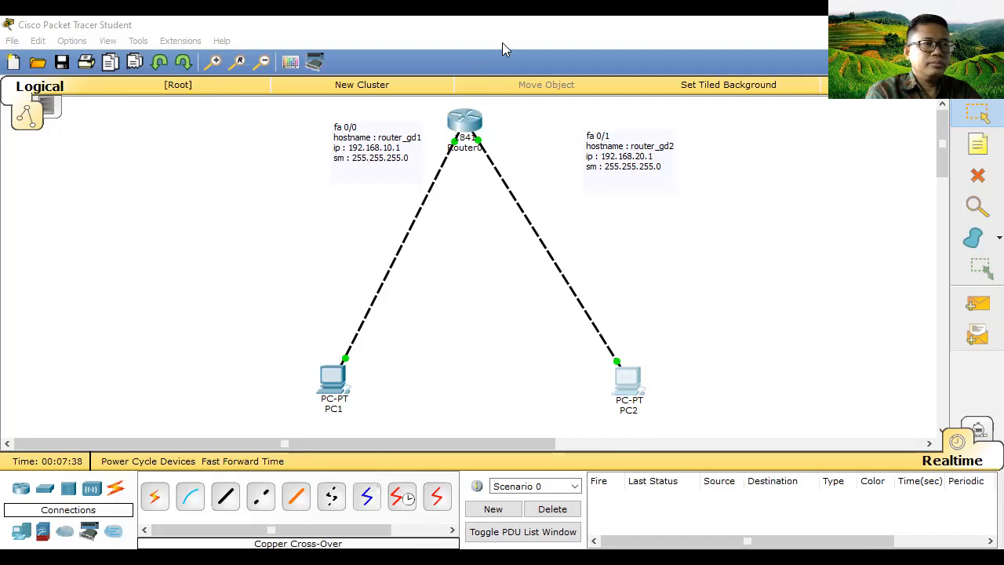
pyautogui.click(244, 132)
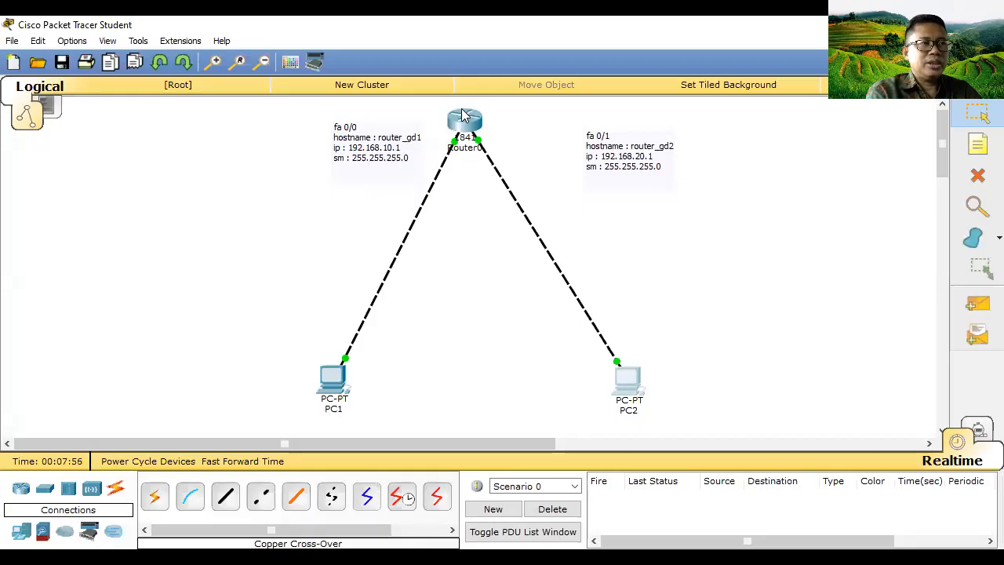
pyautogui.click(464, 125)
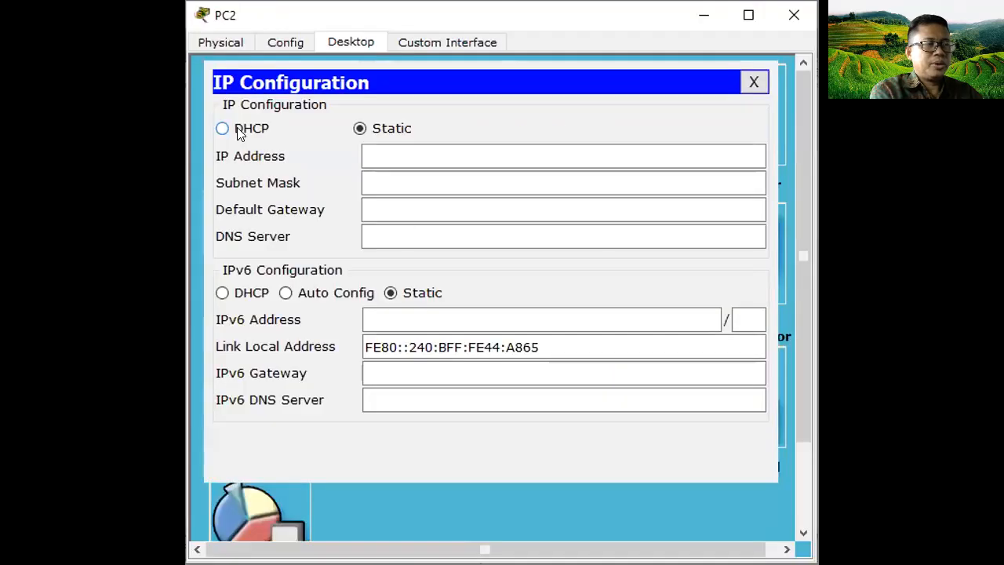
pyautogui.click(235, 129)
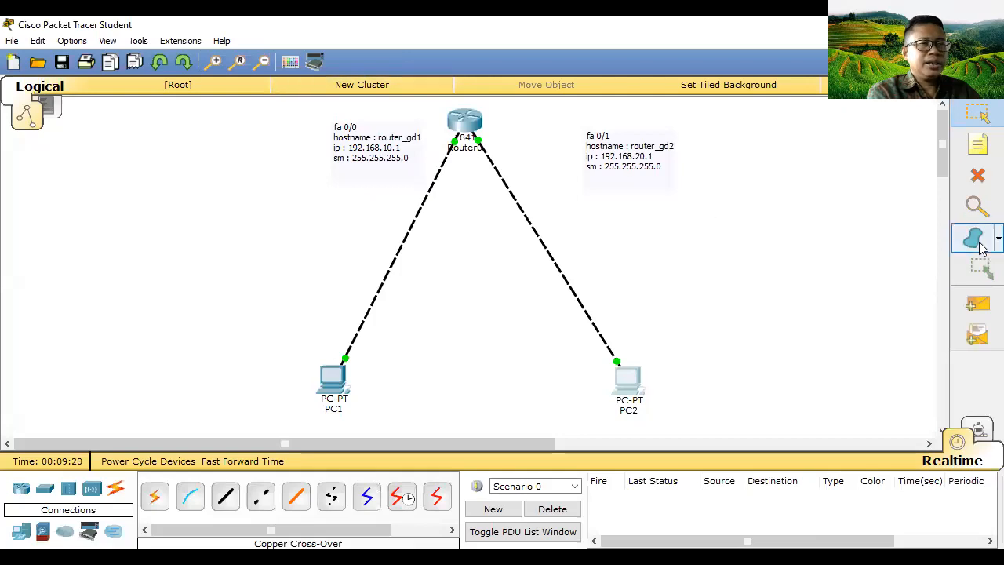
# Step: Send a simple PDU from PC2 to Router0 and start automatic capture in simulation mode
pyautogui.click(977, 336)
pyautogui.click(977, 304)
pyautogui.click(629, 381)
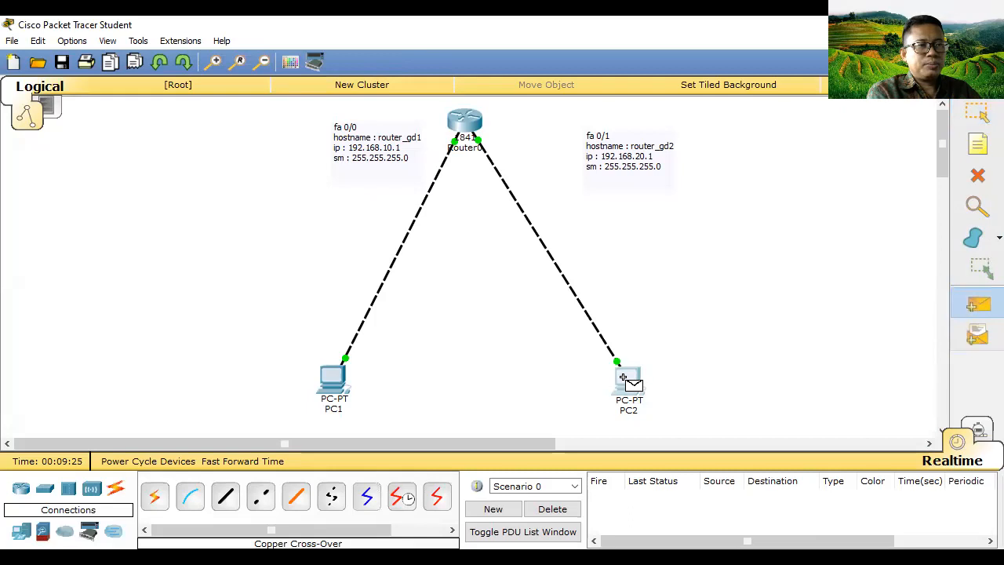
pyautogui.click(467, 120)
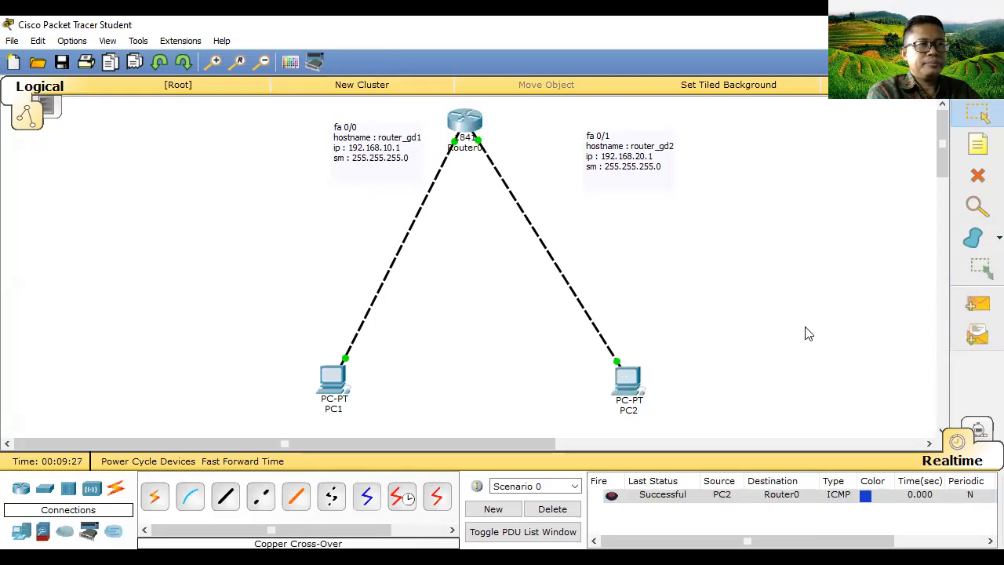
pyautogui.click(977, 431)
pyautogui.click(750, 411)
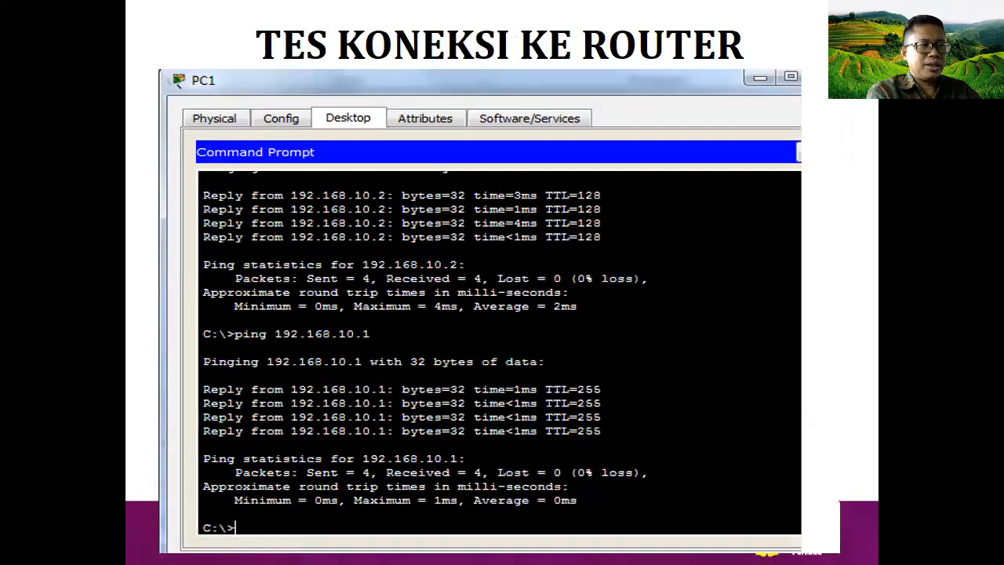
pyautogui.press('Left')
pyautogui.press('Left')
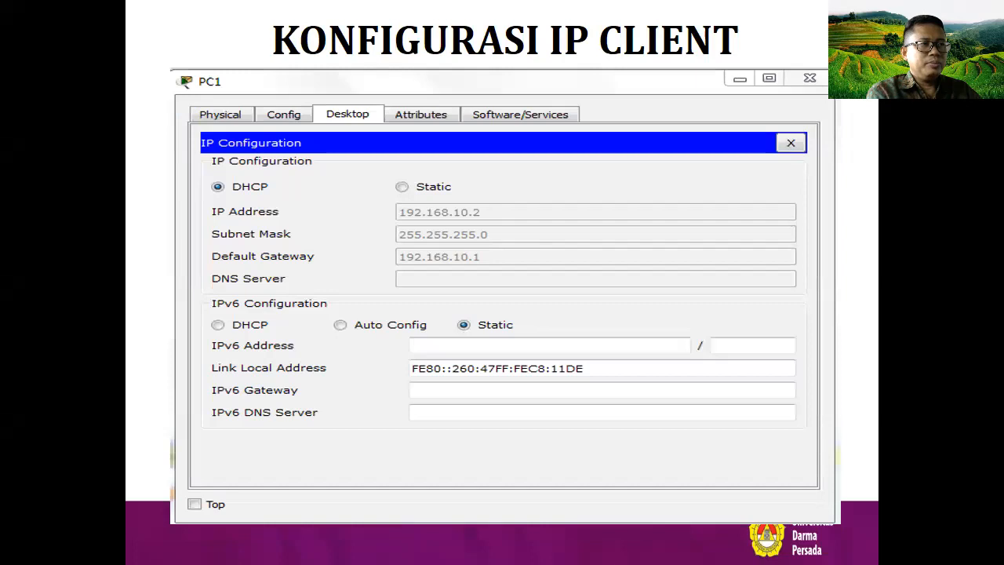
pyautogui.press('Right')
pyautogui.press('Right')
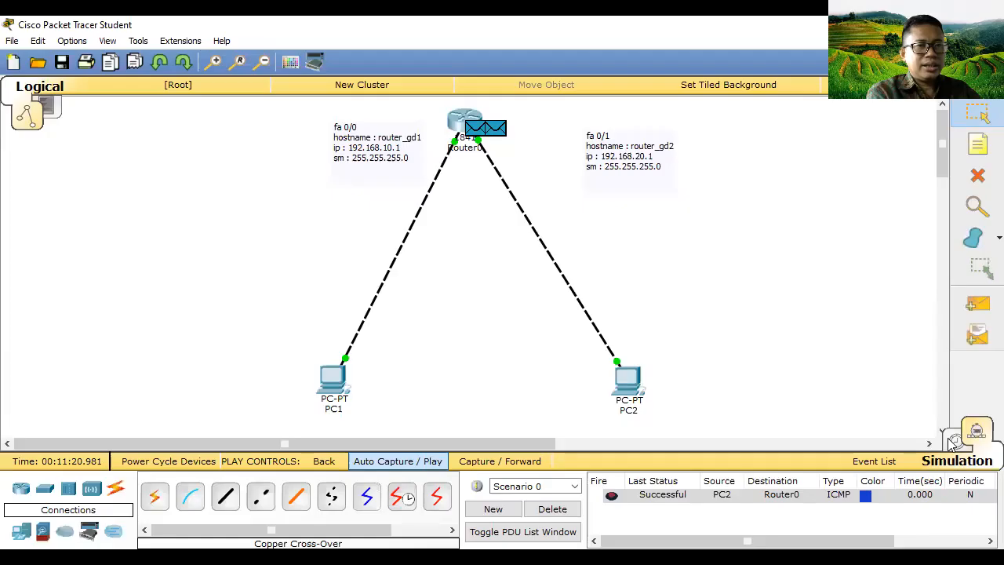
# Step: Return to realtime mode and check PC1's IP settings with ipconfig in its command prompt
pyautogui.click(949, 441)
pyautogui.click(634, 398)
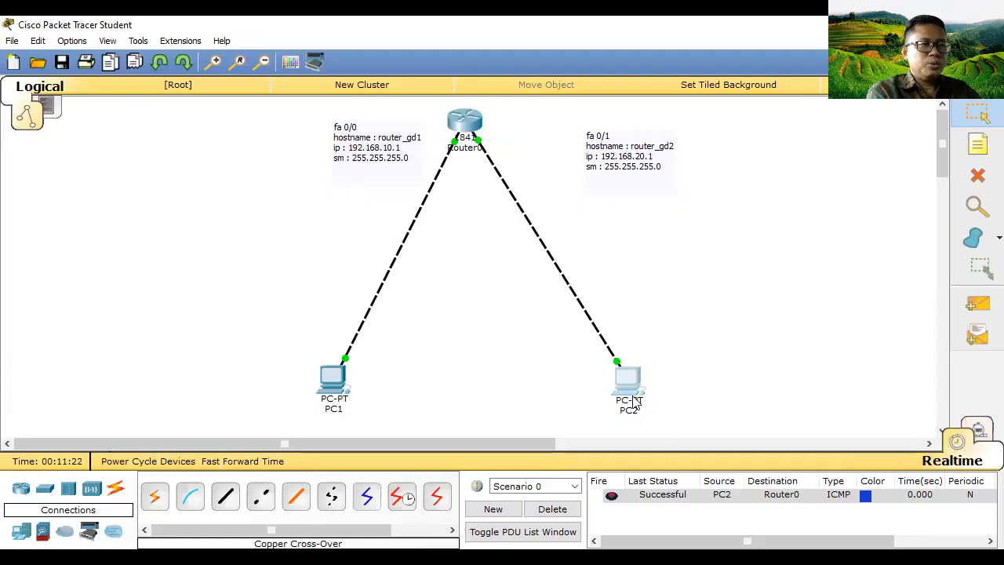
pyautogui.click(330, 377)
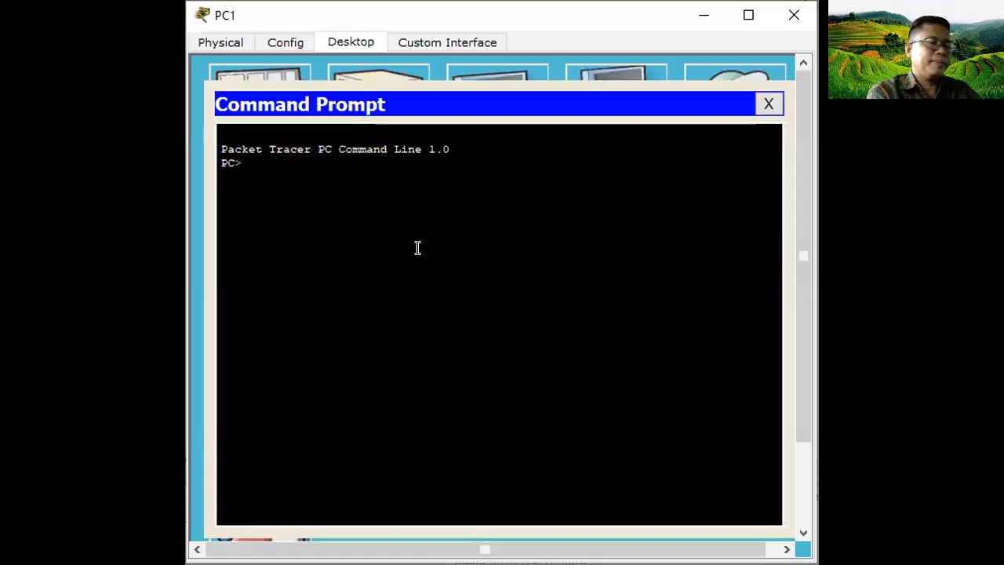
pyautogui.write('ipconfig')
pyautogui.press('Return')
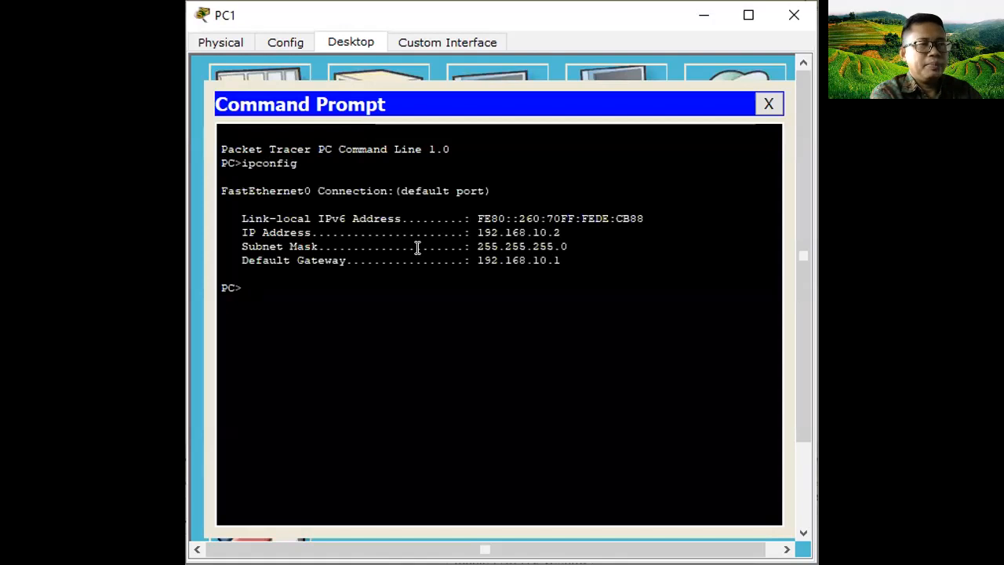
# Step: Ping PC1's own address 192.168.10.2 and the router's 192.168.10.1 from PC1's command prompt
pyautogui.write('ping 192.168.10')
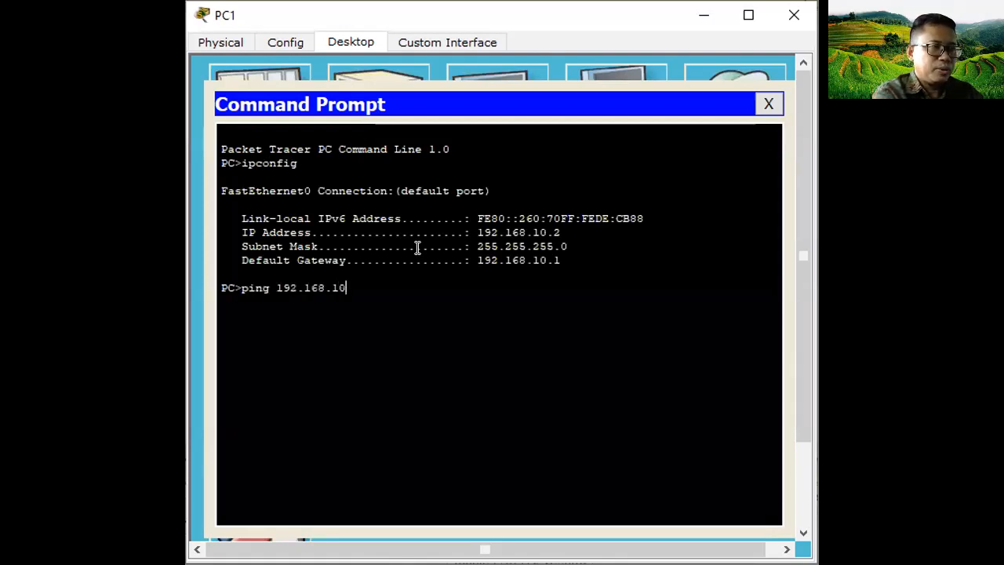
pyautogui.write('.2')
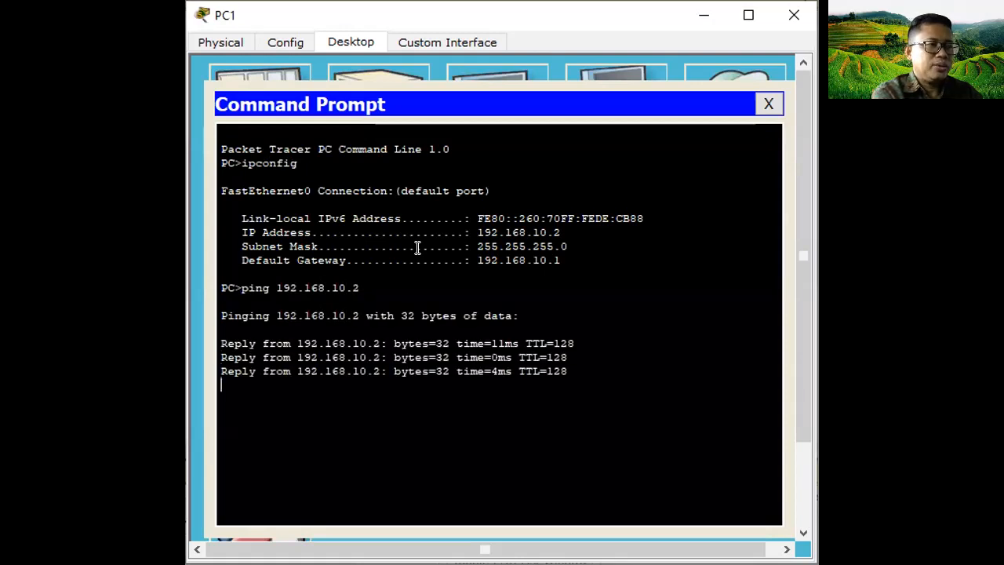
pyautogui.press('Up')
pyautogui.write('1')
pyautogui.press('Return')
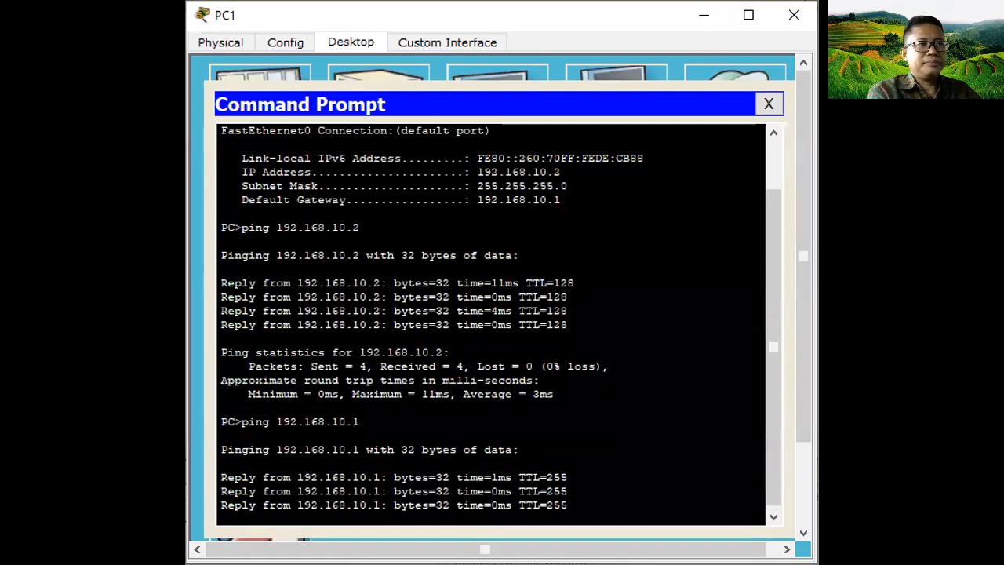
pyautogui.click(527, 340)
pyautogui.click(527, 340)
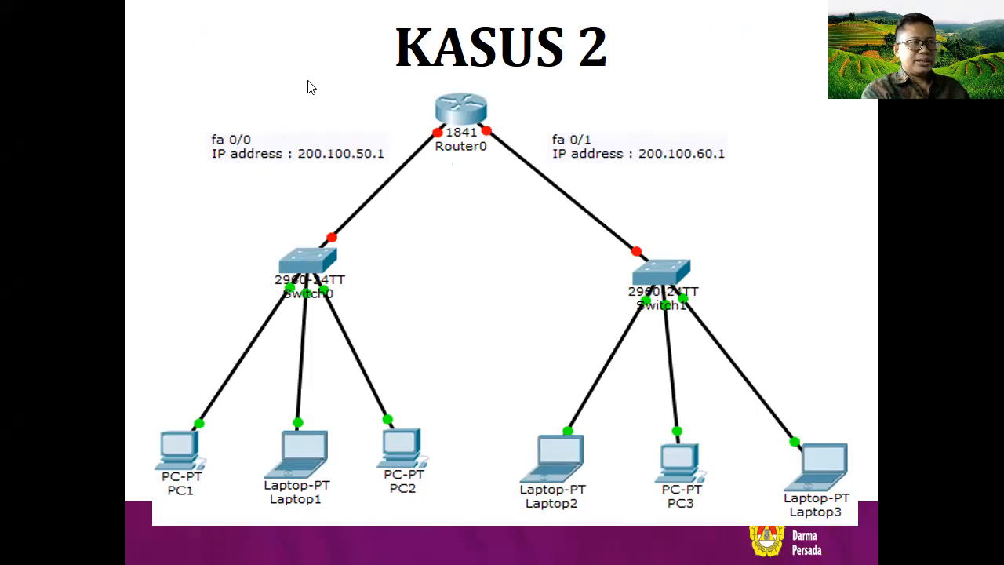
# Step: Switch to Cisco Packet Tracer and start a new network without saving the current one
pyautogui.hotkey('alt', 'Tab')
pyautogui.click(14, 62)
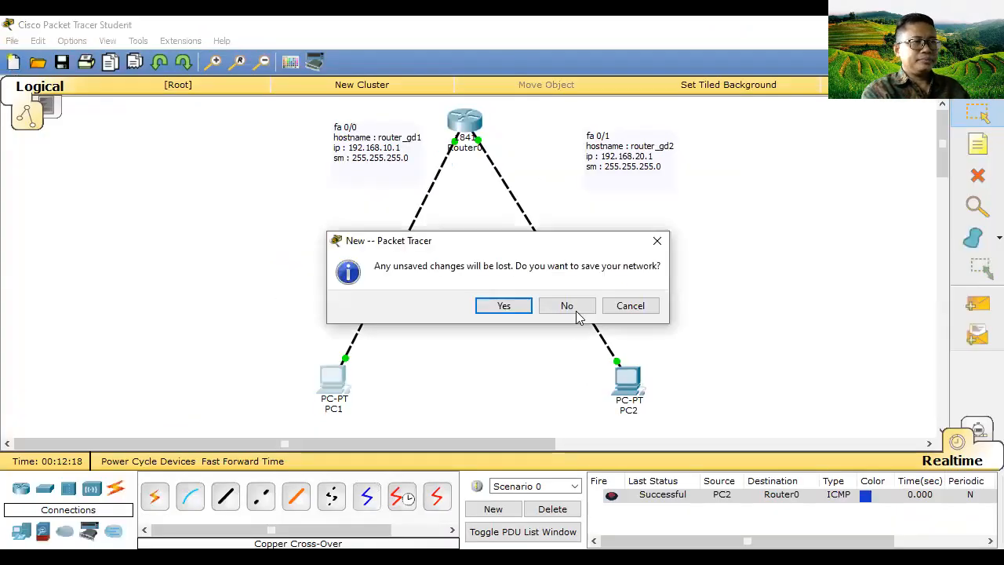
pyautogui.click(569, 305)
# Step: Place an 1841 router at the top centre of the empty workspace
pyautogui.click(20, 488)
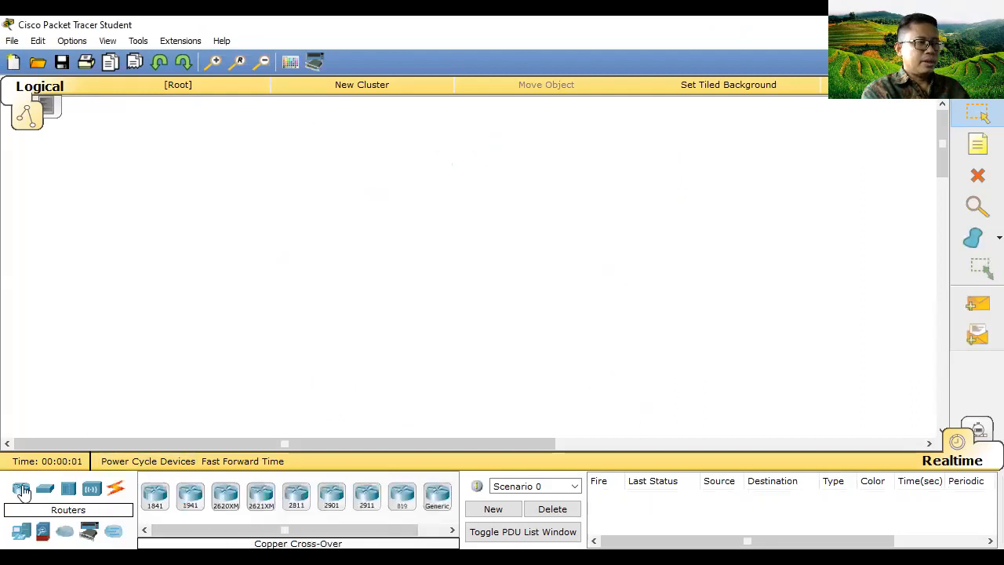
pyautogui.click(155, 496)
pyautogui.click(421, 126)
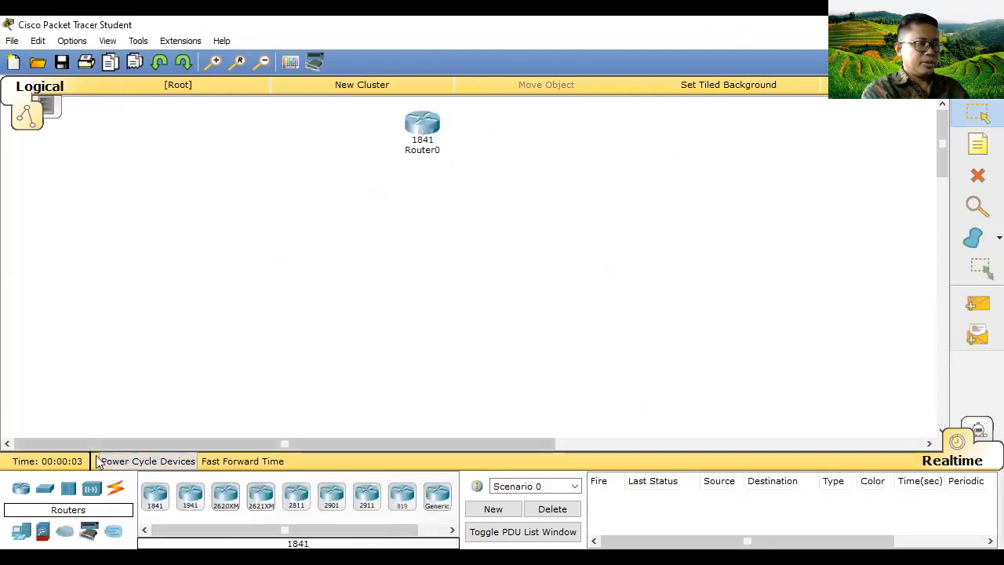
# Step: Place two 2960 switches below the router, one on each side
pyautogui.click(45, 488)
pyautogui.click(225, 495)
pyautogui.click(304, 250)
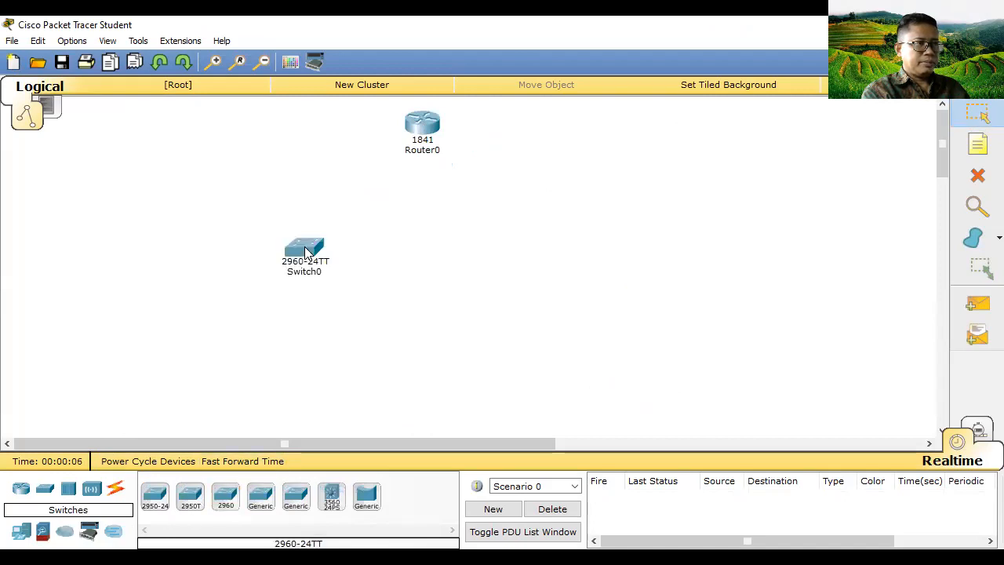
pyautogui.click(195, 502)
pyautogui.click(225, 502)
pyautogui.click(582, 247)
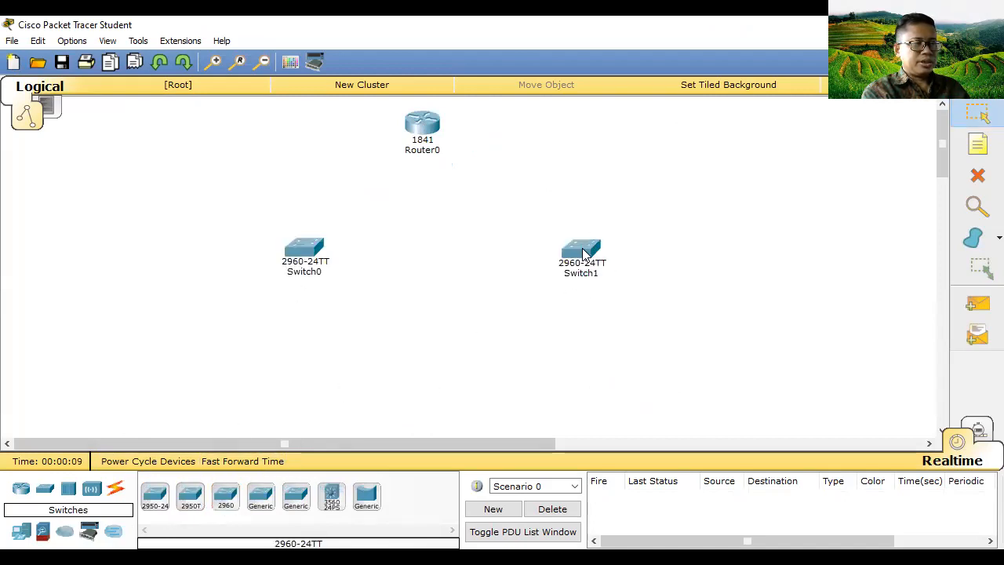
# Step: Place two generic PCs, one below each switch
pyautogui.click(22, 531)
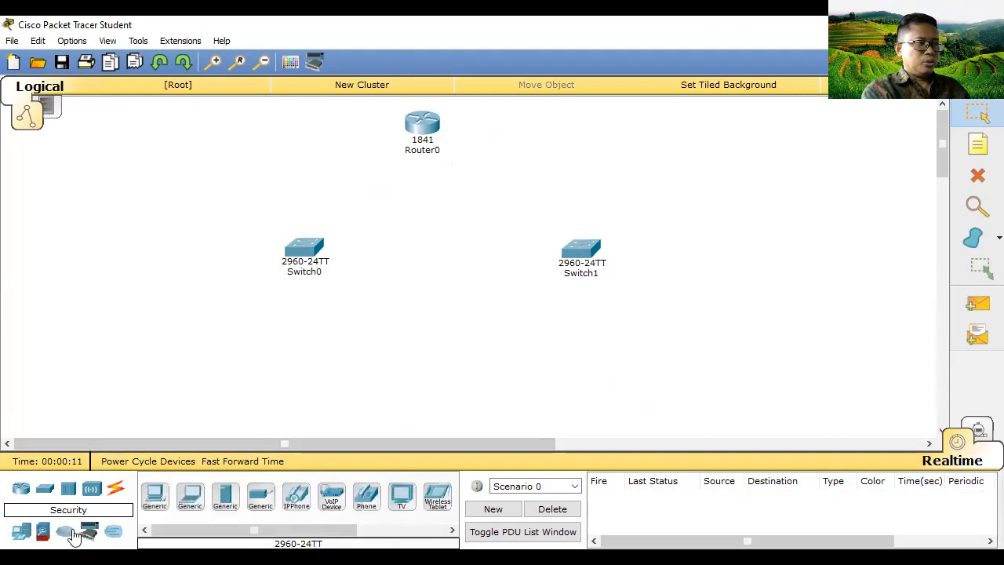
pyautogui.click(153, 498)
pyautogui.click(291, 404)
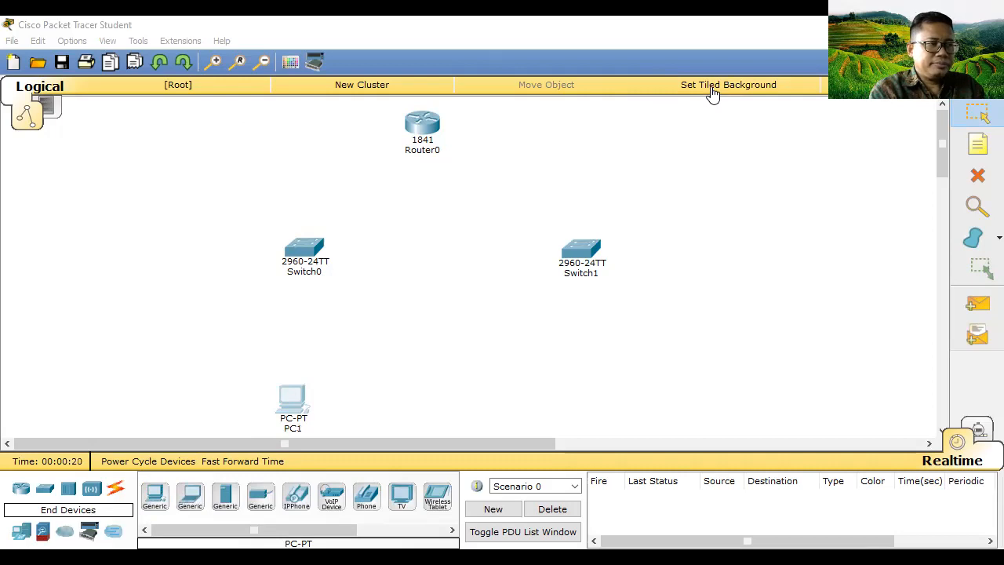
pyautogui.click(154, 494)
pyautogui.click(610, 405)
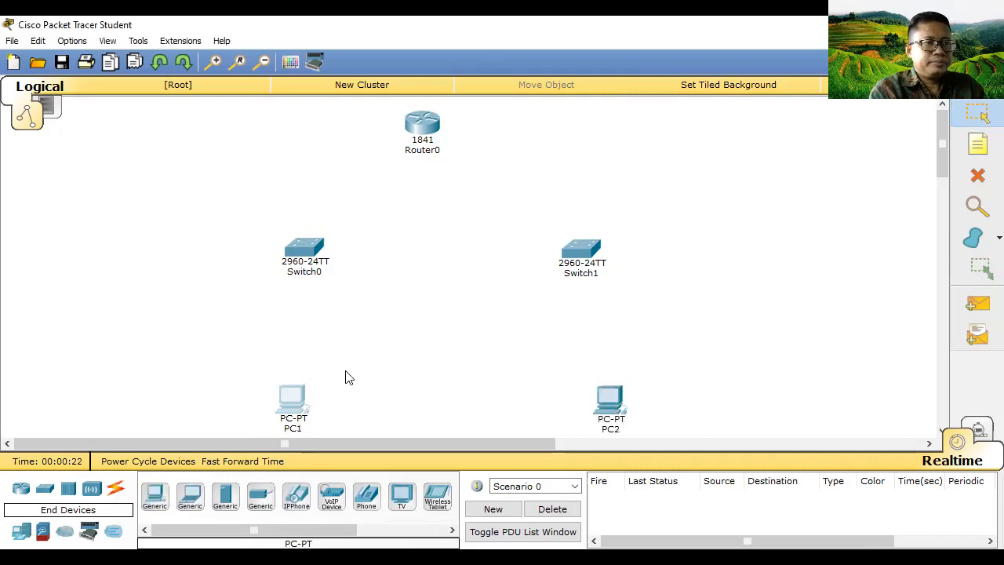
# Step: Add a note beside the router reading "fa 0/0", "ip : 200.100.50.1" and "sm : 255.255.255.0" on three lines
pyautogui.click(979, 144)
pyautogui.click(246, 120)
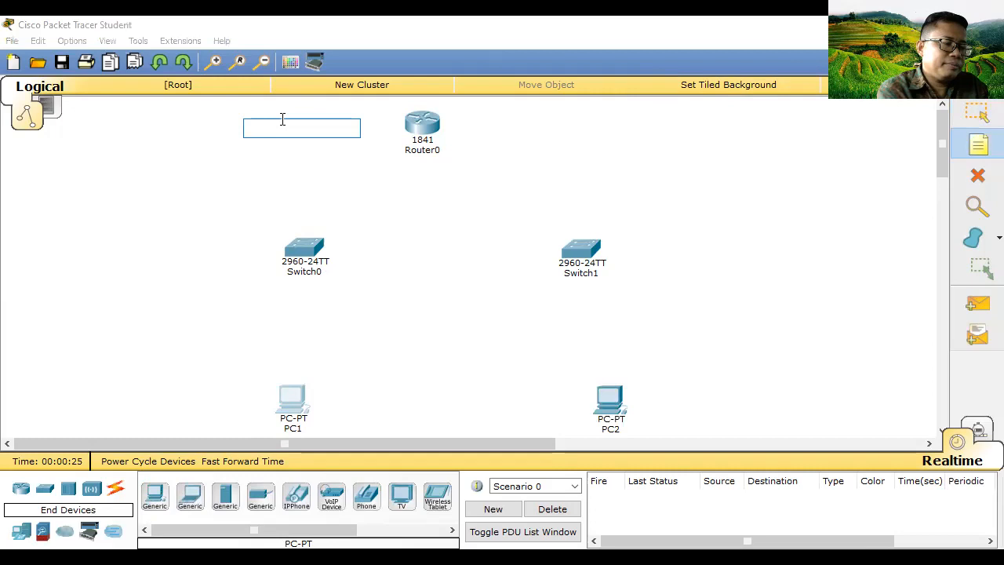
pyautogui.write('fa 0/0')
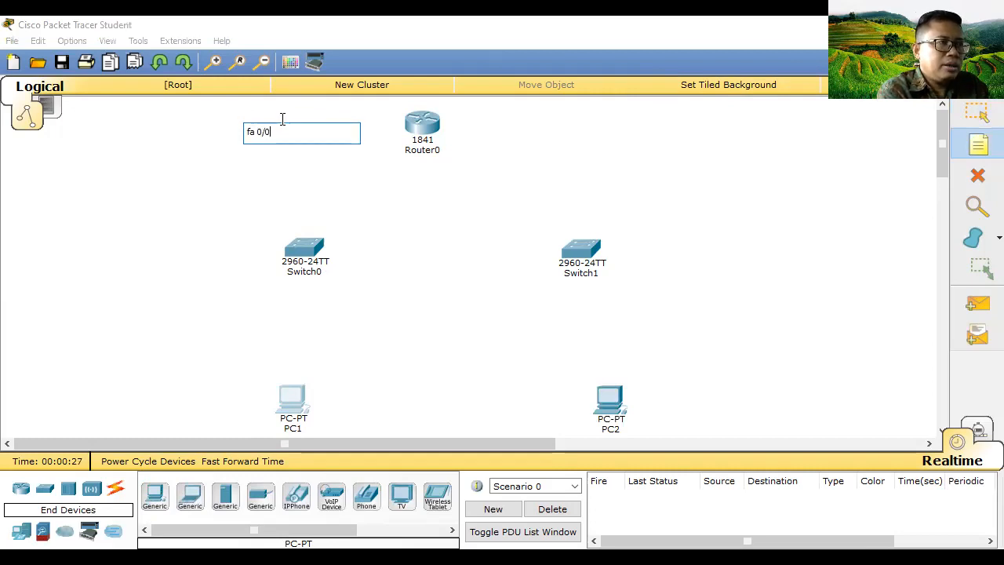
pyautogui.press('Return')
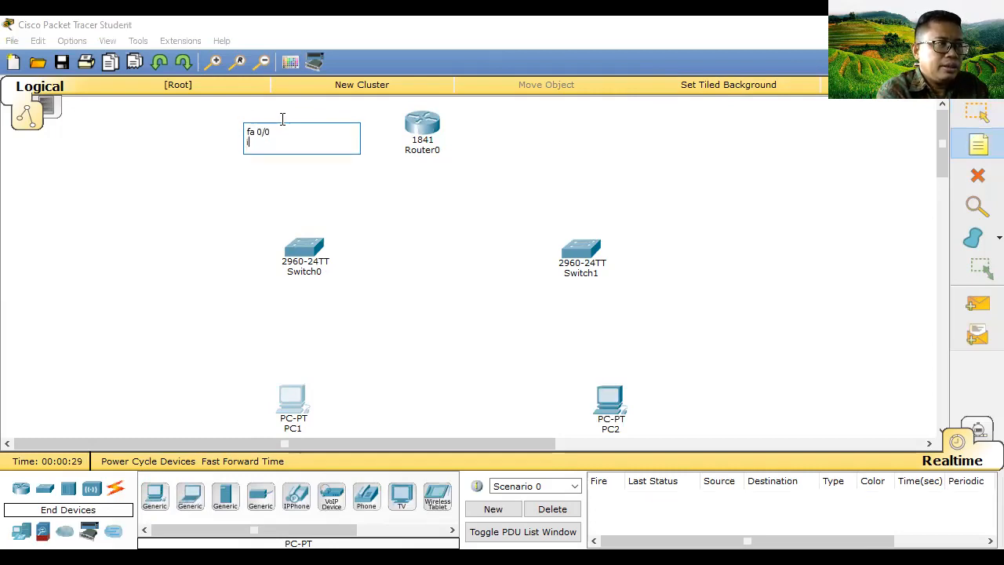
pyautogui.write('ip /')
pyautogui.press('BackSpace')
pyautogui.write(': 200.100')
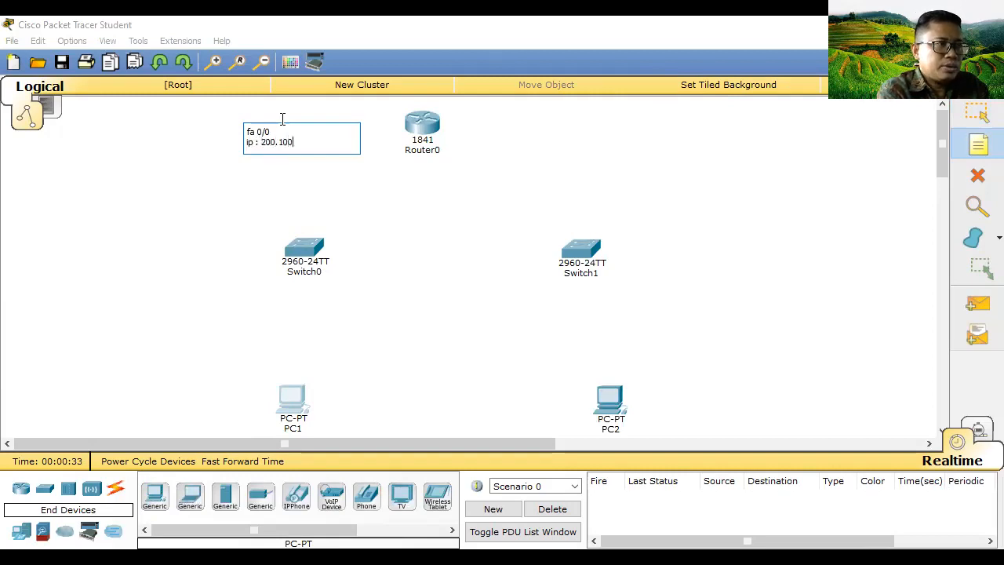
pyautogui.write('.50.1')
pyautogui.press('Return')
pyautogui.write('sm : 255.255.255.')
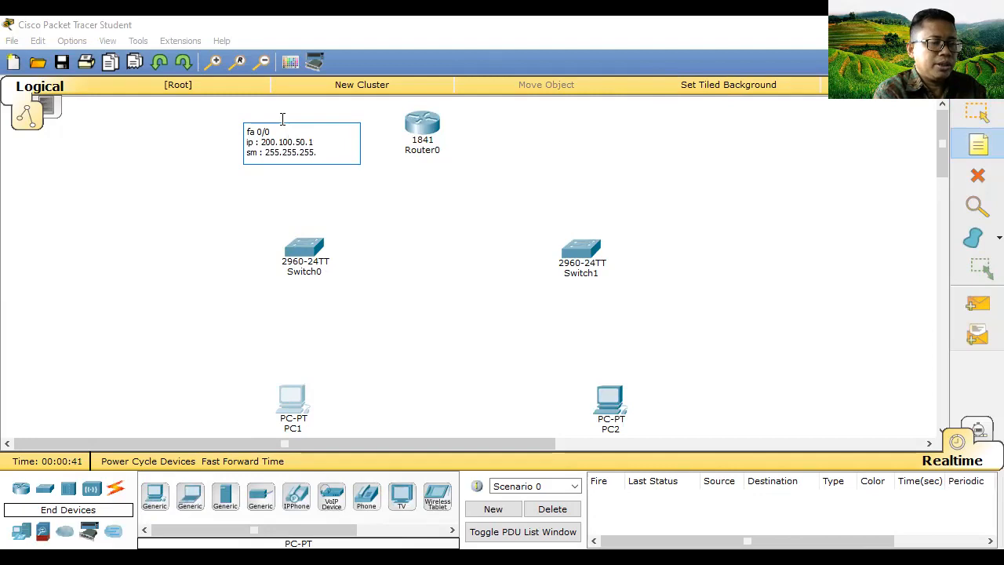
pyautogui.write('0')
# Step: Duplicate the note on the router's other side and edit the copy to fa 0/1 with IP 200.100.60.1
pyautogui.hotkey('ctrl', 'a')
pyautogui.hotkey('ctrl', 'c')
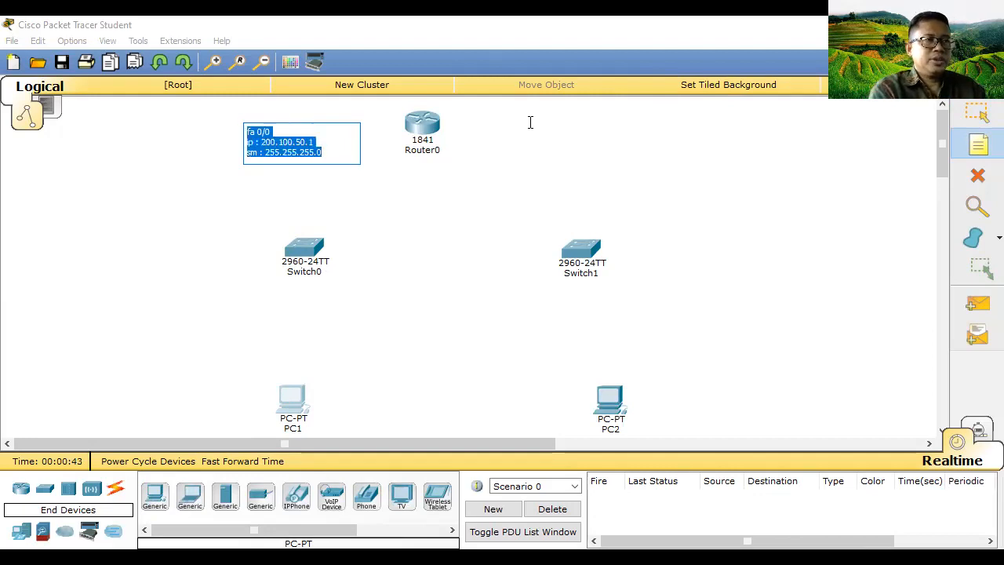
pyautogui.click(536, 133)
pyautogui.hotkey('ctrl', 'v')
pyautogui.click(556, 131)
pyautogui.press('BackSpace')
pyautogui.write('1')
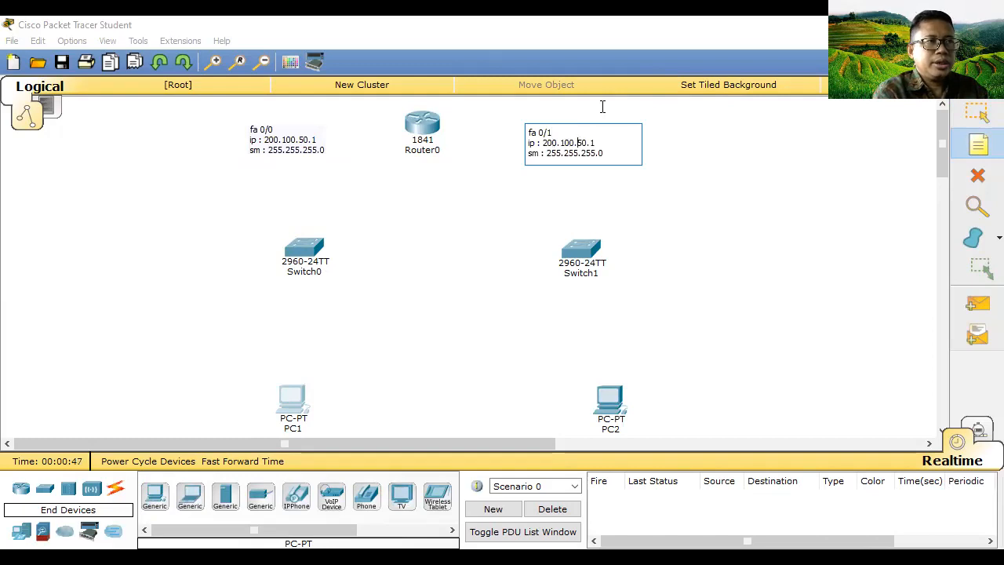
pyautogui.press('BackSpace')
pyautogui.write('6')
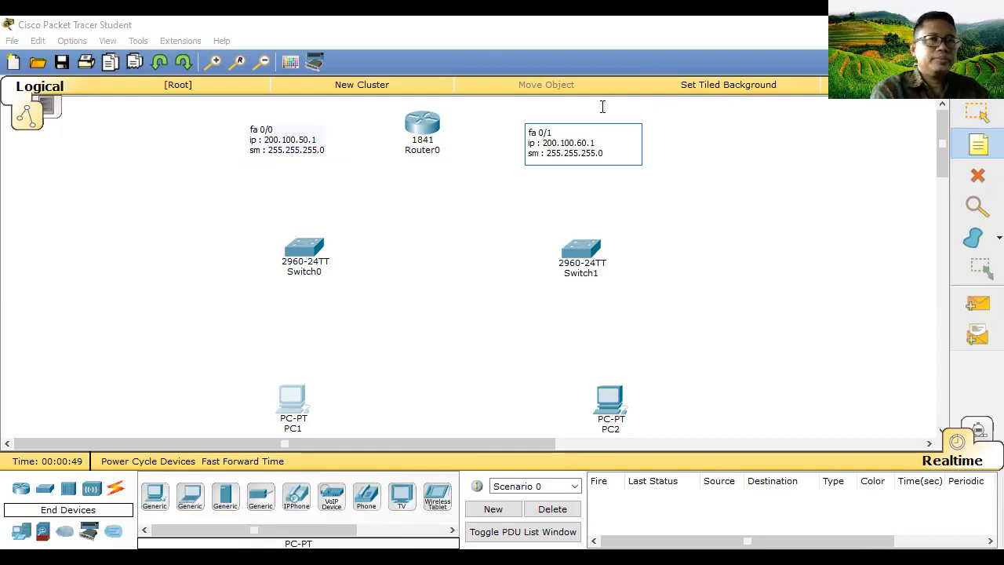
pyautogui.click(978, 115)
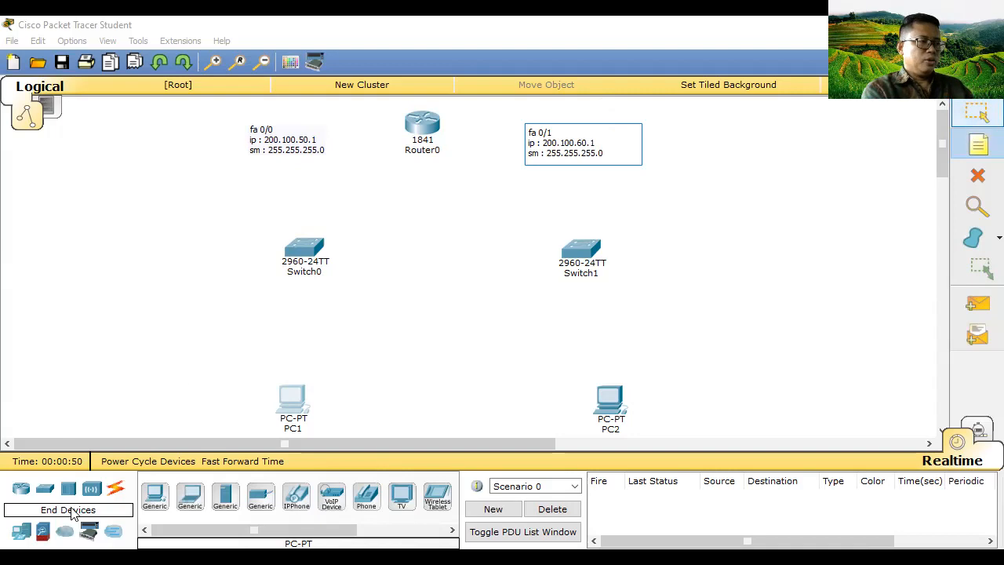
# Step: Connect Router0 FastEthernet0/0 to Switch0 FastEthernet0/1 with a copper straight-through cable
pyautogui.click(115, 488)
pyautogui.click(225, 496)
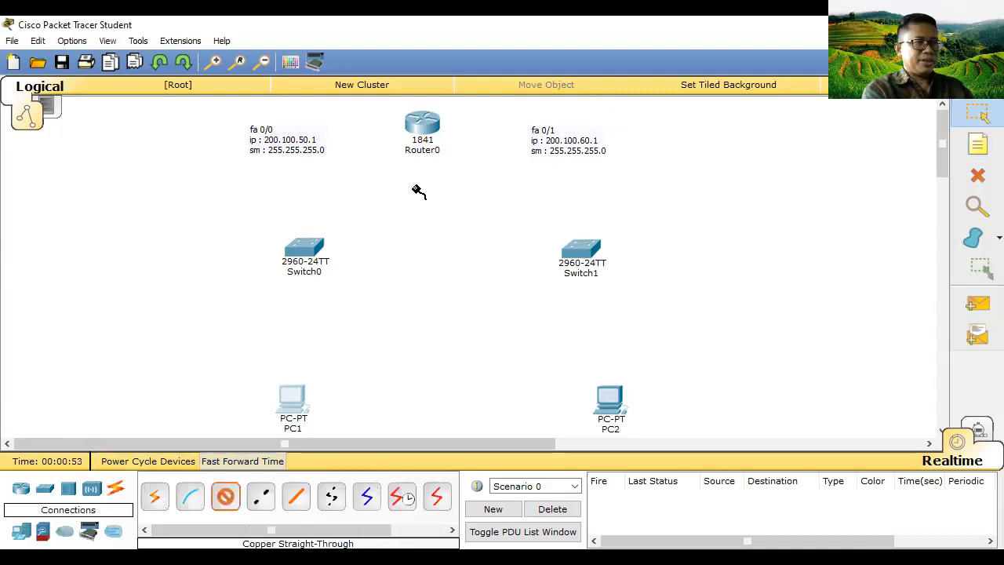
pyautogui.moveTo(427, 128)
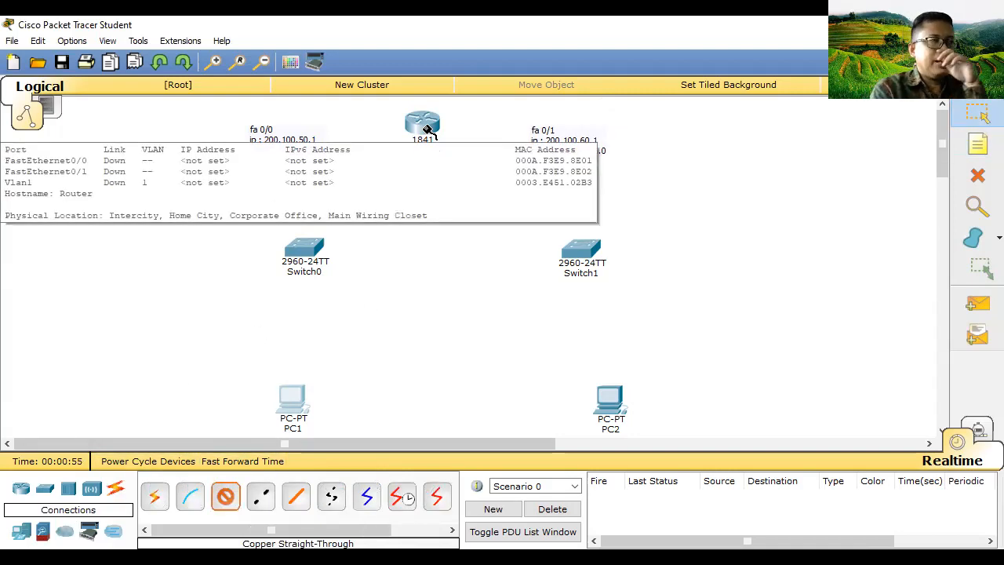
pyautogui.click(427, 128)
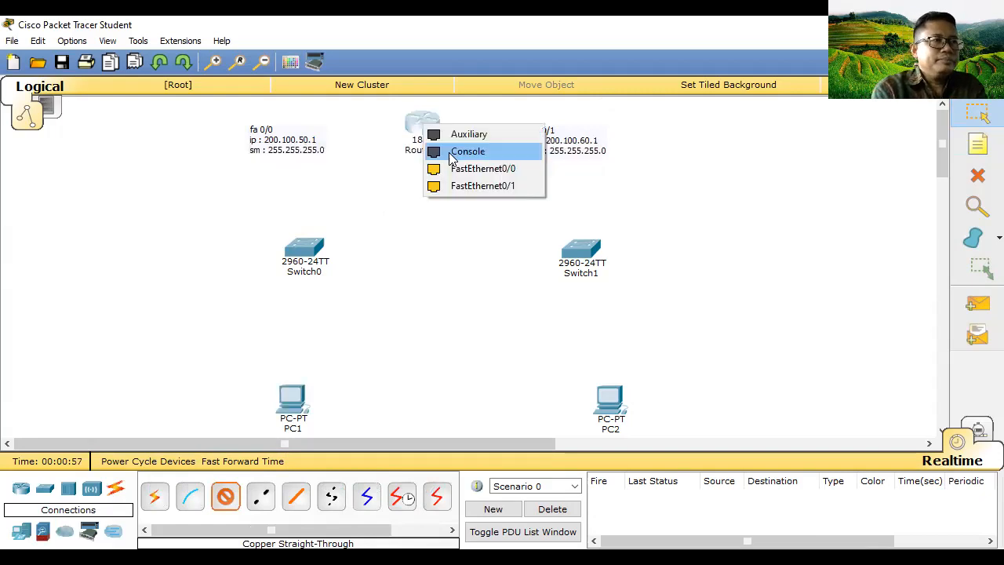
pyautogui.click(461, 169)
pyautogui.click(304, 248)
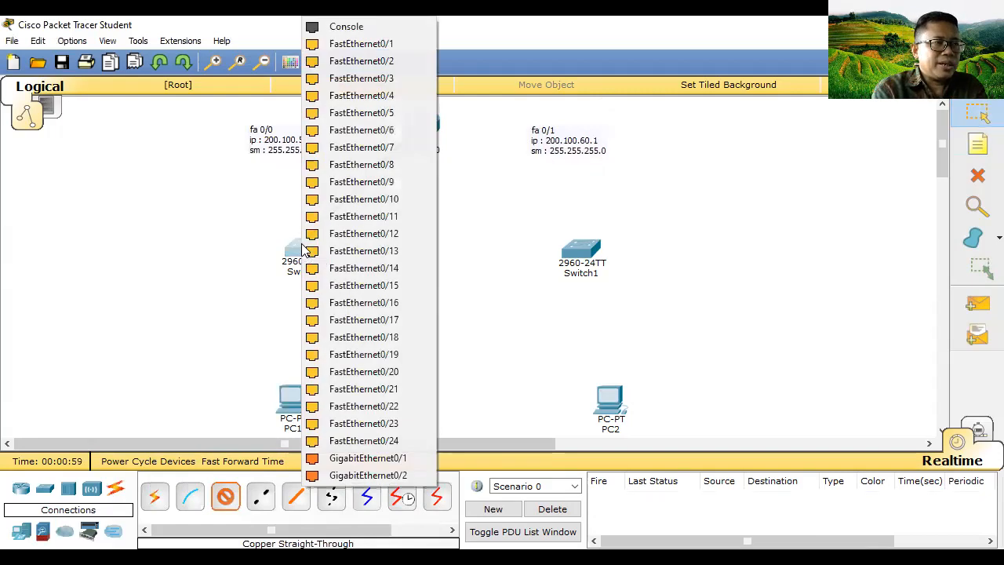
pyautogui.click(381, 43)
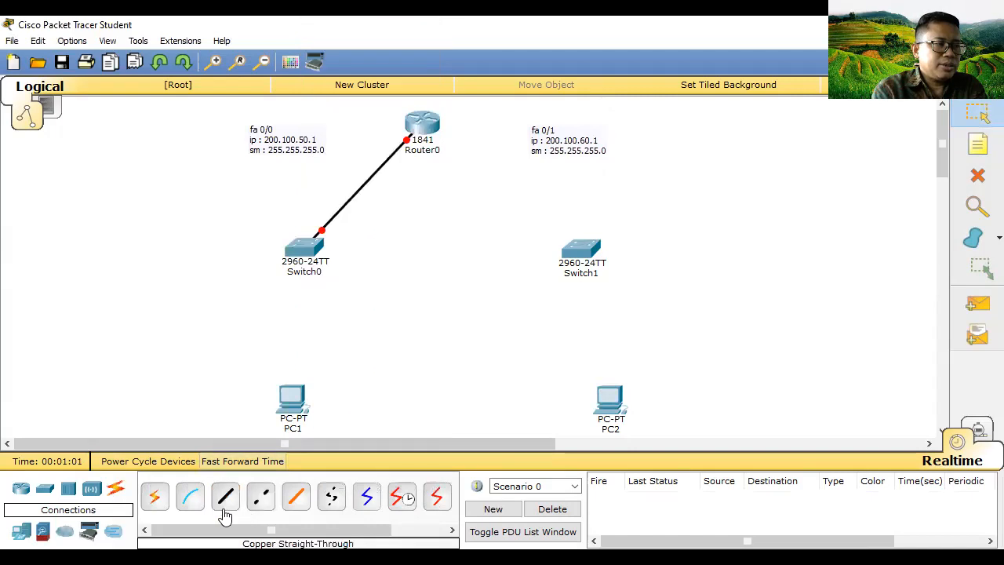
# Step: Connect Router0 FastEthernet0/1 to Switch1 FastEthernet0/1 with a copper straight-through cable
pyautogui.click(430, 127)
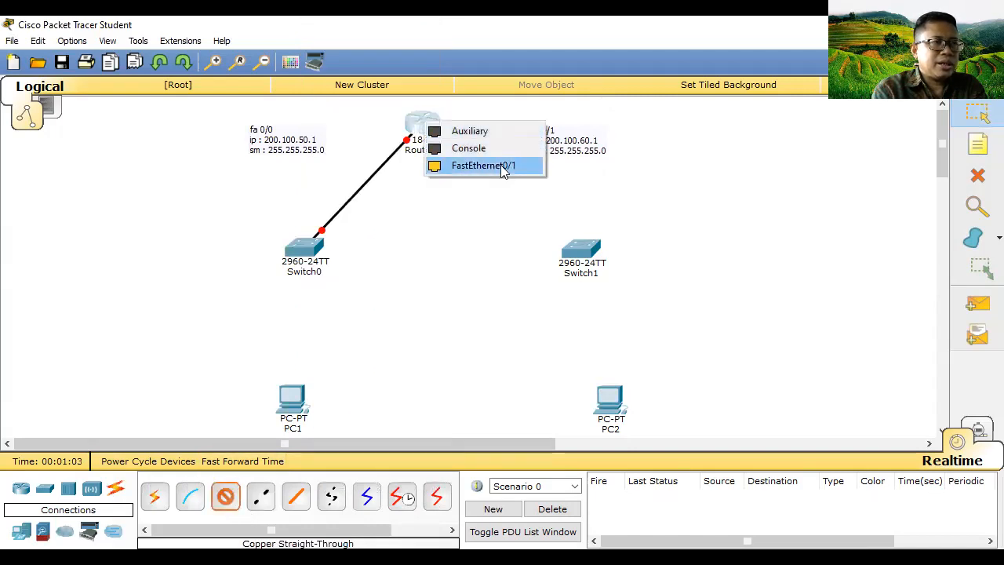
pyautogui.click(501, 165)
pyautogui.click(588, 256)
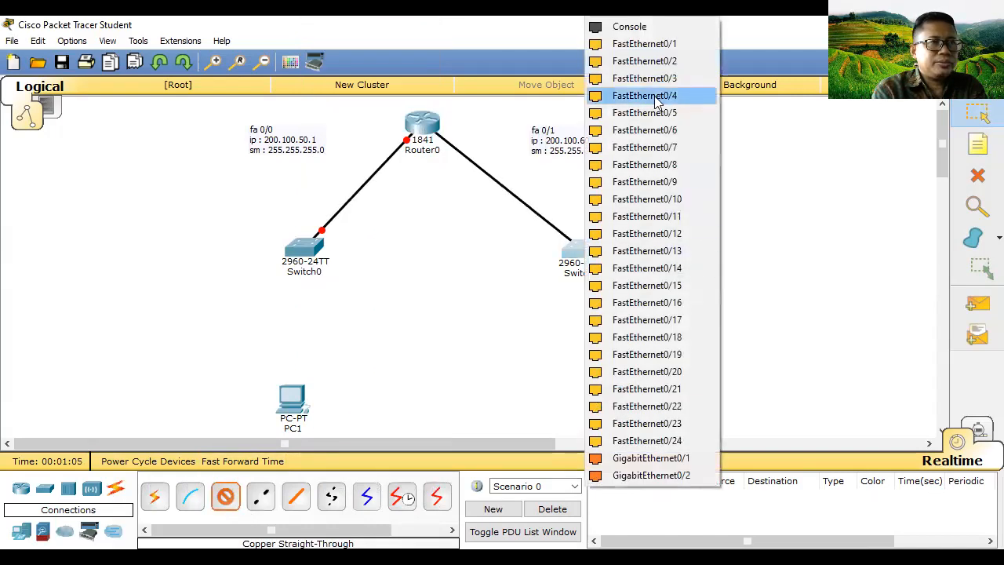
pyautogui.click(656, 45)
# Step: Connect a FastEthernet port of Switch0 to PC1 with a copper straight-through cable
pyautogui.click(225, 496)
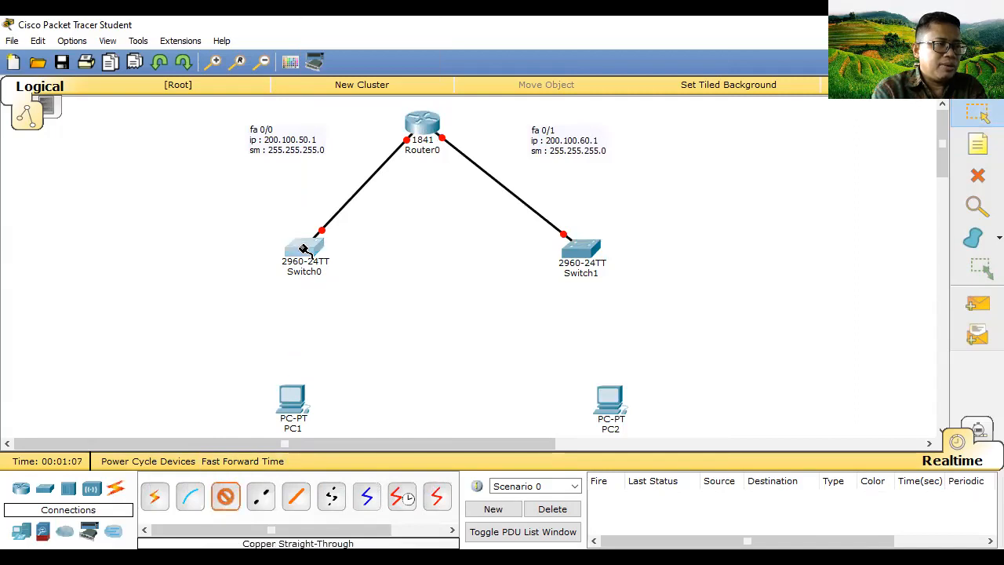
pyautogui.click(305, 252)
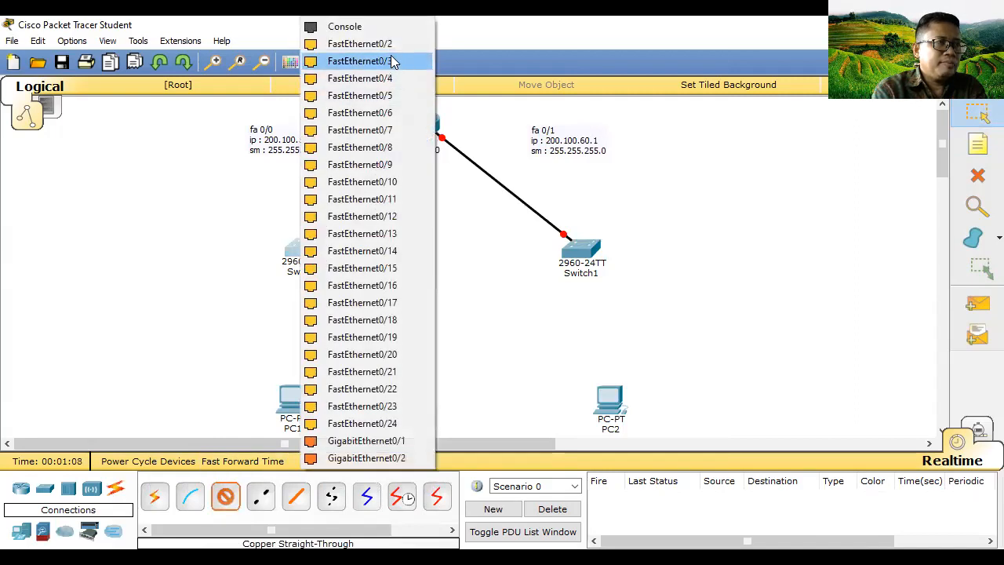
pyautogui.click(298, 406)
pyautogui.click(352, 430)
# Step: Connect Switch1 to PC2 with a copper straight-through cable, and line up both PCs beneath their switches
pyautogui.click(227, 497)
pyautogui.click(576, 249)
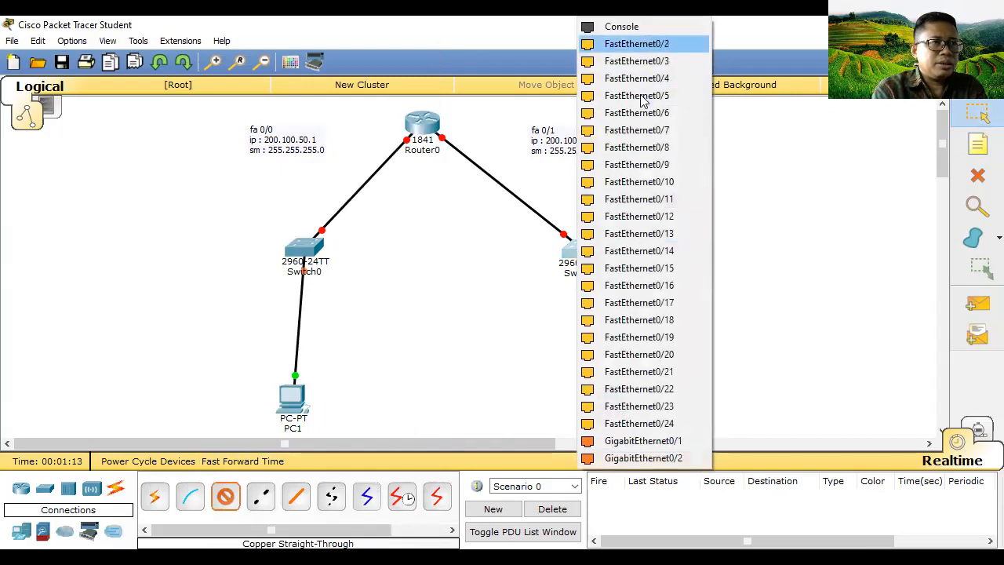
pyautogui.click(640, 97)
pyautogui.click(598, 399)
pyautogui.click(625, 430)
pyautogui.moveTo(613, 402); pyautogui.dragTo(593, 399)
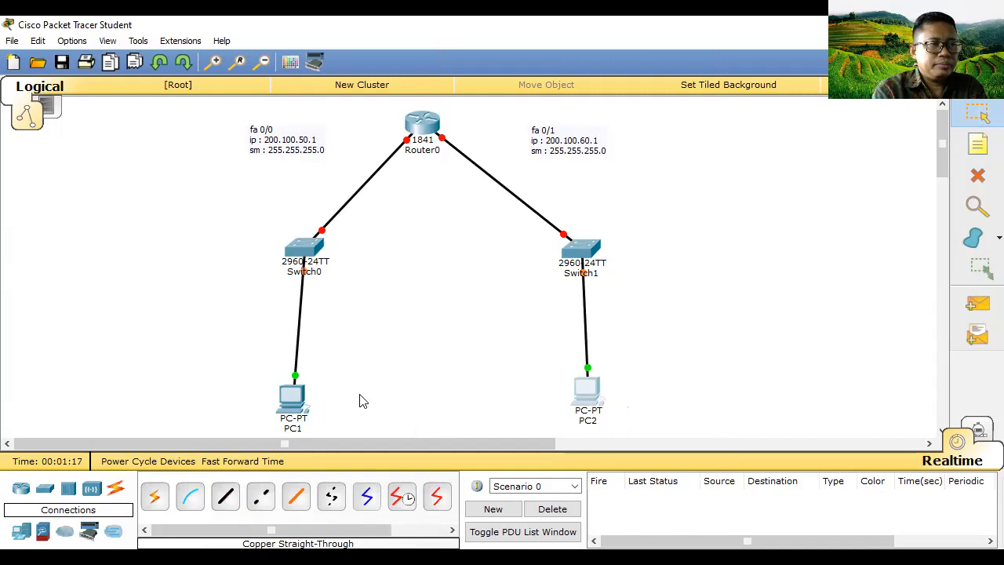
pyautogui.moveTo(302, 406); pyautogui.dragTo(311, 392)
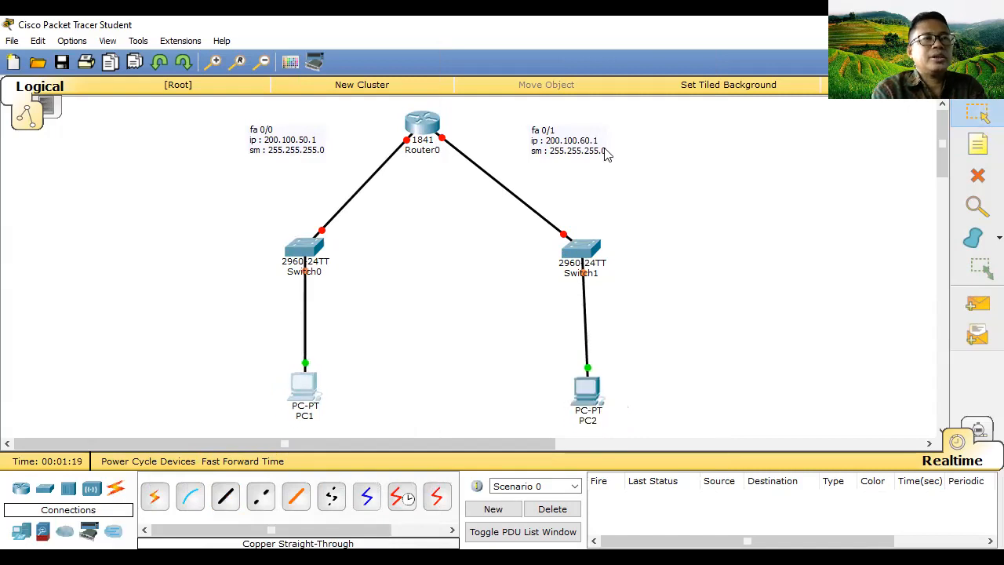
# Step: Open Router0's command line, decline the initial configuration dialog and get to the router prompt
pyautogui.click(424, 124)
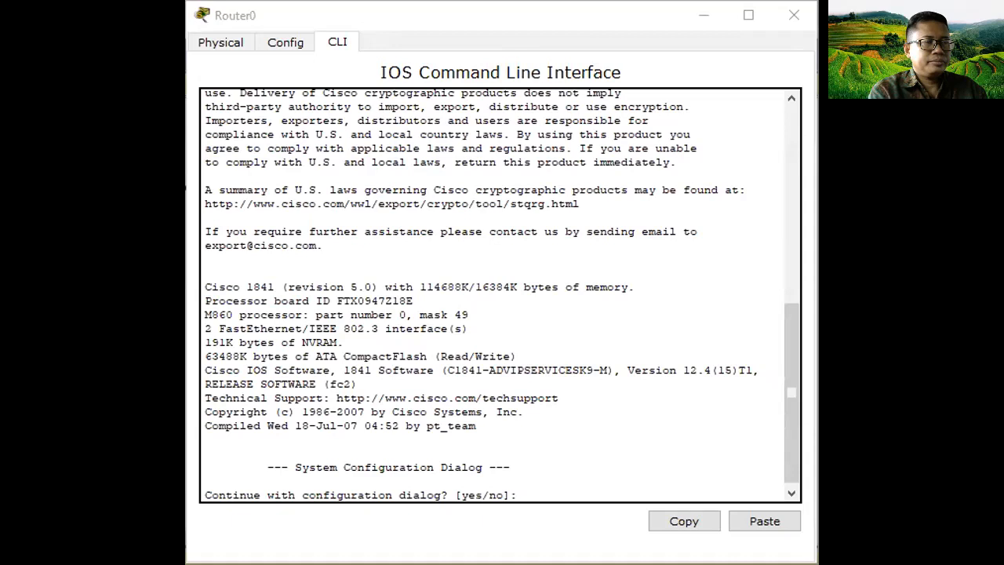
pyautogui.click(400, 109)
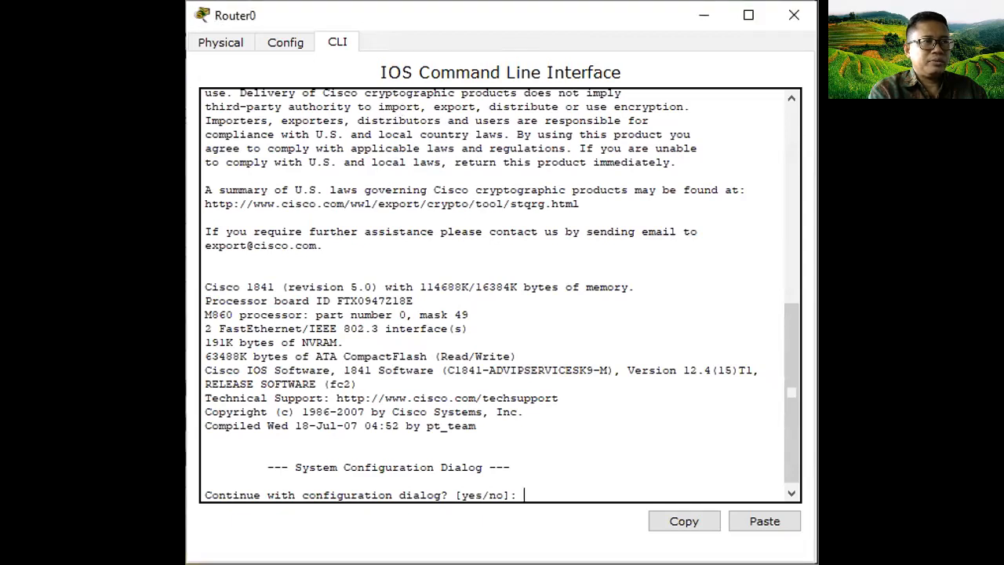
pyautogui.moveTo(815, 398); pyautogui.dragTo(747, 449)
pyautogui.write('no')
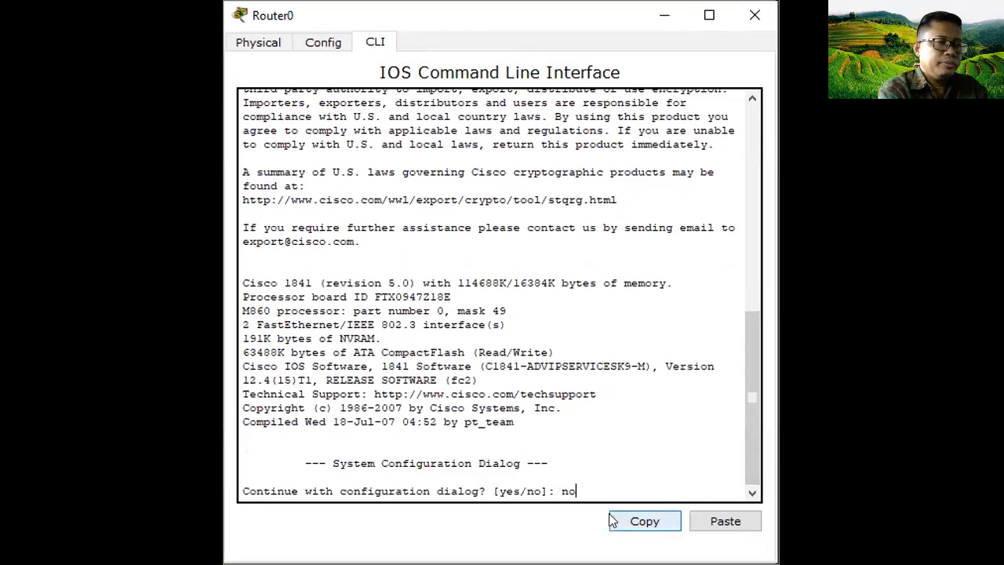
pyautogui.press('Return')
pyautogui.press('Return')
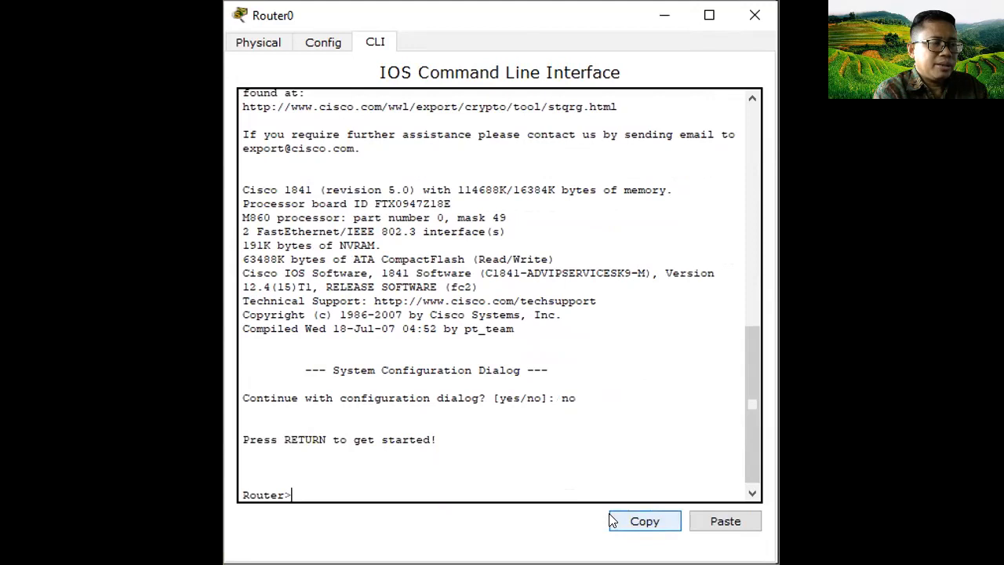
# Step: Enter privileged mode with enable and global configuration mode with configure terminal on the router
pyautogui.write('en')
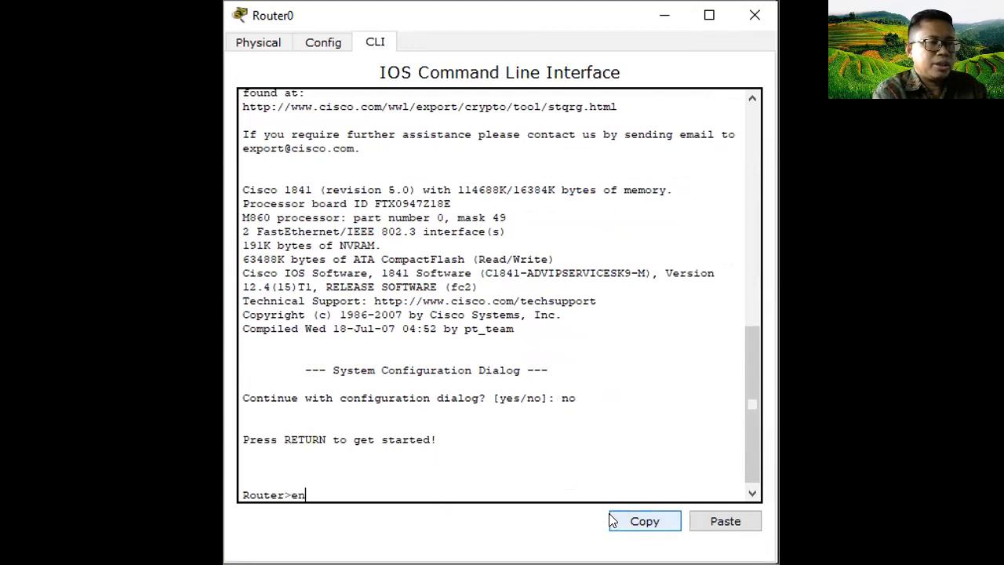
pyautogui.press('Tab')
pyautogui.press('Return')
pyautogui.write('conf')
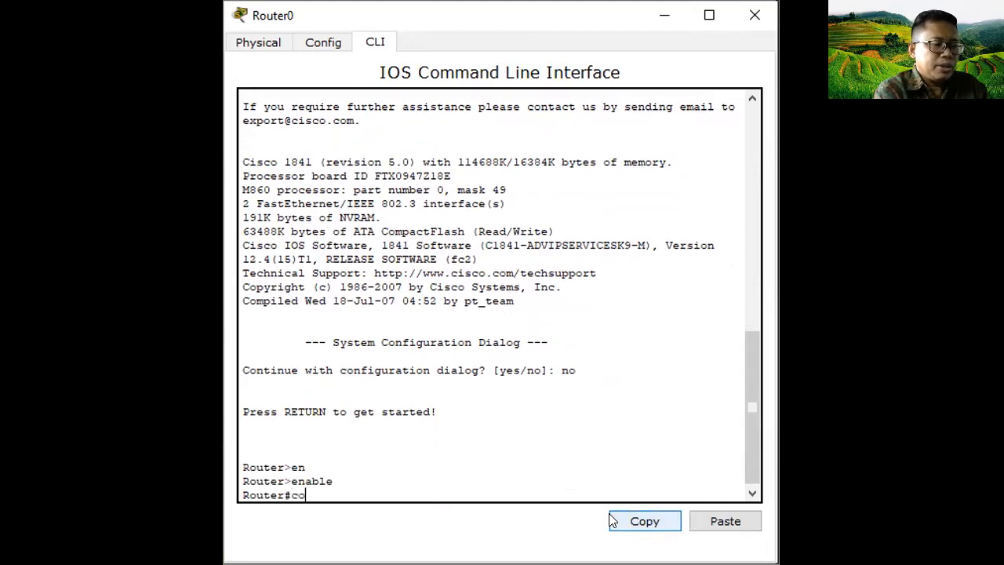
pyautogui.press('Tab')
pyautogui.write('ter')
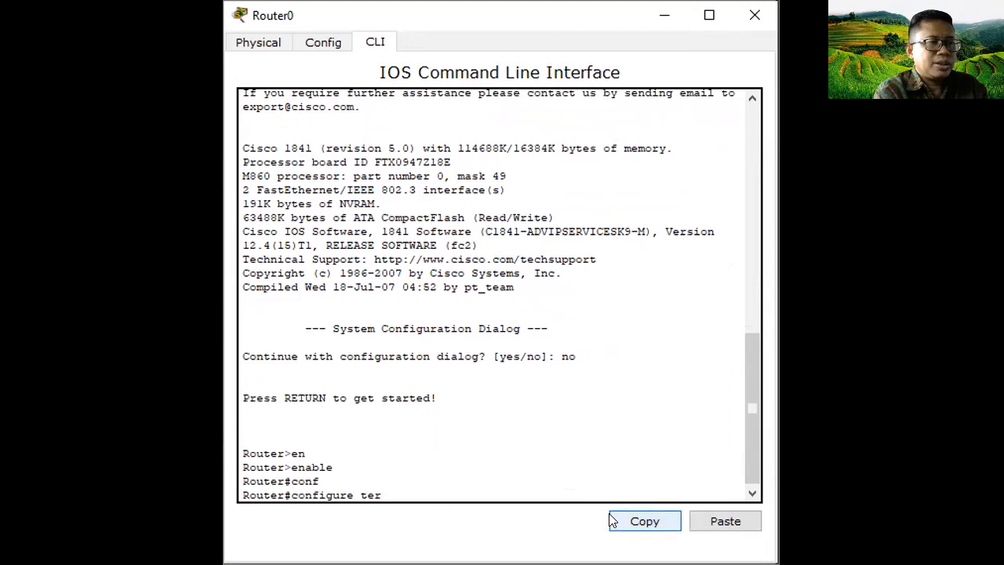
pyautogui.press('Tab')
pyautogui.press('Return')
# Step: Set the router's hostname to router_sby
pyautogui.write('host')
pyautogui.press('Tab')
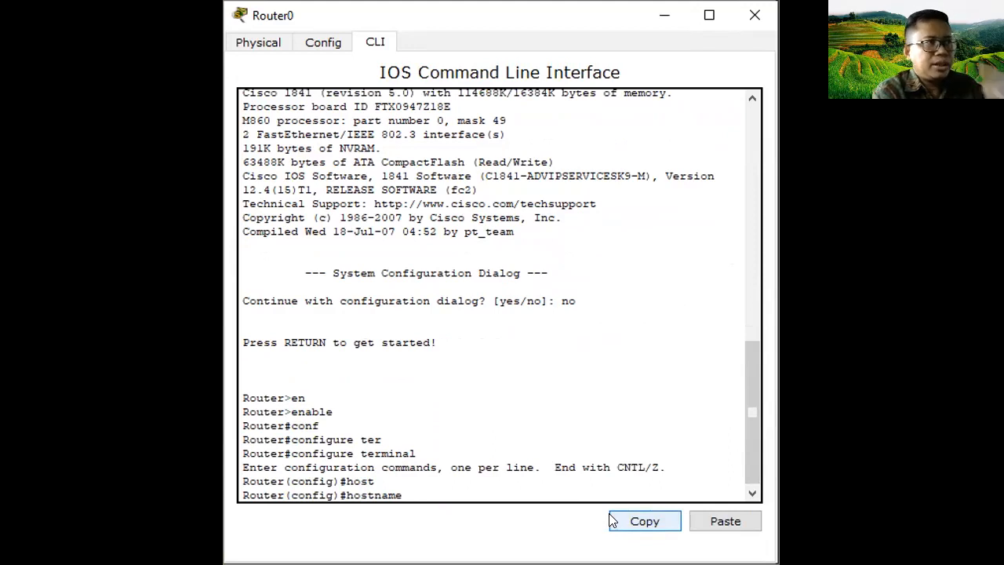
pyautogui.write('router_sby')
pyautogui.press('Return')
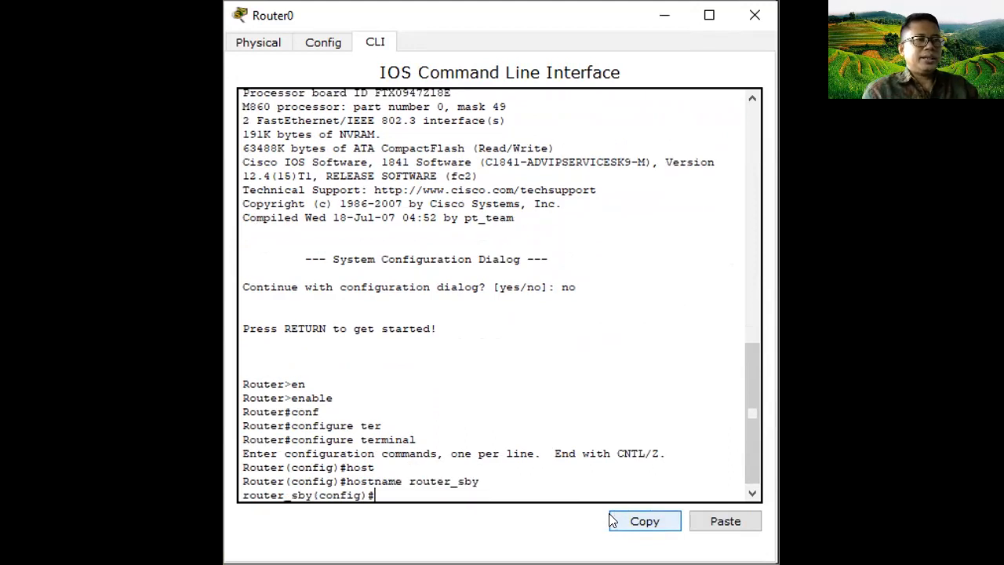
# Step: Assign IP address 200.100.50.1 with mask 255.255.255.0 to the router's interface fastEthernet 0/0
pyautogui.write('inter')
pyautogui.press('Tab')
pyautogui.write('fa')
pyautogui.press('Tab')
pyautogui.write('0/0')
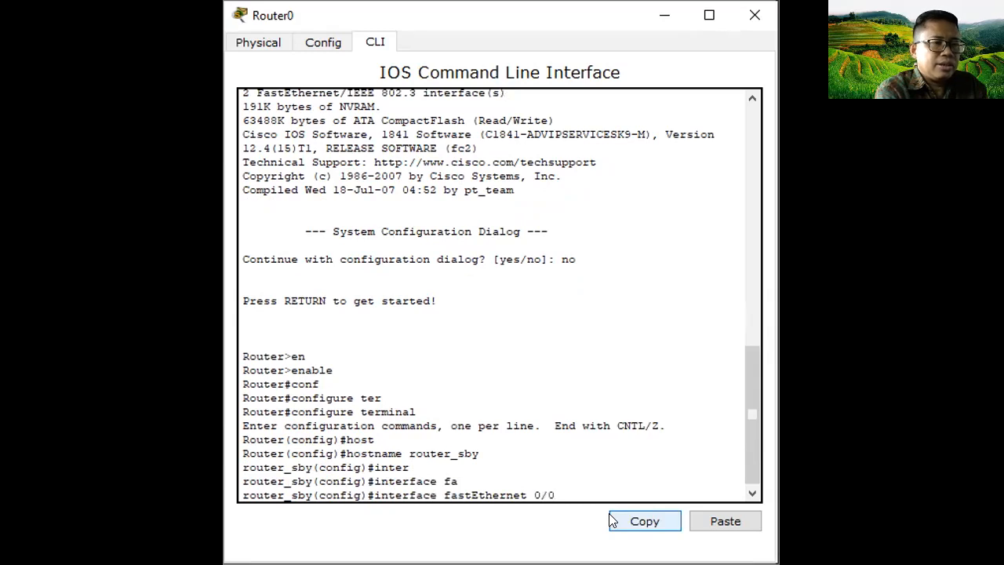
pyautogui.press('Return')
pyautogui.write('ip add')
pyautogui.press('Tab')
pyautogui.write('200.100.50.1 2')
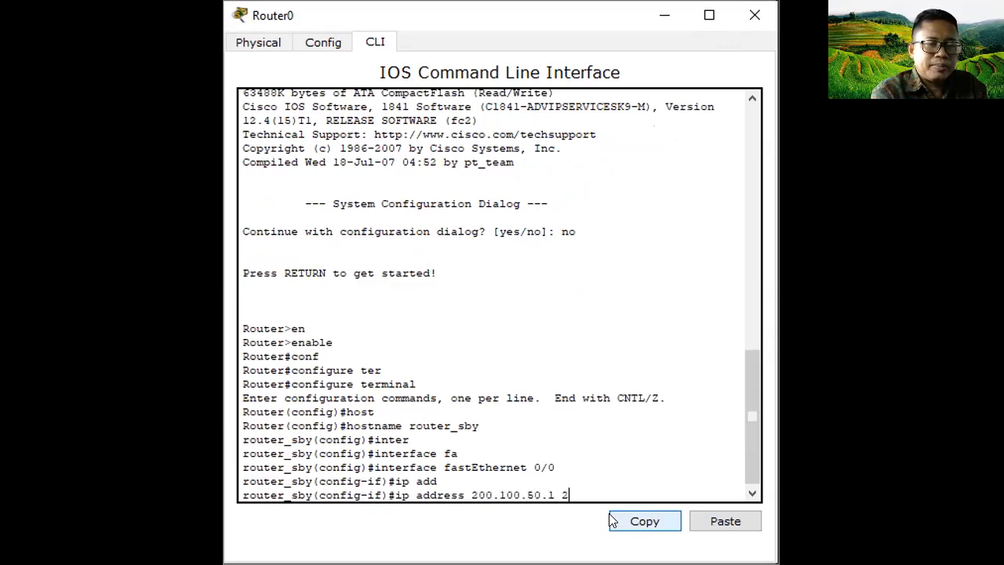
pyautogui.write('55.255.255.0')
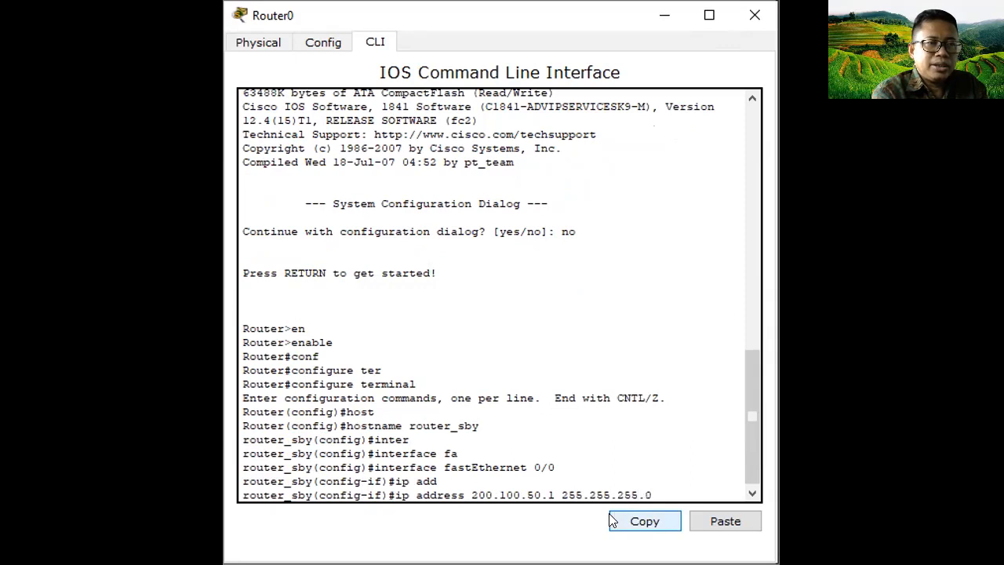
pyautogui.press('Return')
# Step: Enable the router's fastEthernet 0/0 interface with no shutdown
pyautogui.write('n')
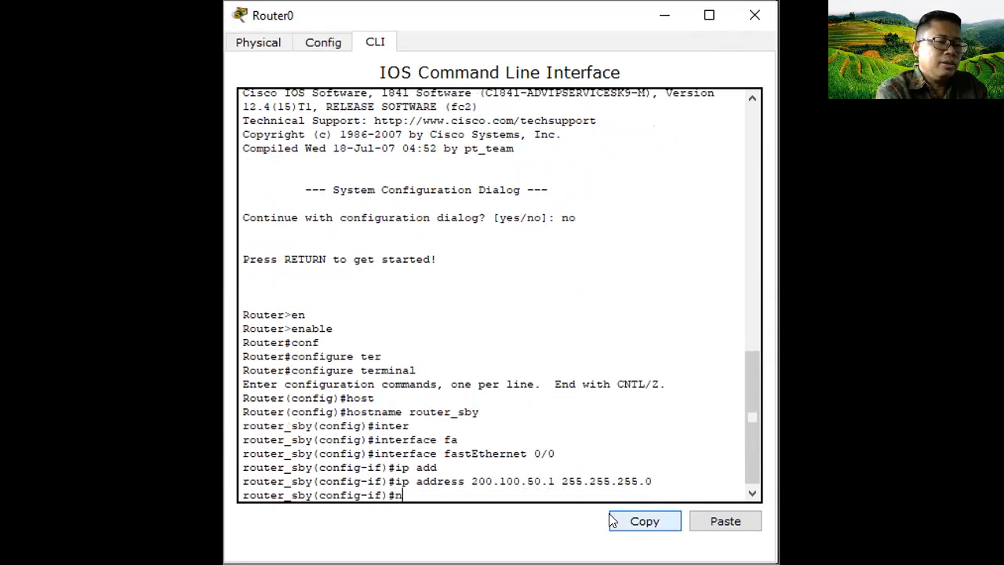
pyautogui.write('o sh')
pyautogui.press('Tab')
pyautogui.press('Return')
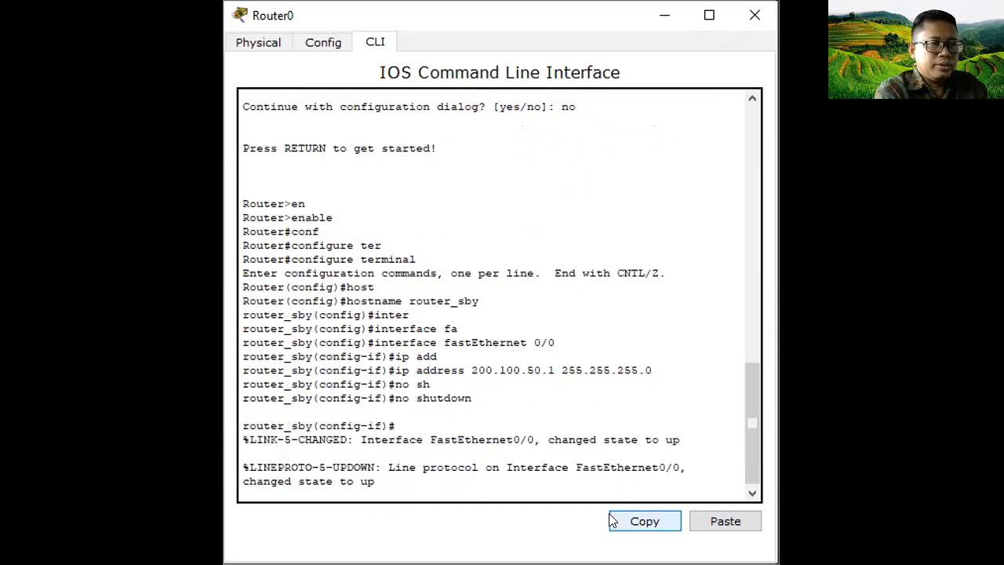
# Step: Leave the interface configuration and create a DHCP pool named nw-50 on the router
pyautogui.write('exit')
pyautogui.press('Return')
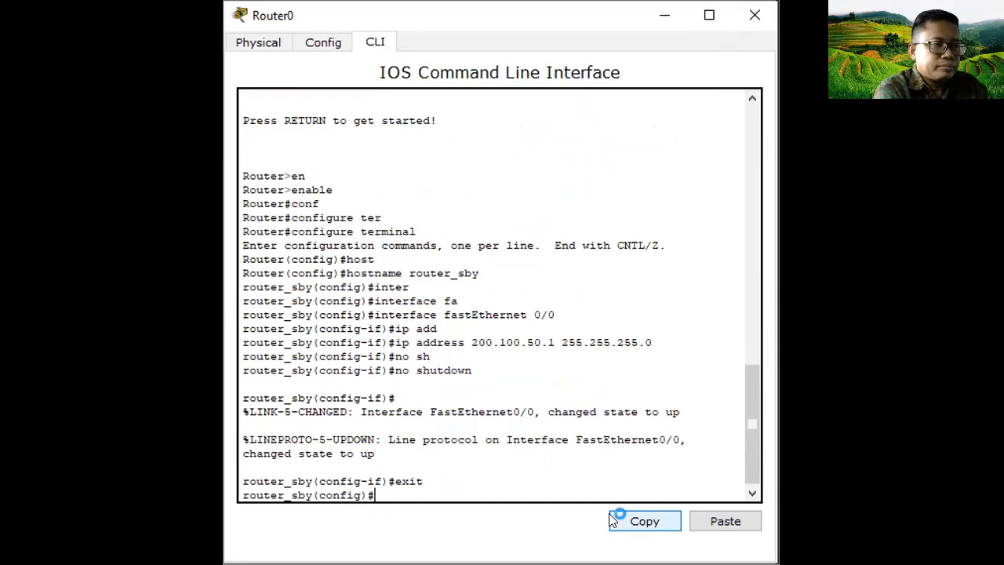
pyautogui.write('ip dh')
pyautogui.press('Tab')
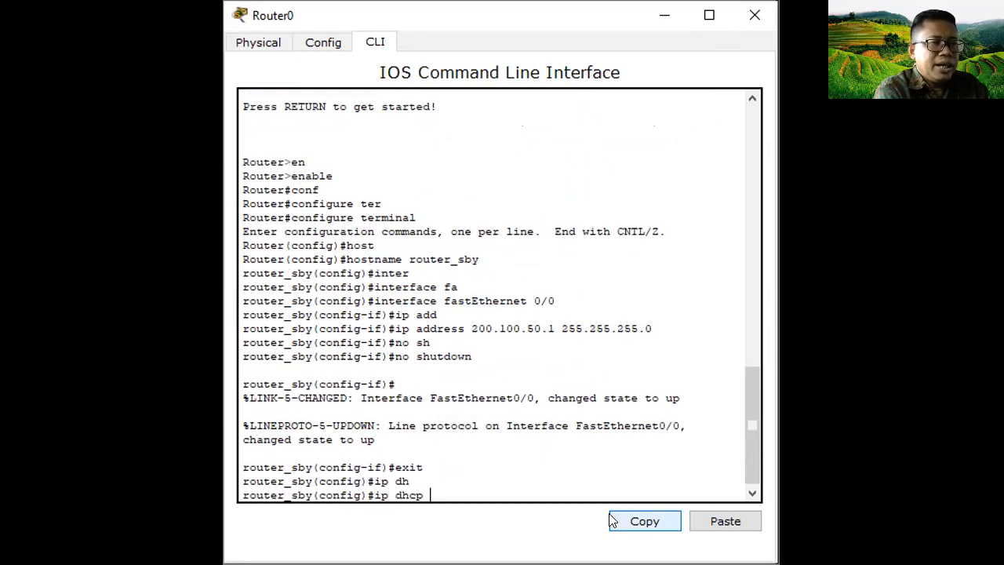
pyautogui.write('p')
pyautogui.press('Tab')
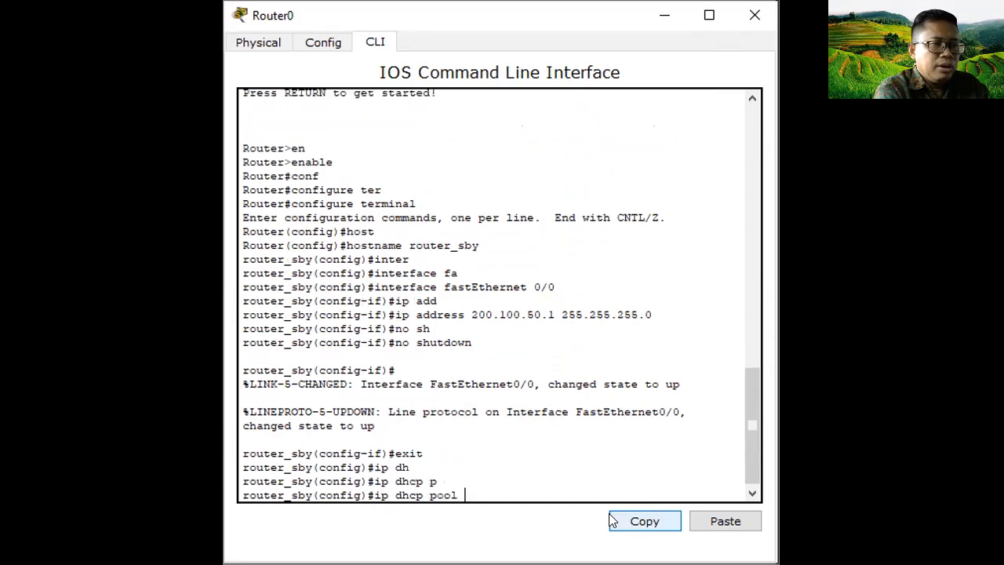
pyautogui.write('nw-50')
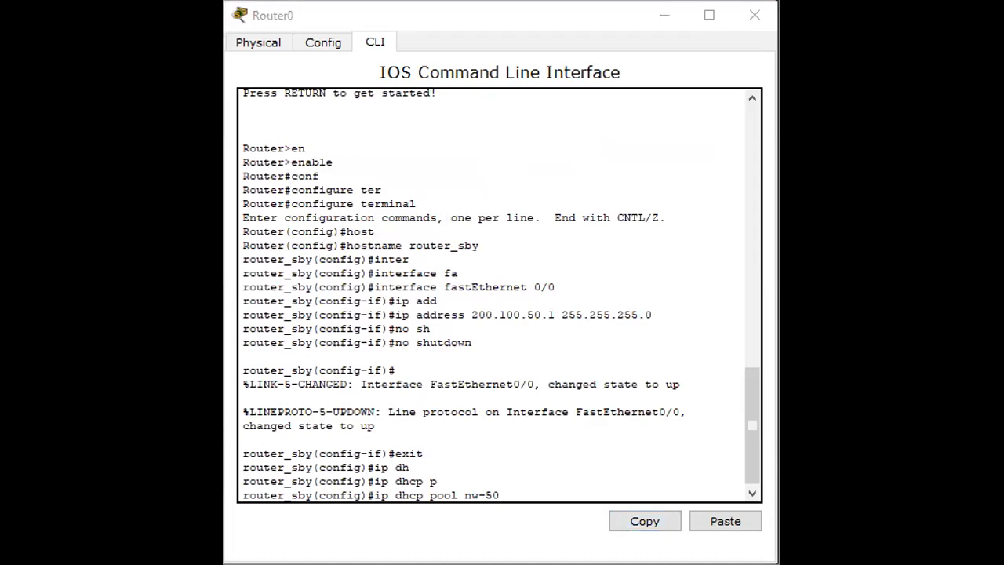
pyautogui.click(532, 489)
pyautogui.press('Return')
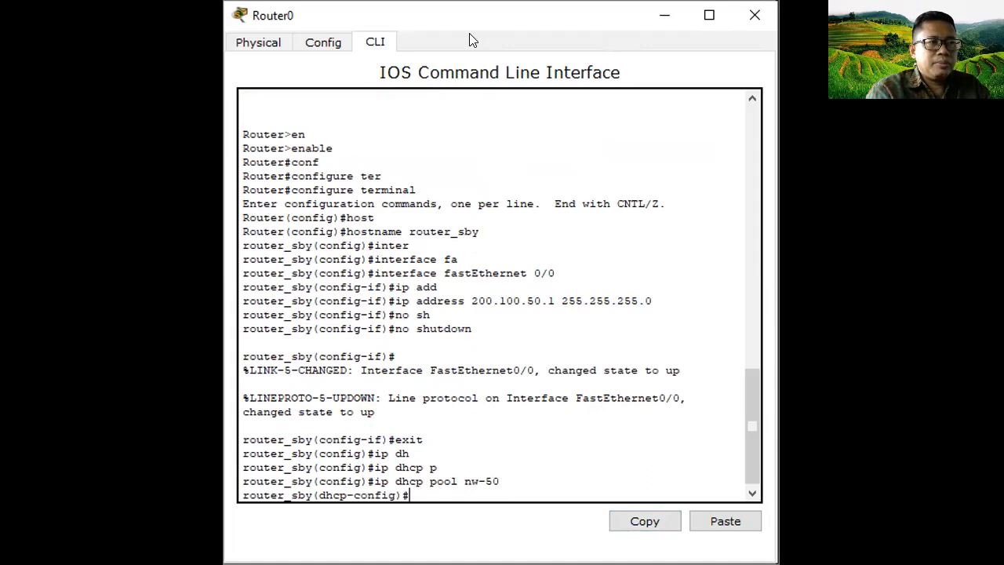
# Step: Set the nw-50 pool's network to 200.100.50.0 with mask 255.255.255.0
pyautogui.write('netw')
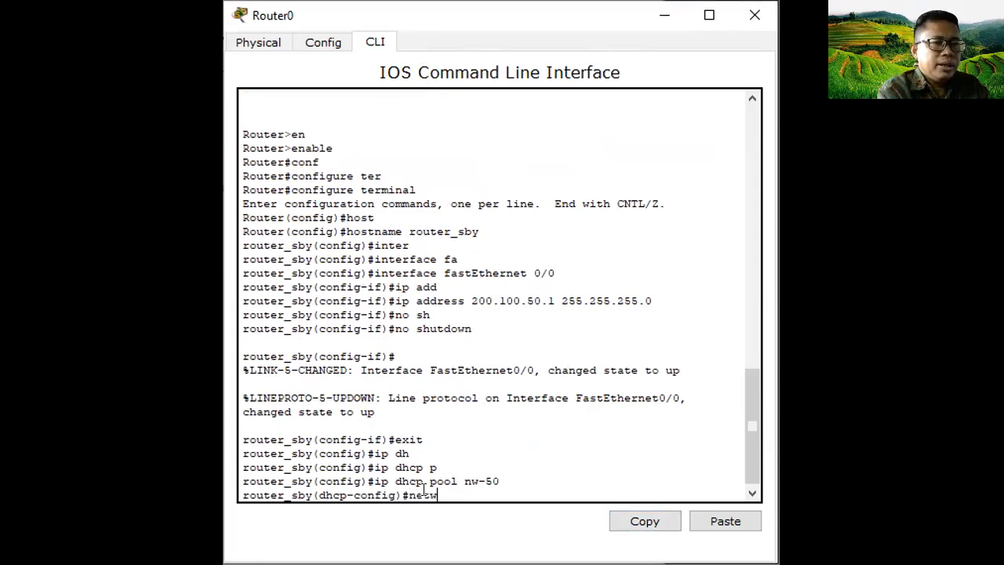
pyautogui.press('Tab')
pyautogui.write('192')
pyautogui.press('BackSpace')
pyautogui.press('BackSpace')
pyautogui.press('BackSpace')
pyautogui.write('200.')
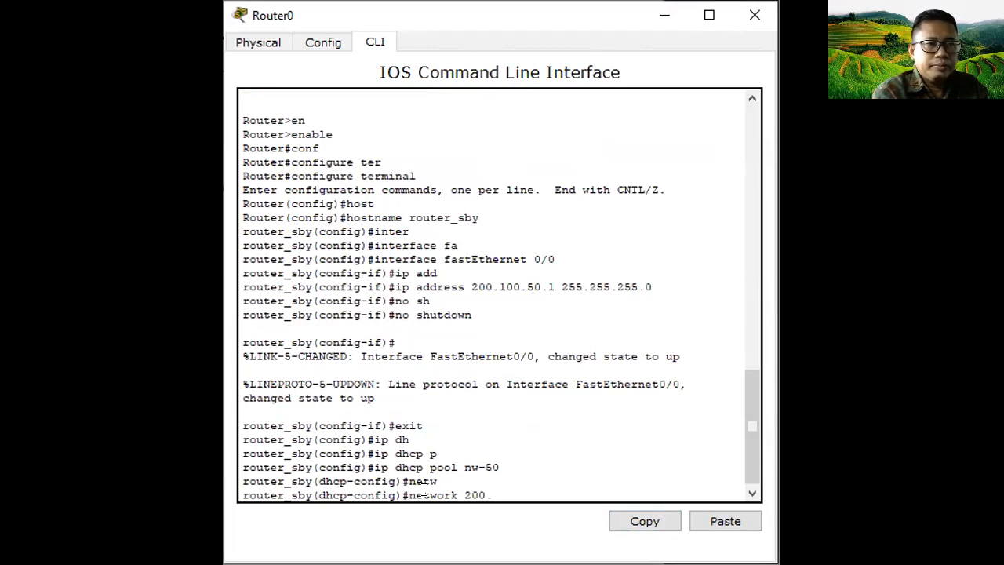
pyautogui.write('100.50.')
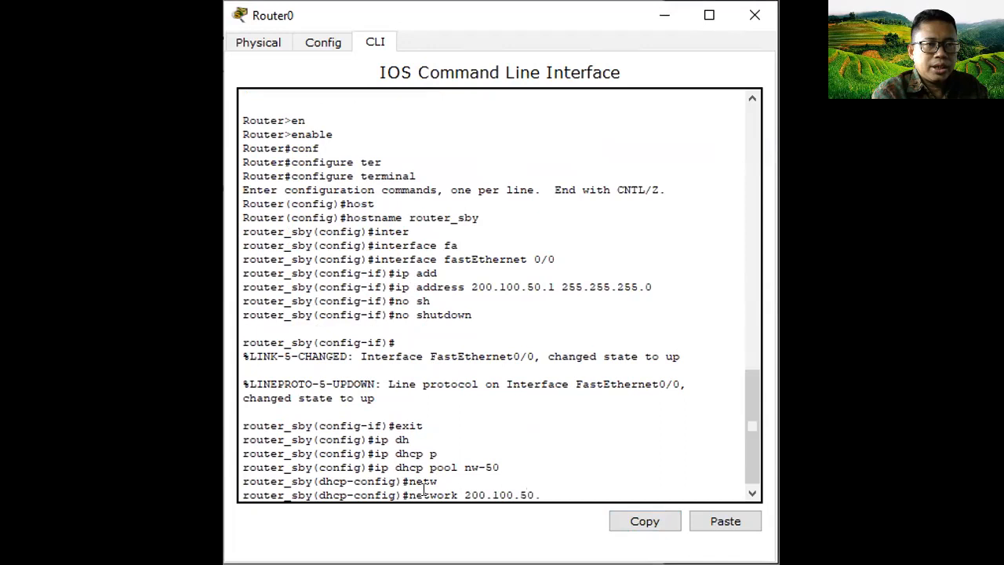
pyautogui.write('0 255.2')
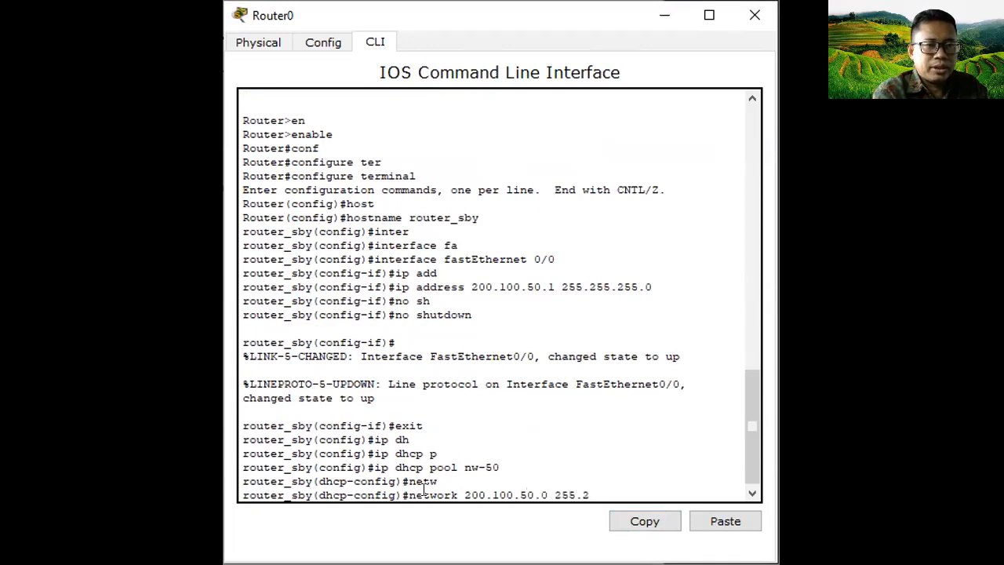
pyautogui.write('55.255.0')
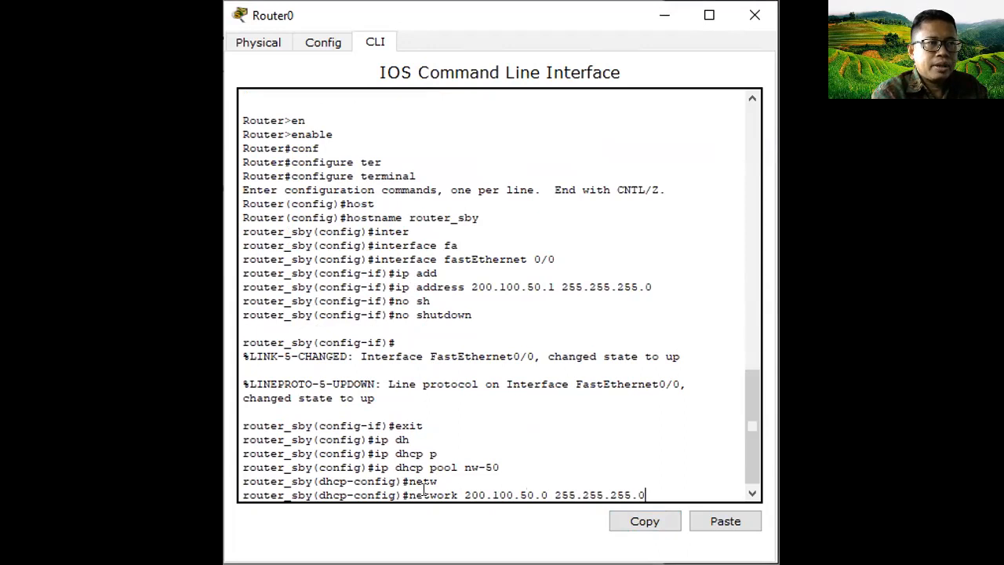
pyautogui.press('Return')
# Step: Set the nw-50 pool's default router to 200.100.50.1 and exit the DHCP pool configuration
pyautogui.write('def')
pyautogui.press('Tab')
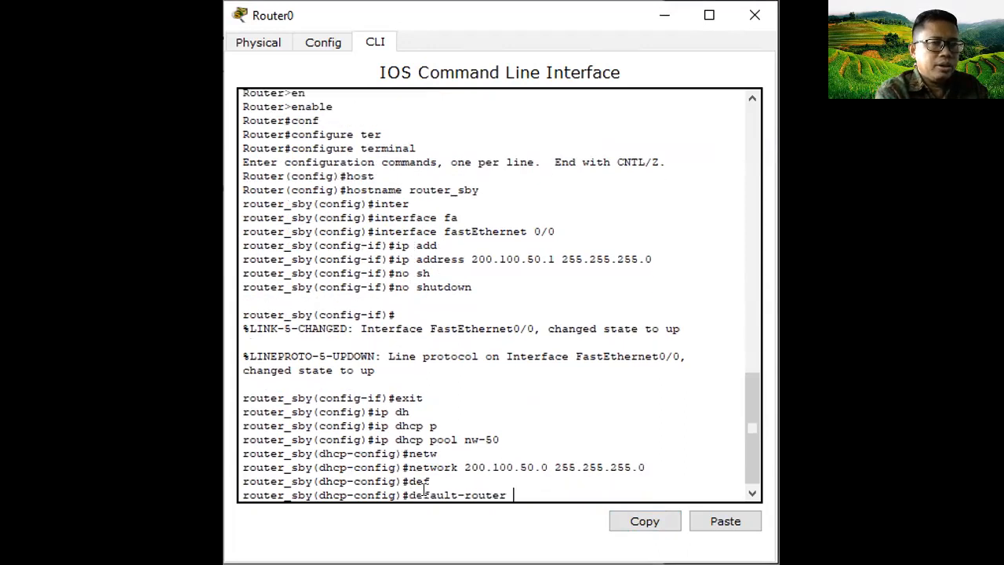
pyautogui.write('200.')
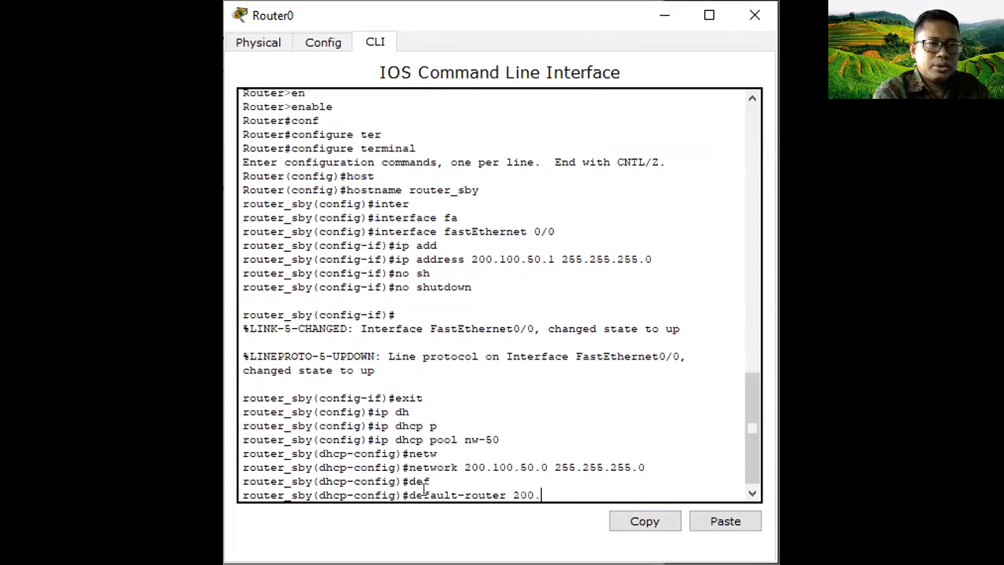
pyautogui.write('100.50.1')
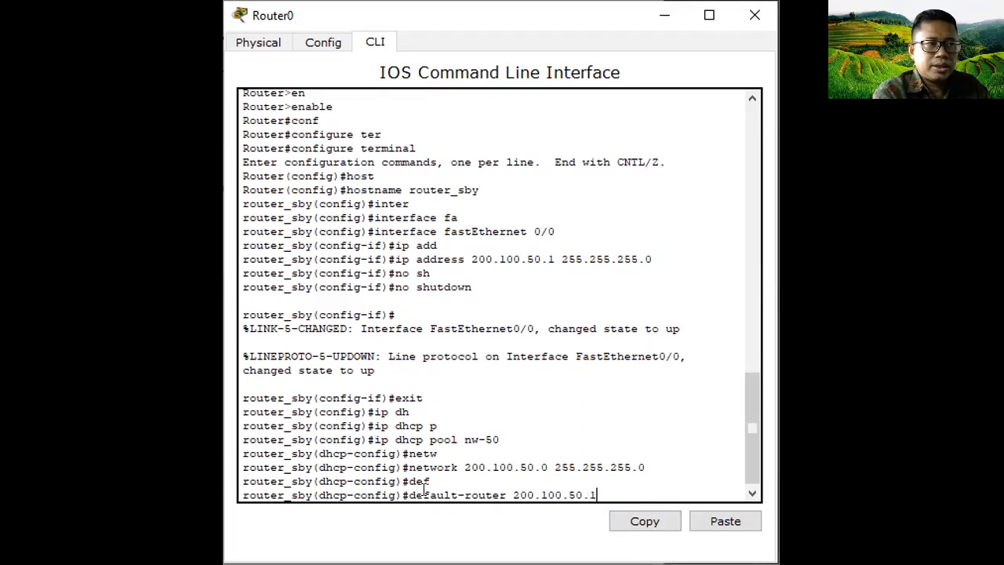
pyautogui.press('Return')
pyautogui.write('exit')
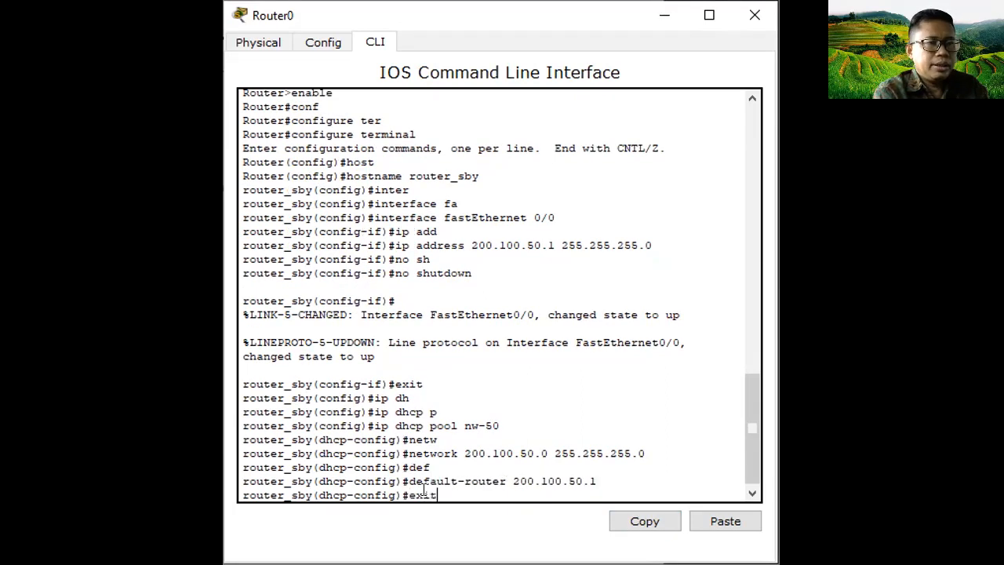
pyautogui.press('Return')
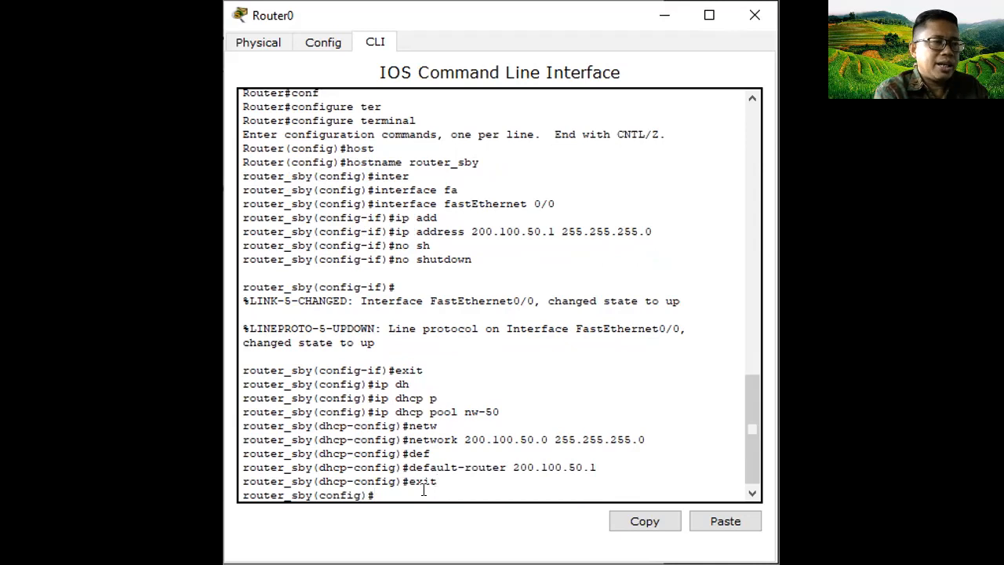
# Step: Exclude the address 200.100.50.1 from DHCP assignment on the router
pyautogui.write('ip dh')
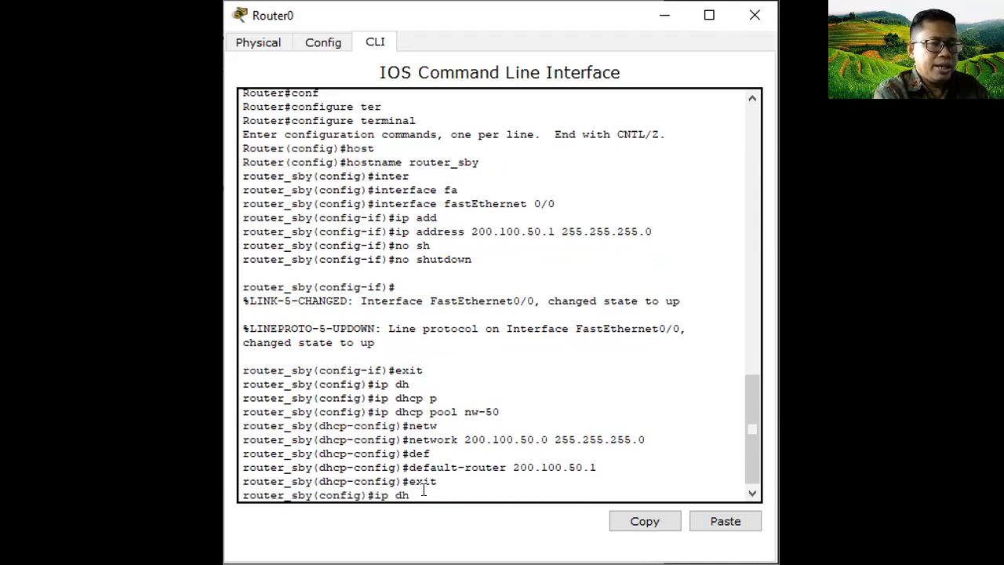
pyautogui.press('Tab')
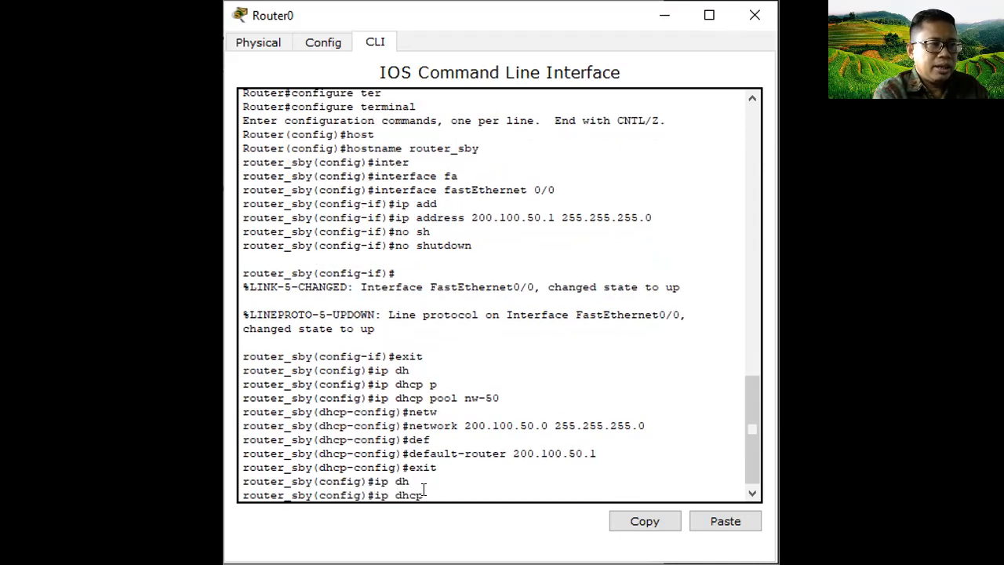
pyautogui.write('e')
pyautogui.press('Tab')
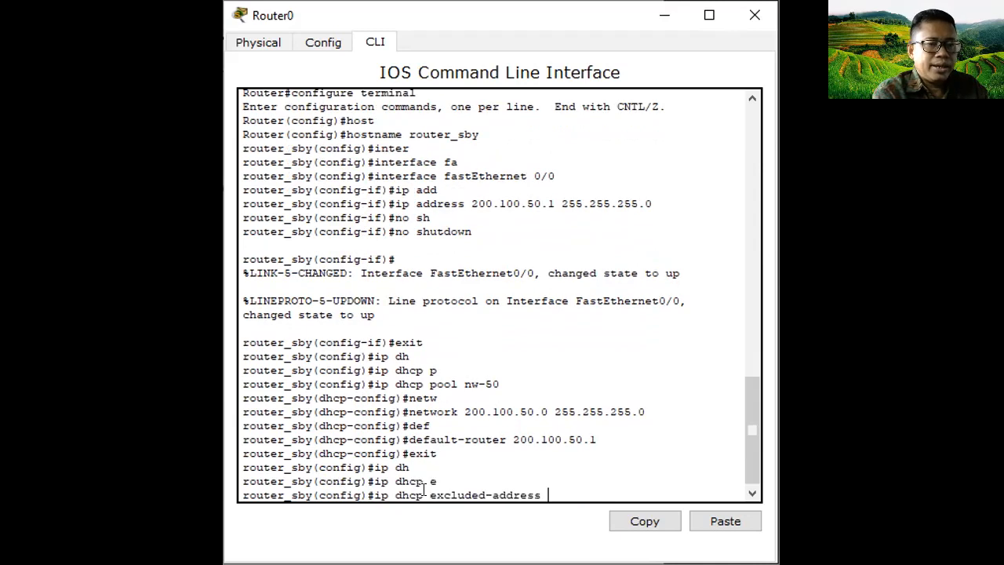
pyautogui.write('200.100.2')
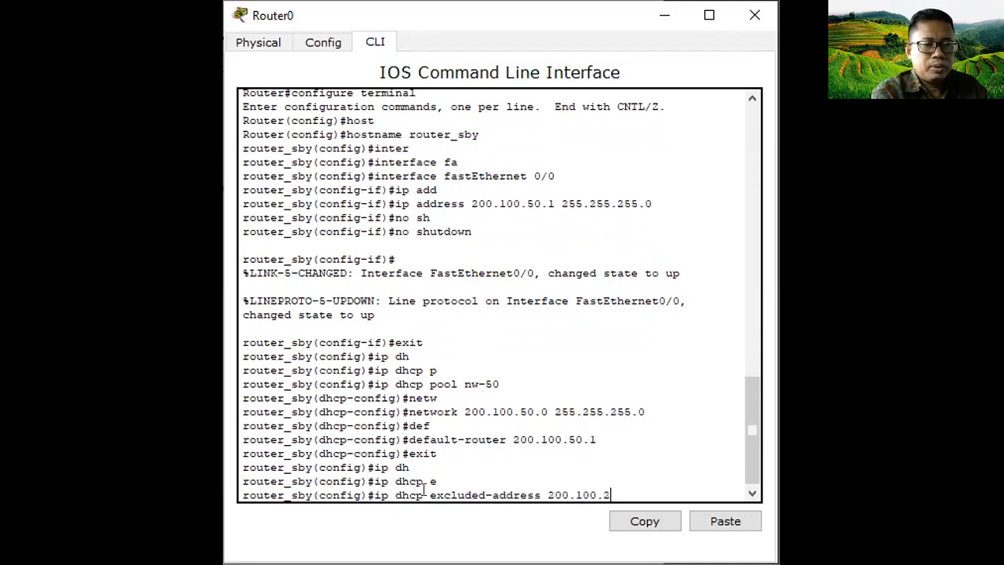
pyautogui.press('BackSpace')
pyautogui.write('50.1')
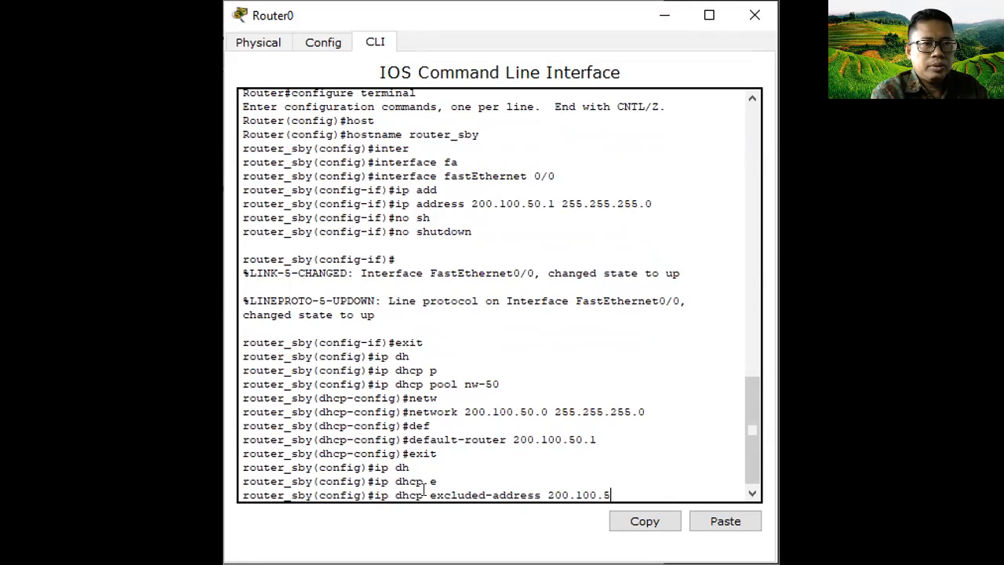
pyautogui.press('Return')
pyautogui.write('exit')
pyautogui.press('BackSpace')
pyautogui.press('BackSpace')
pyautogui.press('BackSpace')
pyautogui.press('BackSpace')
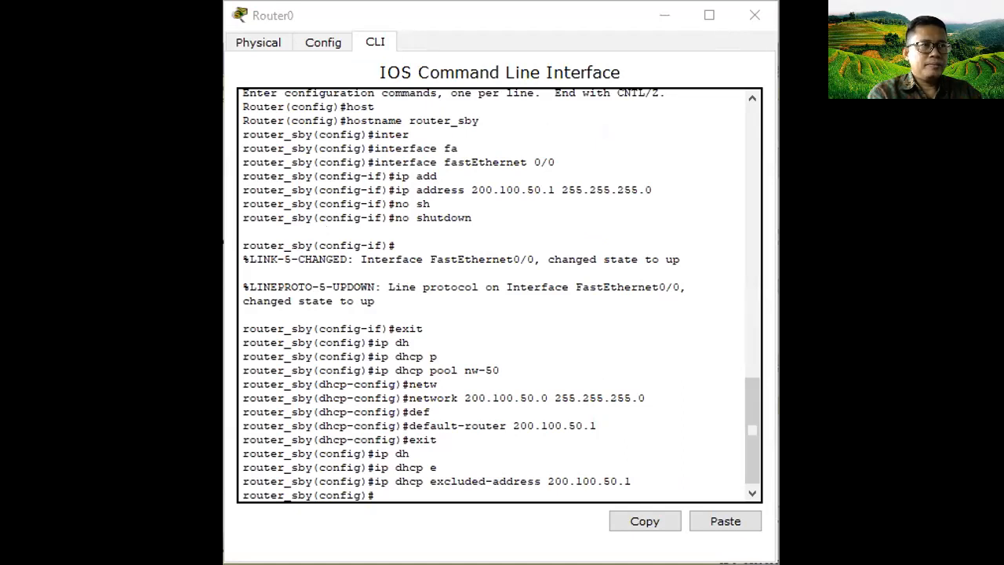
# Step: Assign IP address 200.100.60.1 with mask 255.255.255.0 to the router's interface fastEthernet 0/1
pyautogui.click(470, 61)
pyautogui.click(375, 501)
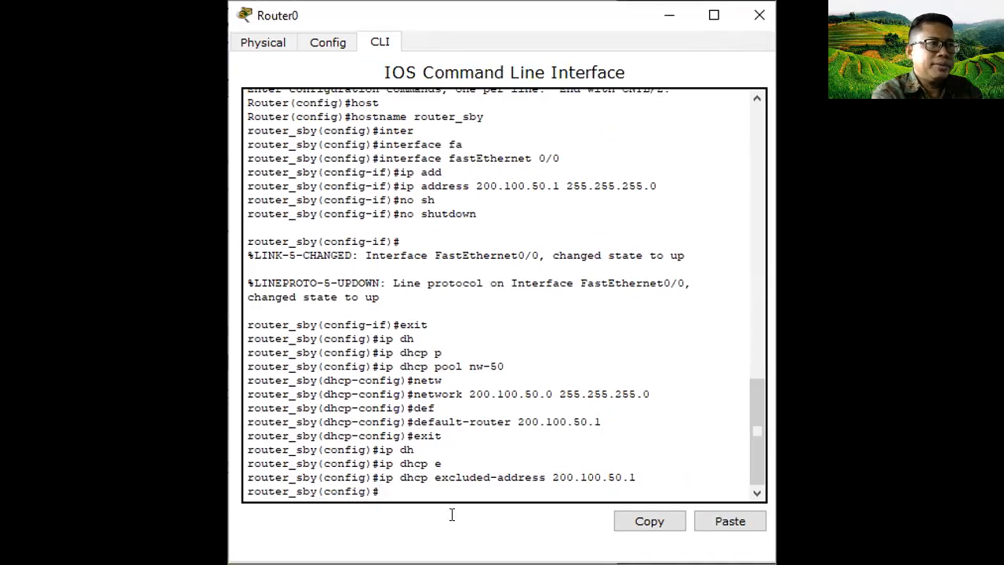
pyautogui.write('inter')
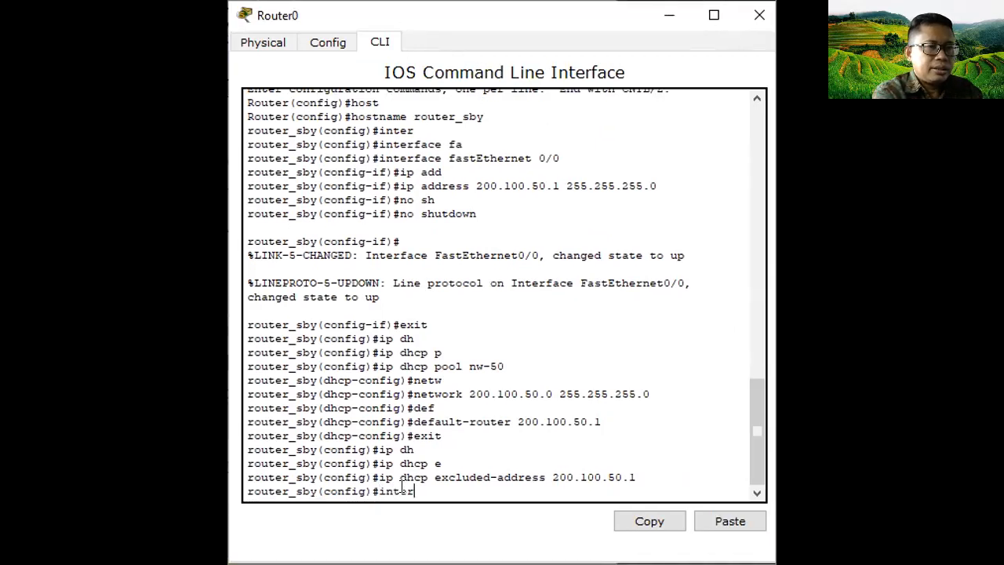
pyautogui.press('Tab')
pyautogui.write('fa')
pyautogui.press('Tab')
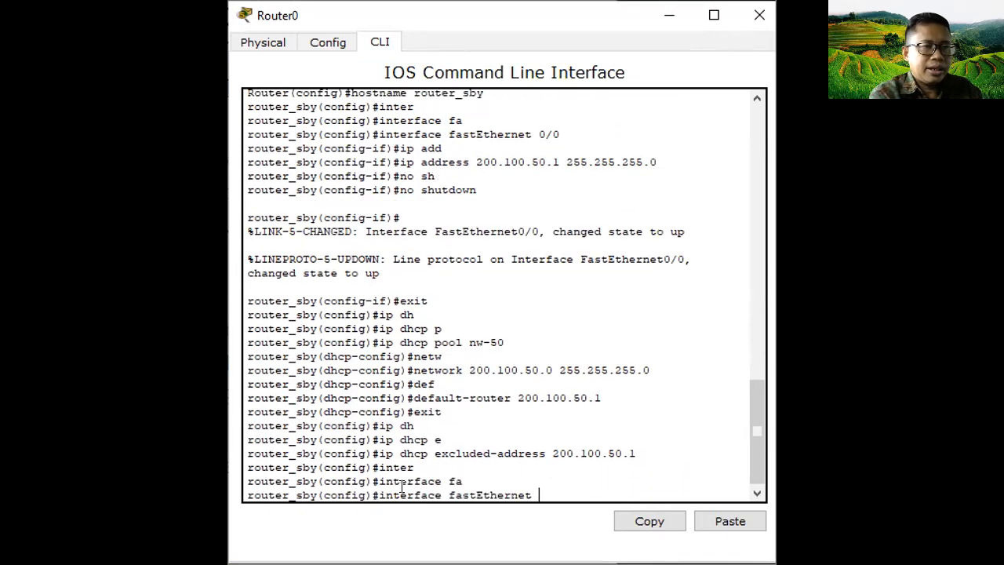
pyautogui.write('0/1')
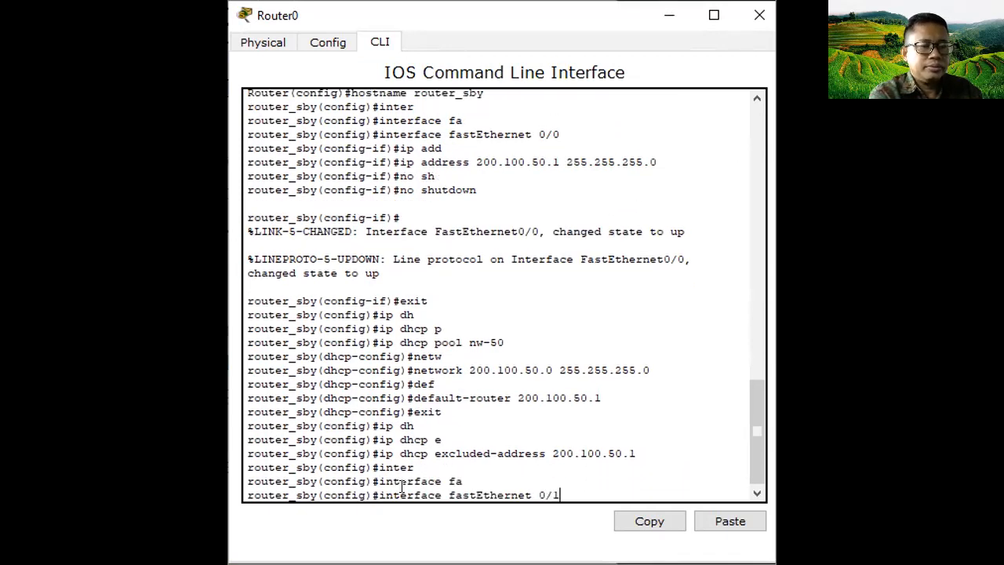
pyautogui.press('Return')
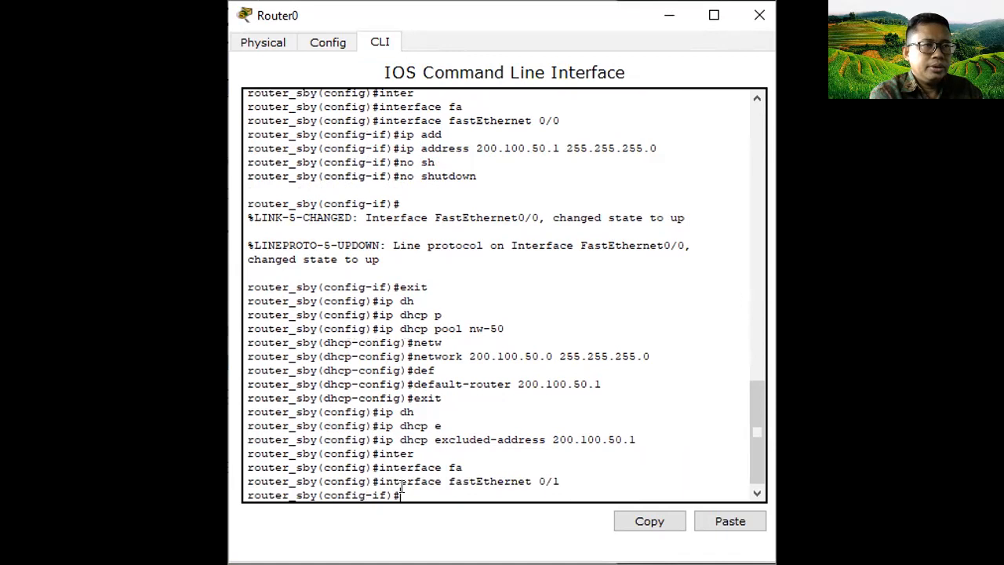
pyautogui.write('ip ad')
pyautogui.press('Tab')
pyautogui.write('200.100.')
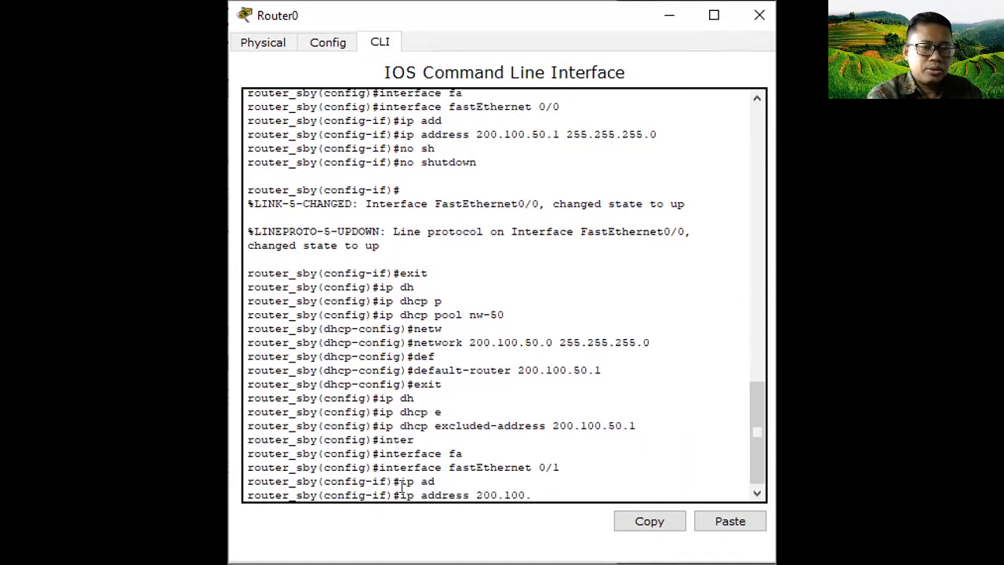
pyautogui.write('60.')
pyautogui.write('1')
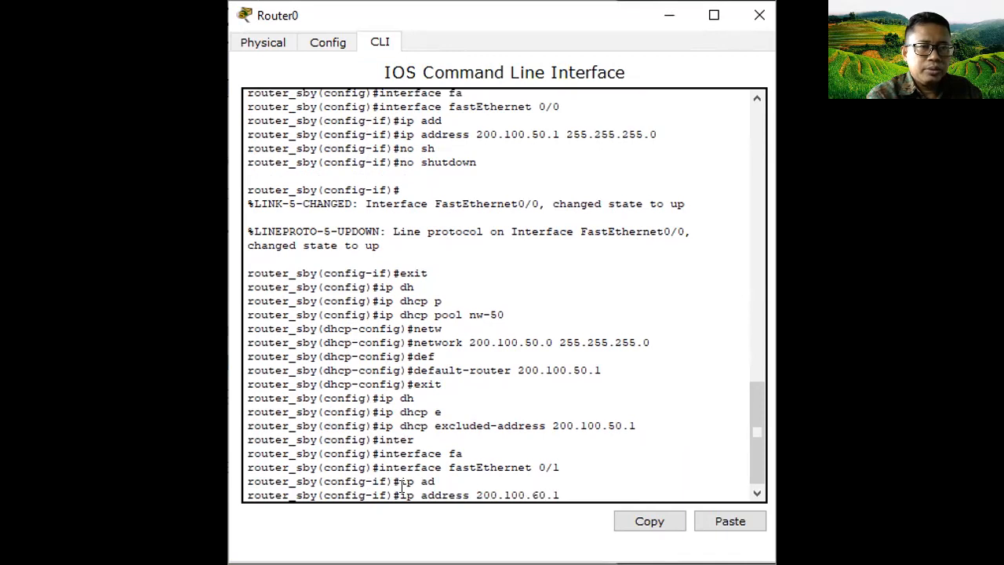
pyautogui.write(' 255.255.255.255.0')
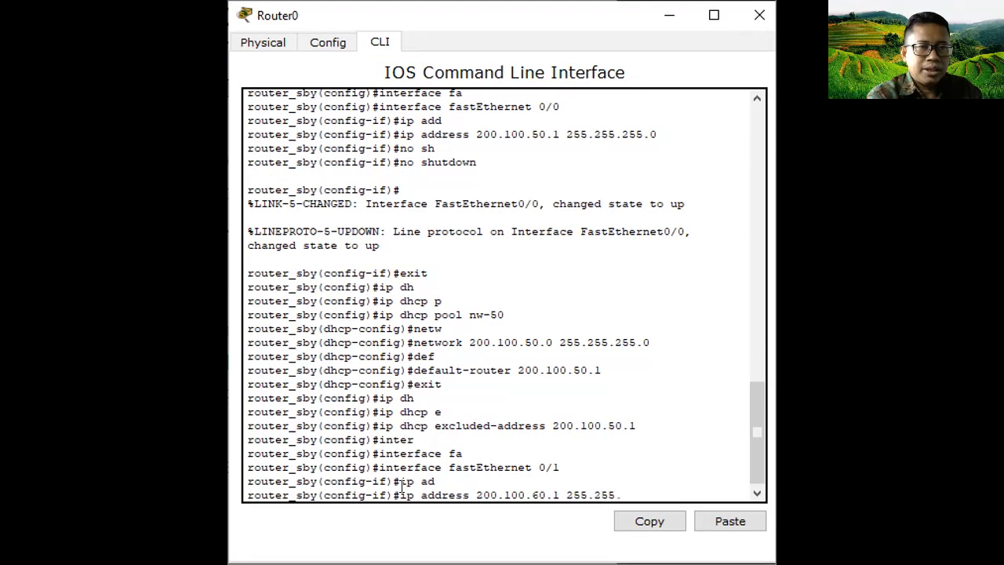
pyautogui.press('Return')
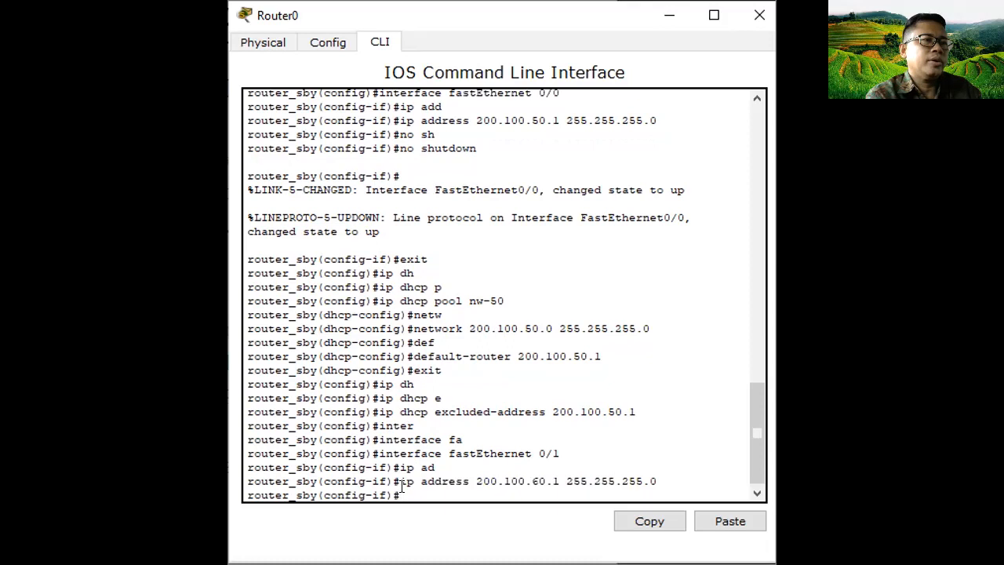
# Step: Enable the router's fastEthernet 0/1 interface with no shutdown and return to global configuration mode
pyautogui.write('no sh')
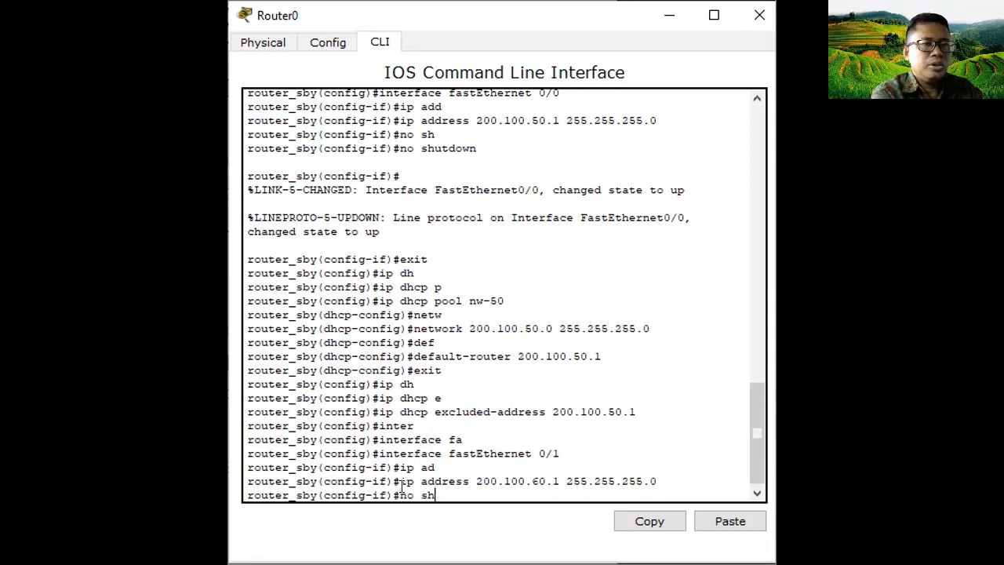
pyautogui.press('Tab')
pyautogui.press('Return')
pyautogui.write('exit')
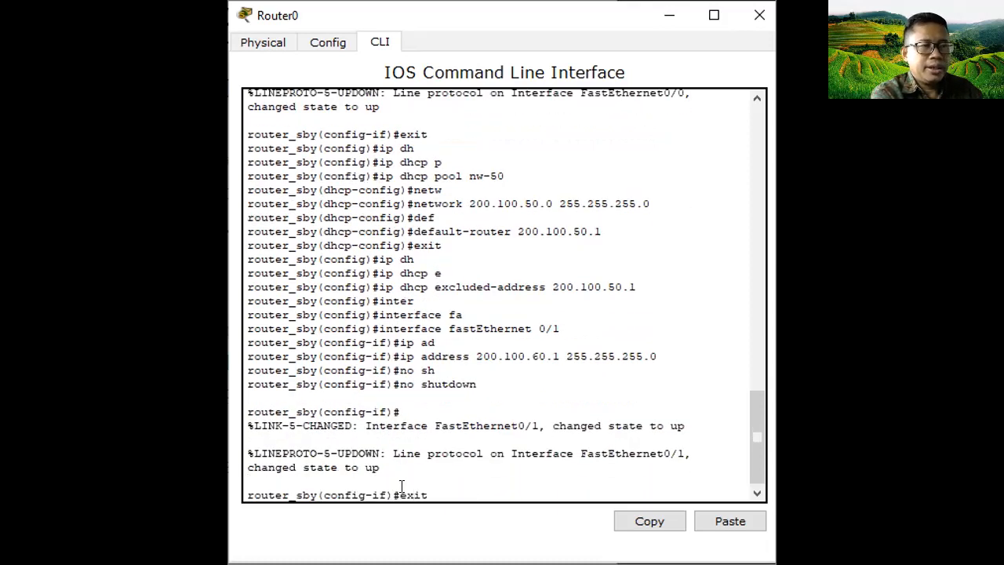
pyautogui.press('Return')
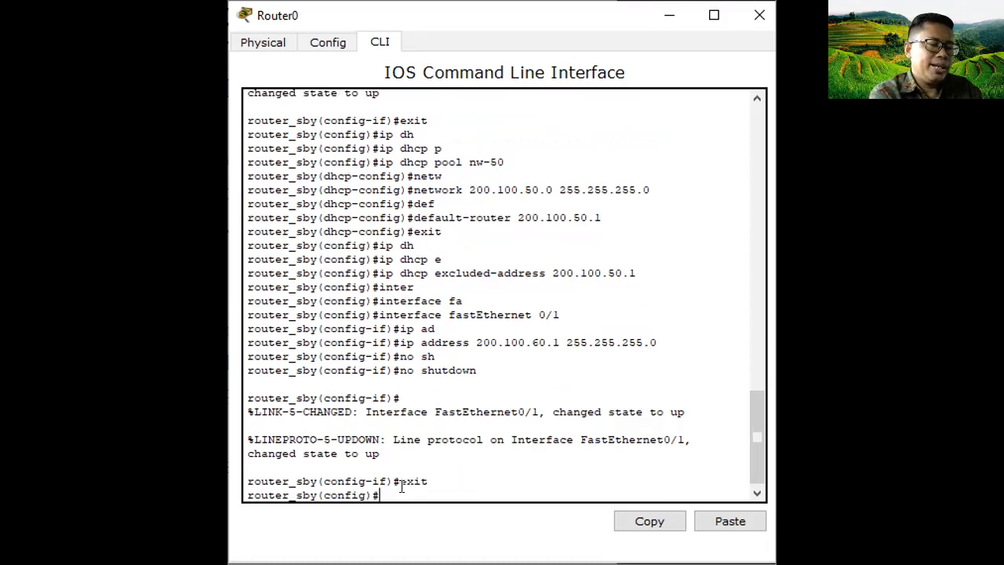
# Step: Create a DHCP pool named nw-60 on the router
pyautogui.write('ip po')
pyautogui.press('Tab')
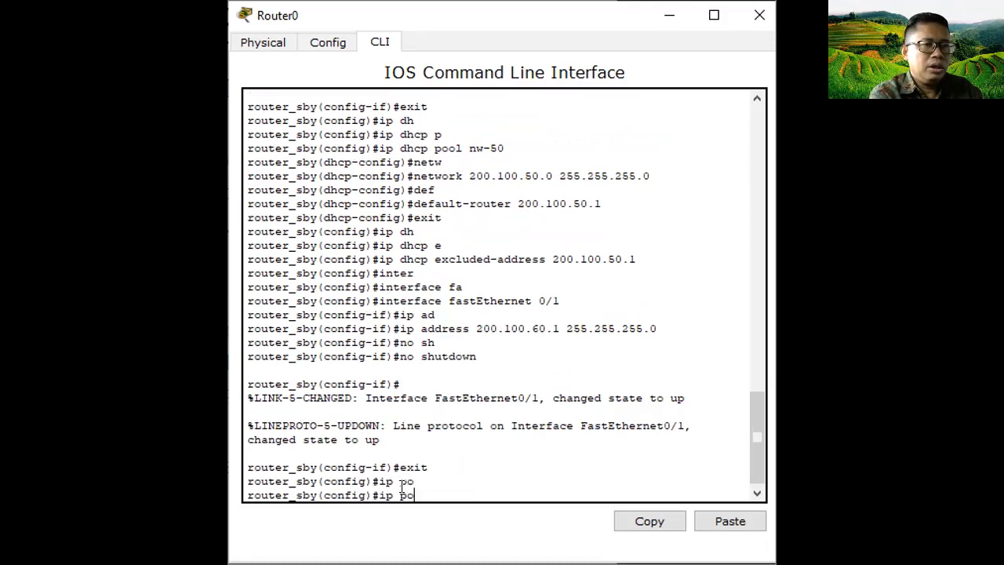
pyautogui.press('BackSpace')
pyautogui.press('BackSpace')
pyautogui.write('dh')
pyautogui.press('Tab')
pyautogui.write('p')
pyautogui.press('Tab')
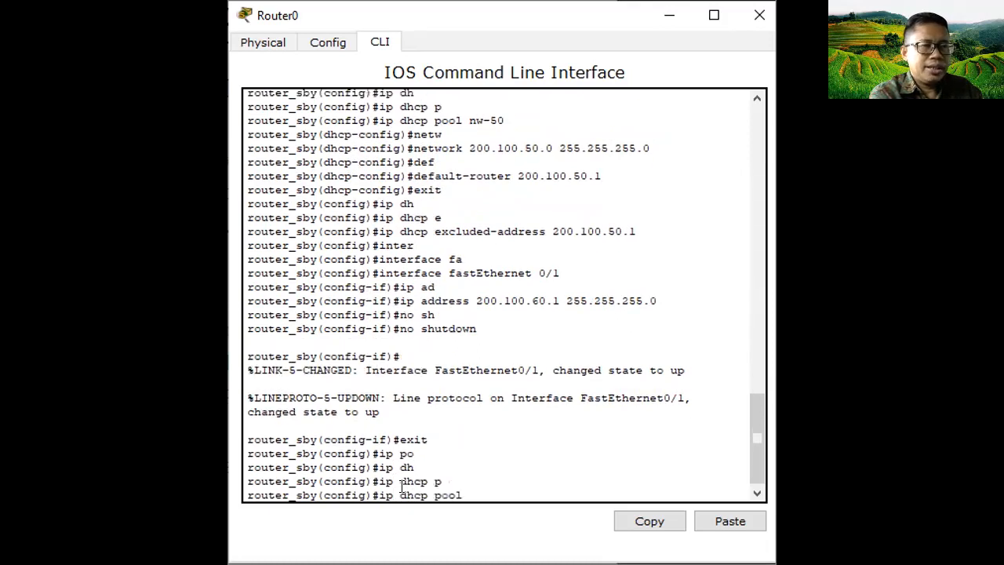
pyautogui.write('nw-')
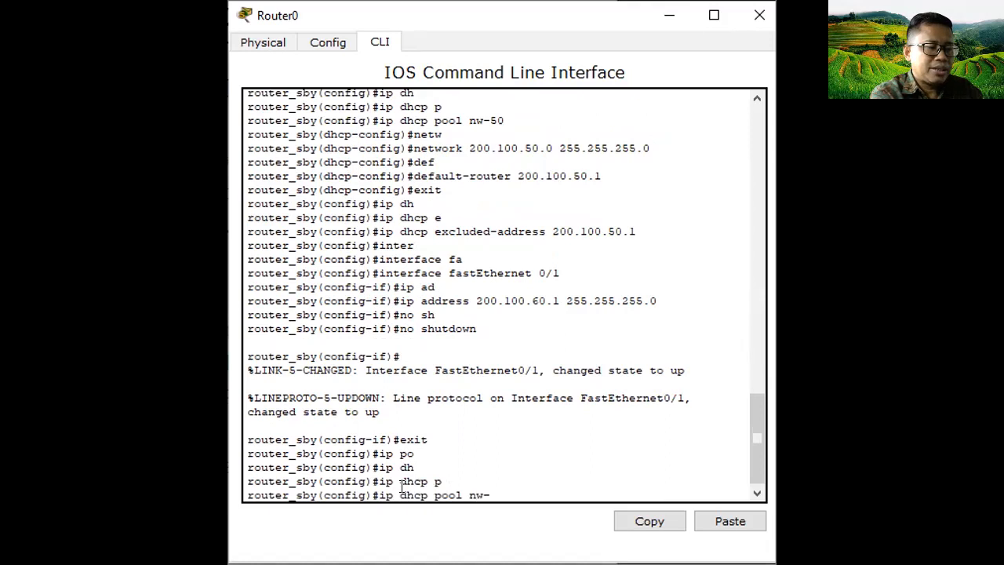
pyautogui.write('60')
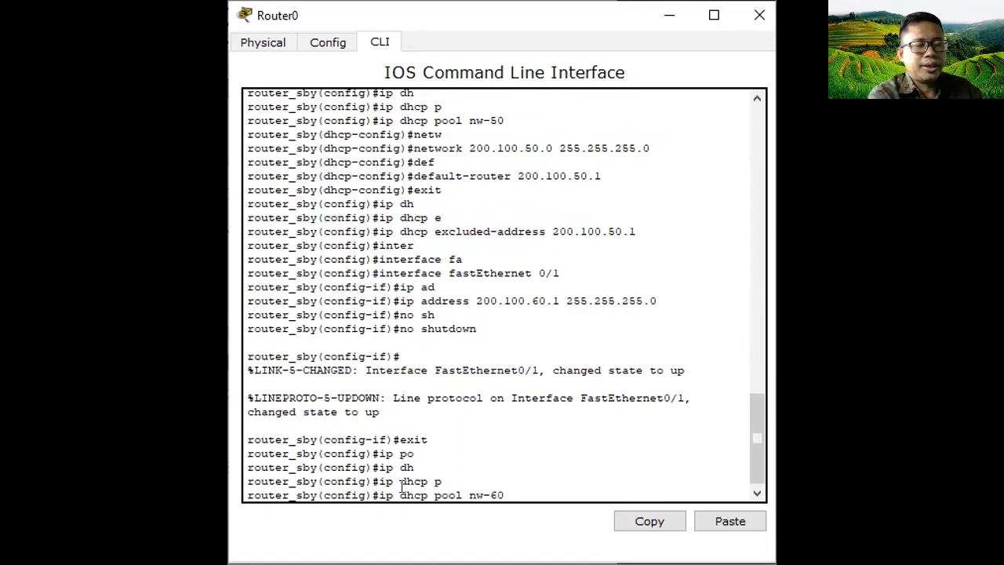
pyautogui.press('Return')
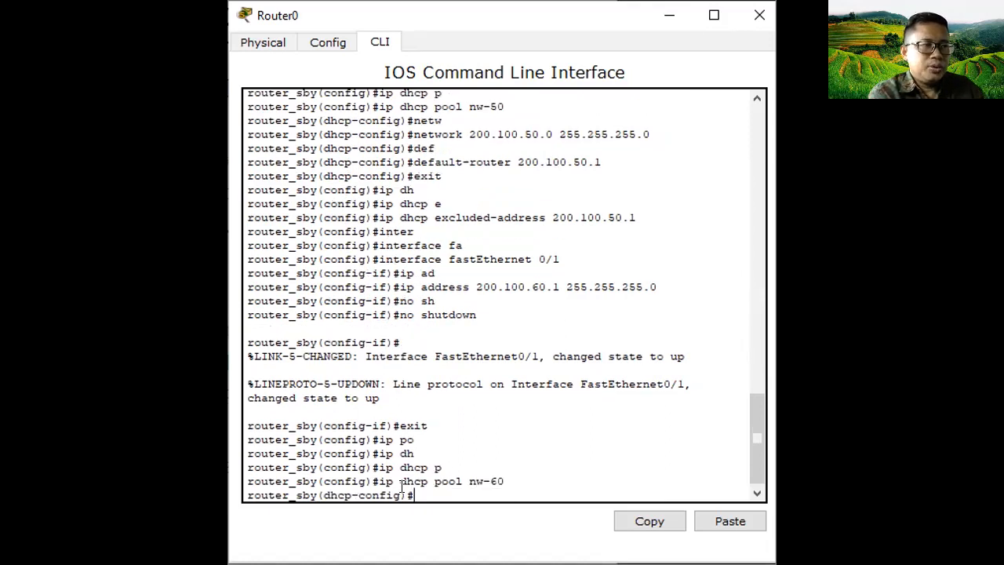
# Step: Set the nw-60 pool's network to 200.100.60.0 with mask 255.255.255.0
pyautogui.write('netw')
pyautogui.press('Tab')
pyautogui.write('200.100.')
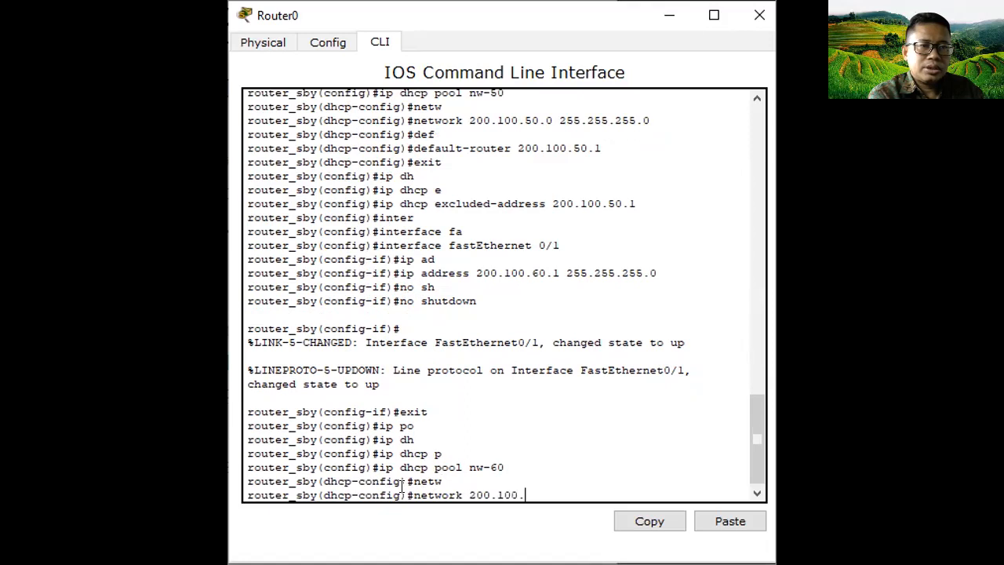
pyautogui.write('60.0 255.255.255.0')
pyautogui.press('Return')
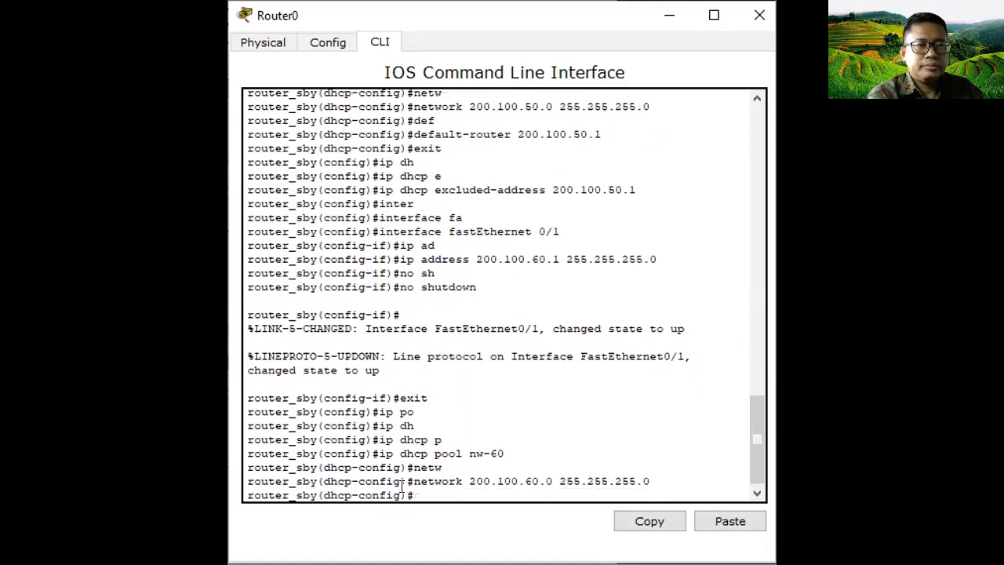
# Step: Set the nw-60 pool's default router to 200.100.60.1 and exit the DHCP pool configuration
pyautogui.write('def')
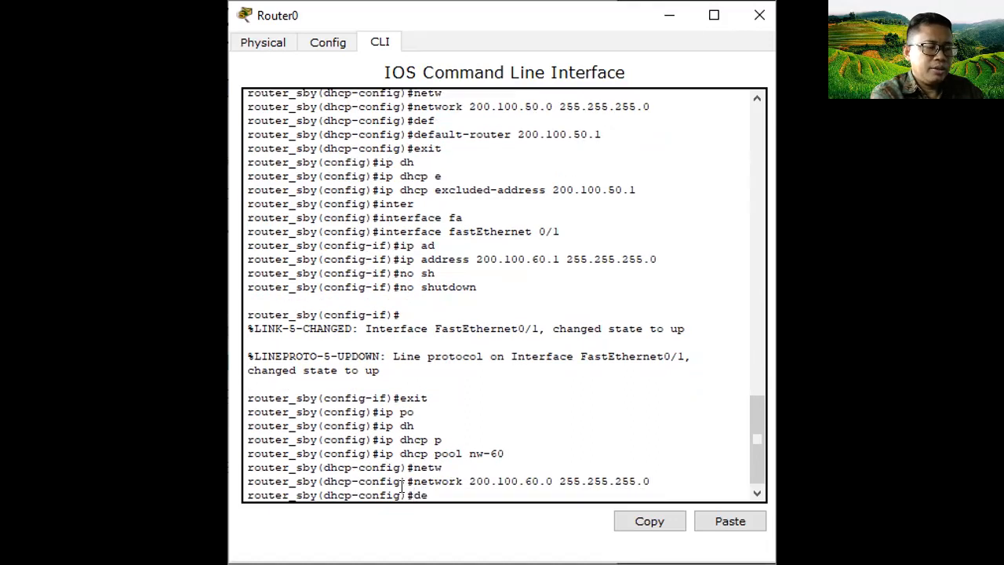
pyautogui.press('Tab')
pyautogui.write('200.')
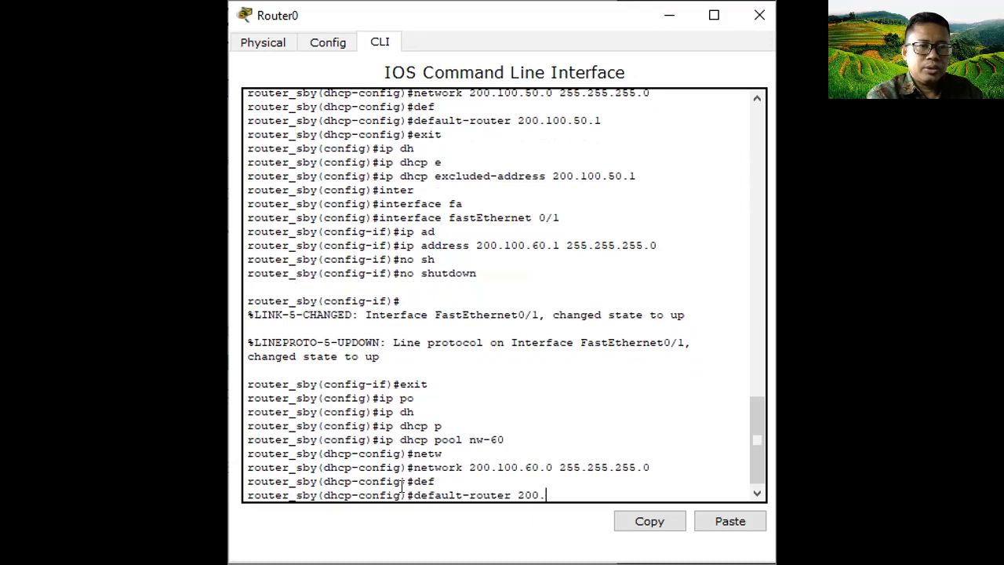
pyautogui.write('100.60.1')
pyautogui.press('Return')
pyautogui.write('exit')
pyautogui.press('Return')
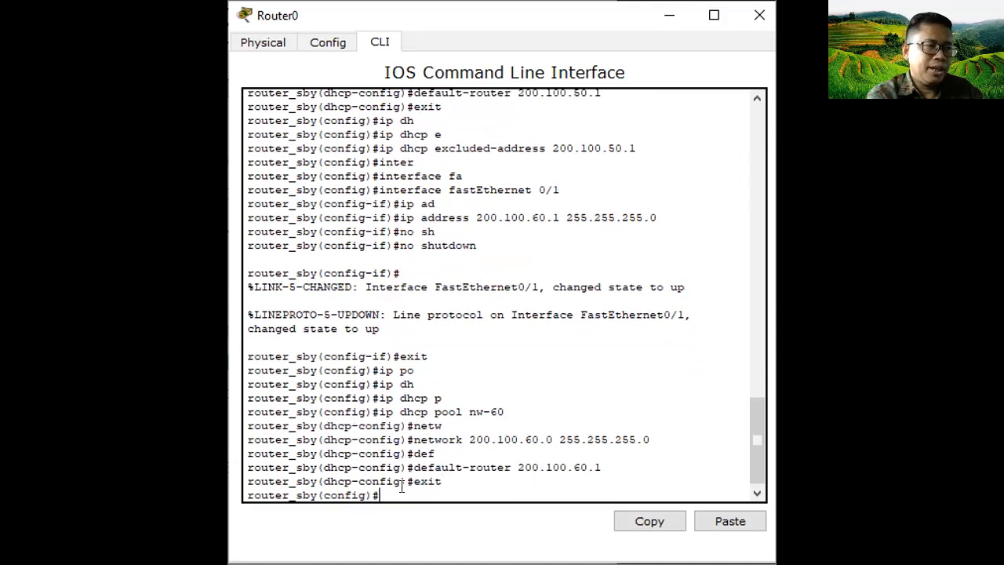
# Step: Exclude the address 200.100.60.1 from DHCP assignment on the router and exit global configuration mode
pyautogui.write('oi')
pyautogui.press('BackSpace')
pyautogui.press('BackSpace')
pyautogui.write('i')
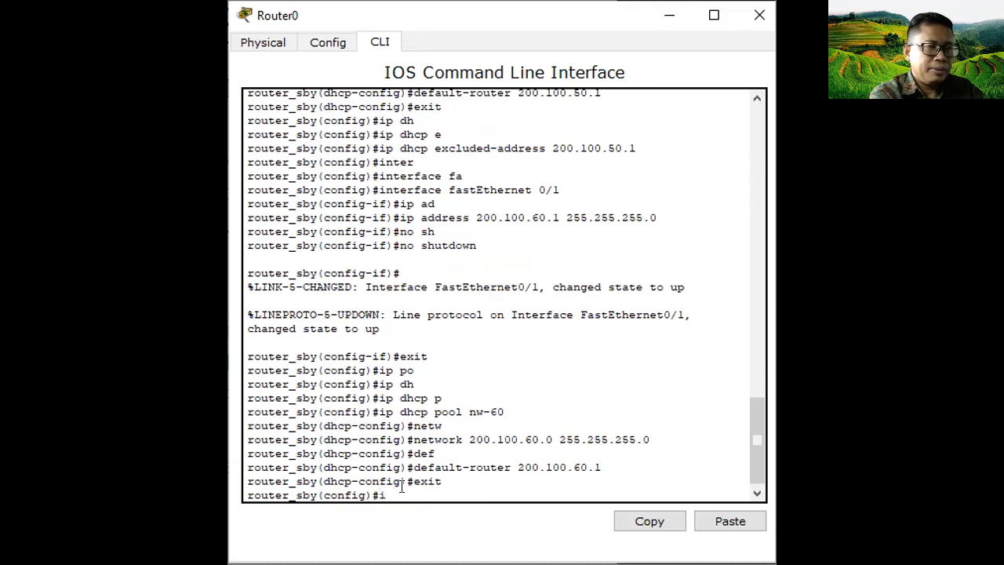
pyautogui.write('p dh')
pyautogui.press('Tab')
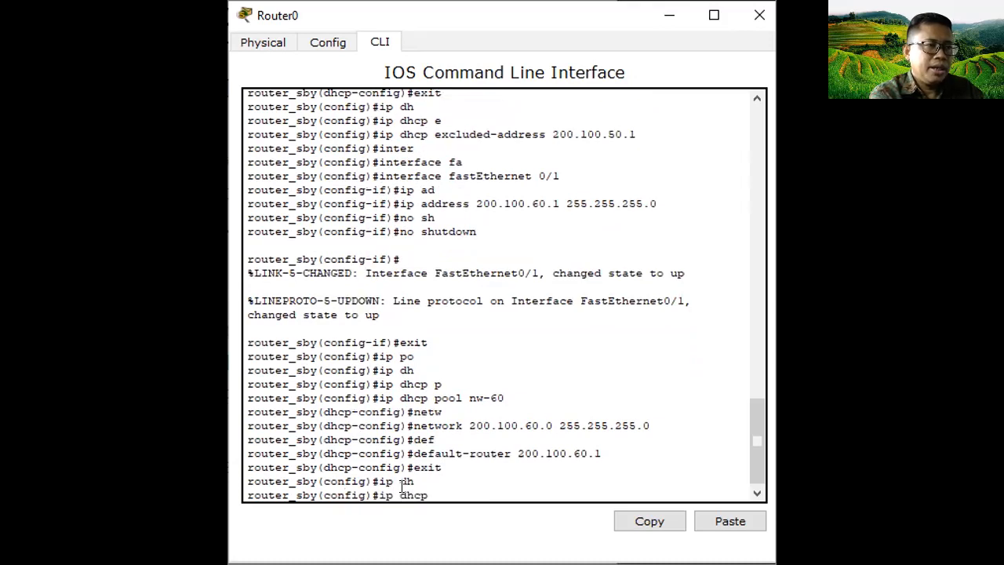
pyautogui.write('ex')
pyautogui.press('Tab')
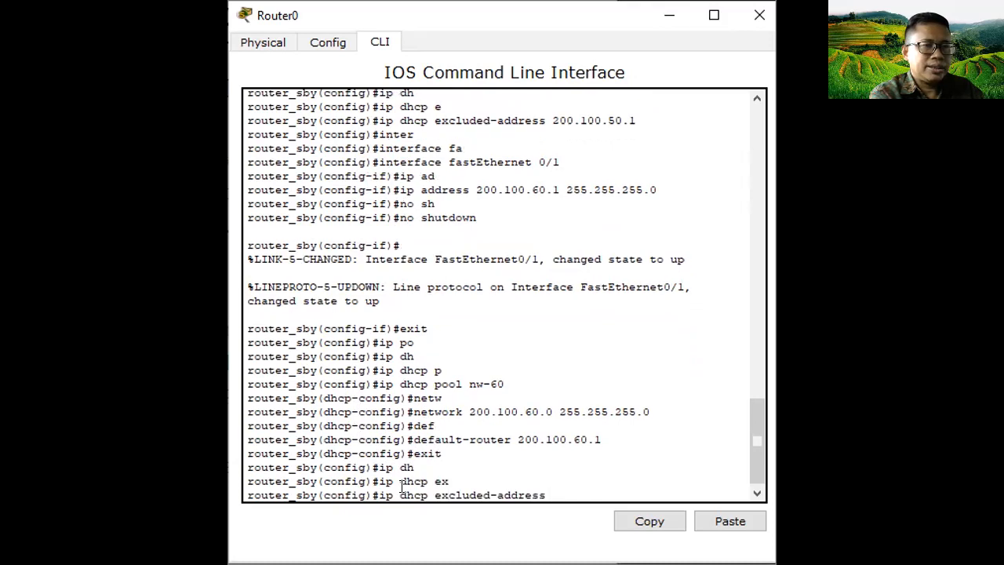
pyautogui.write('200.1')
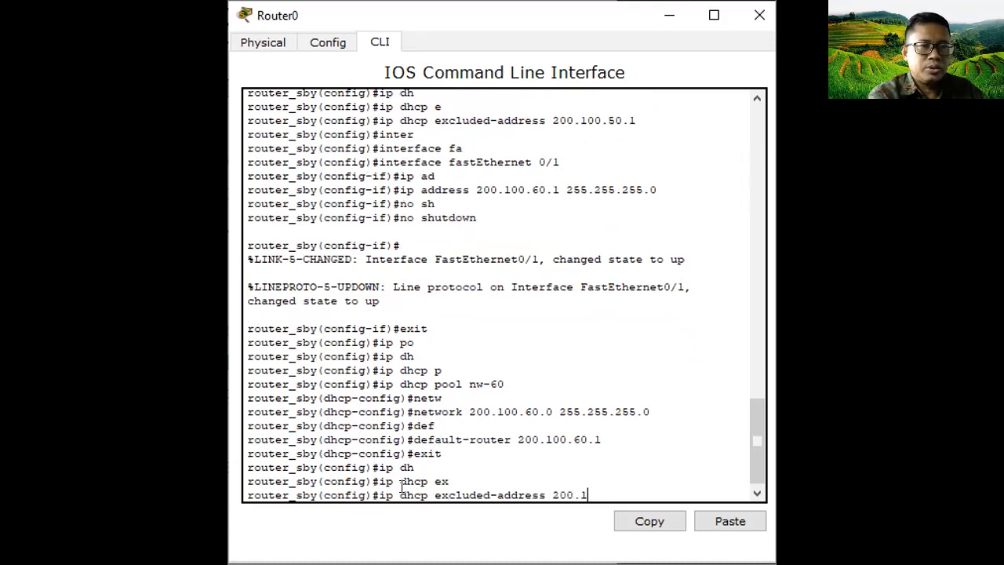
pyautogui.write('00.60.1')
pyautogui.press('Return')
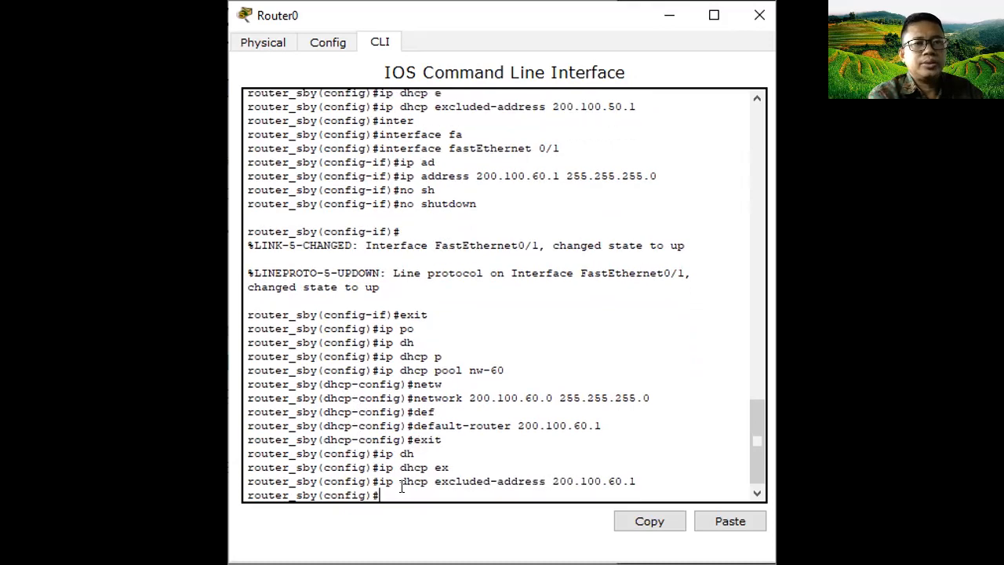
pyautogui.write('exit')
pyautogui.press('Return')
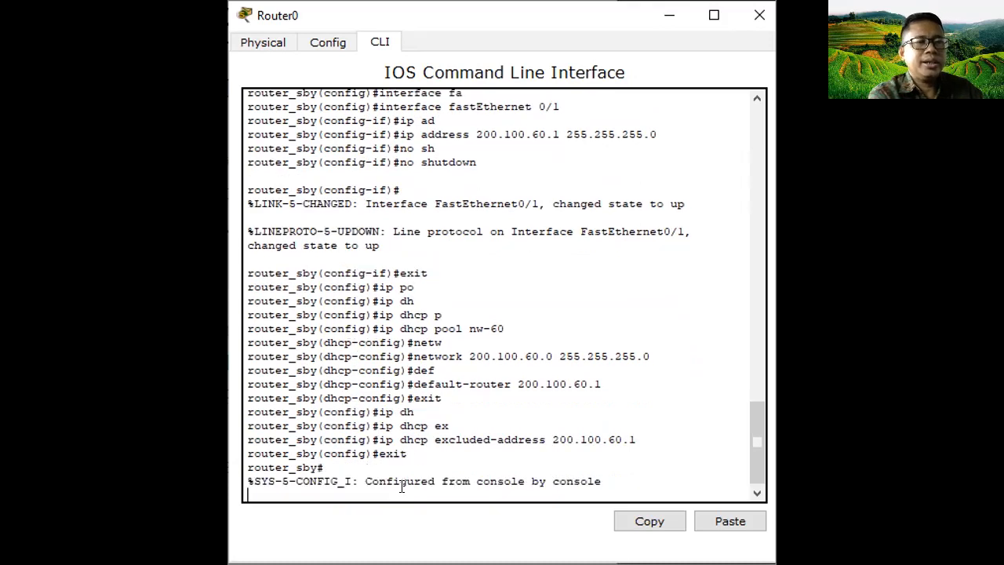
pyautogui.press('Return')
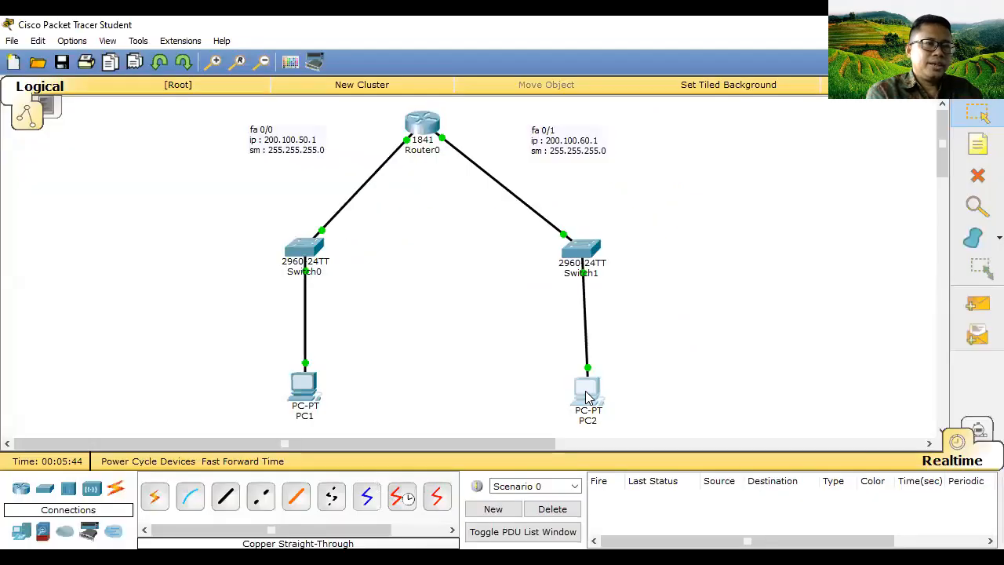
# Step: Display PC2's IP configuration with ipconfig in its Command Prompt
pyautogui.click(589, 398)
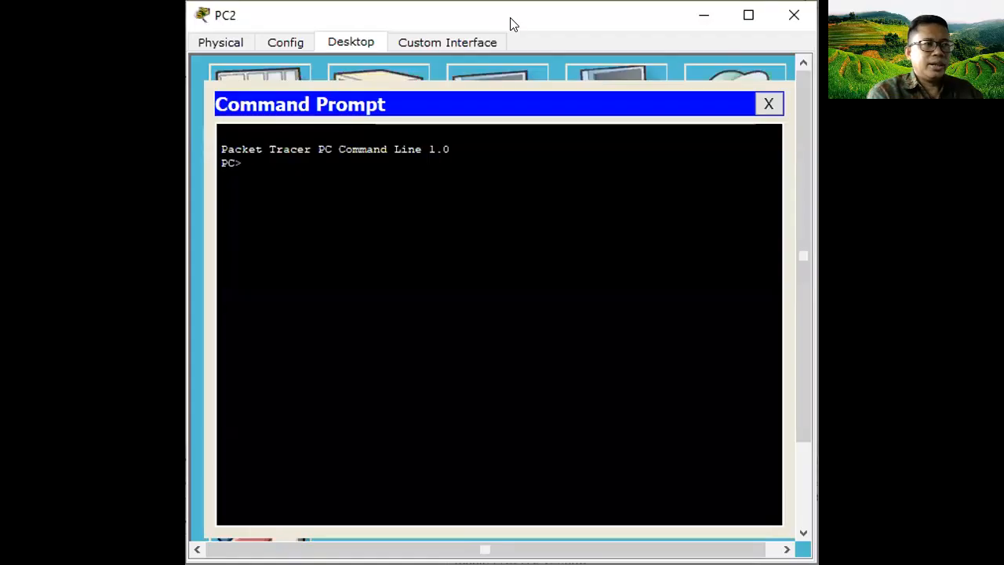
pyautogui.write('ipconfig')
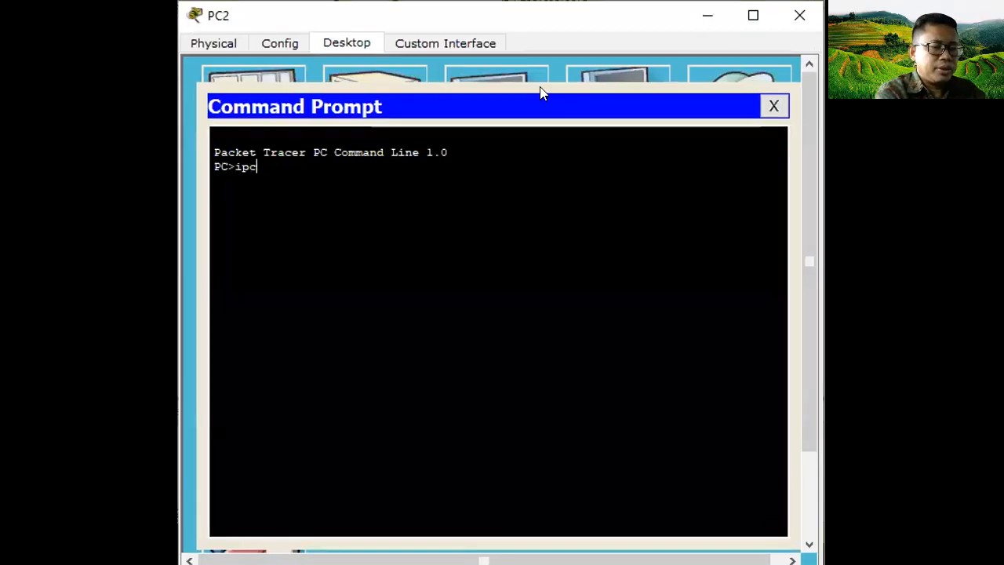
pyautogui.press('Return')
# Step: Ping 192.168.60.2 from PC2 and interrupt the ping before it completes
pyautogui.write('ping 19')
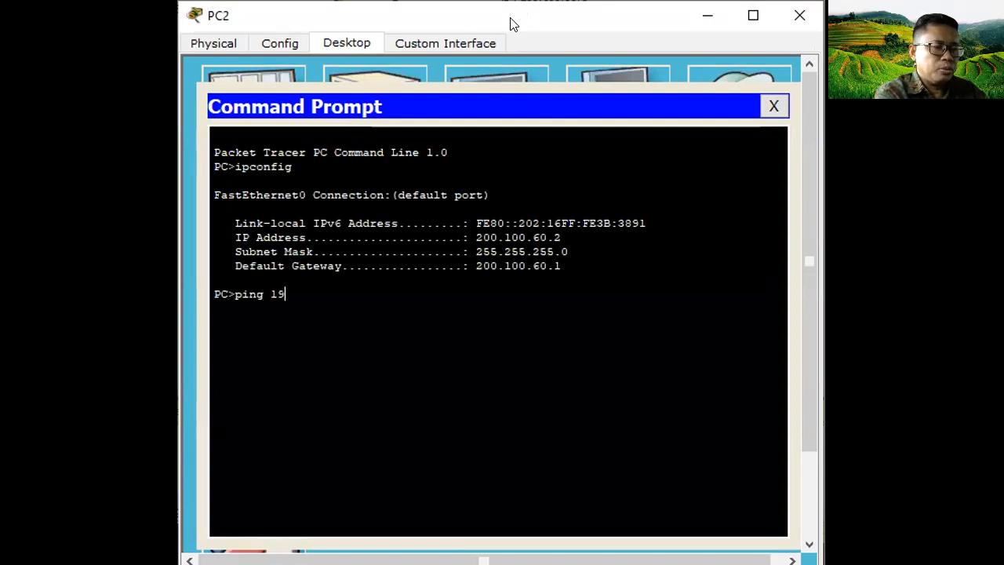
pyautogui.write('2.168.60.2')
pyautogui.press('Return')
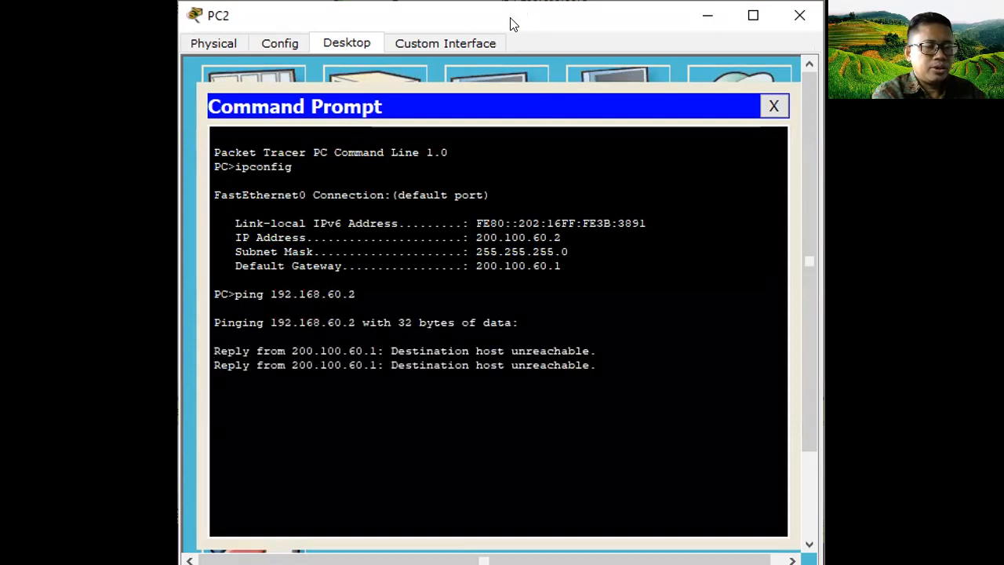
pyautogui.hotkey('ctrl', 'c')
# Step: Ping 200.100.60.2 from PC2's Command Prompt
pyautogui.press('Up')
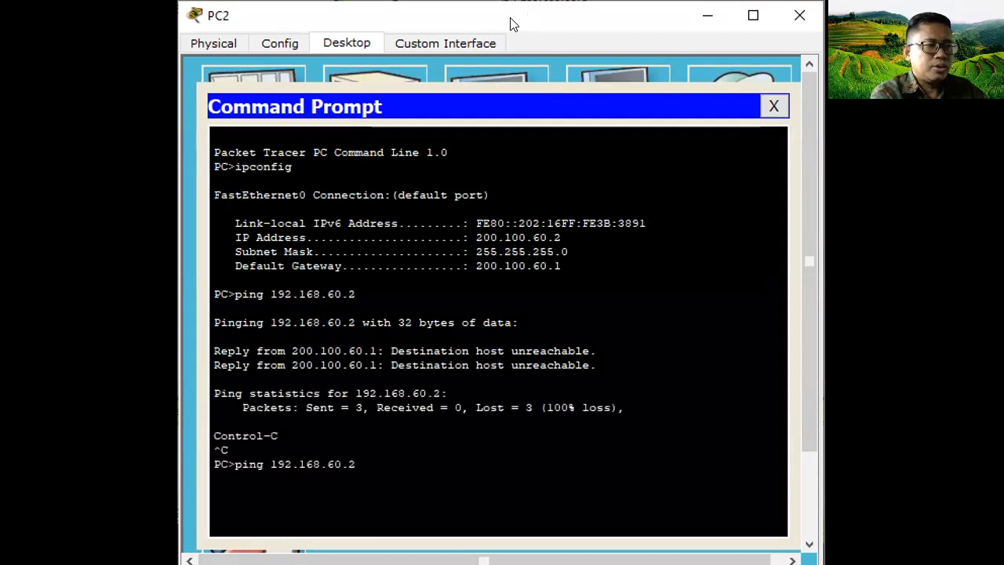
pyautogui.press('BackSpace')
pyautogui.press('BackSpace')
pyautogui.press('BackSpace')
pyautogui.press('BackSpace')
pyautogui.press('BackSpace')
pyautogui.press('BackSpace')
pyautogui.press('BackSpace')
pyautogui.press('BackSpace')
pyautogui.press('BackSpace')
pyautogui.press('BackSpace')
pyautogui.press('BackSpace')
pyautogui.press('BackSpace')
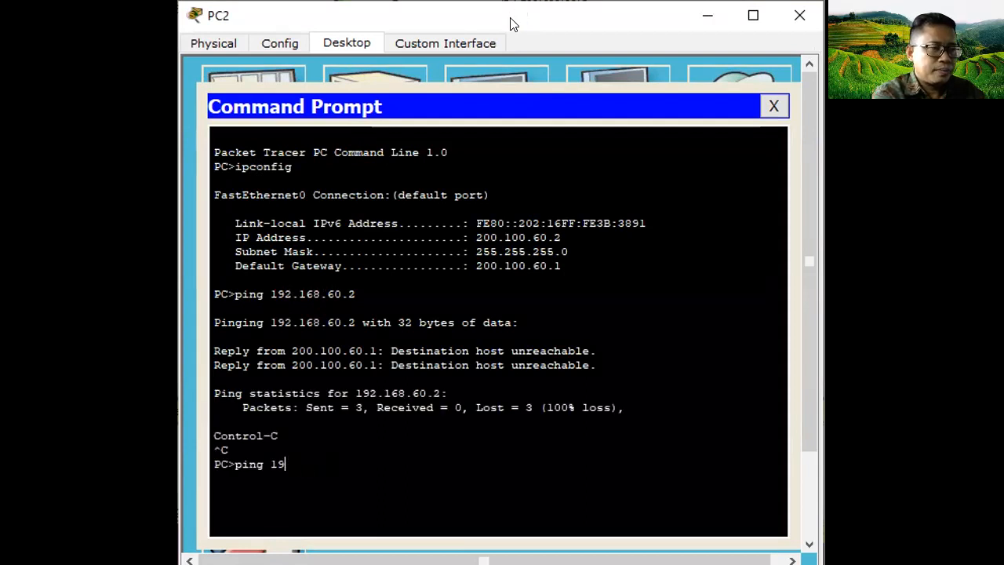
pyautogui.write('200.100')
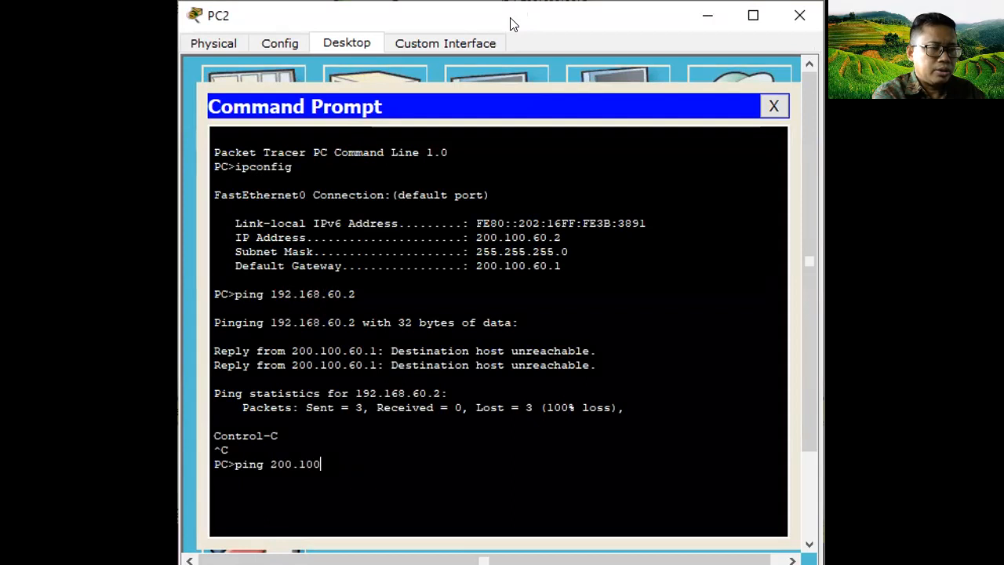
pyautogui.write('.60.2')
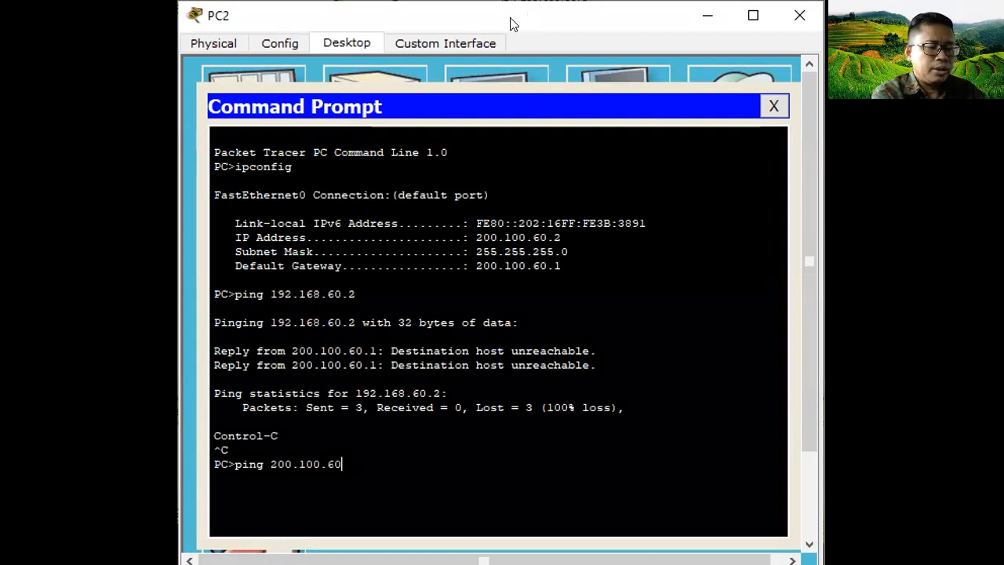
pyautogui.press('Return')
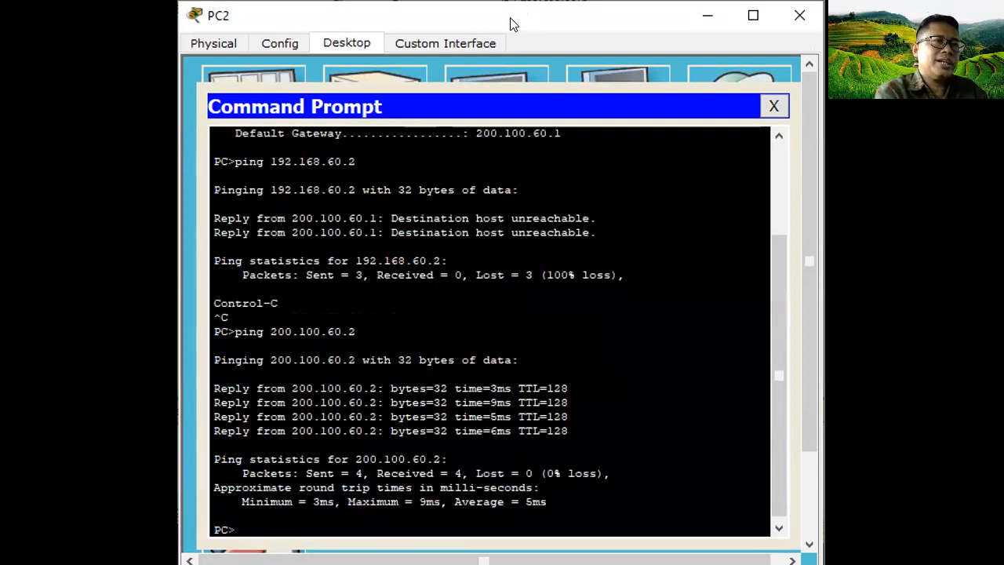
# Step: Ping the router's fa 0/1 address, 200.100.60.1, from PC2's Command Prompt
pyautogui.write('ping')
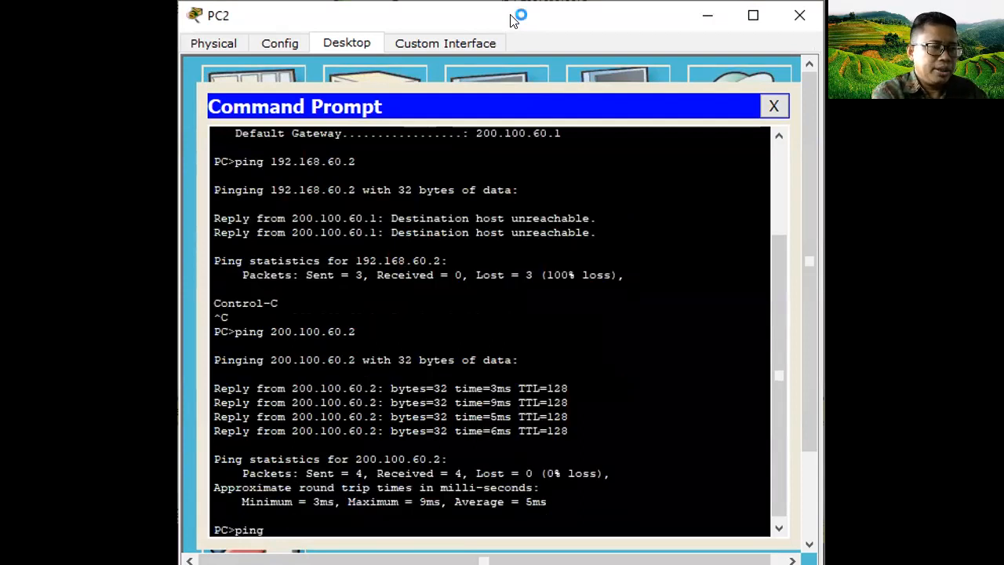
pyautogui.write(' 200.1')
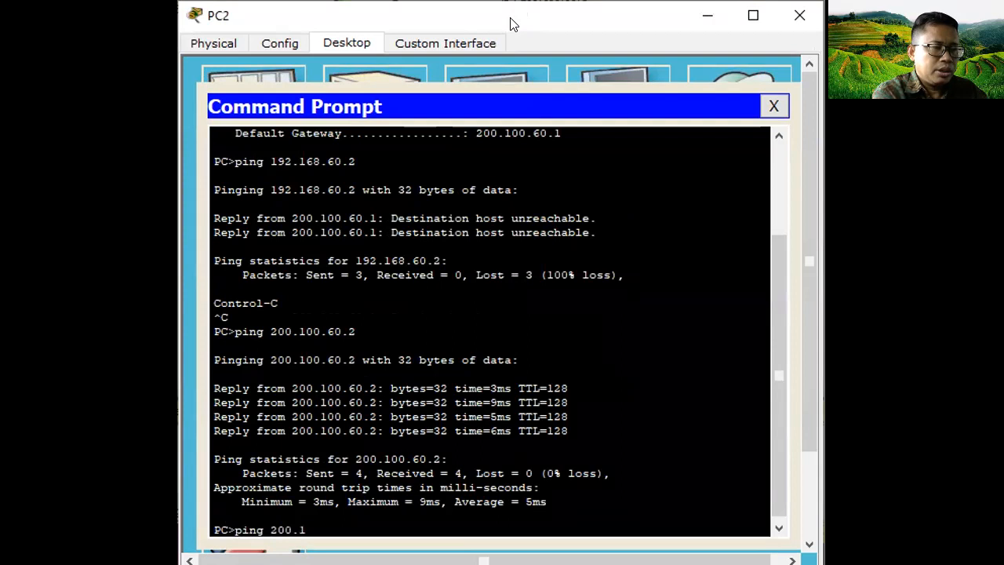
pyautogui.write('00.60.1')
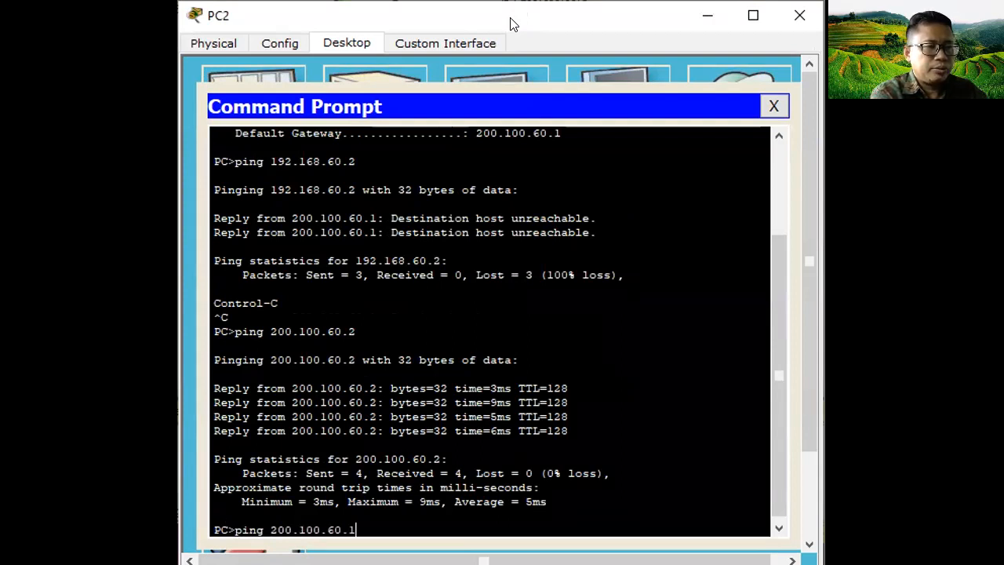
pyautogui.press('Return')
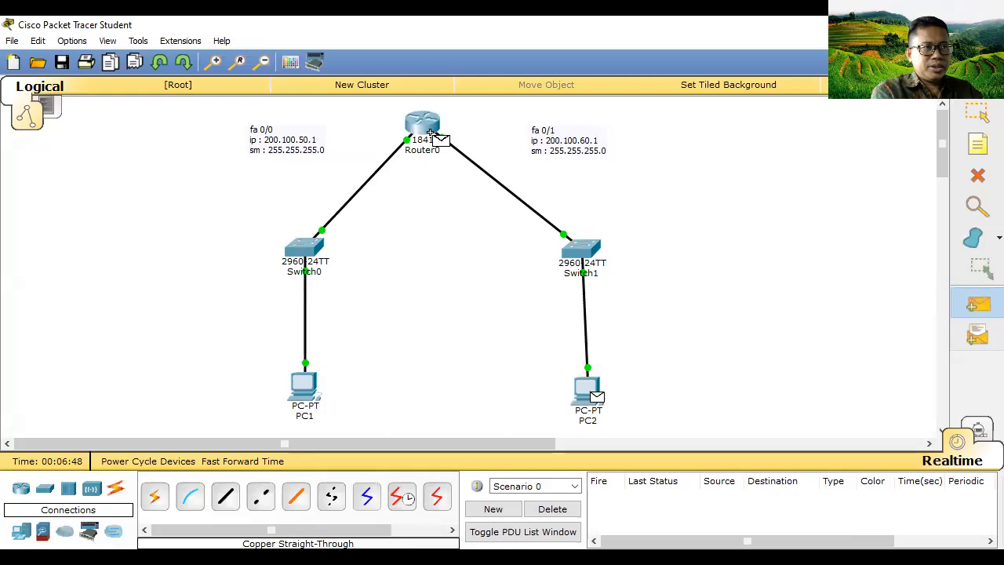
# Step: Switch to Simulation mode and auto-play the simple PDU sent from PC2 to Router0
pyautogui.click(976, 430)
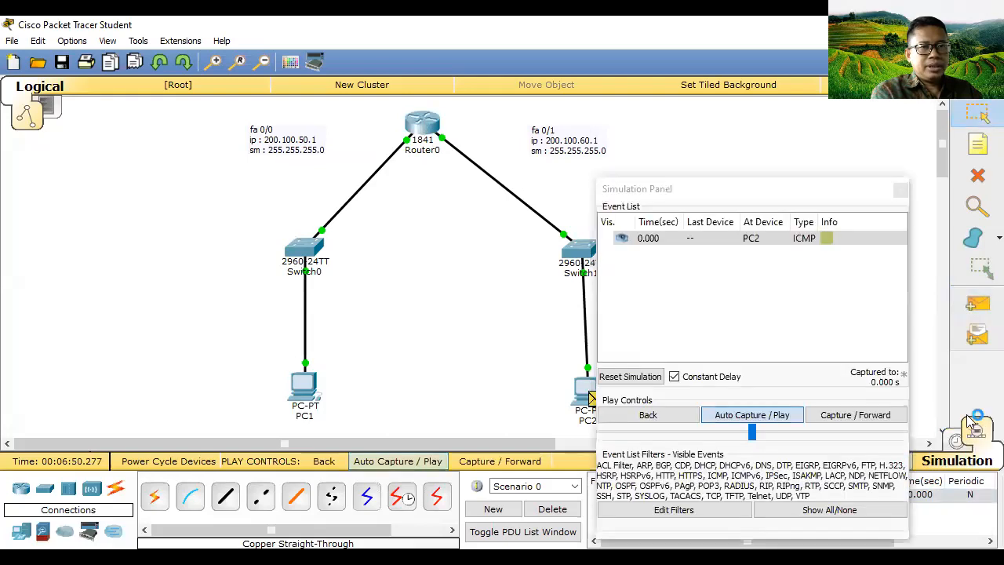
pyautogui.click(743, 417)
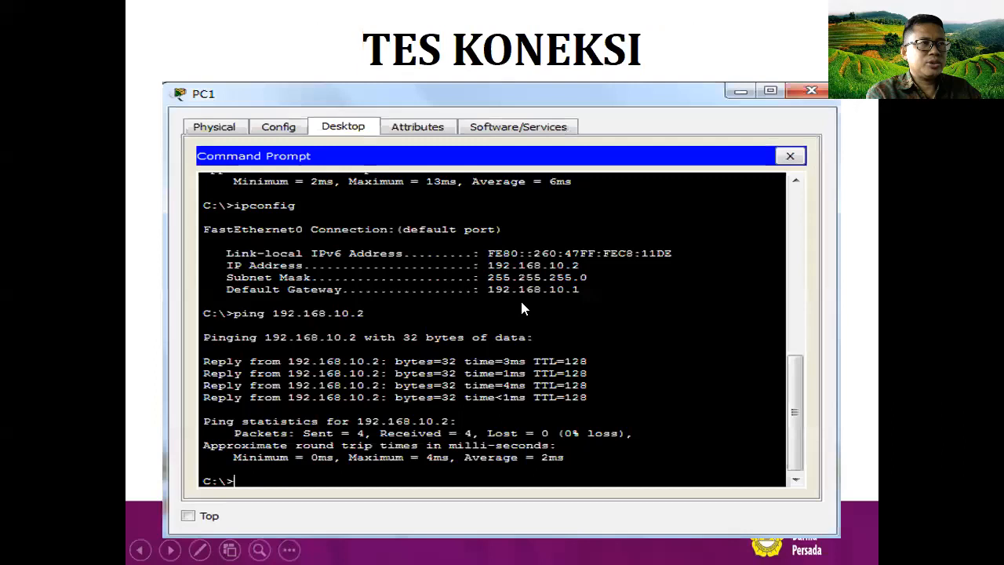
pyautogui.press('Right')
pyautogui.press('Right')
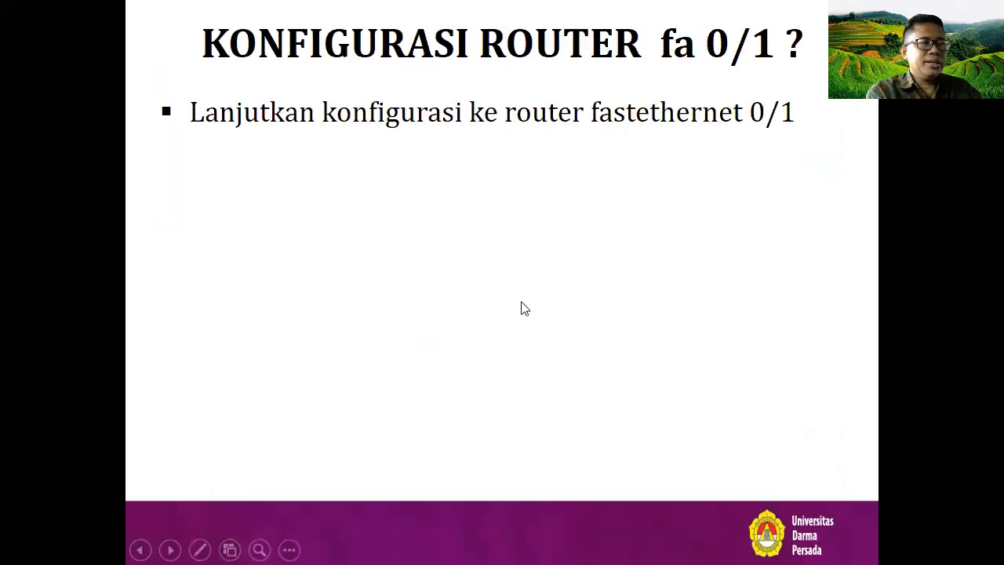
pyautogui.press('Right')
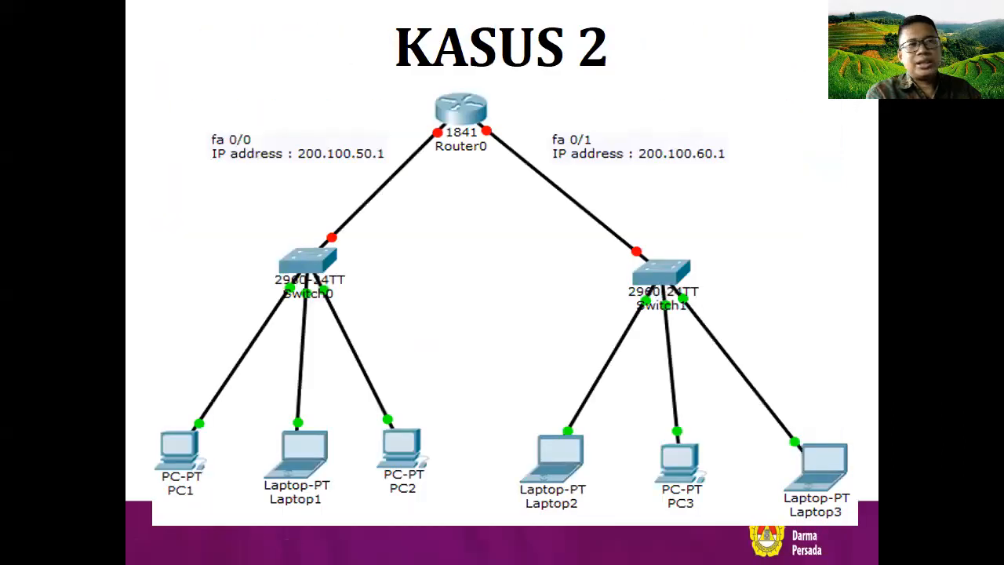